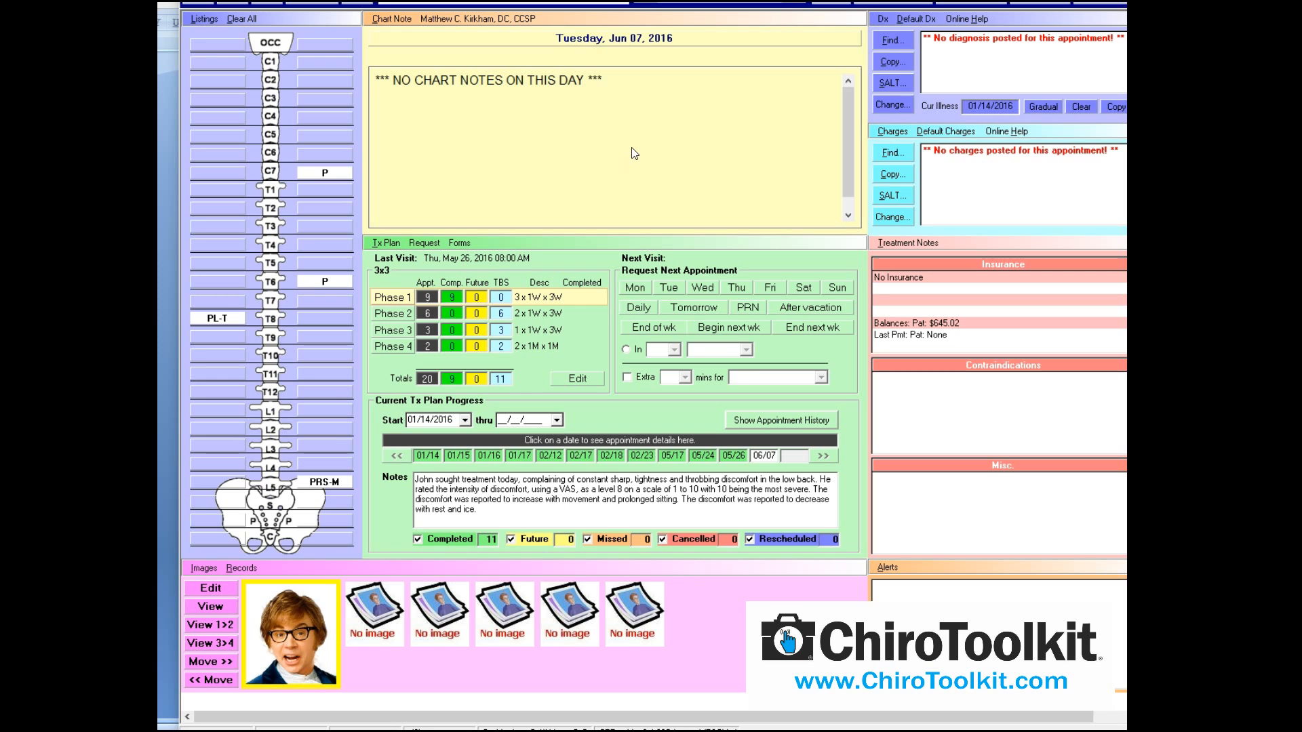
Open the Chart Note Editor for the 6/7/2016 visit and drag it toward screen centre
{"action": "left_click", "coordinate": [393, 23]}
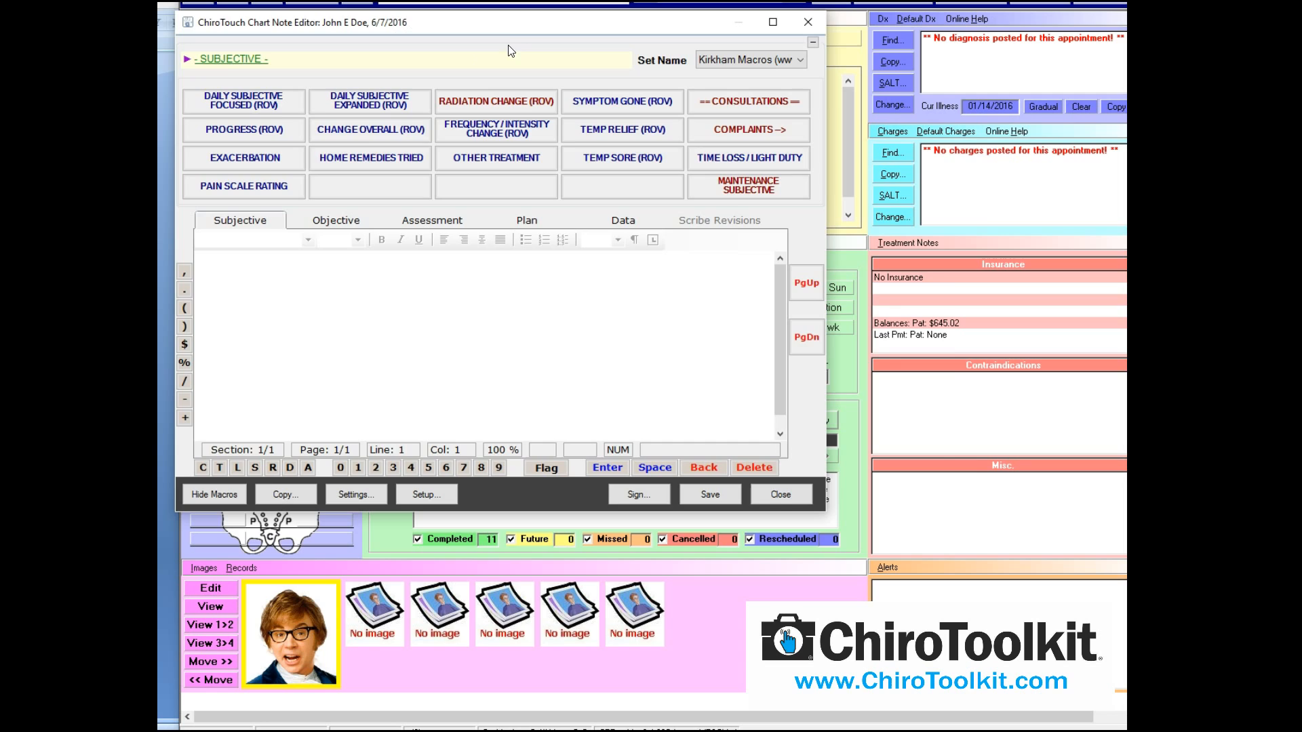
{"action": "left_click_drag", "start_coordinate": [506, 28], "coordinate": [649, 75]}
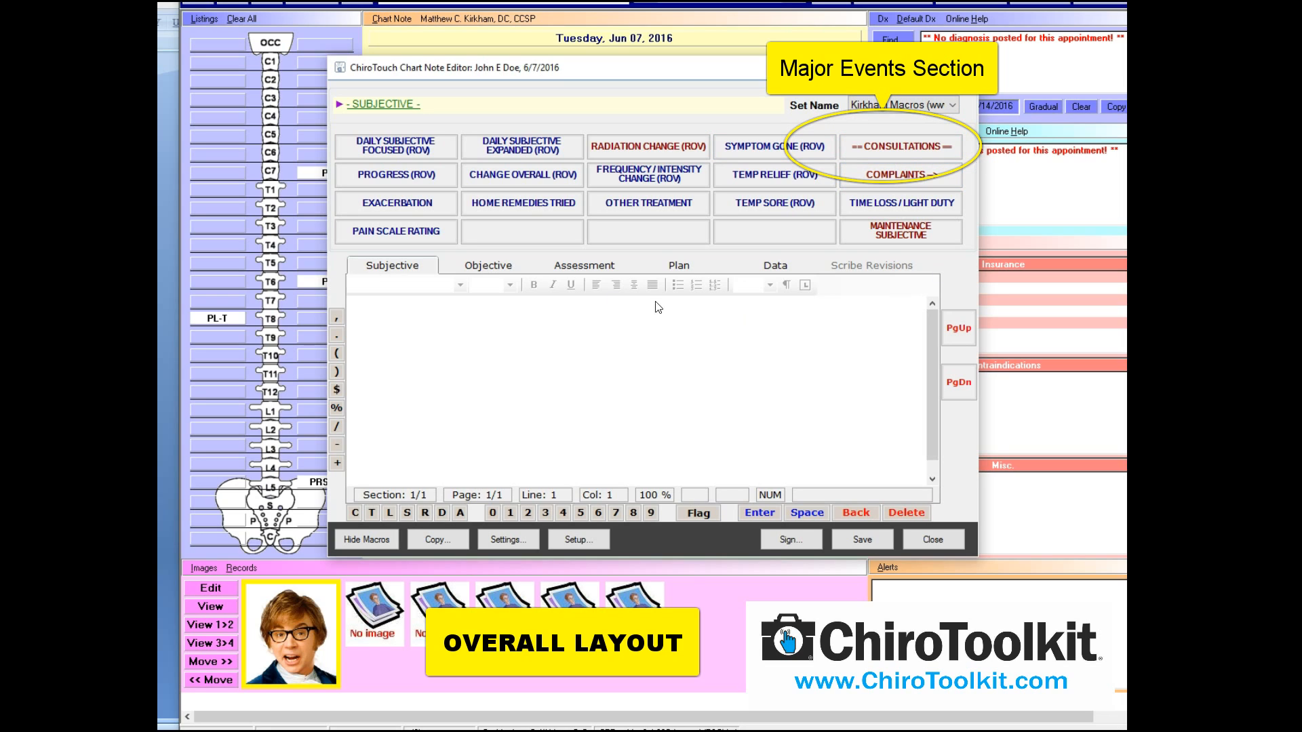
{"action": "left_click", "coordinate": [477, 270]}
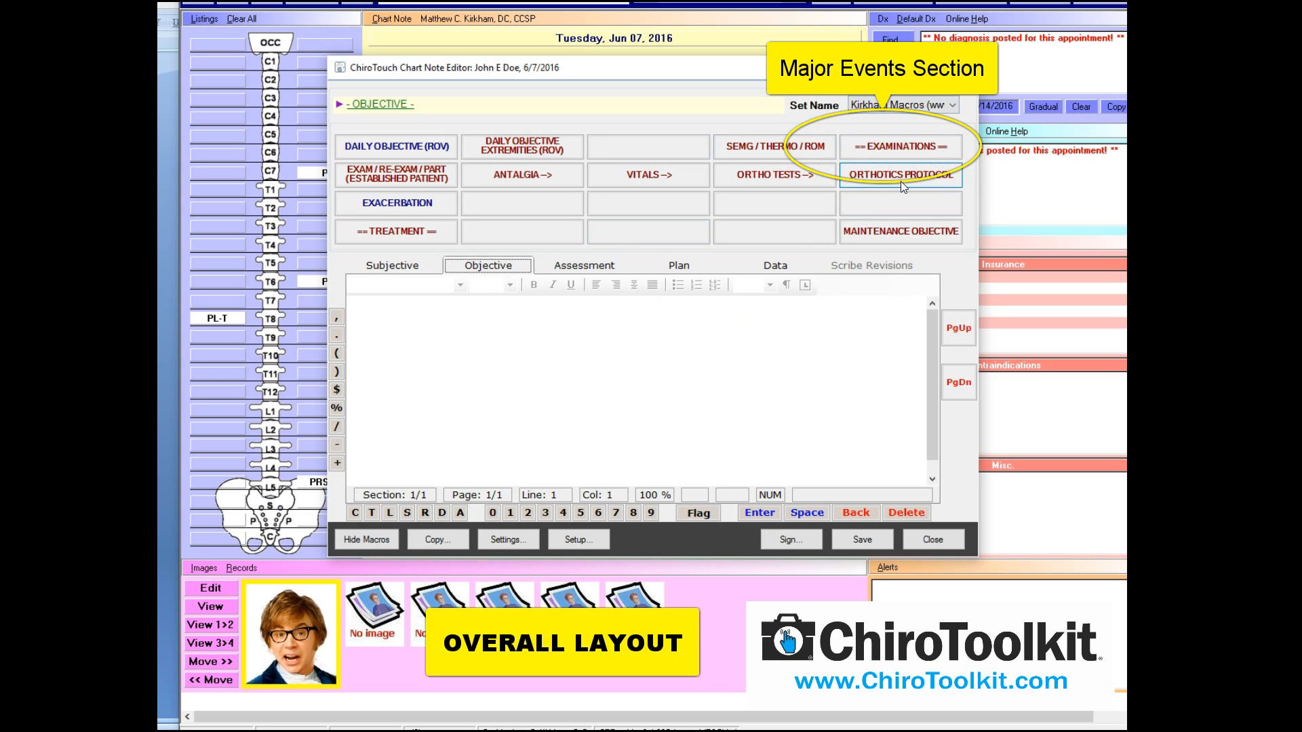
{"action": "left_click", "coordinate": [589, 271]}
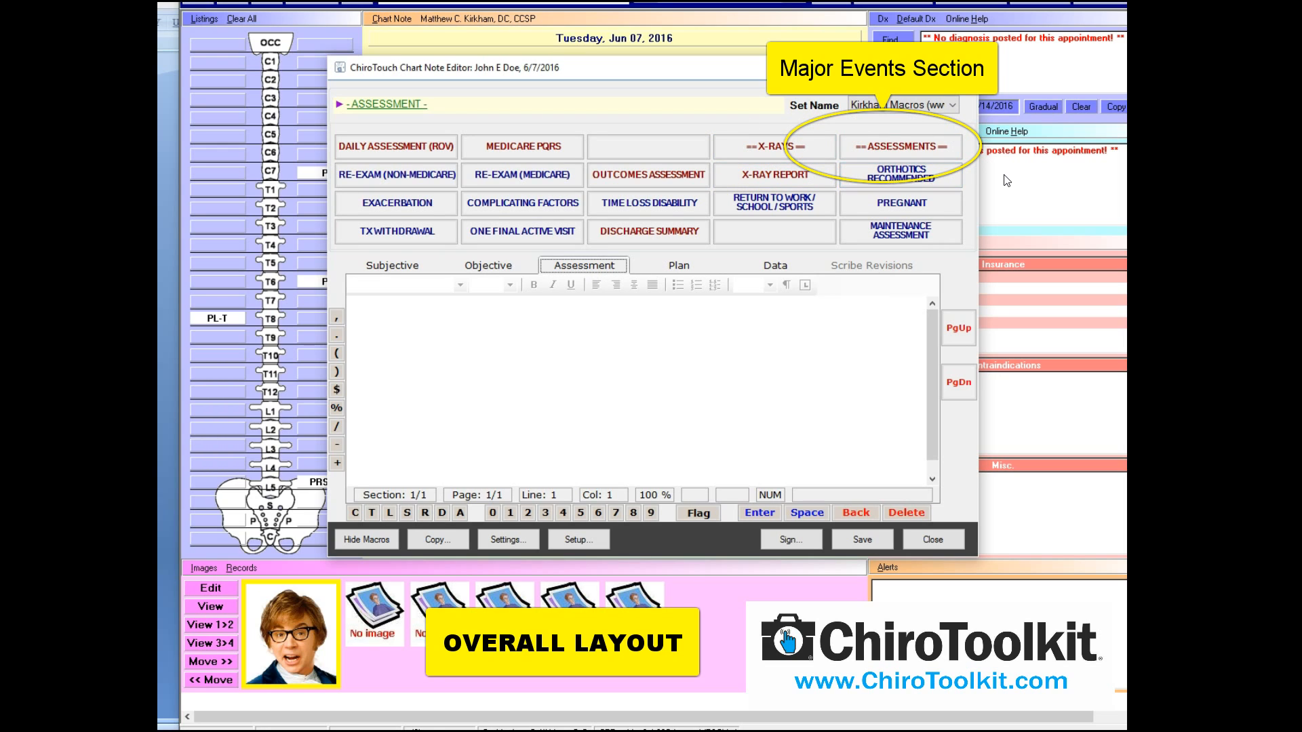
{"action": "left_click", "coordinate": [688, 269]}
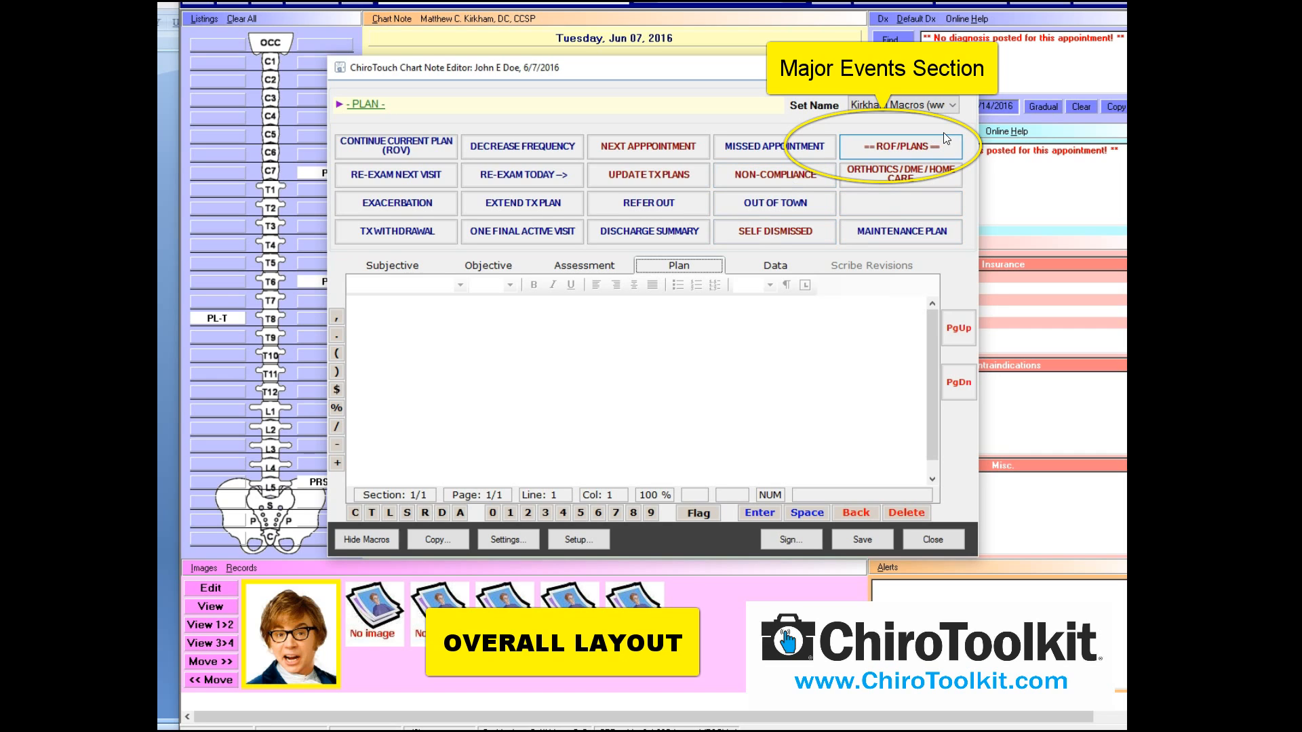
{"action": "left_click", "coordinate": [400, 265]}
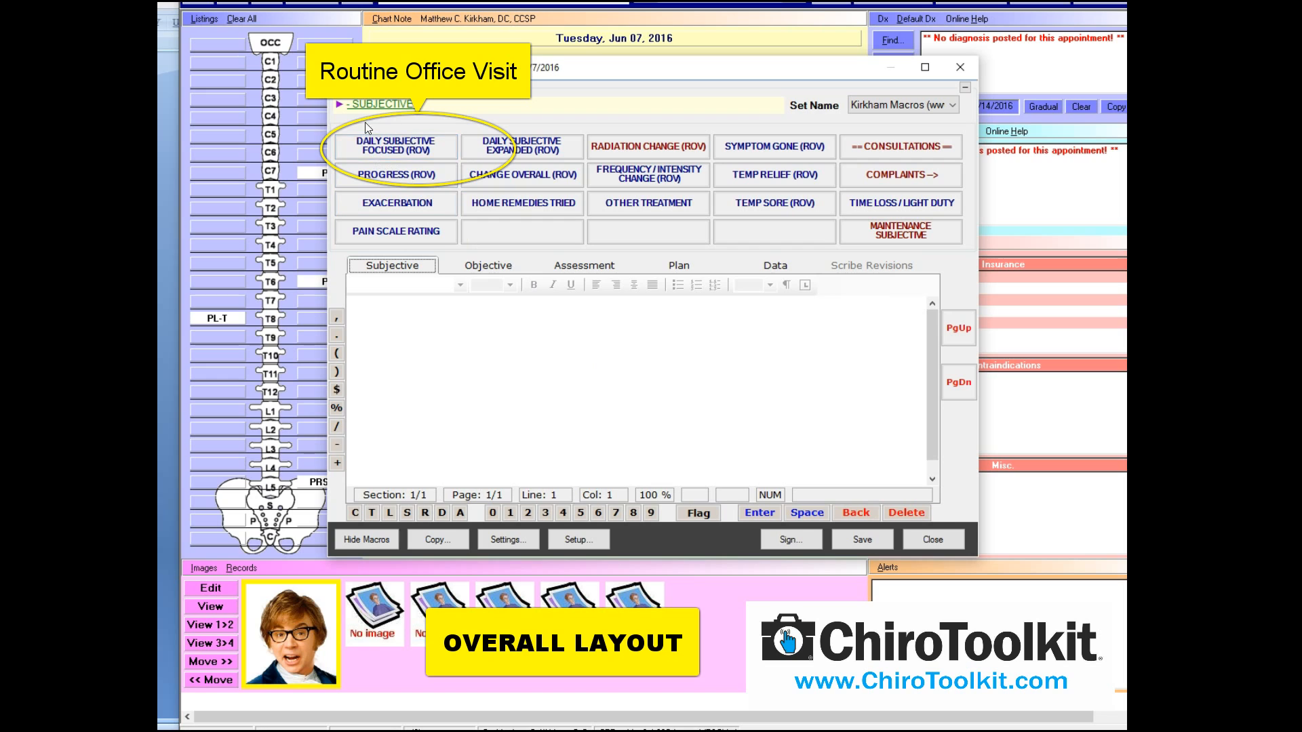
{"action": "left_click", "coordinate": [480, 265]}
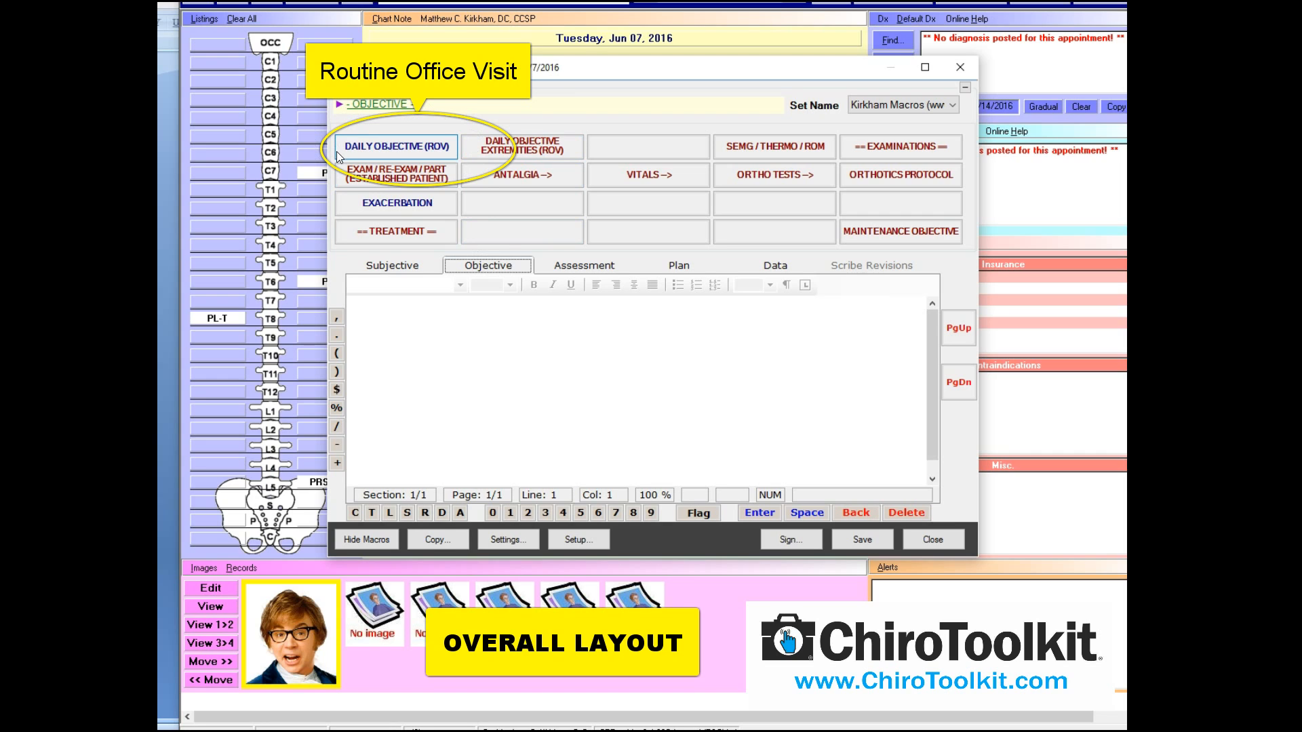
{"action": "left_click", "coordinate": [565, 266]}
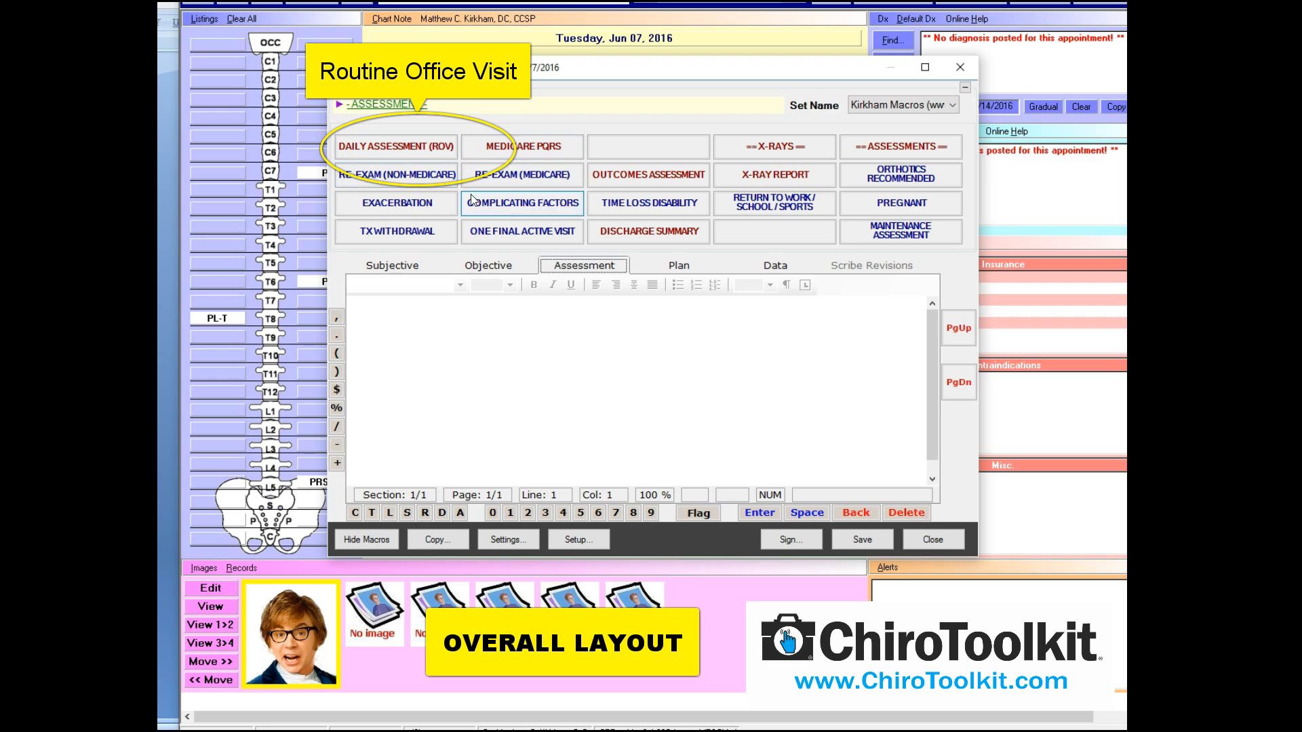
{"action": "left_click", "coordinate": [677, 266]}
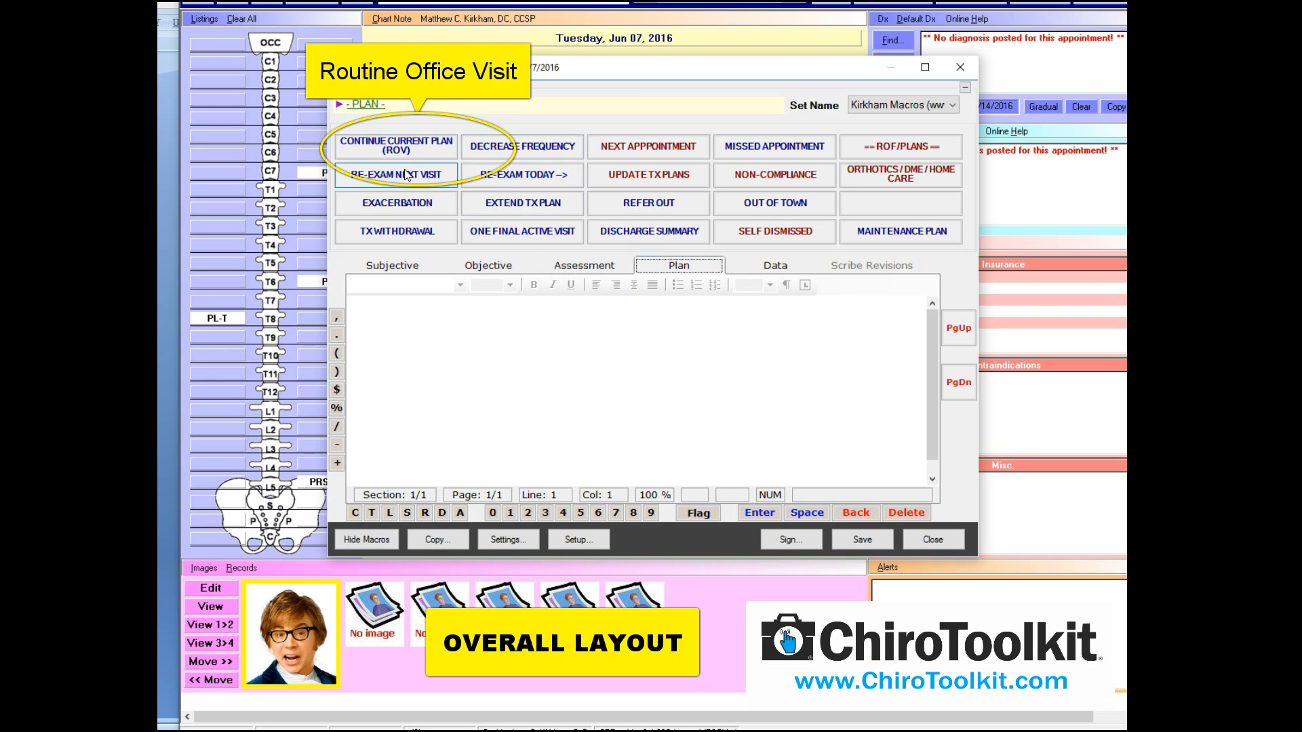
{"action": "left_click", "coordinate": [407, 267]}
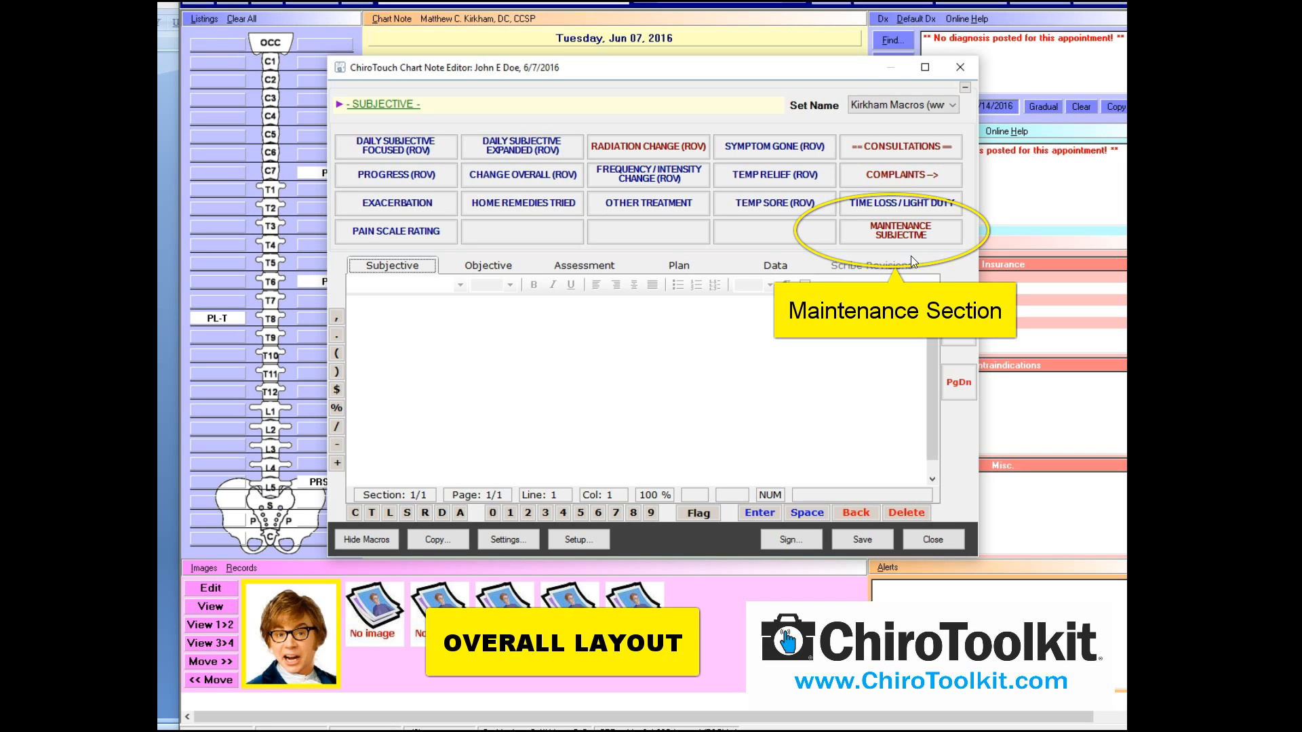
{"action": "left_click", "coordinate": [490, 266]}
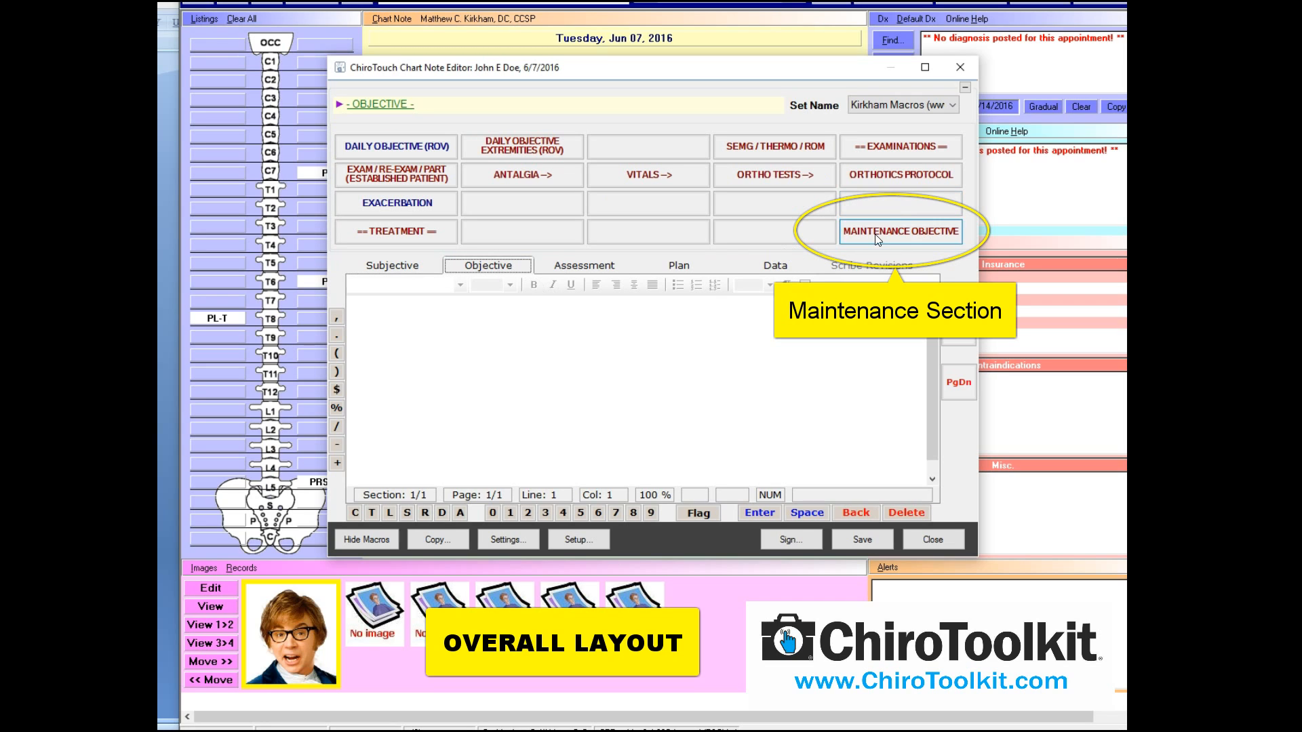
{"action": "left_click", "coordinate": [610, 270]}
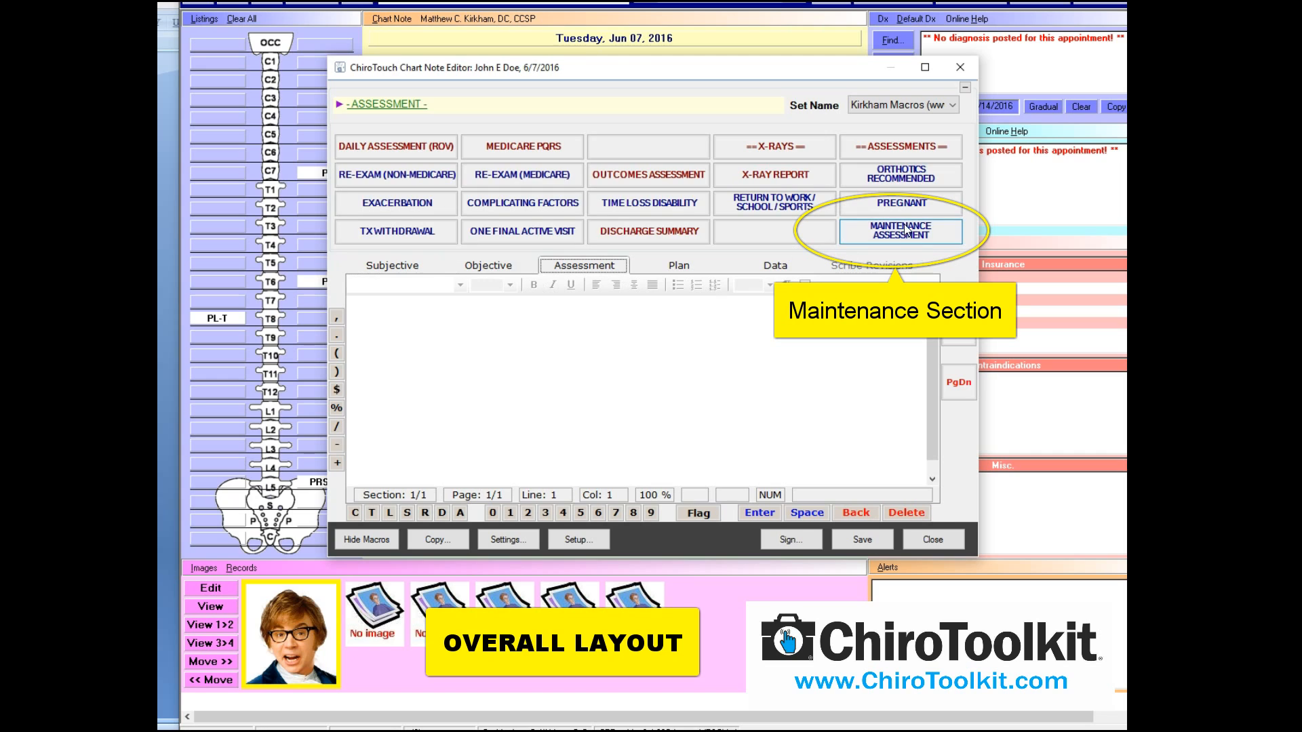
{"action": "left_click", "coordinate": [685, 261]}
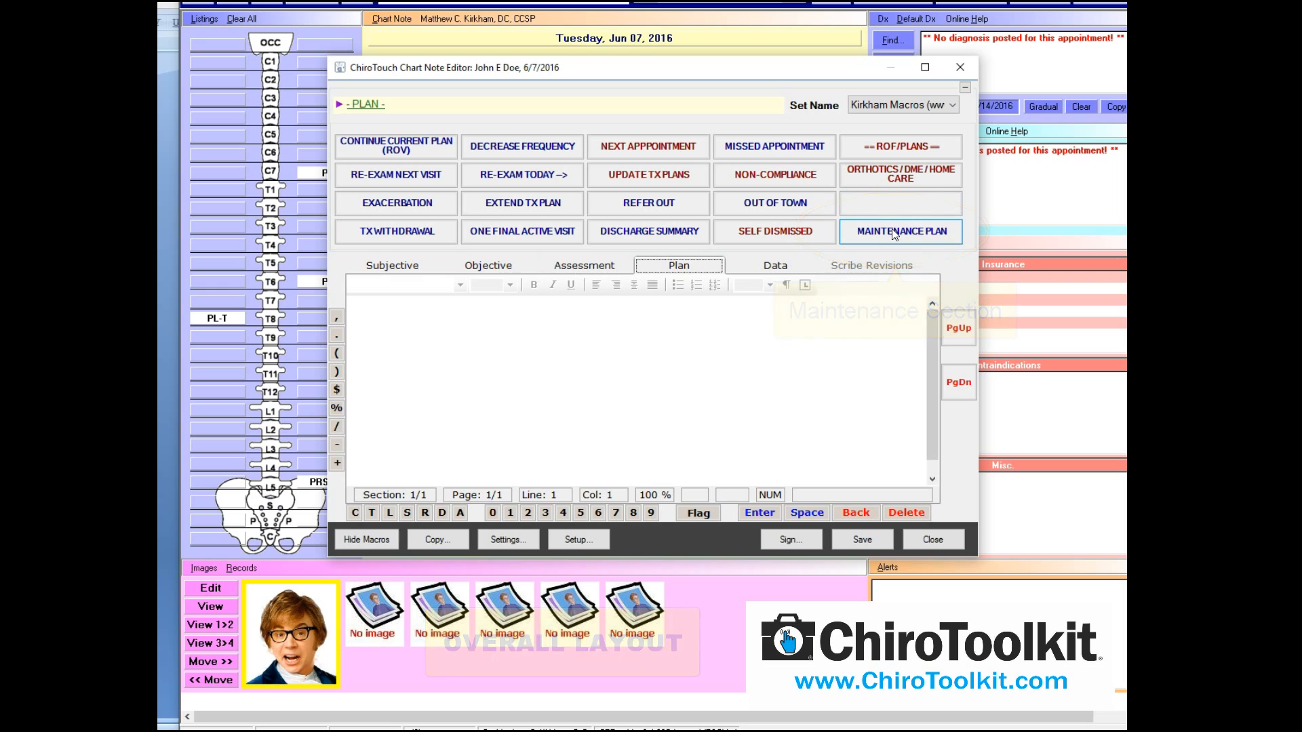
{"action": "left_click", "coordinate": [411, 265]}
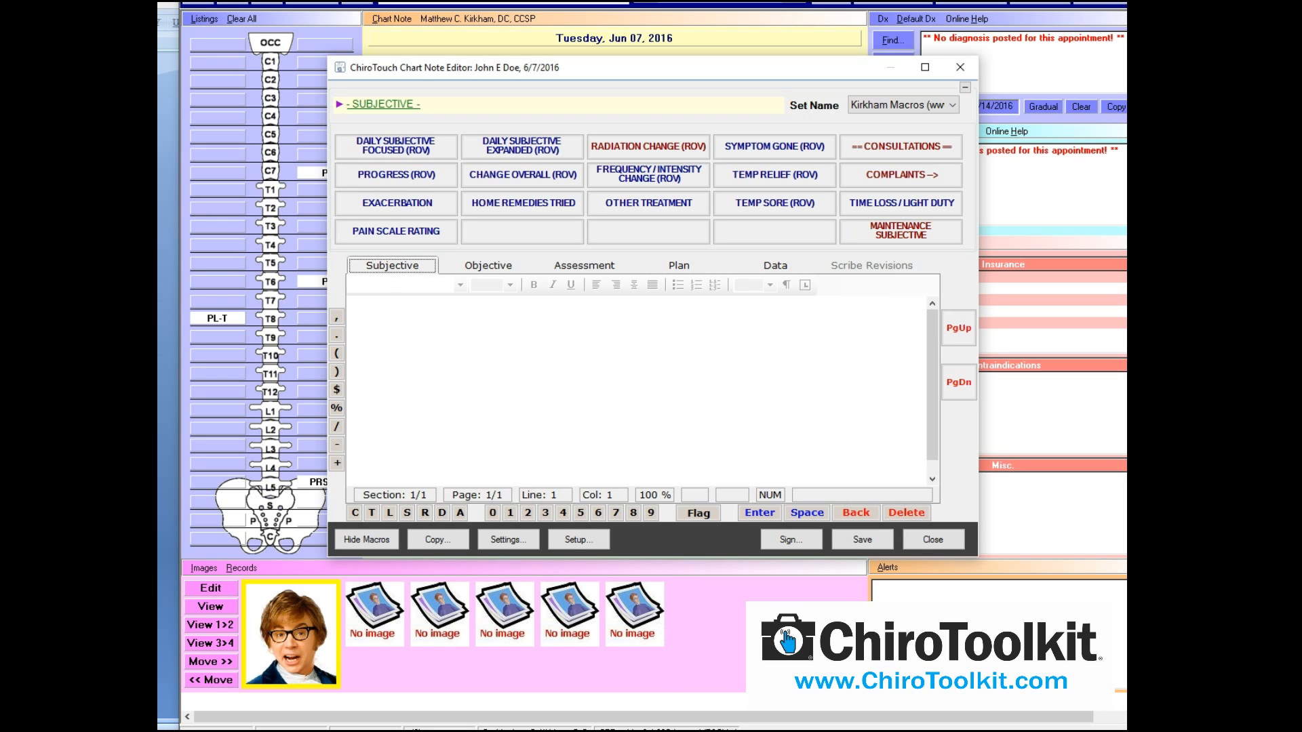
Review all four pages of the New Patient 01/14/2016 PDF, then switch to the 01/16/2016 PDF
{"action": "left_click", "coordinate": [758, 731]}
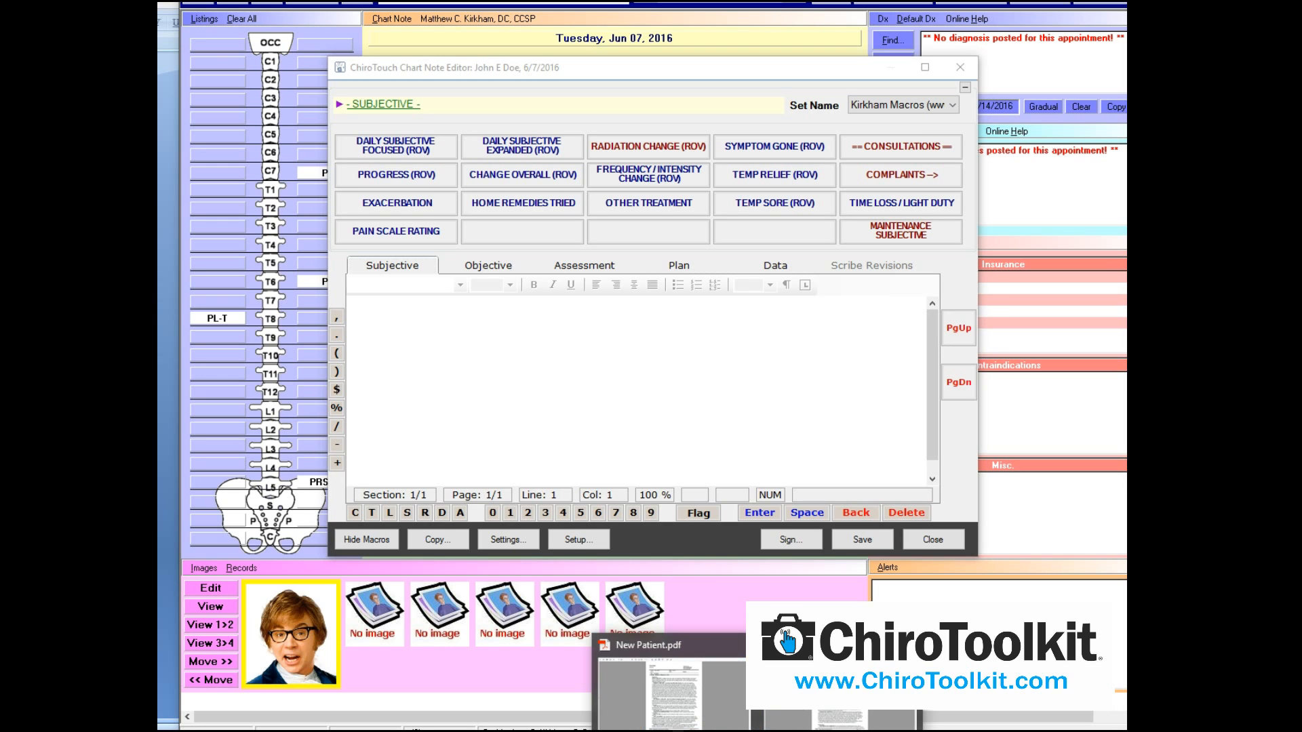
{"action": "left_click", "coordinate": [682, 653]}
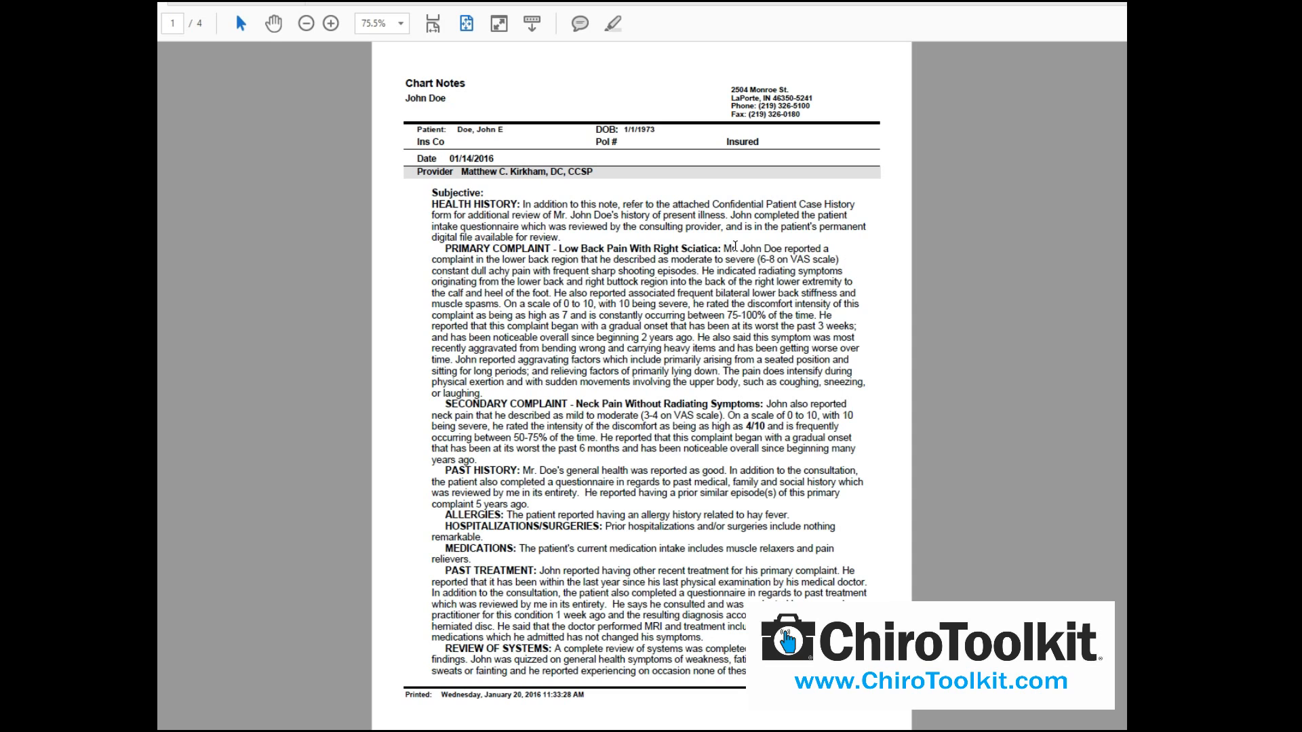
{"action": "scroll", "coordinate": [736, 379], "scroll_direction": "down", "scroll_amount": 2}
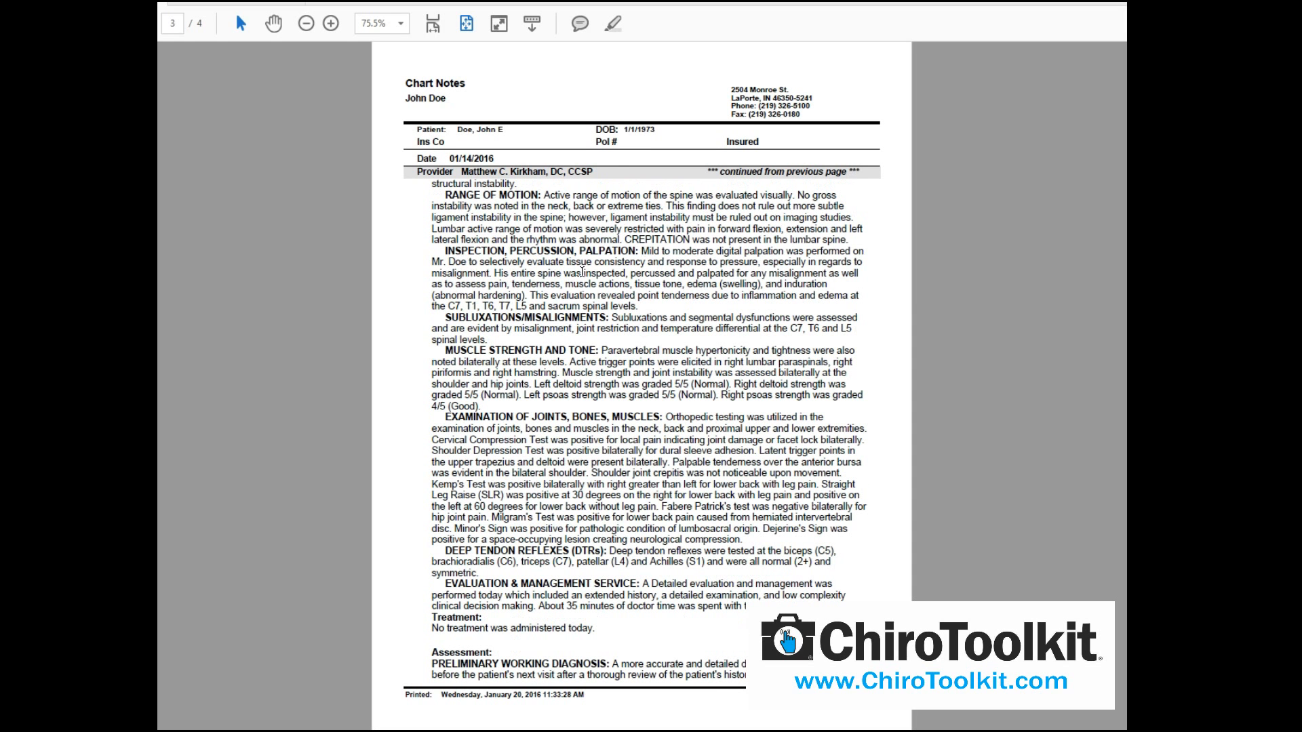
{"action": "scroll", "coordinate": [570, 580], "scroll_direction": "down", "scroll_amount": 1}
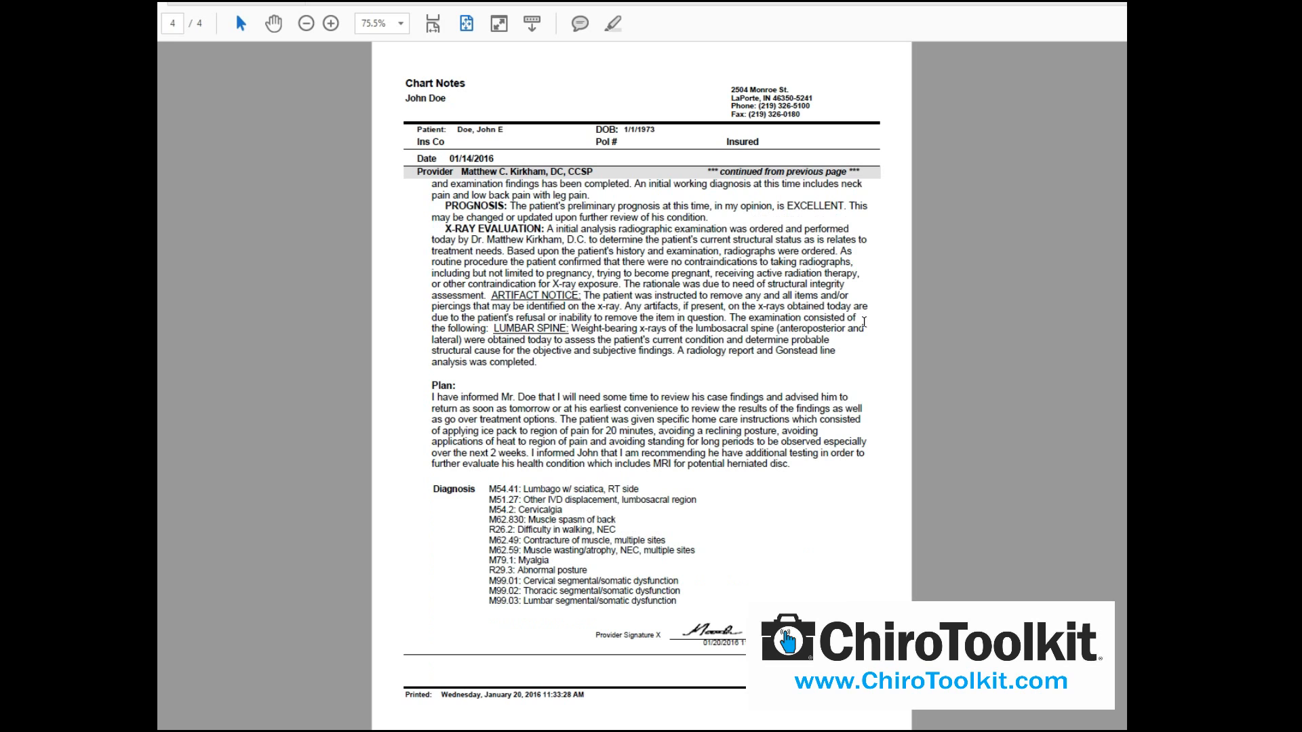
{"action": "scroll", "coordinate": [883, 345], "scroll_direction": "up", "scroll_amount": 1}
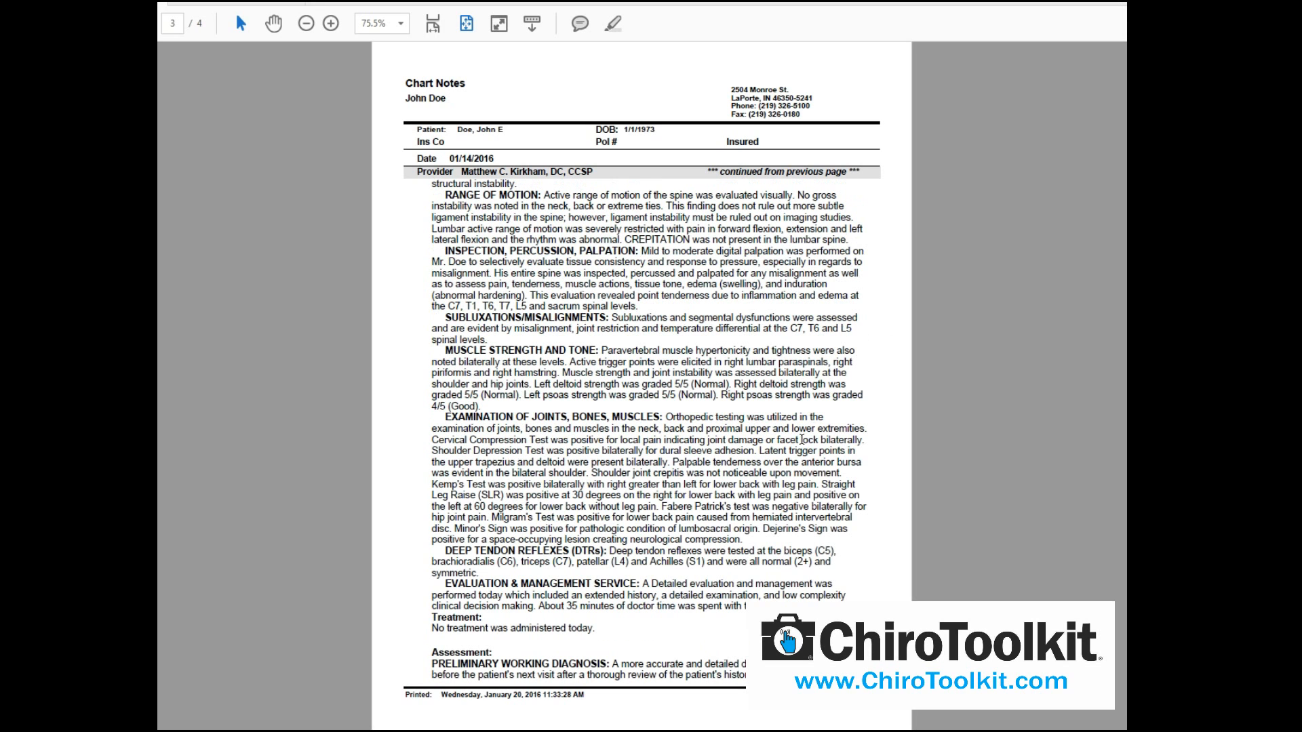
{"action": "scroll", "coordinate": [802, 439], "scroll_direction": "up", "scroll_amount": 1}
{"action": "scroll", "coordinate": [535, 325], "scroll_direction": "up", "scroll_amount": 1}
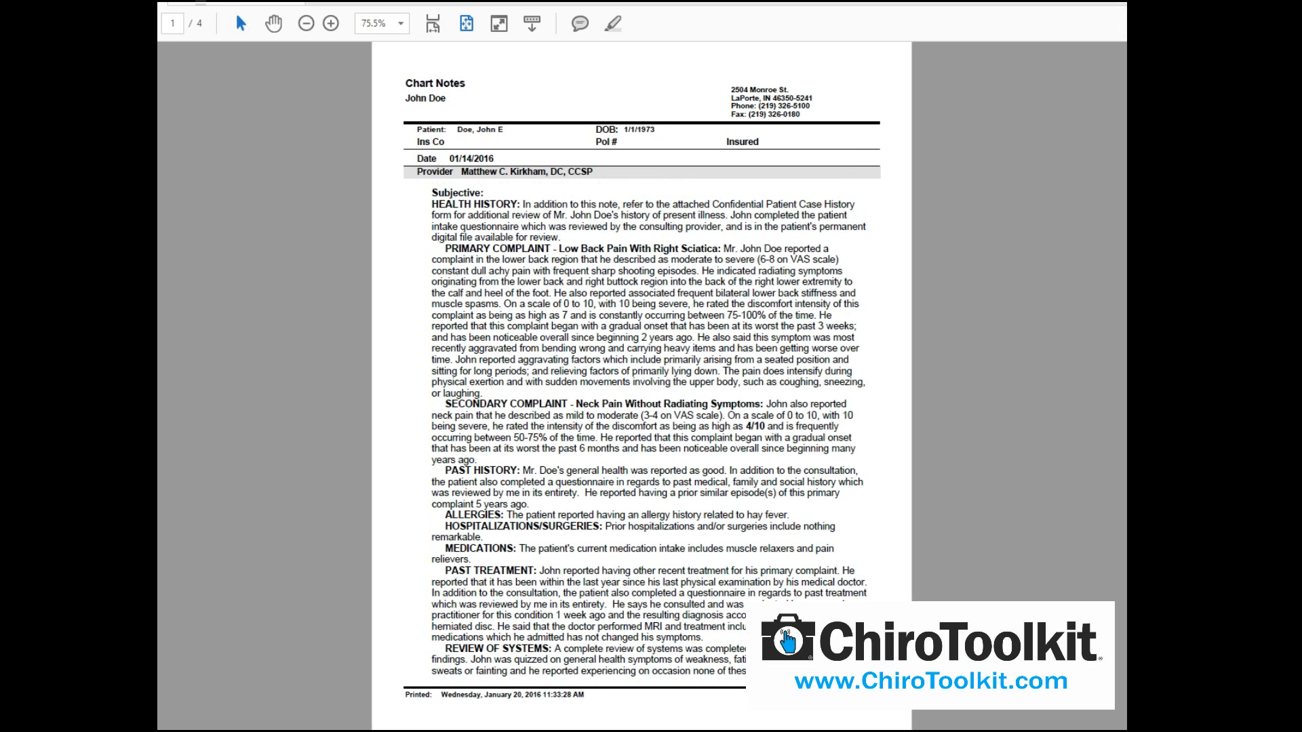
{"action": "key", "text": "alt+Tab"}
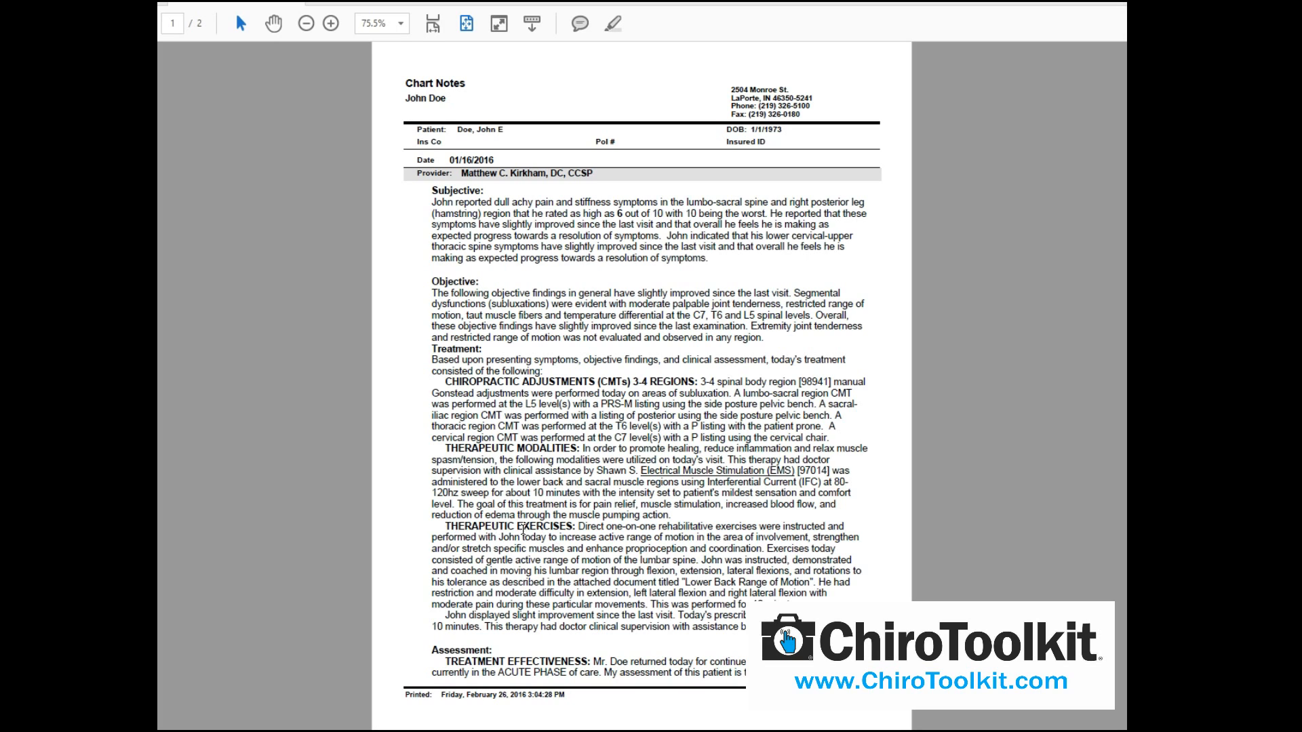
Scroll to page 2 of the 01/16/2016 chart notes and back to page 1
{"action": "scroll", "coordinate": [573, 571], "scroll_direction": "down", "scroll_amount": 1}
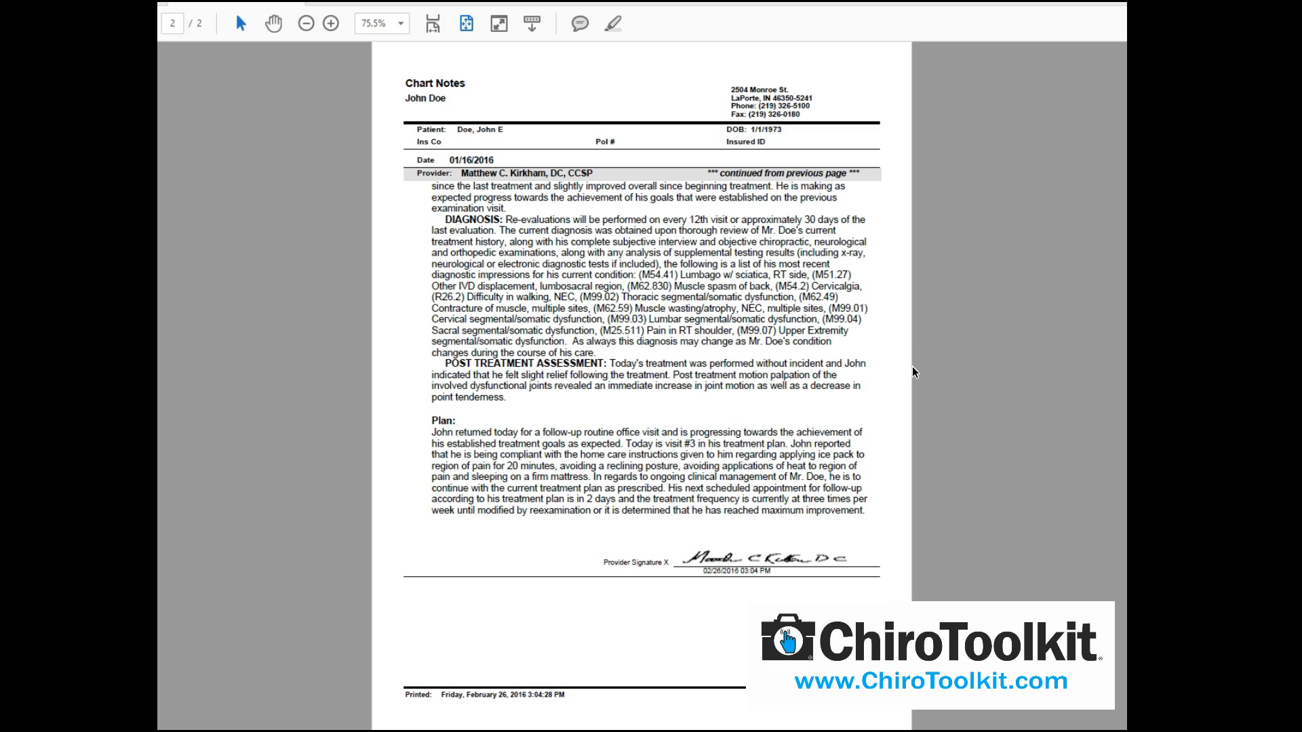
{"action": "scroll", "coordinate": [915, 373], "scroll_direction": "up", "scroll_amount": 1}
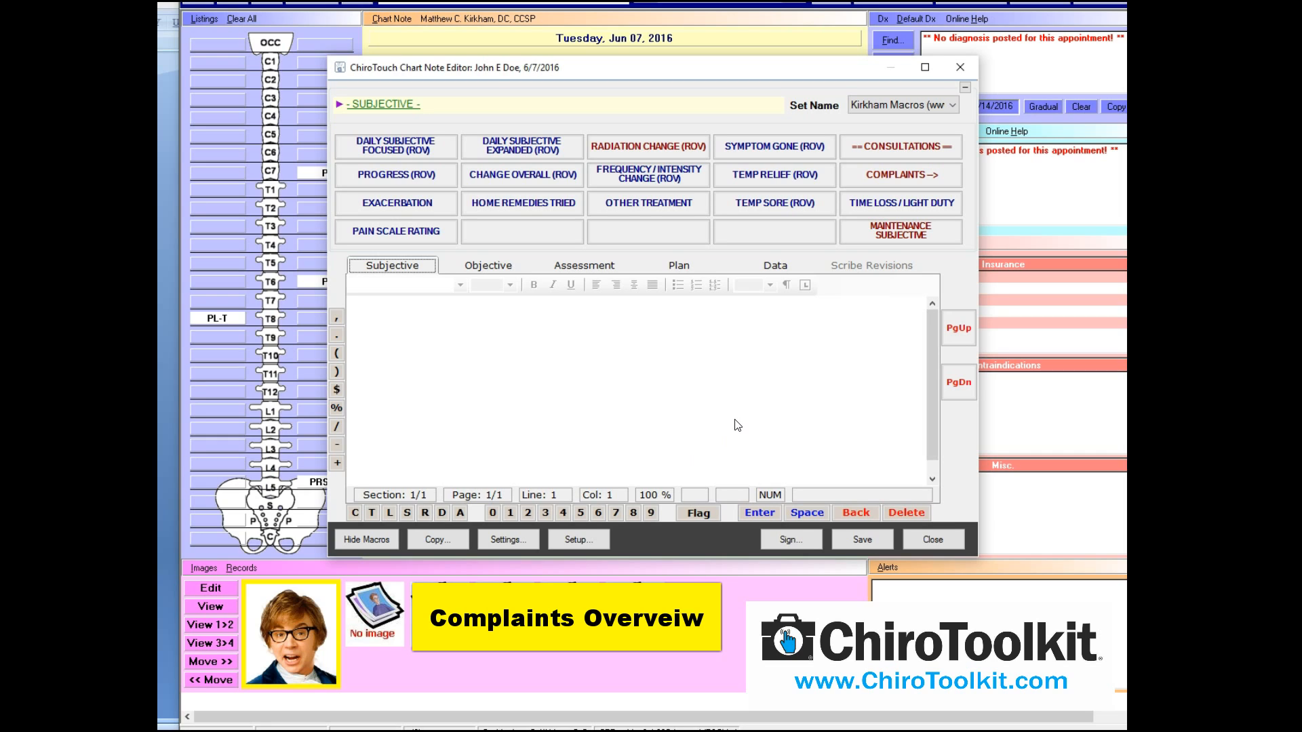
Navigate Consultations > New Patient Consultation > Complaints, view Low Back, then return to Complaints
{"action": "left_click", "coordinate": [871, 152]}
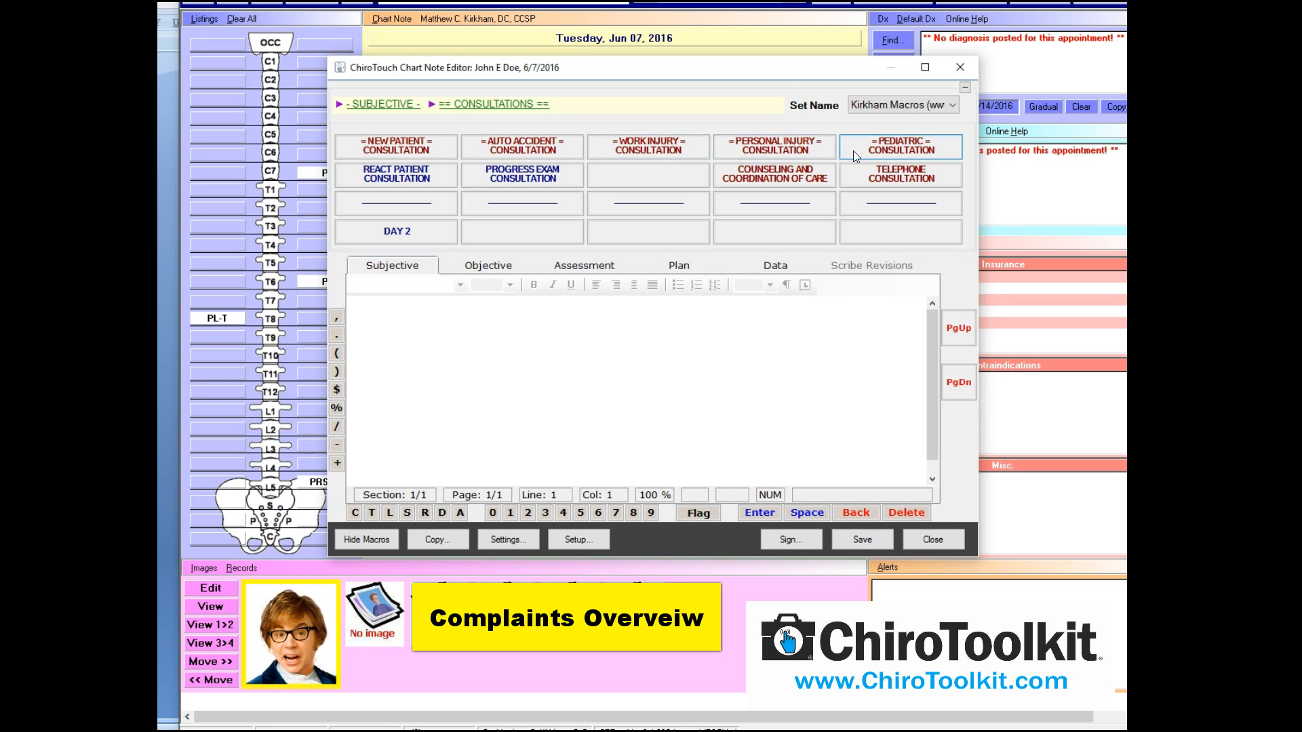
{"action": "left_click", "coordinate": [416, 149]}
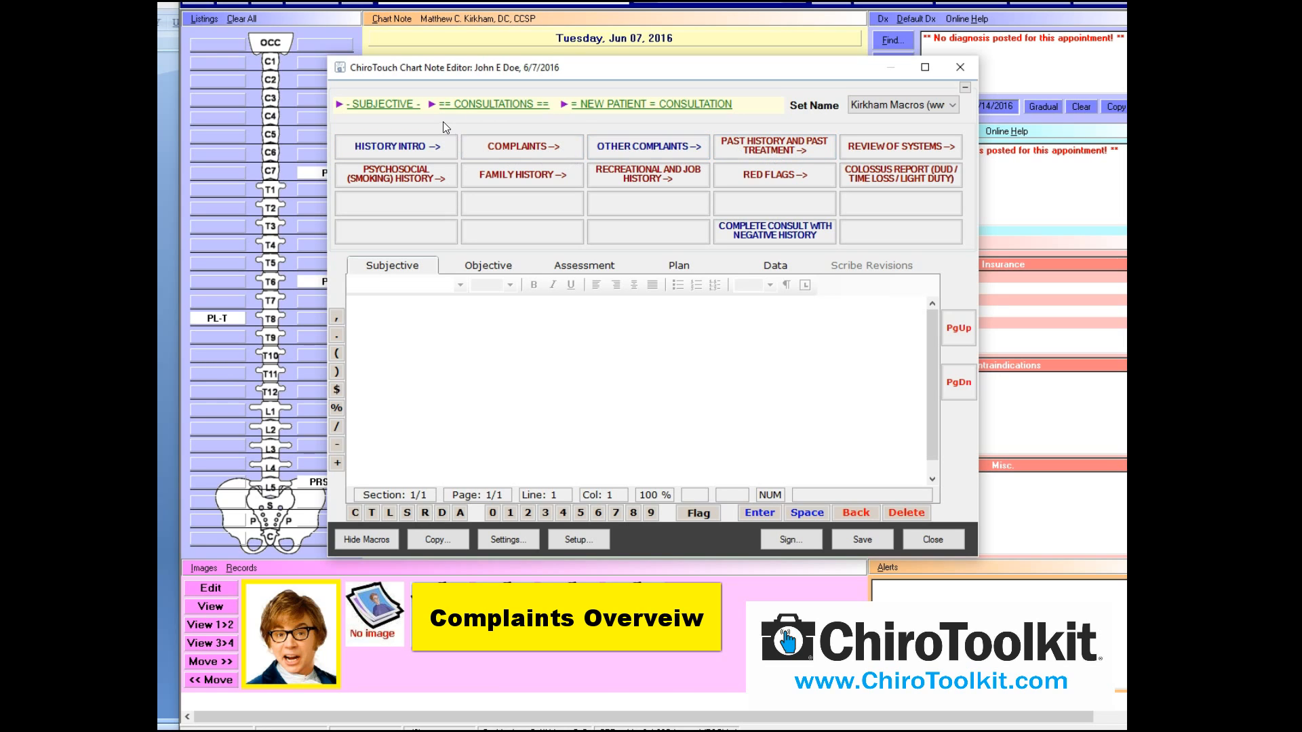
{"action": "left_click", "coordinate": [530, 148]}
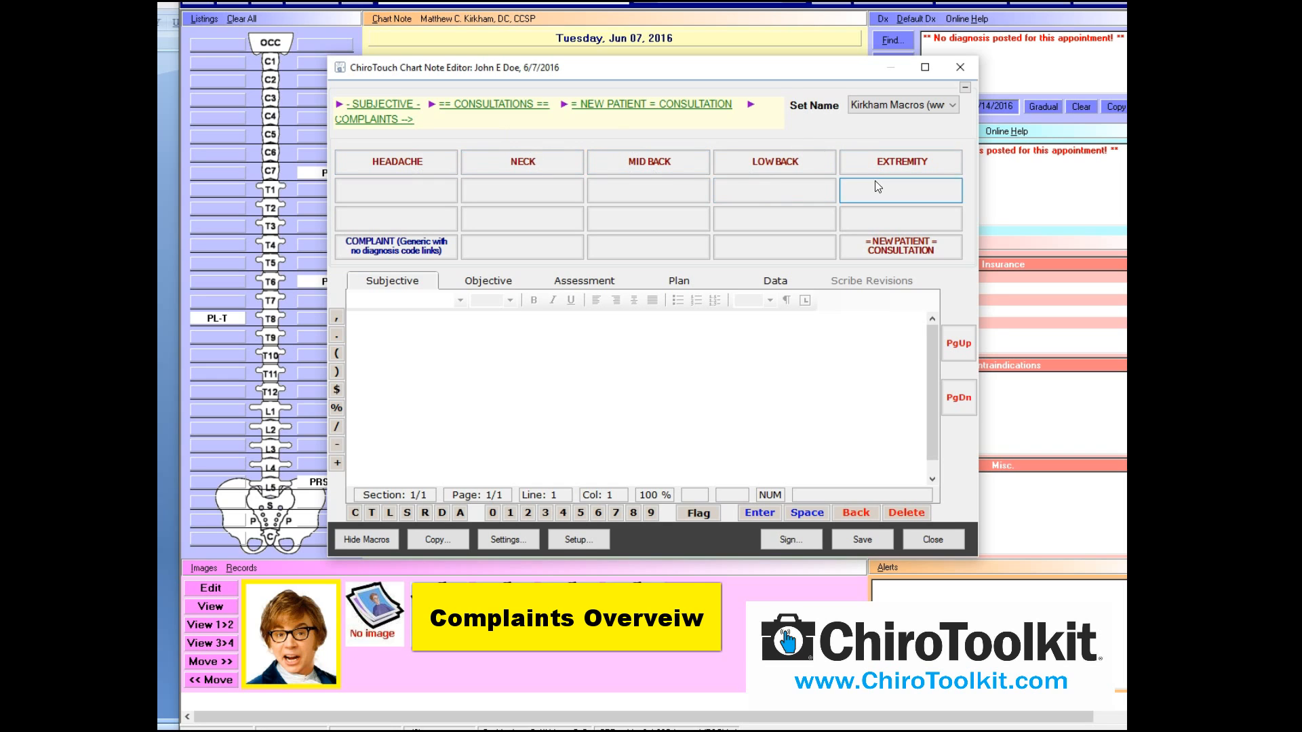
{"action": "left_click", "coordinate": [773, 165]}
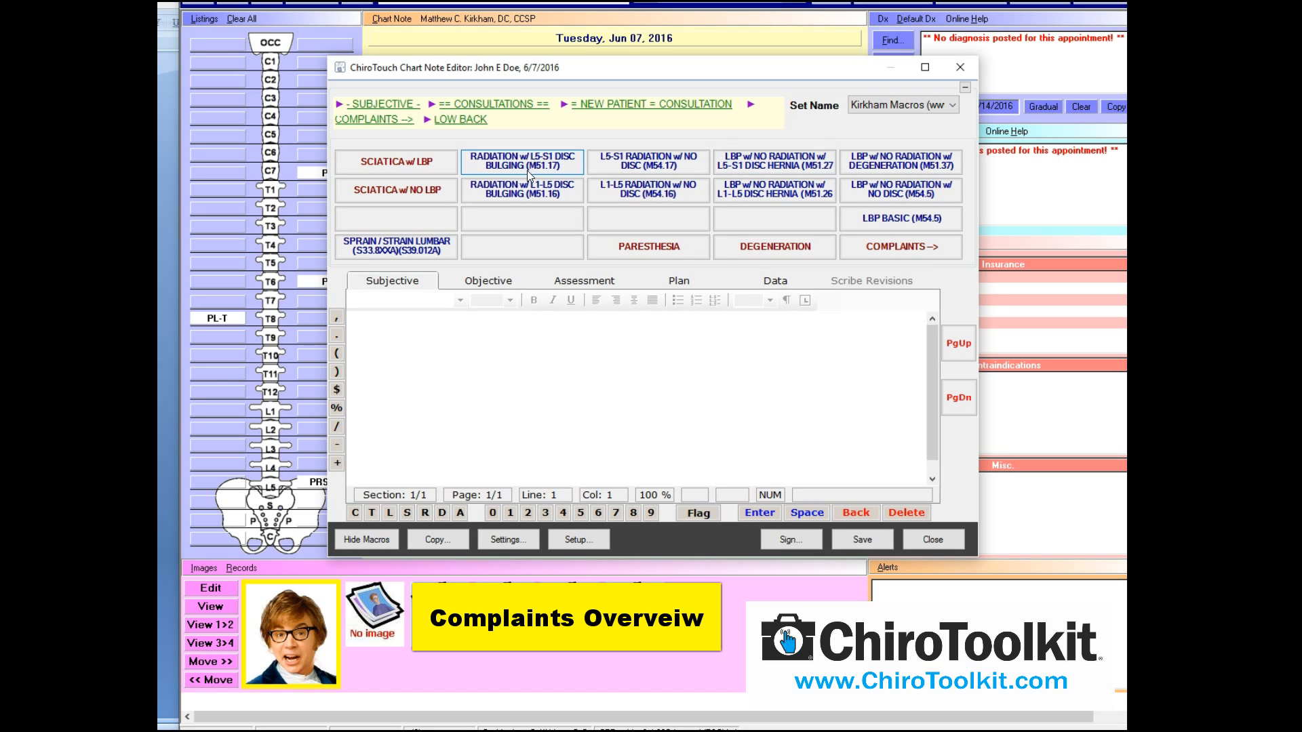
{"action": "left_click", "coordinate": [406, 120]}
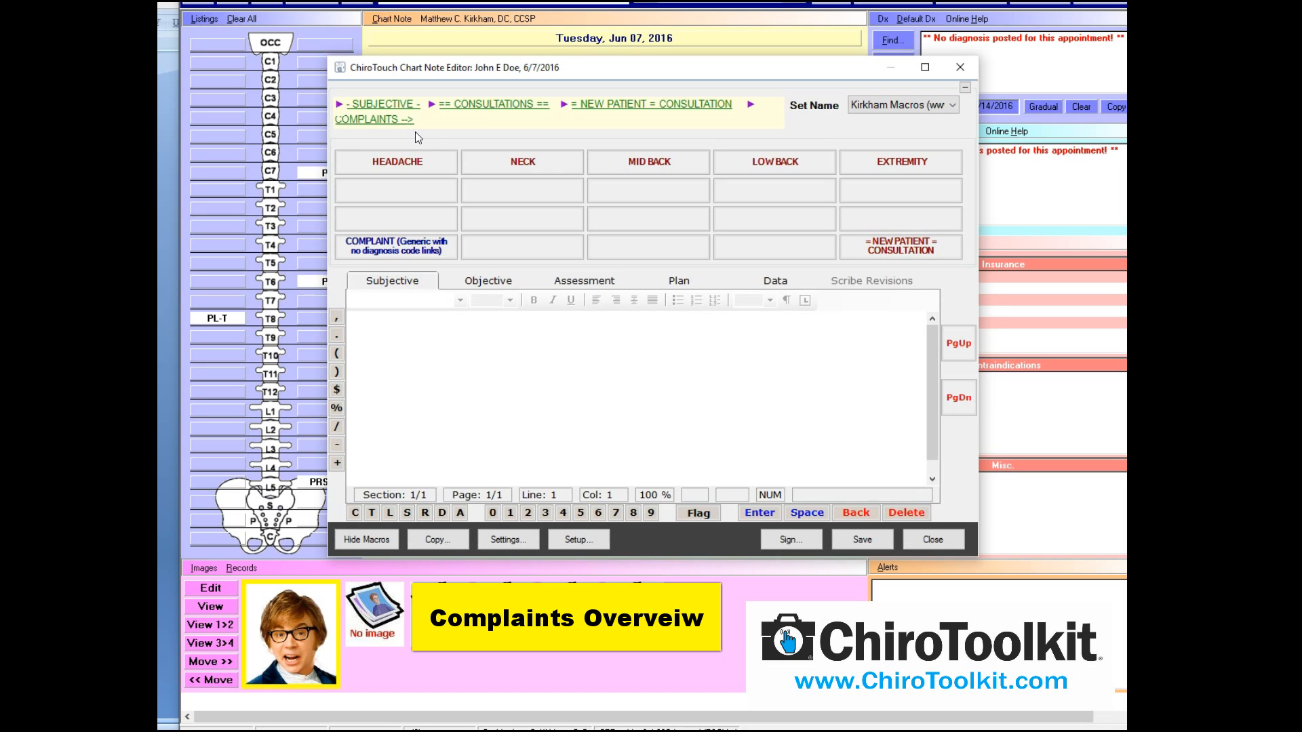
Start a generic PRIMARY complaint at the lumbo-sacral region with moderate severity
{"action": "left_click", "coordinate": [407, 248]}
{"action": "left_click", "coordinate": [510, 128]}
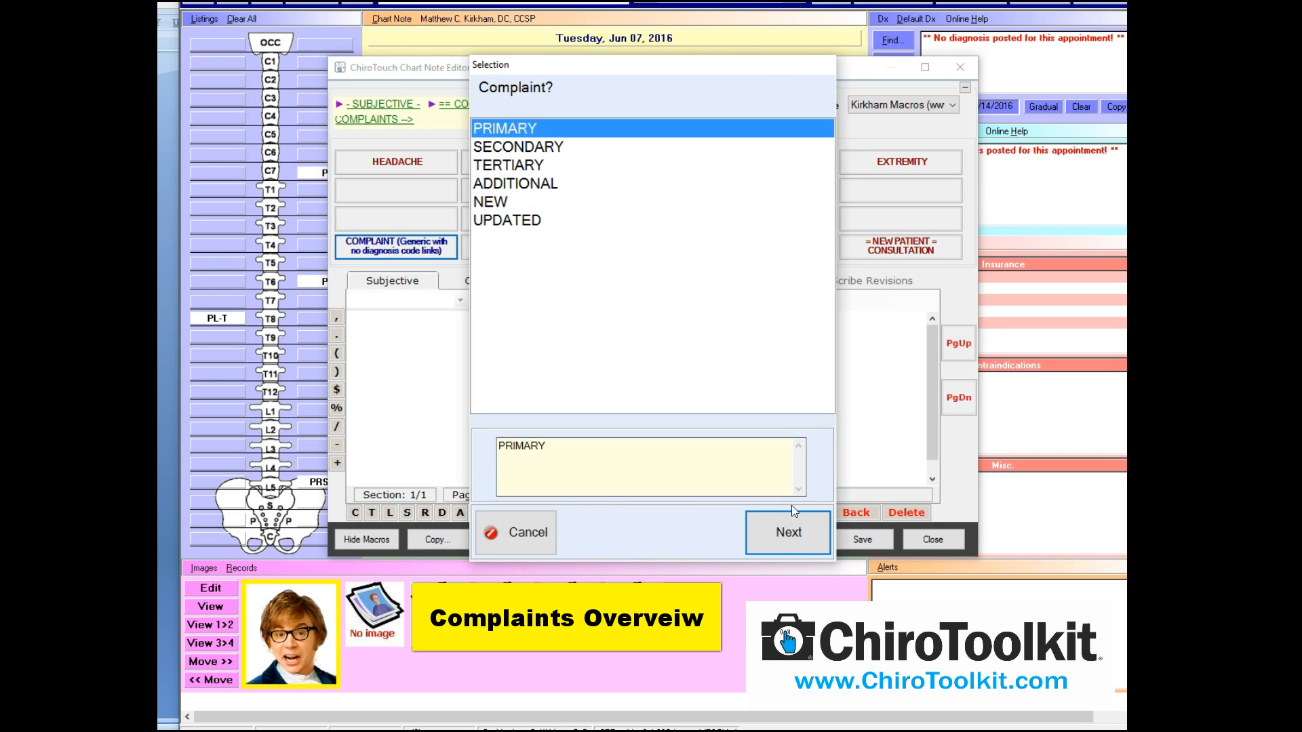
{"action": "left_click", "coordinate": [792, 519]}
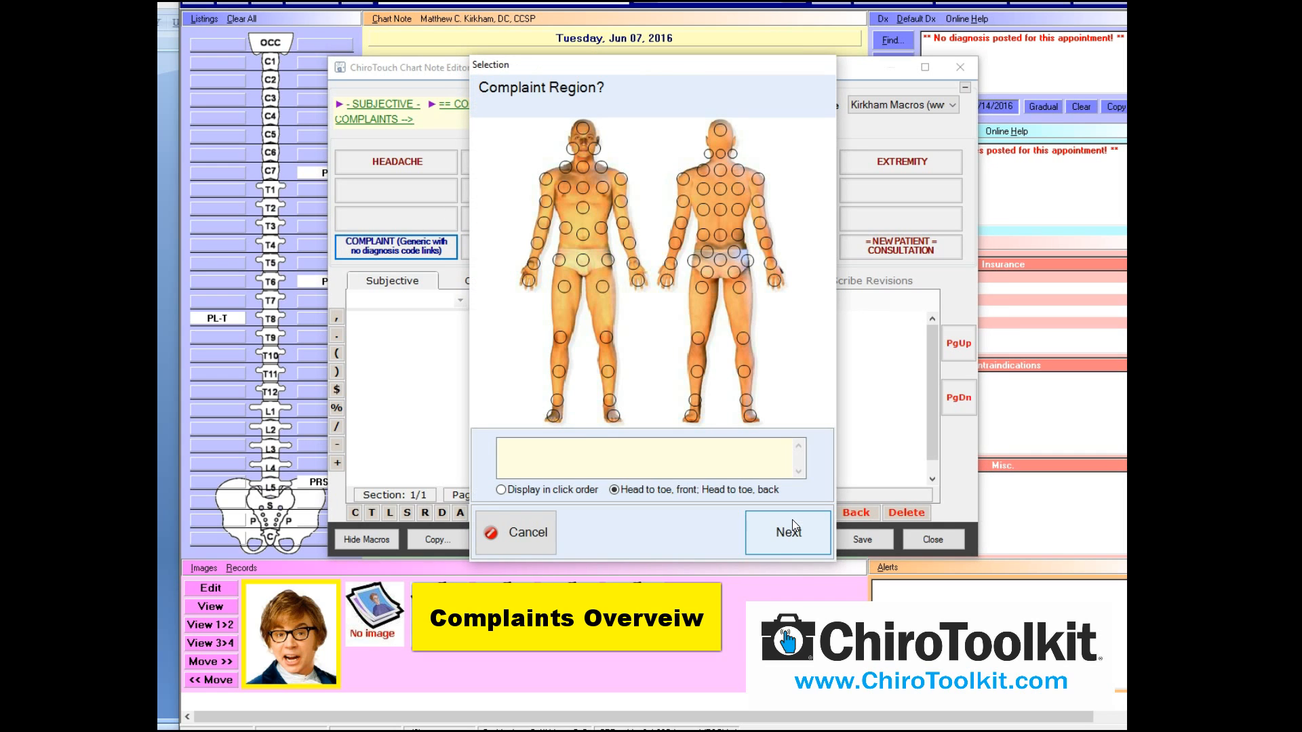
{"action": "left_click", "coordinate": [720, 236]}
{"action": "left_click", "coordinate": [780, 520]}
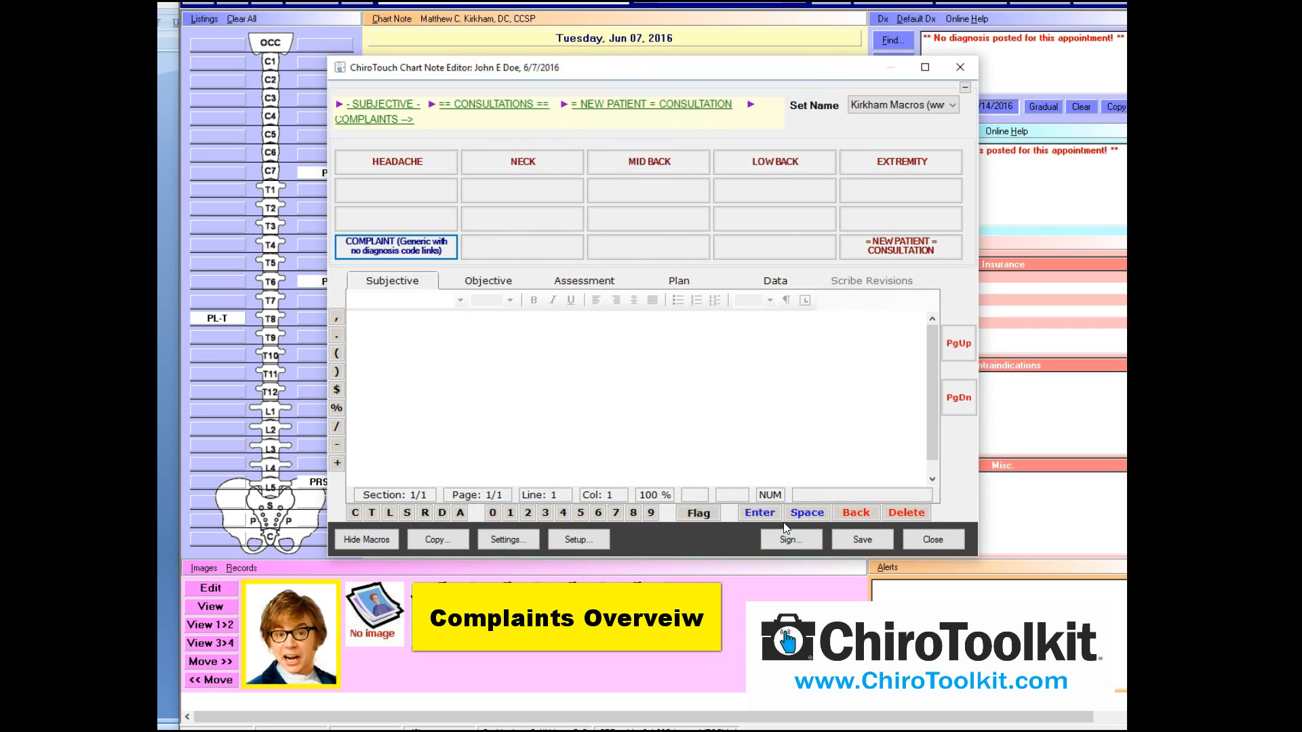
{"action": "left_click", "coordinate": [601, 181]}
{"action": "left_click", "coordinate": [771, 523]}
Accept the remaining complaint questions to insert the paragraph, then select the whole paragraph
{"action": "left_click", "coordinate": [779, 524]}
{"action": "left_click", "coordinate": [778, 523]}
{"action": "left_click", "coordinate": [779, 523]}
{"action": "left_click", "coordinate": [779, 523]}
{"action": "left_click", "coordinate": [778, 523]}
{"action": "left_click", "coordinate": [778, 524]}
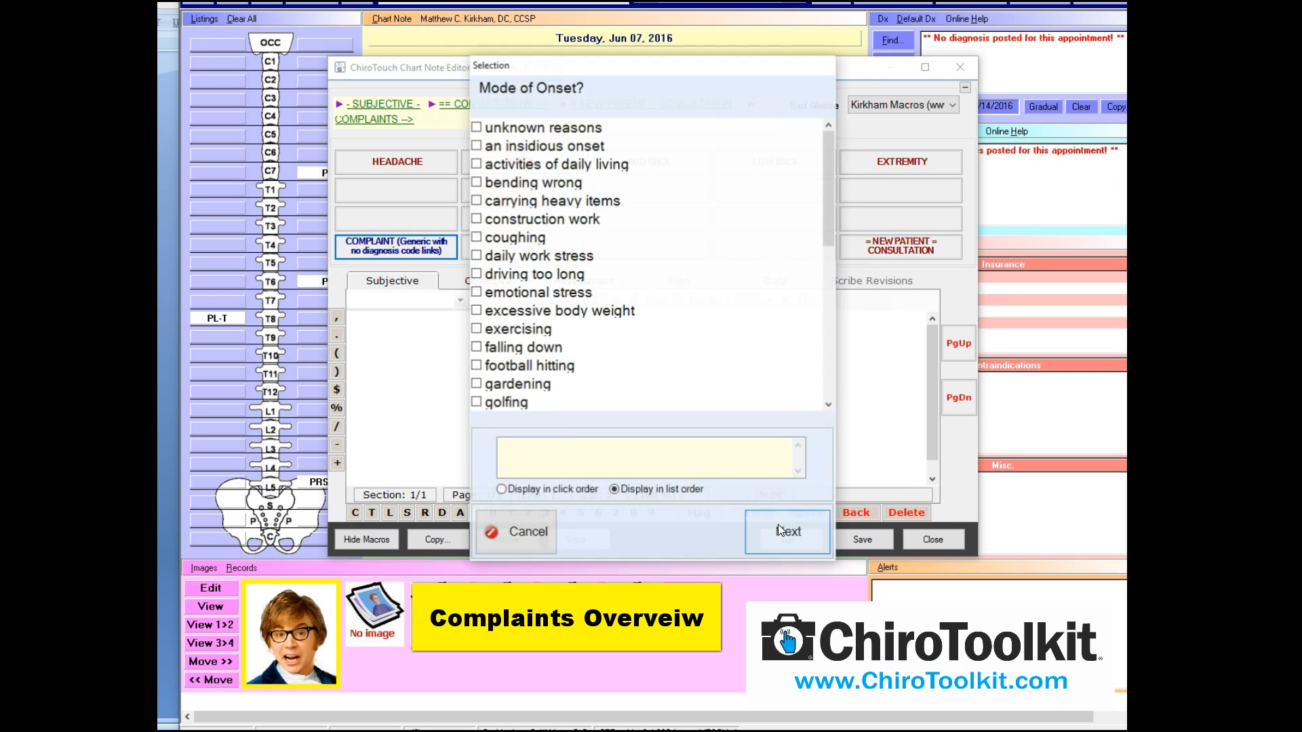
{"action": "left_click", "coordinate": [779, 524]}
{"action": "left_click", "coordinate": [778, 524]}
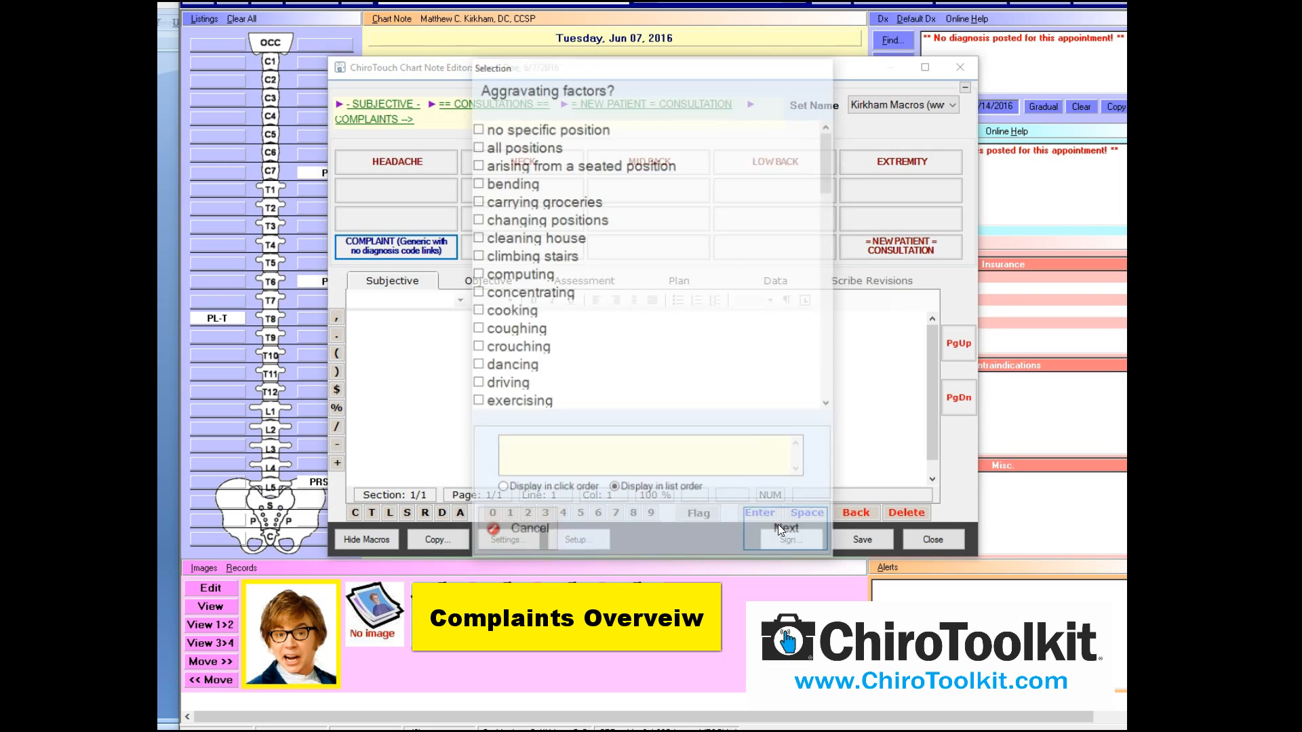
{"action": "left_click", "coordinate": [779, 523]}
{"action": "left_click", "coordinate": [779, 523]}
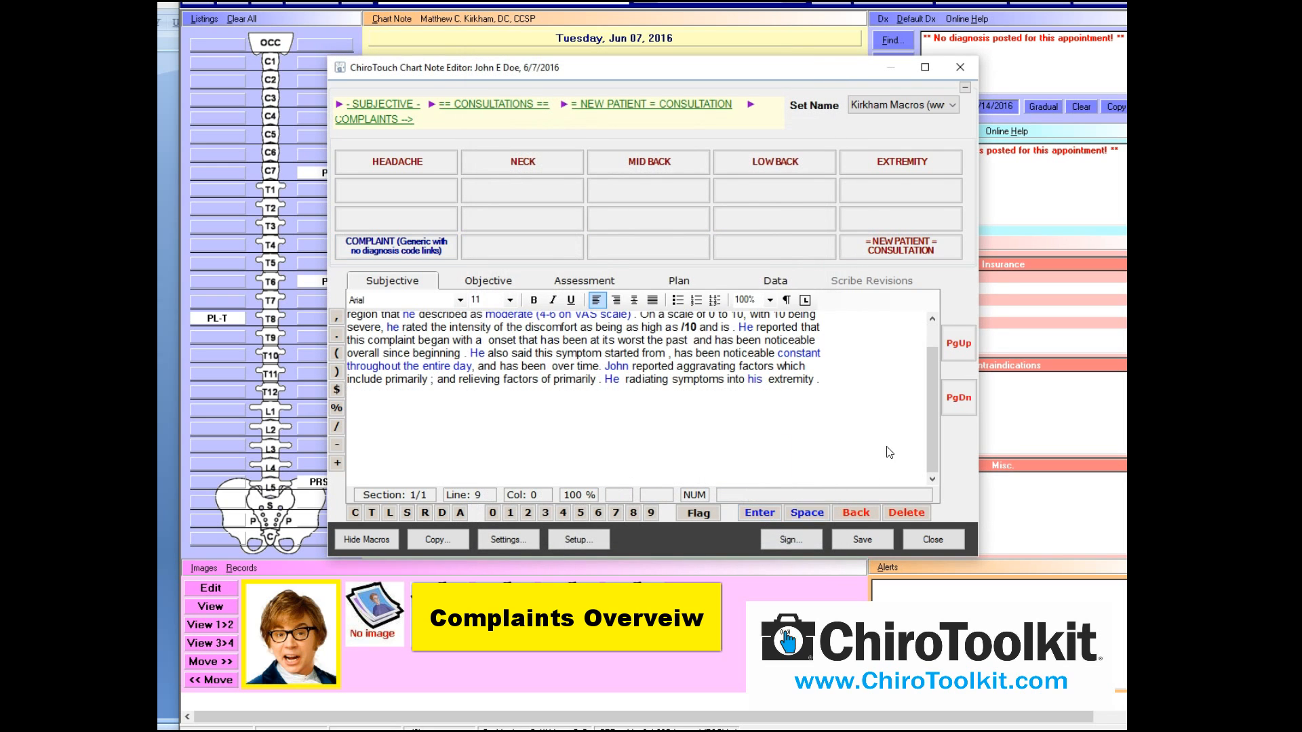
{"action": "left_click_drag", "start_coordinate": [926, 416], "coordinate": [932, 355]}
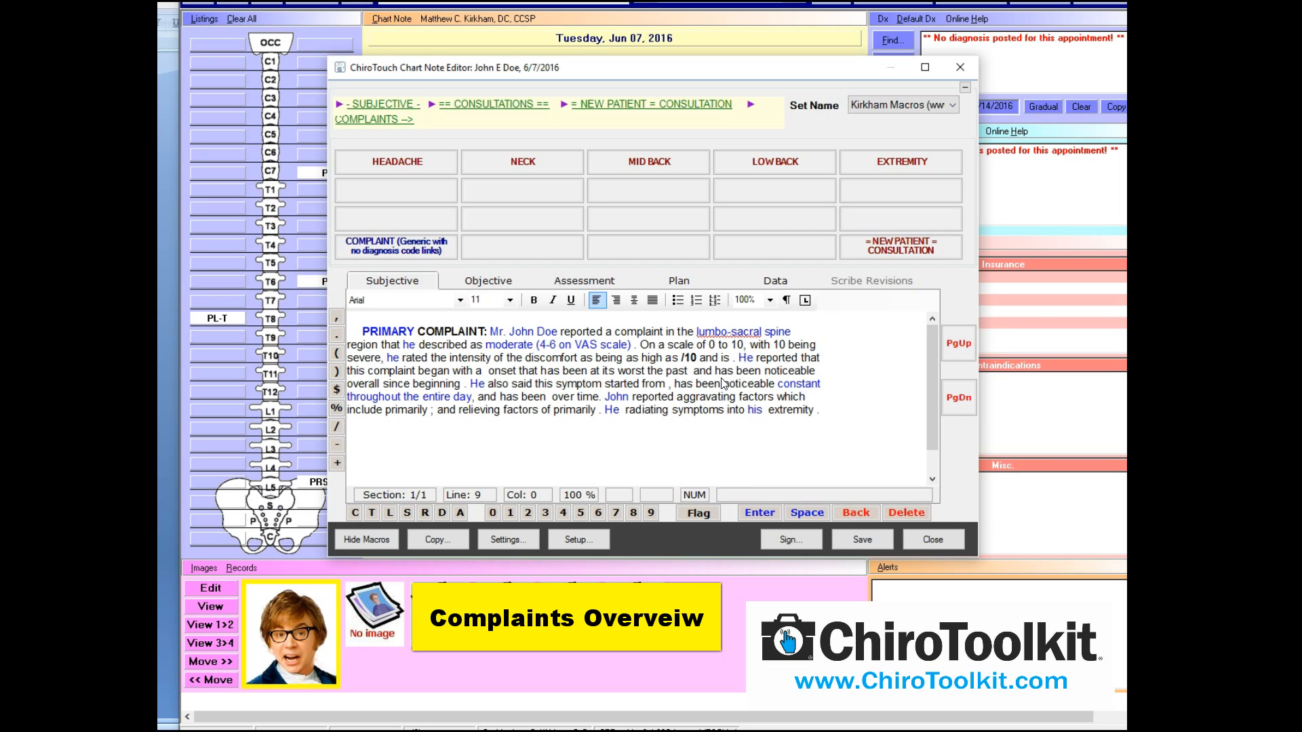
{"action": "left_click", "coordinate": [715, 314], "text": "shift"}
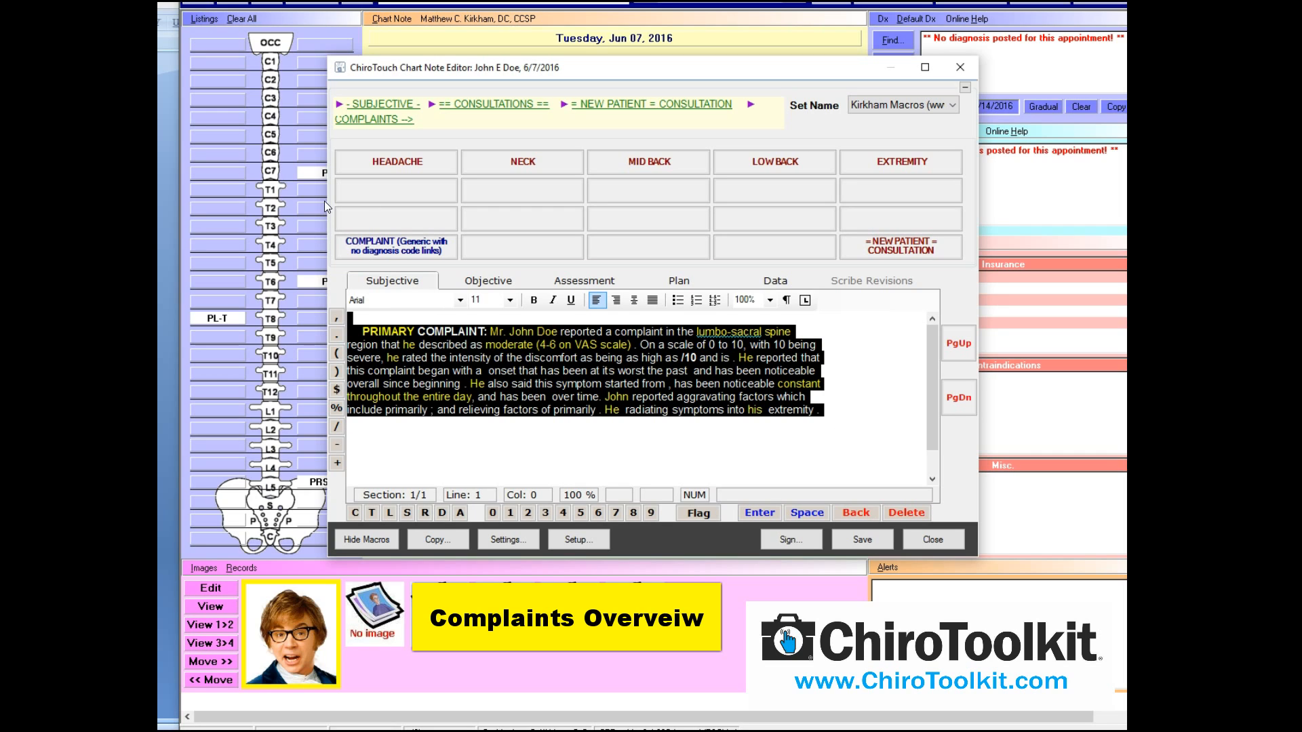
Delete the primary complaint paragraph and bring up the LOW BACK complaint macros
{"action": "key", "text": "Delete"}
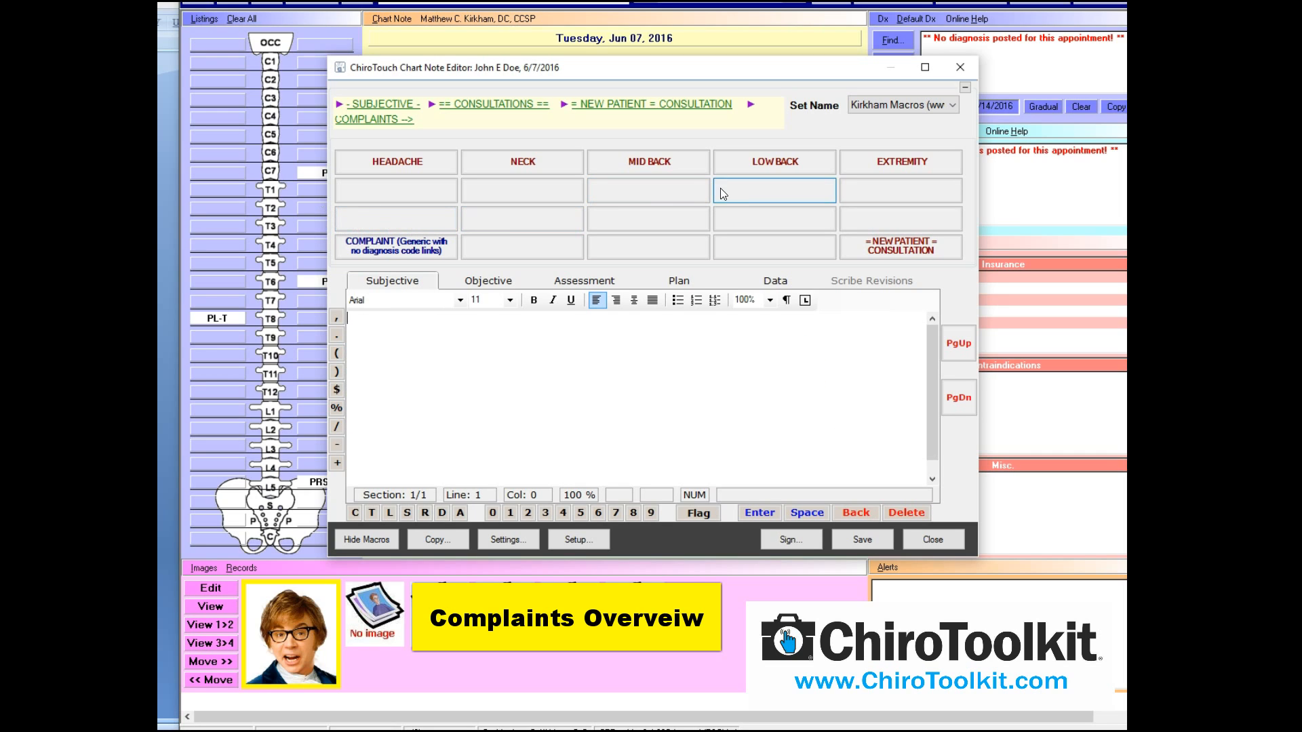
{"action": "left_click", "coordinate": [770, 161]}
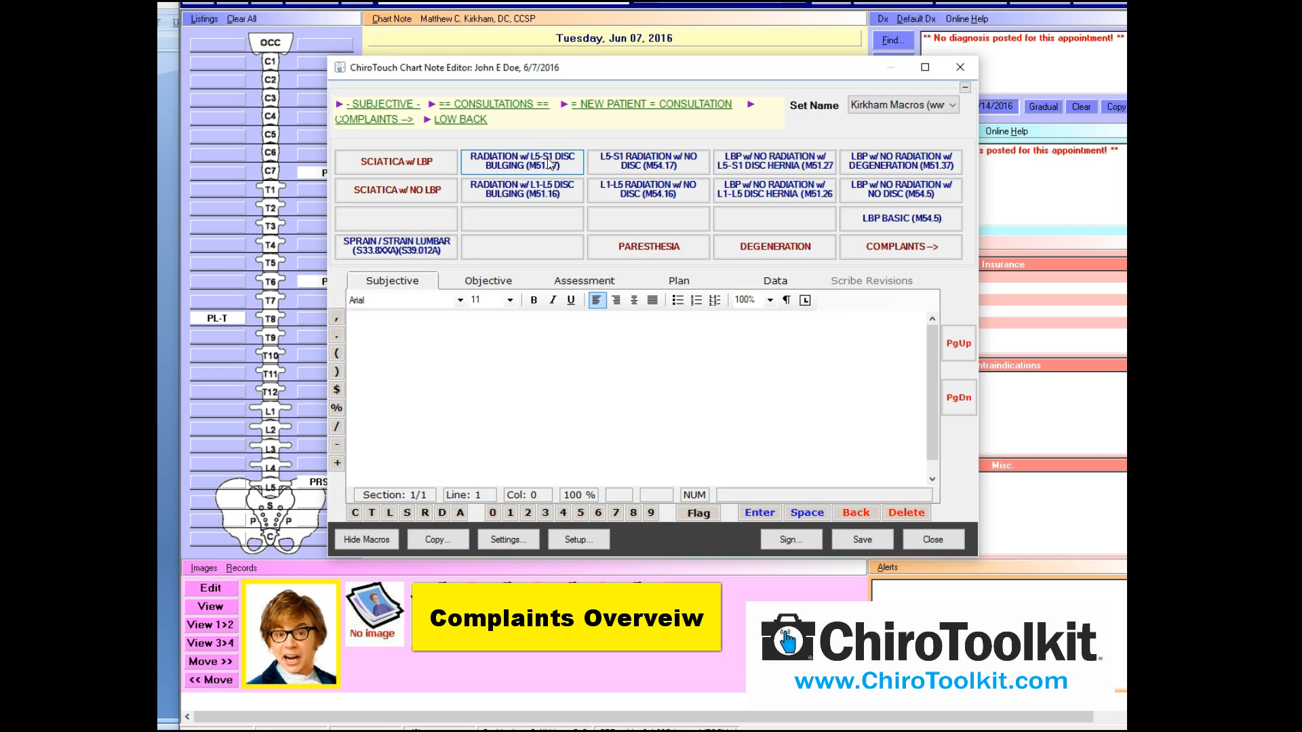
Run the RADIATION w/ L5-S1 DISC BULGING (M51.17) macro, accepting every question's defaults
{"action": "left_click", "coordinate": [505, 162]}
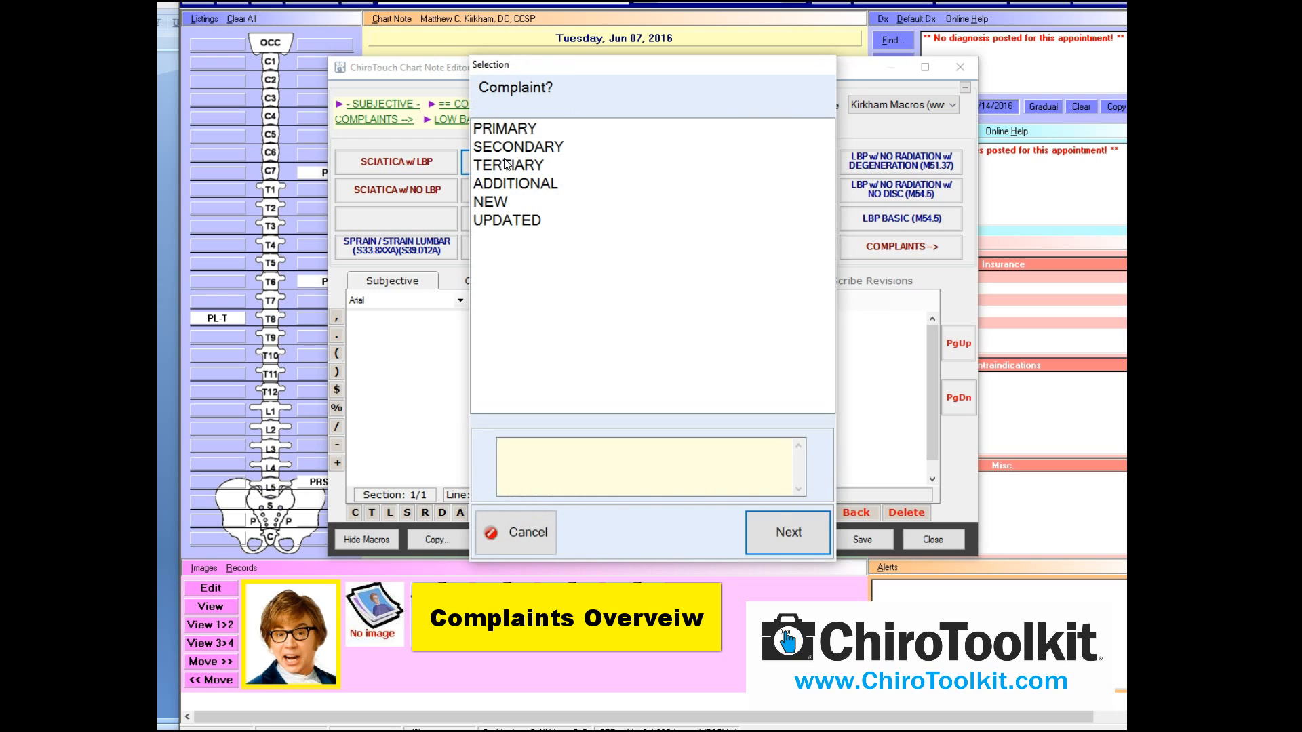
{"action": "left_click", "coordinate": [799, 527]}
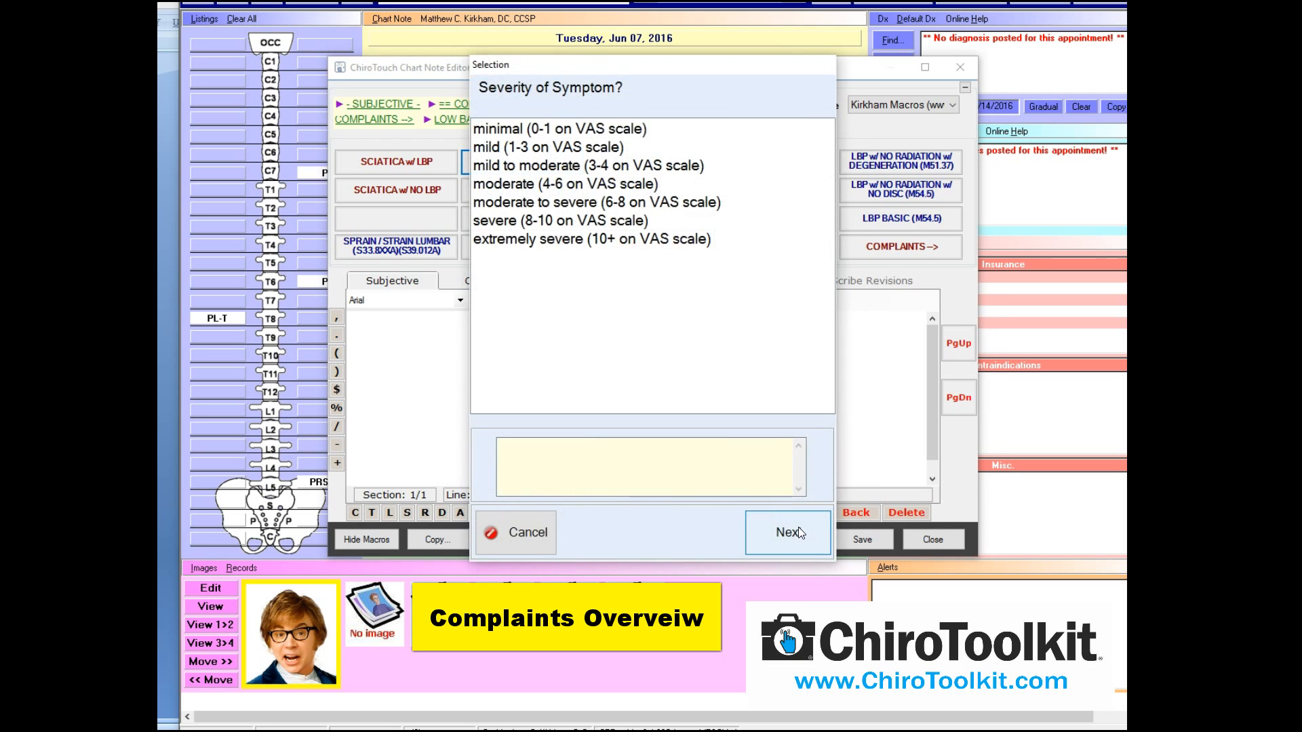
{"action": "left_click", "coordinate": [799, 527]}
{"action": "left_click", "coordinate": [798, 527]}
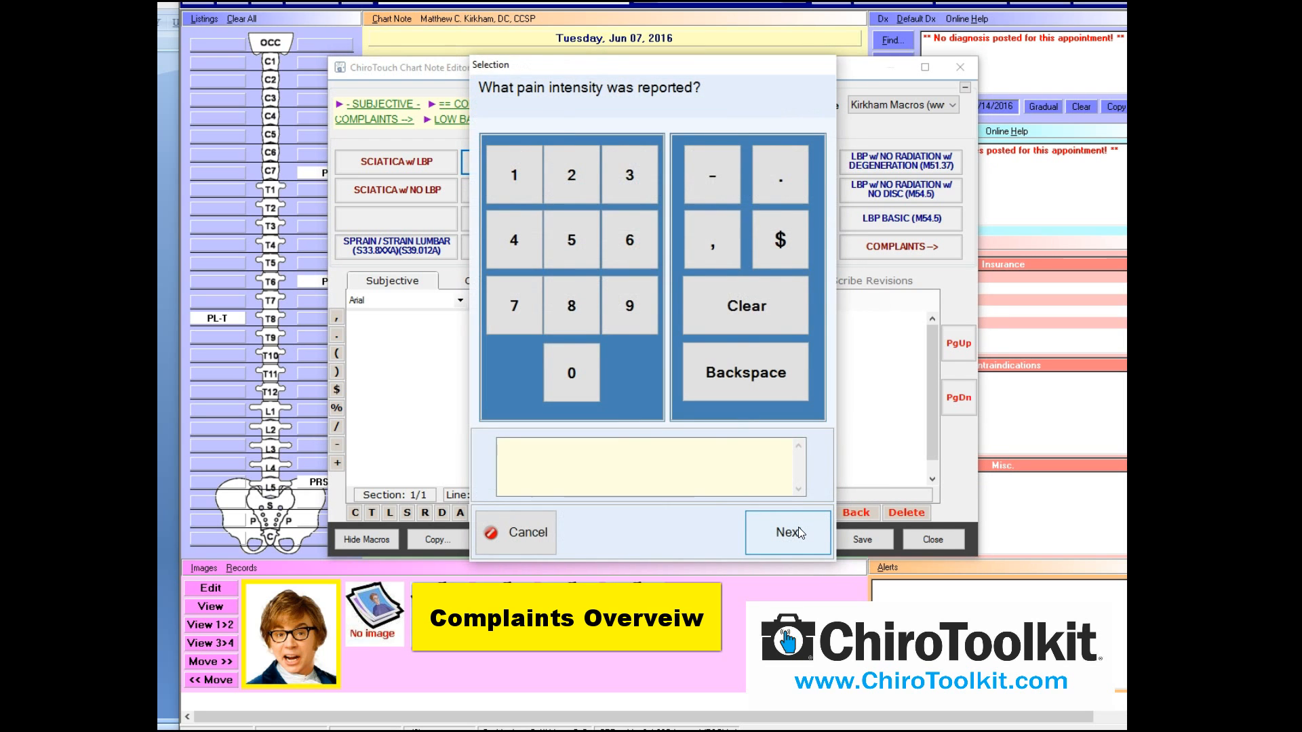
{"action": "left_click", "coordinate": [799, 527]}
{"action": "left_click", "coordinate": [798, 527]}
{"action": "left_click", "coordinate": [799, 526]}
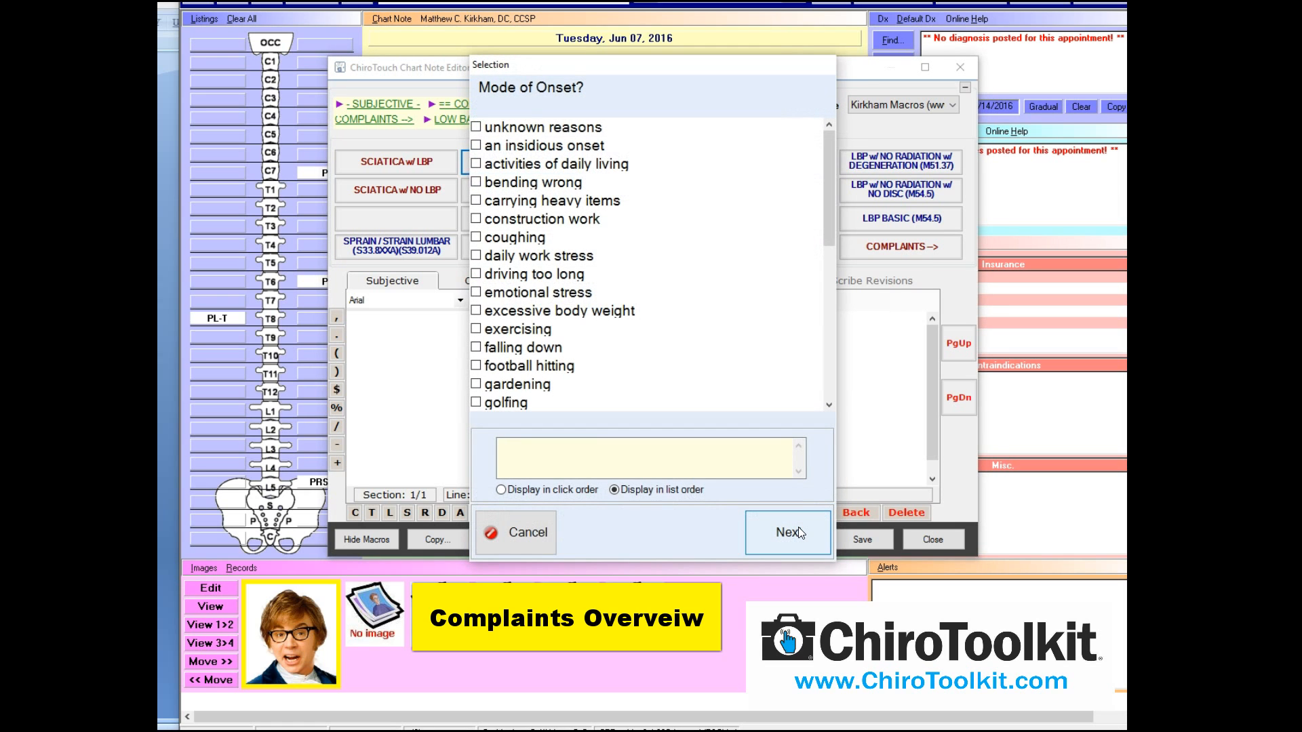
{"action": "left_click", "coordinate": [799, 528]}
{"action": "left_click", "coordinate": [798, 528]}
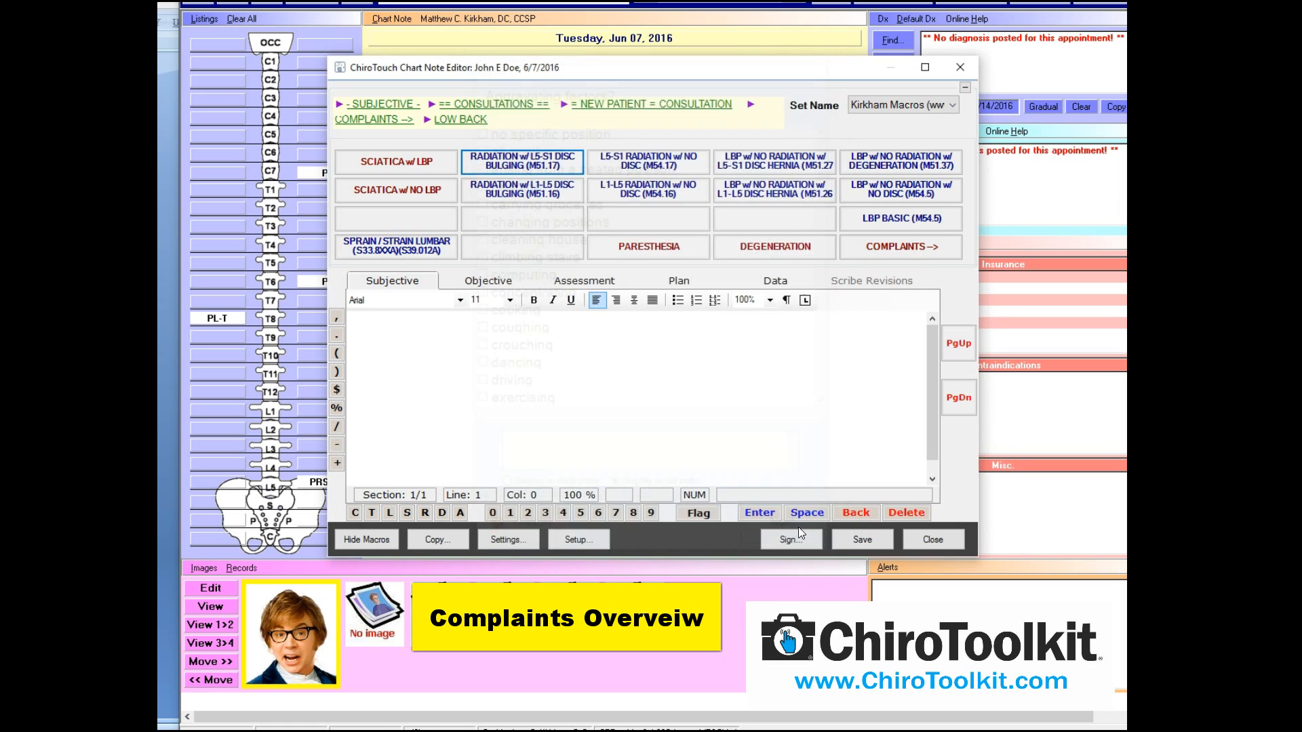
{"action": "left_click", "coordinate": [799, 528]}
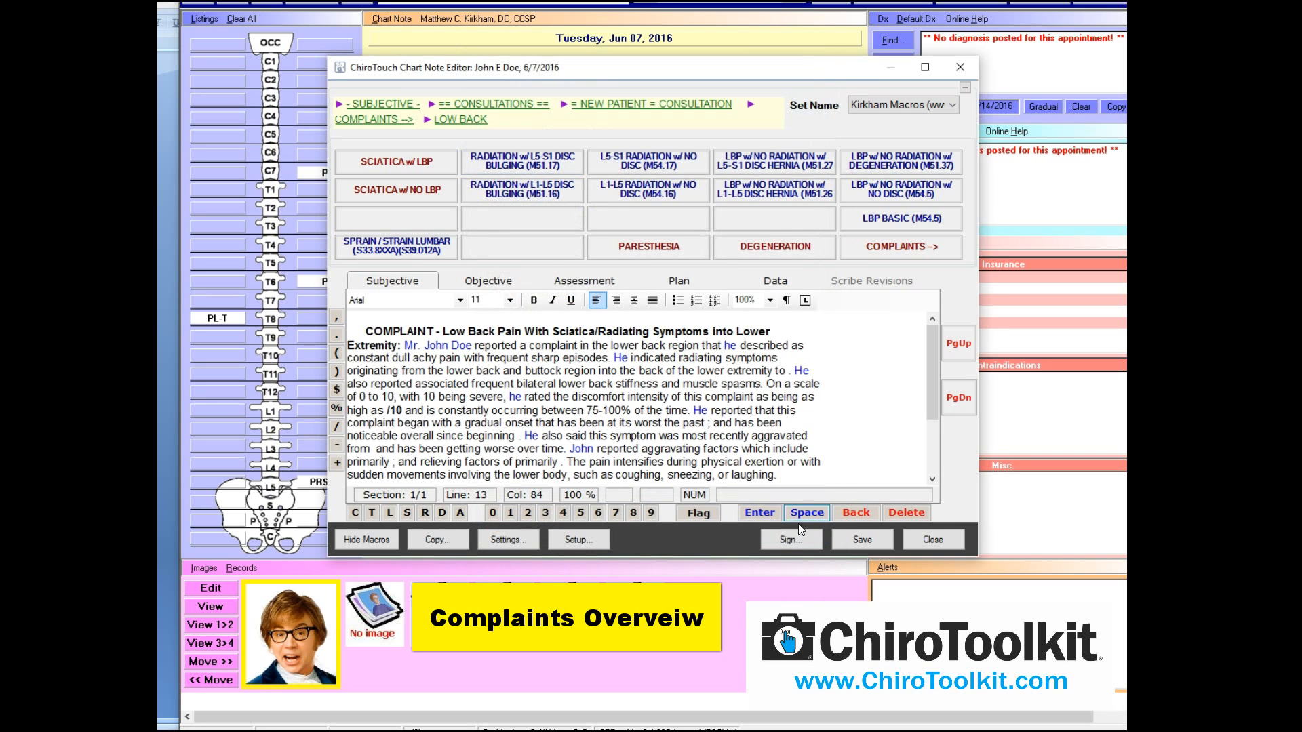
Save the chart note, posting the M51.17 diagnosis to the visit
{"action": "left_click", "coordinate": [861, 540]}
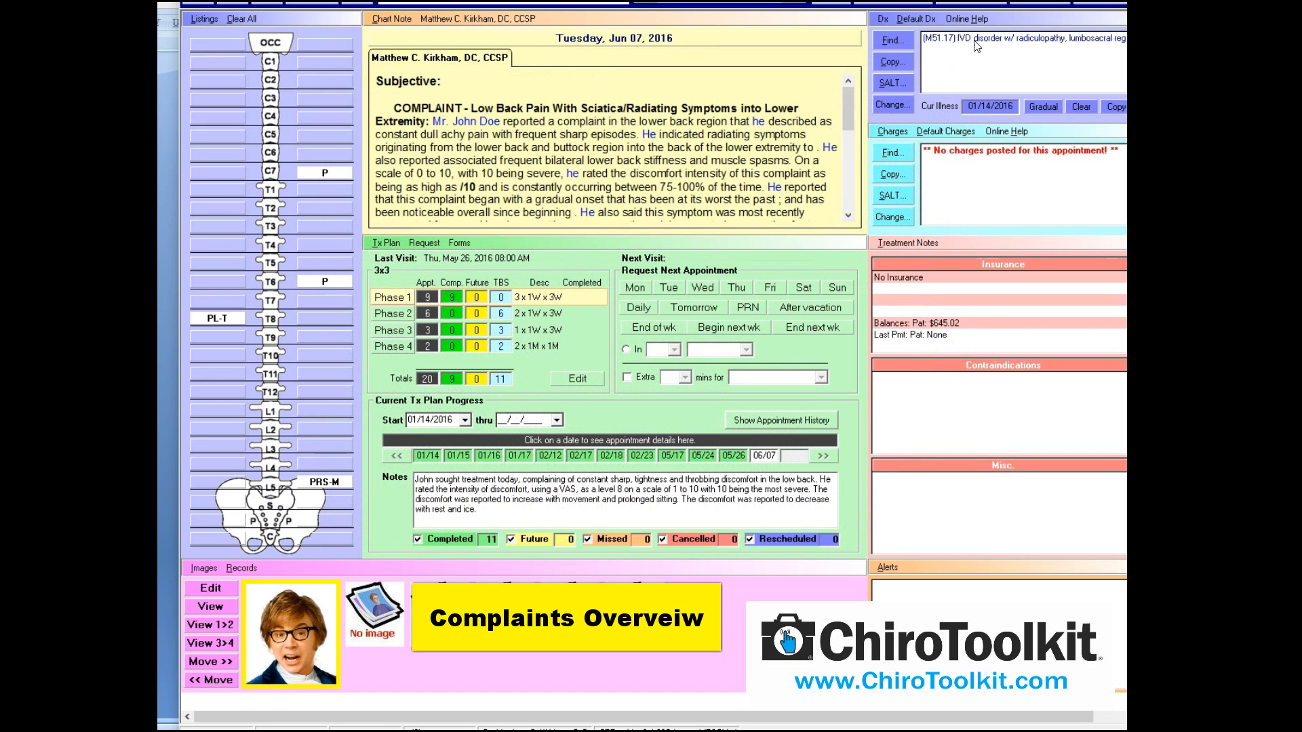
Reopen the Chart Note Editor, view the LOW BACK macros, then return to COMPLAINTS
{"action": "left_click", "coordinate": [400, 24]}
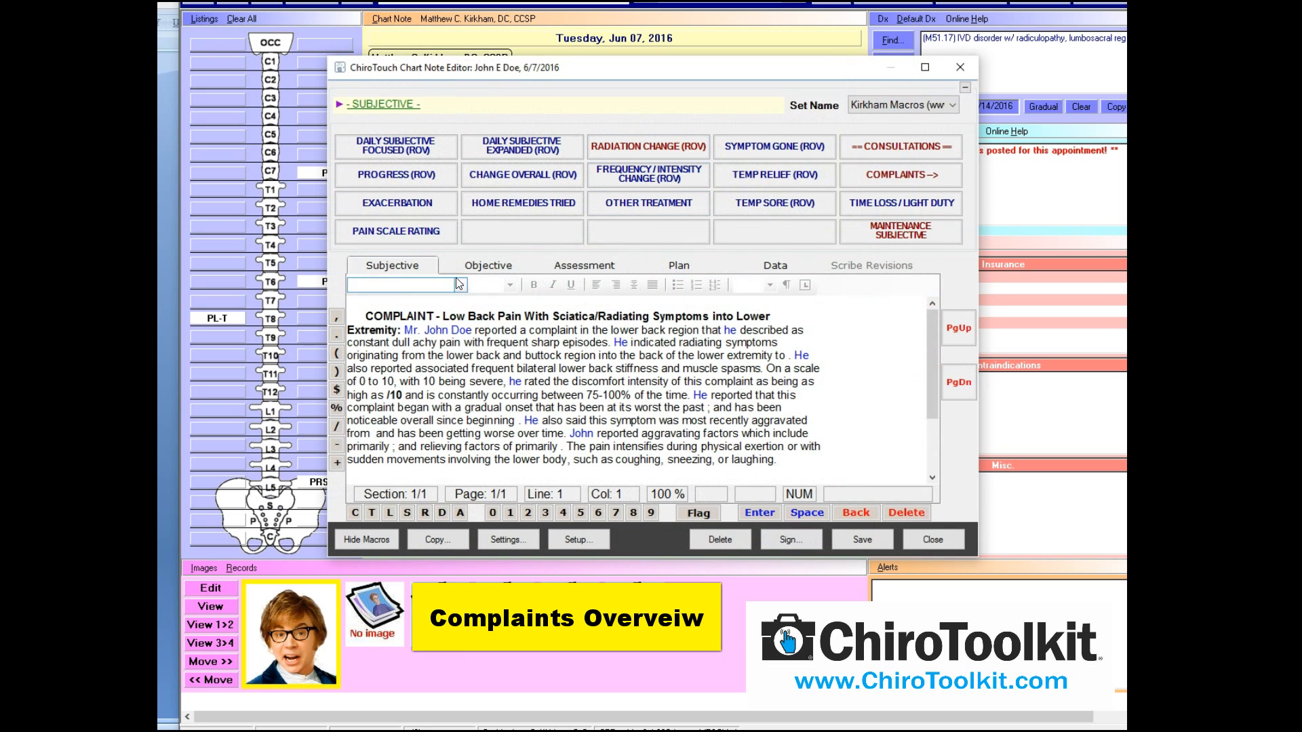
{"action": "left_click", "coordinate": [855, 176]}
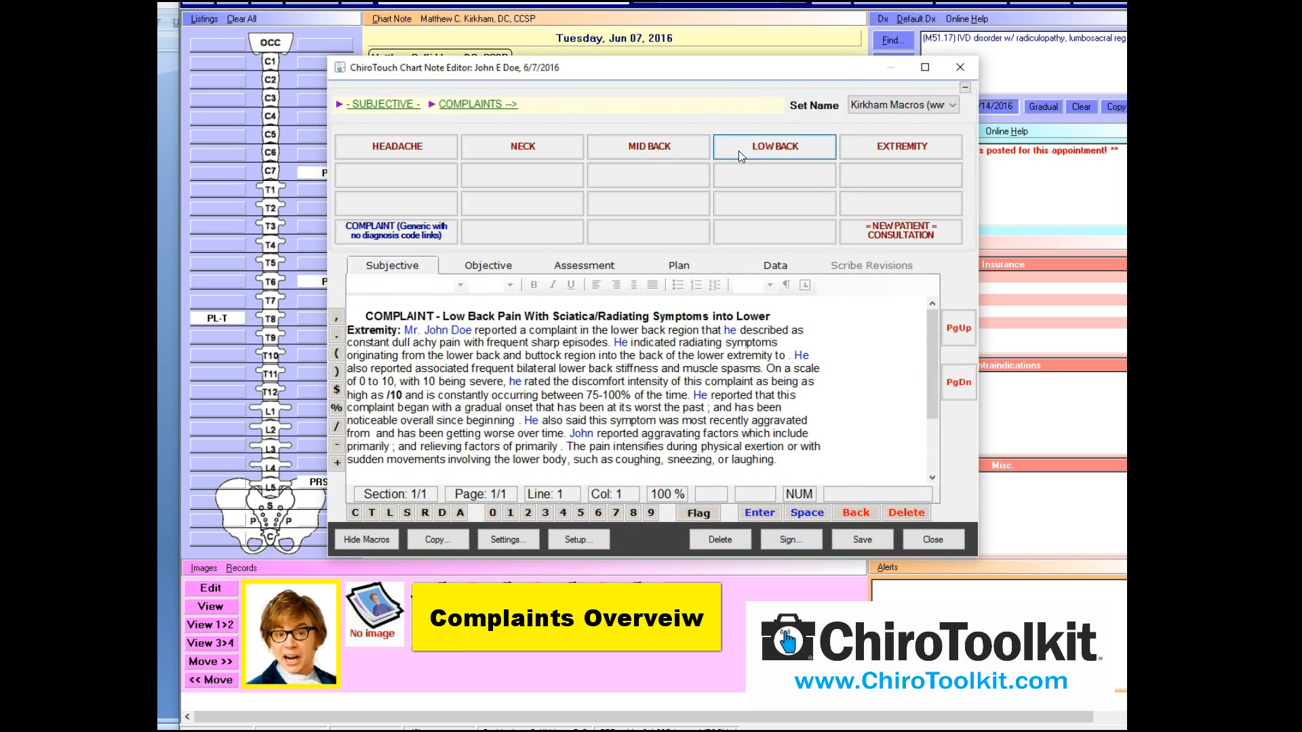
{"action": "left_click", "coordinate": [738, 150]}
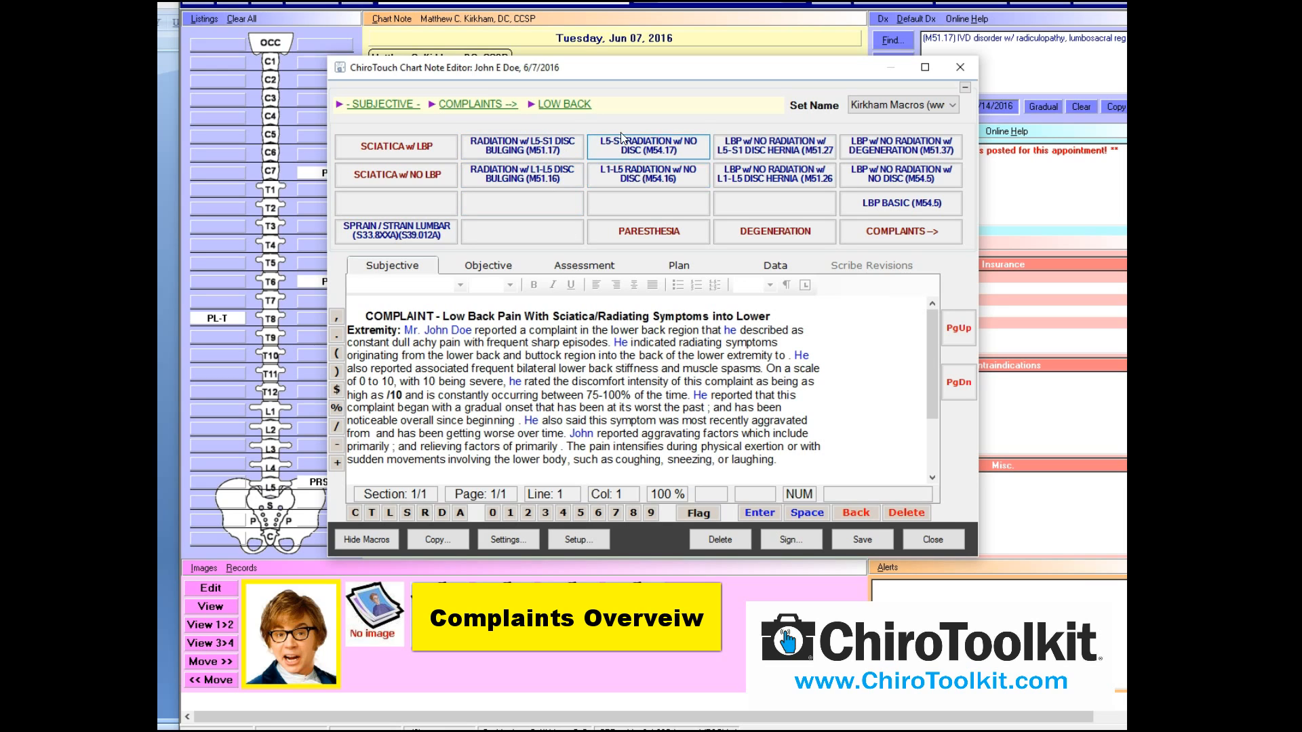
{"action": "left_click", "coordinate": [871, 231]}
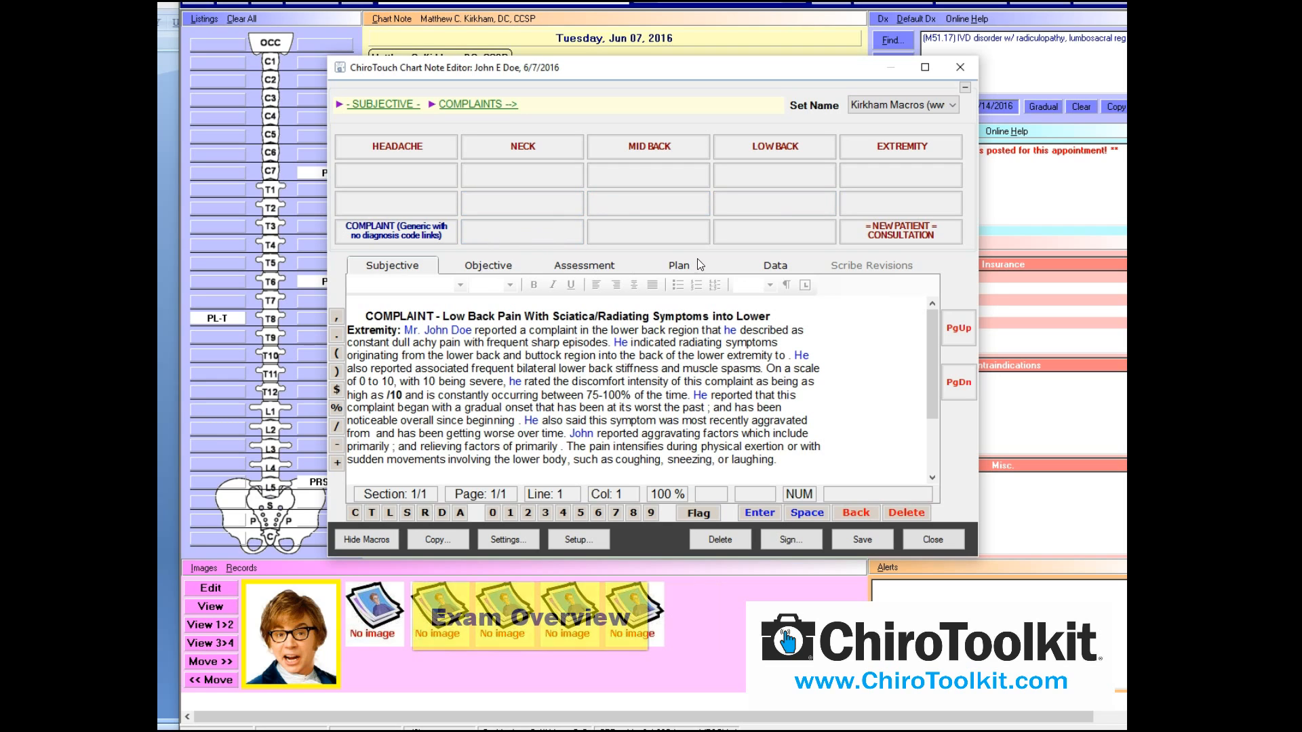
Switch to the Objective section and list the ADULT EXAM examination macros
{"action": "left_click", "coordinate": [482, 268]}
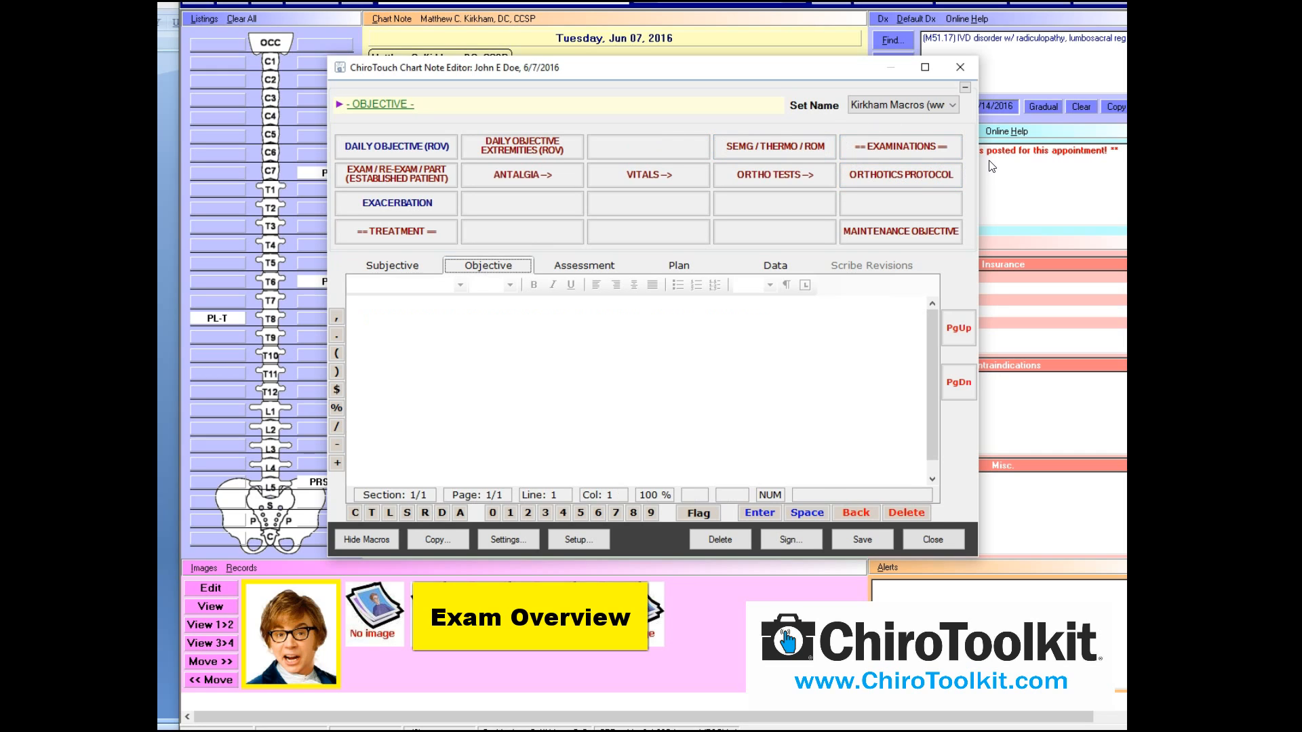
{"action": "left_click", "coordinate": [918, 145]}
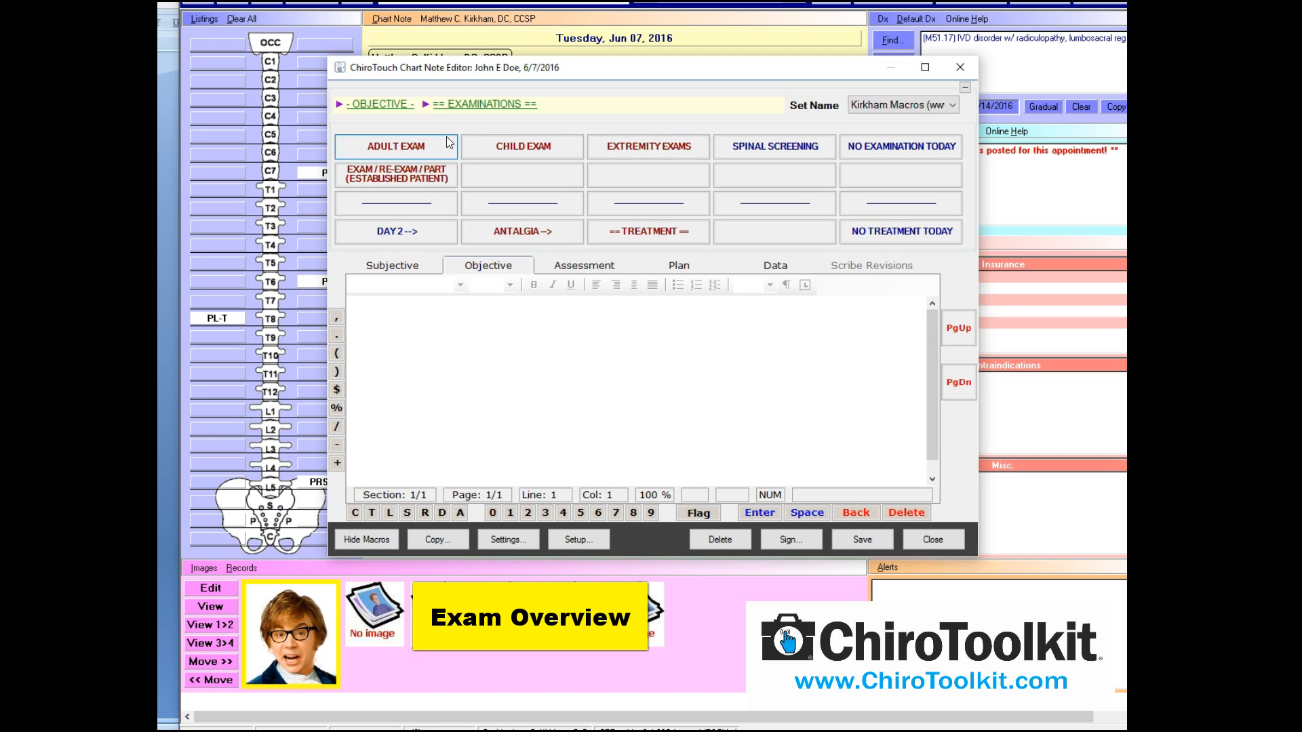
{"action": "left_click", "coordinate": [423, 148]}
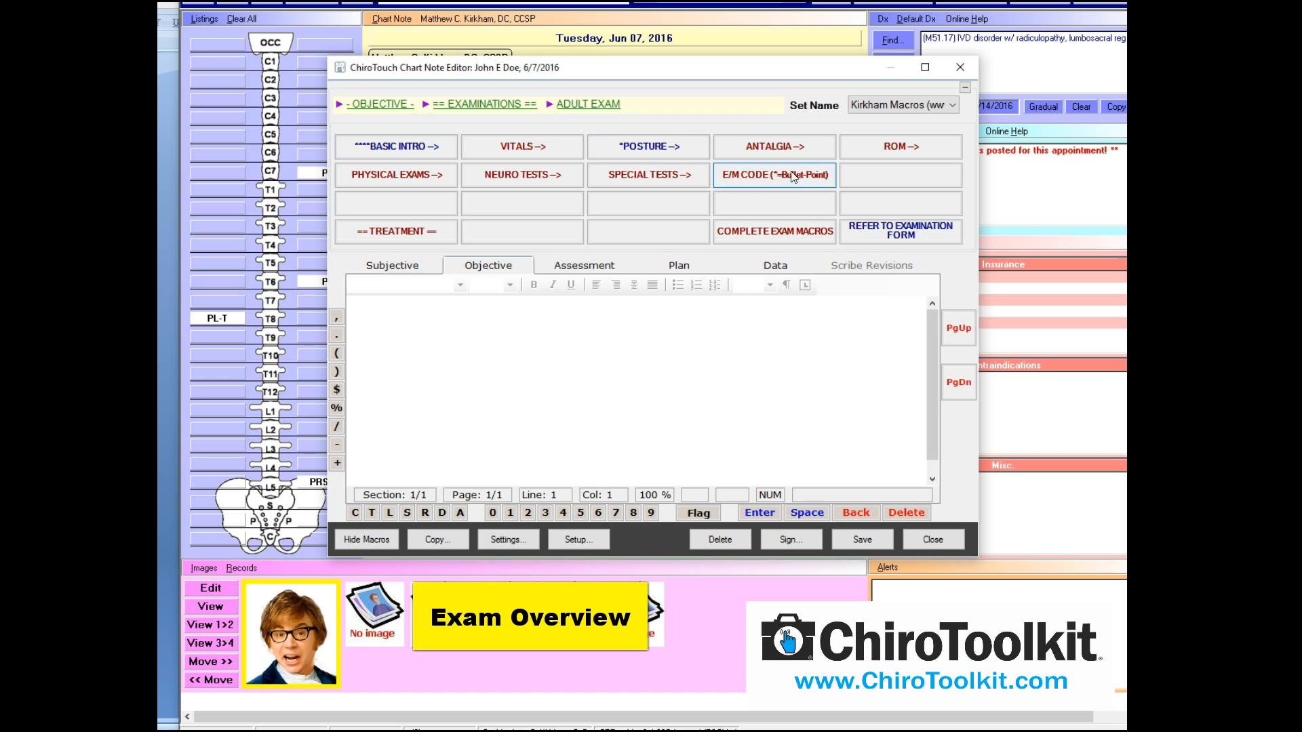
{"action": "left_click", "coordinate": [775, 179]}
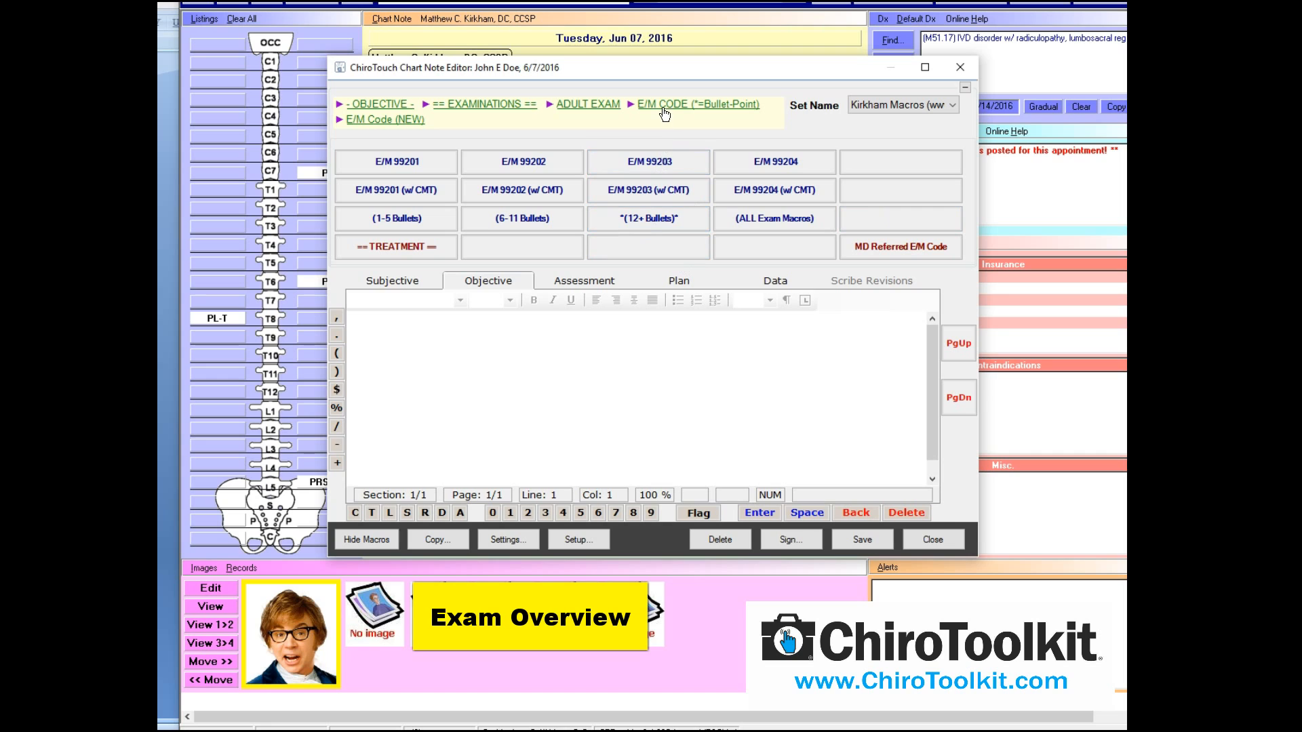
{"action": "left_click", "coordinate": [598, 104]}
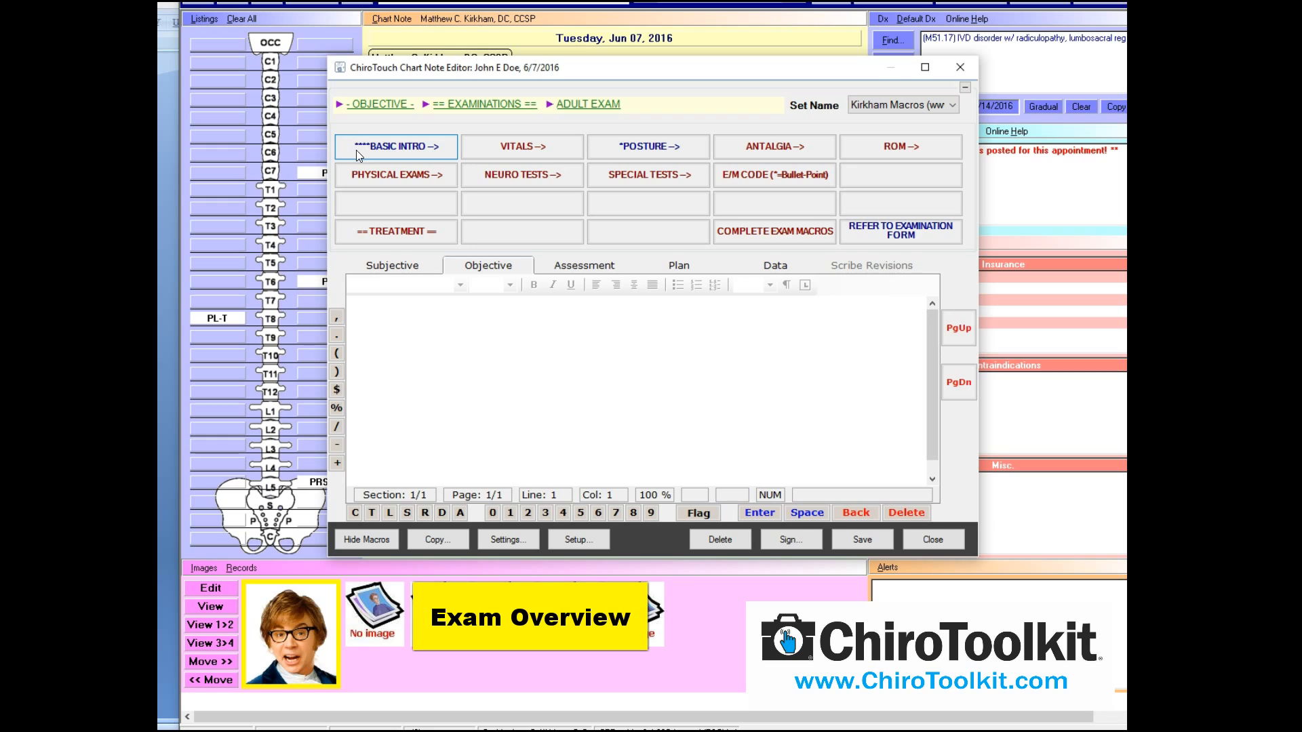
Start the basic intro exam macro for a new patient's initial examination, race Caucasian
{"action": "left_click", "coordinate": [423, 144]}
{"action": "left_click", "coordinate": [532, 131]}
{"action": "left_click", "coordinate": [789, 532]}
{"action": "left_click", "coordinate": [488, 127]}
{"action": "left_click", "coordinate": [810, 514]}
{"action": "left_click", "coordinate": [556, 185]}
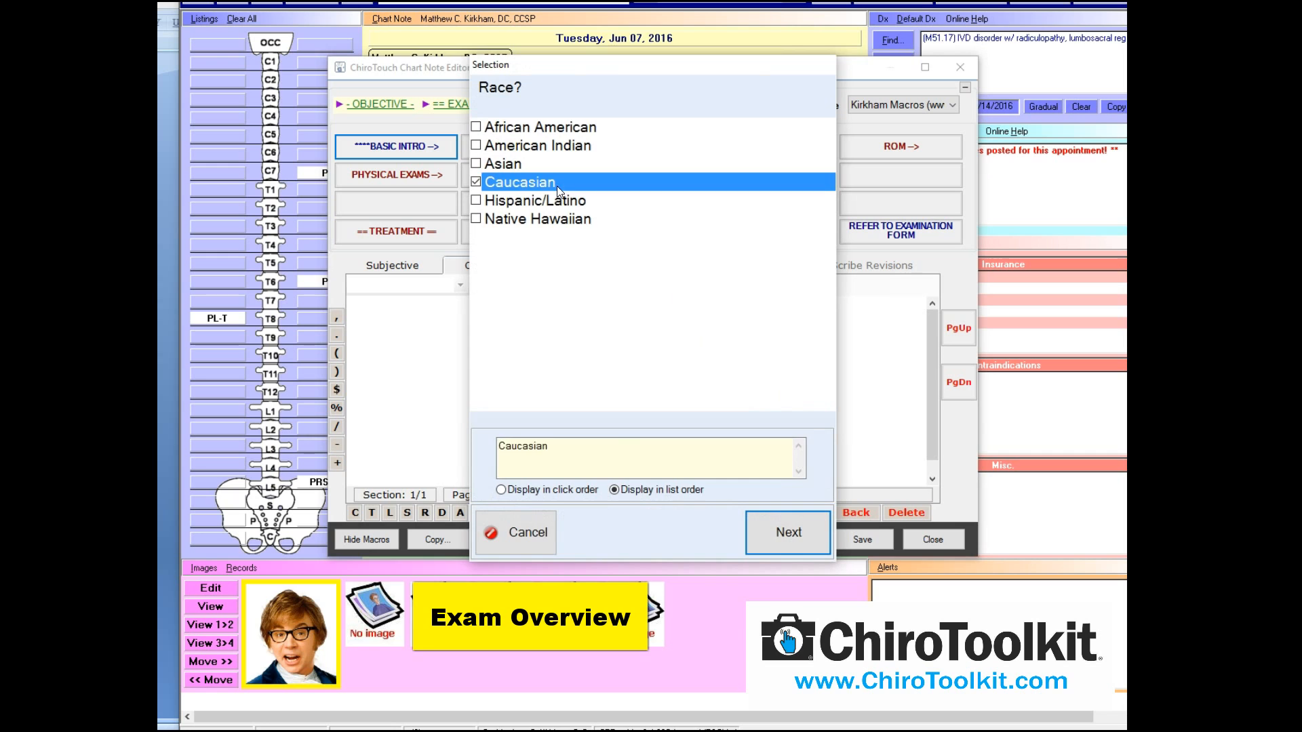
{"action": "left_click", "coordinate": [773, 514]}
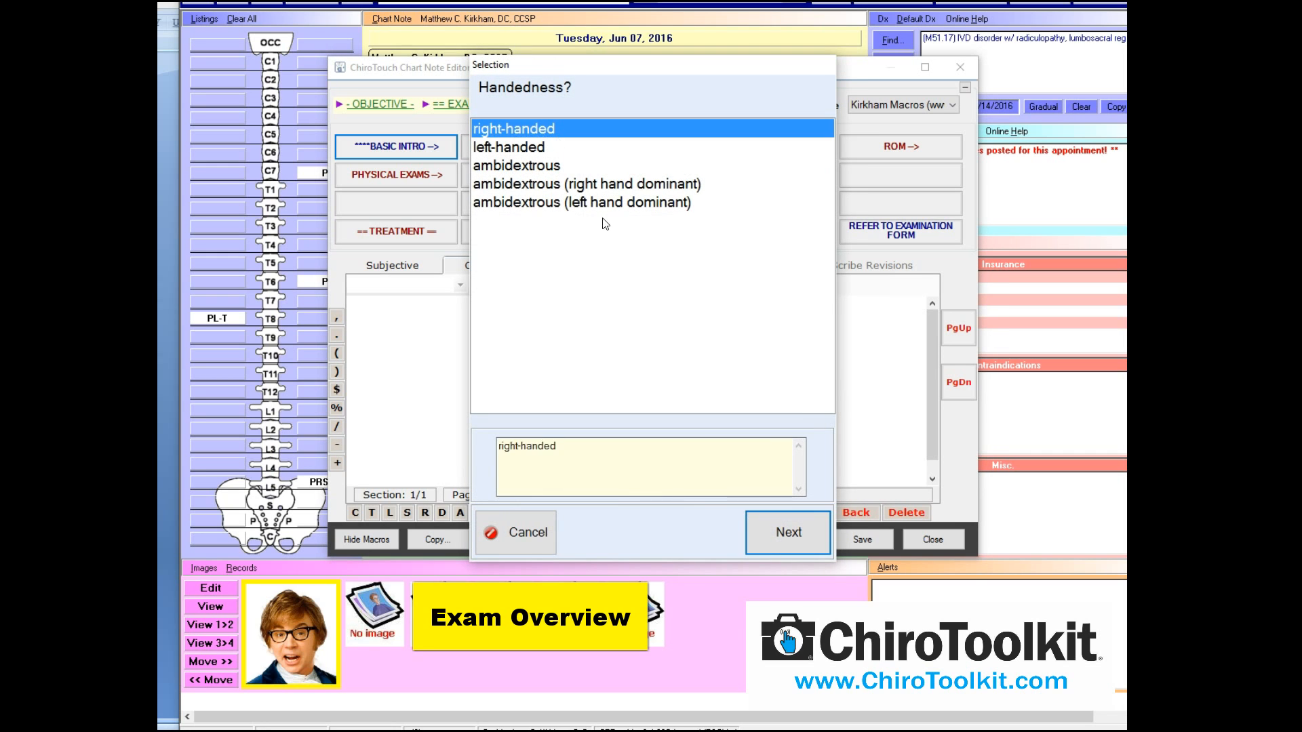
Record right-handed, moderate pain and husky build, then list the VITALS macros
{"action": "left_click", "coordinate": [780, 539]}
{"action": "left_click", "coordinate": [571, 166]}
{"action": "left_click", "coordinate": [768, 524]}
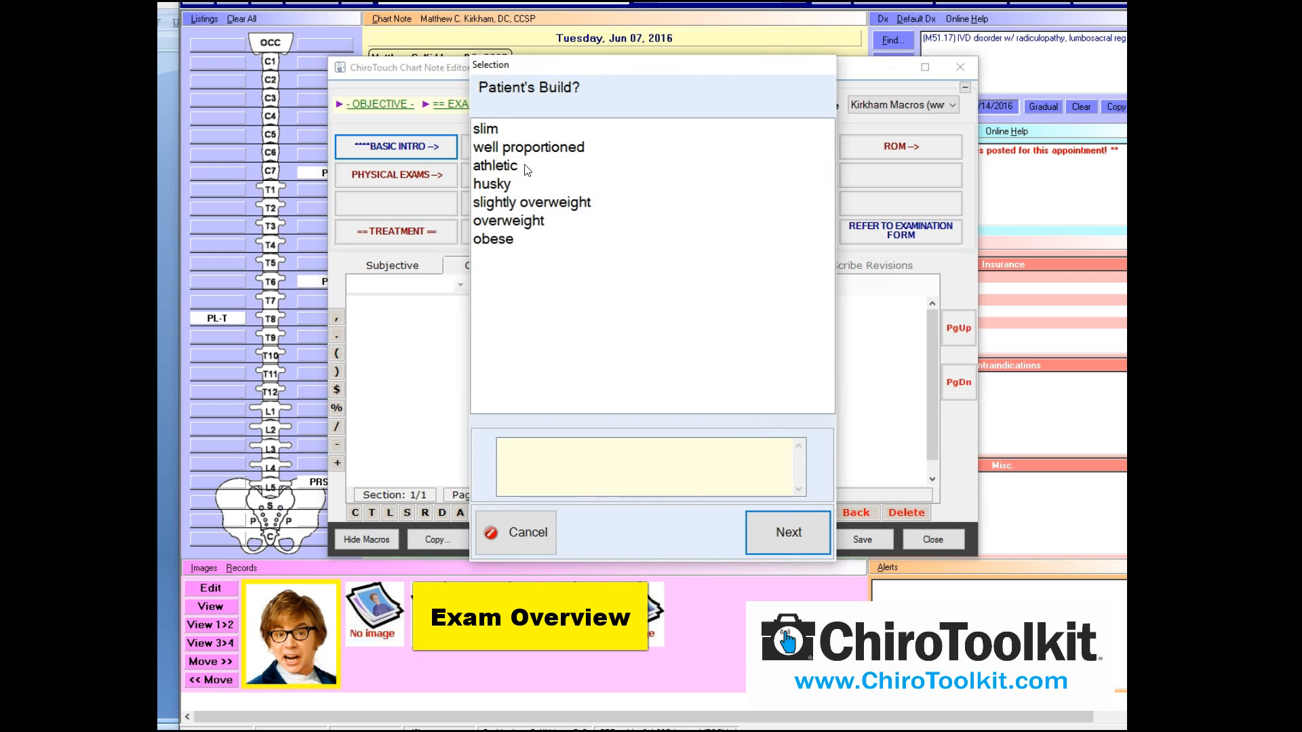
{"action": "left_click", "coordinate": [502, 185]}
{"action": "left_click", "coordinate": [791, 517]}
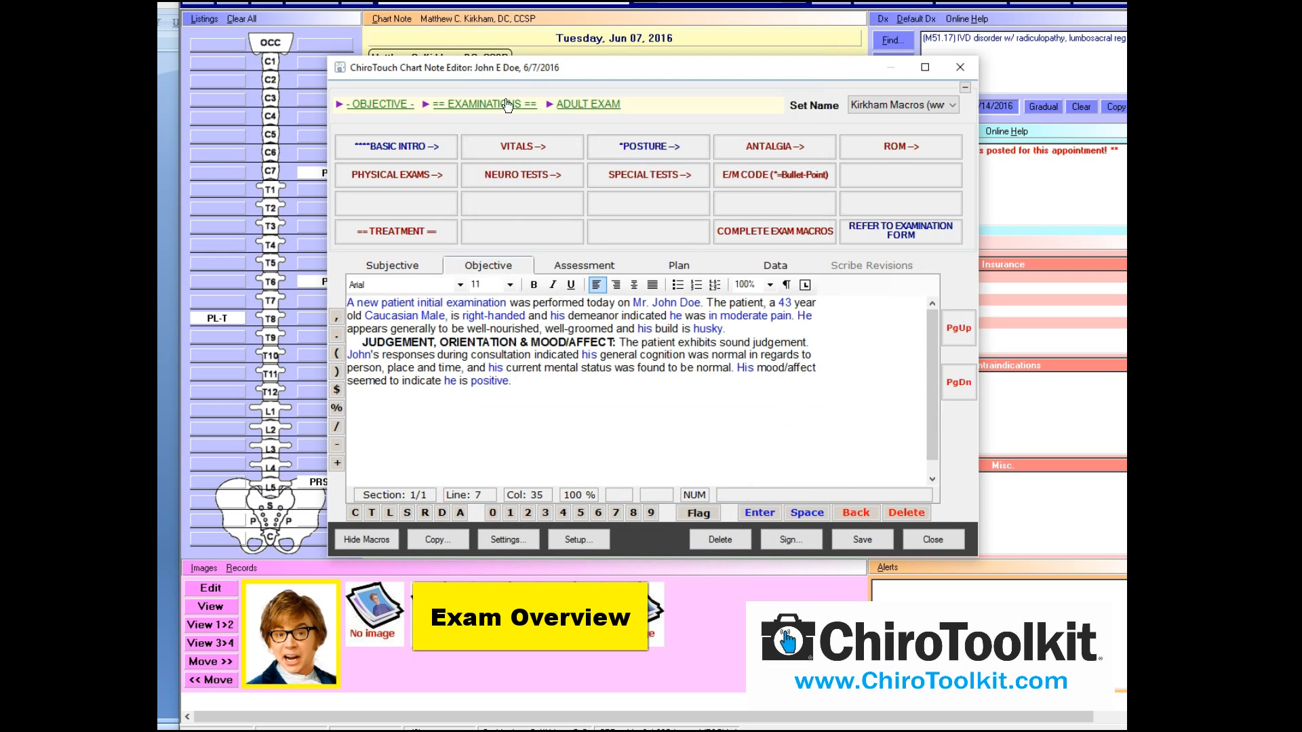
{"action": "left_click", "coordinate": [517, 146]}
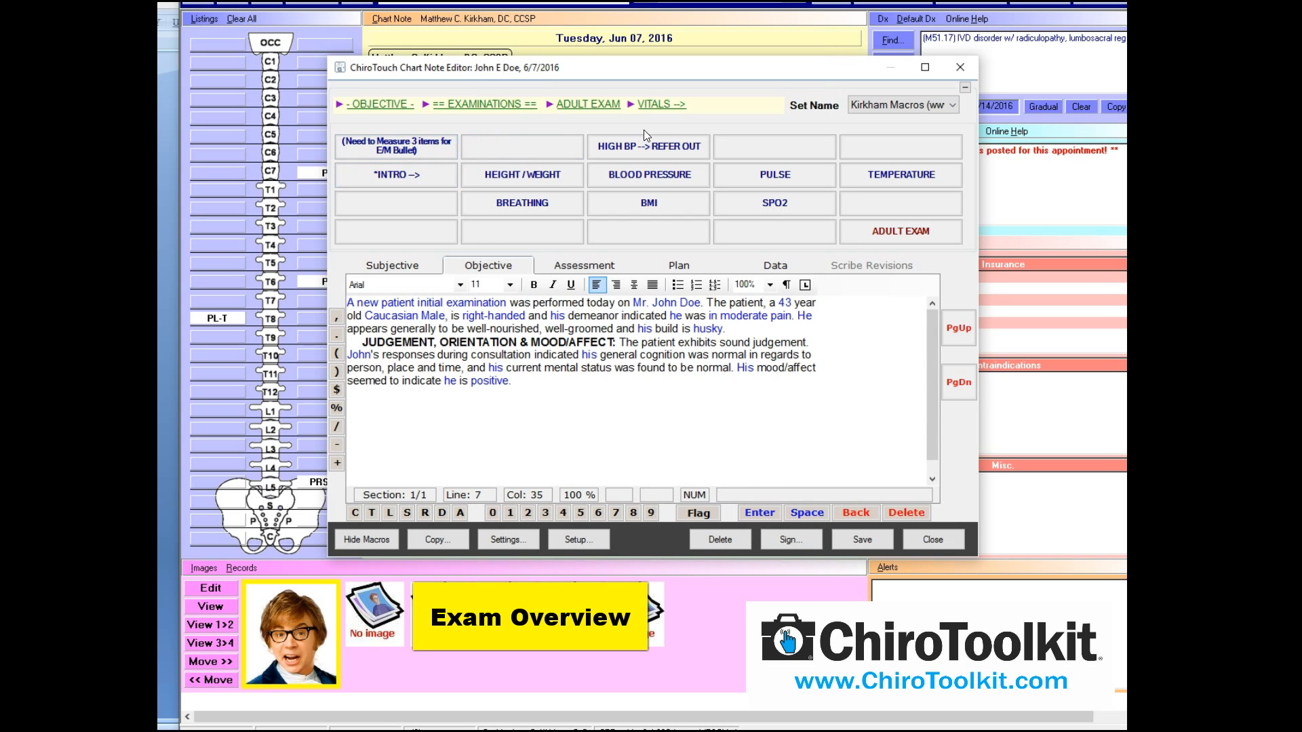
Go back from the vitals macros to the ADULT EXAM macro set
{"action": "left_click", "coordinate": [918, 230]}
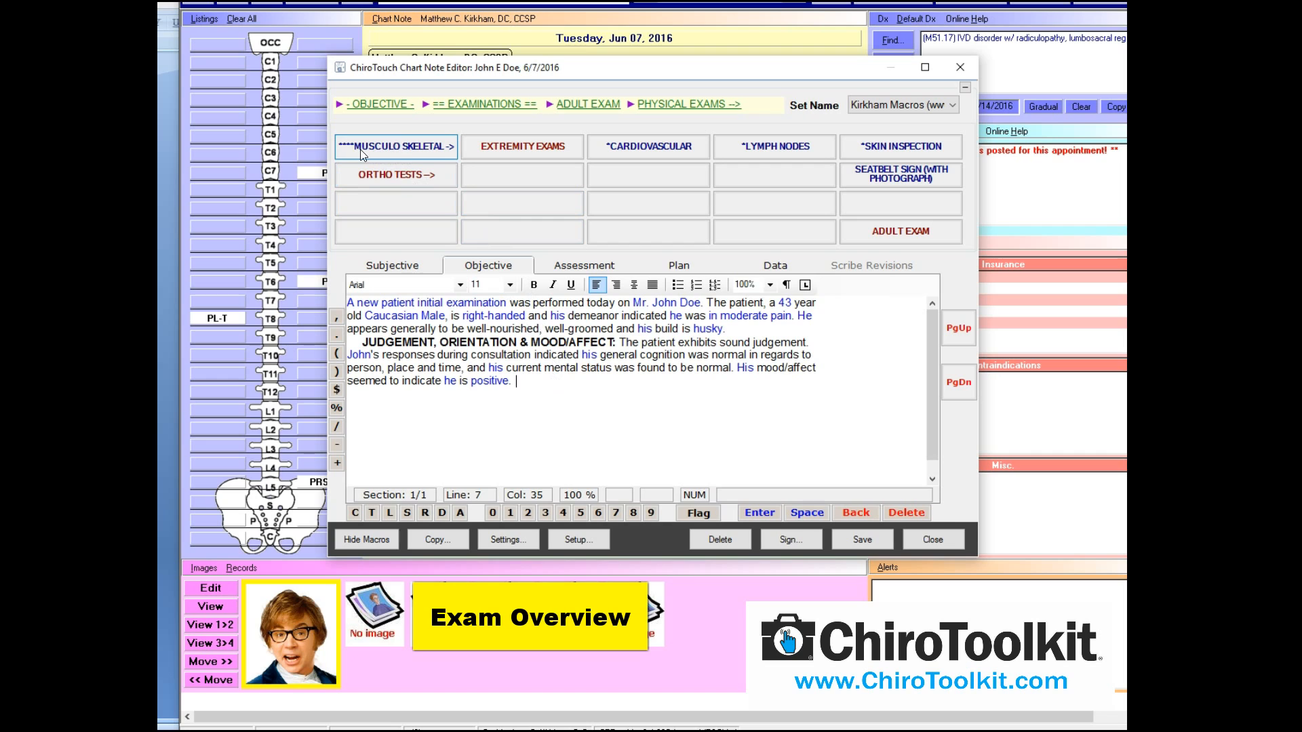
{"action": "left_click", "coordinate": [410, 152]}
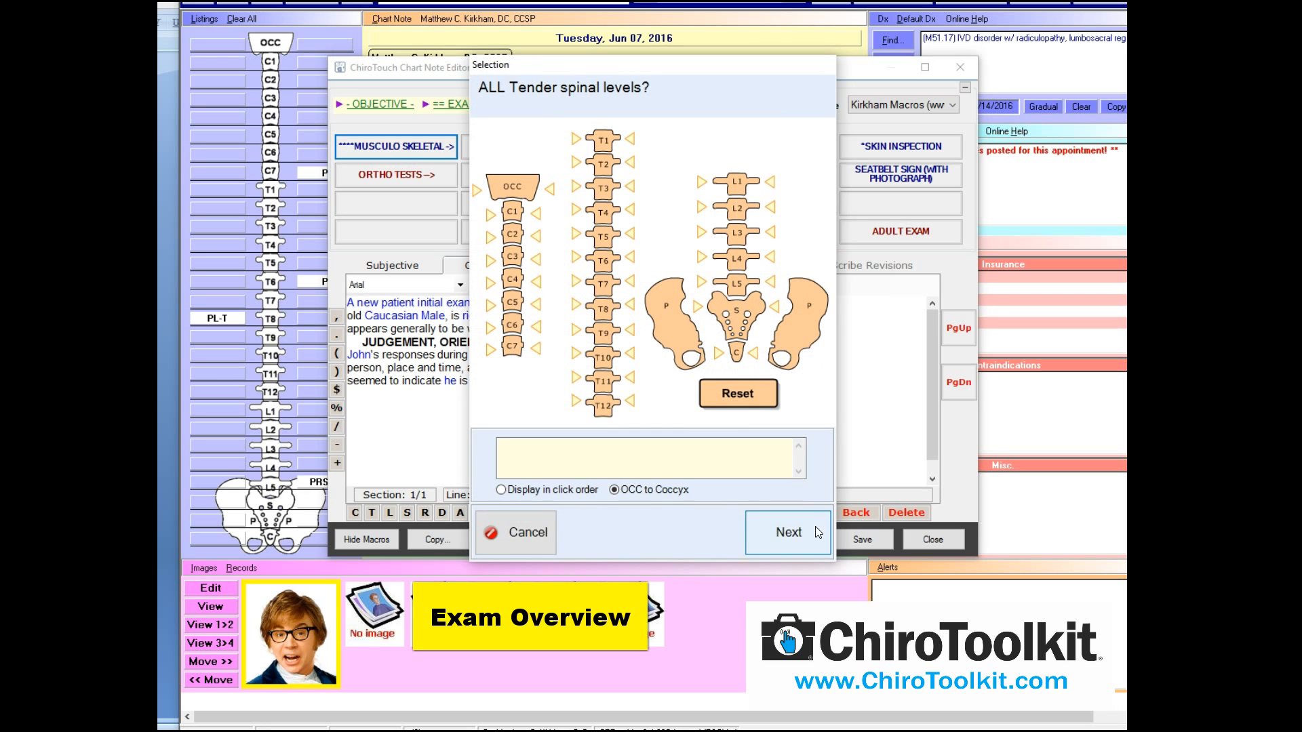
{"action": "left_click", "coordinate": [817, 529]}
{"action": "left_click", "coordinate": [817, 530]}
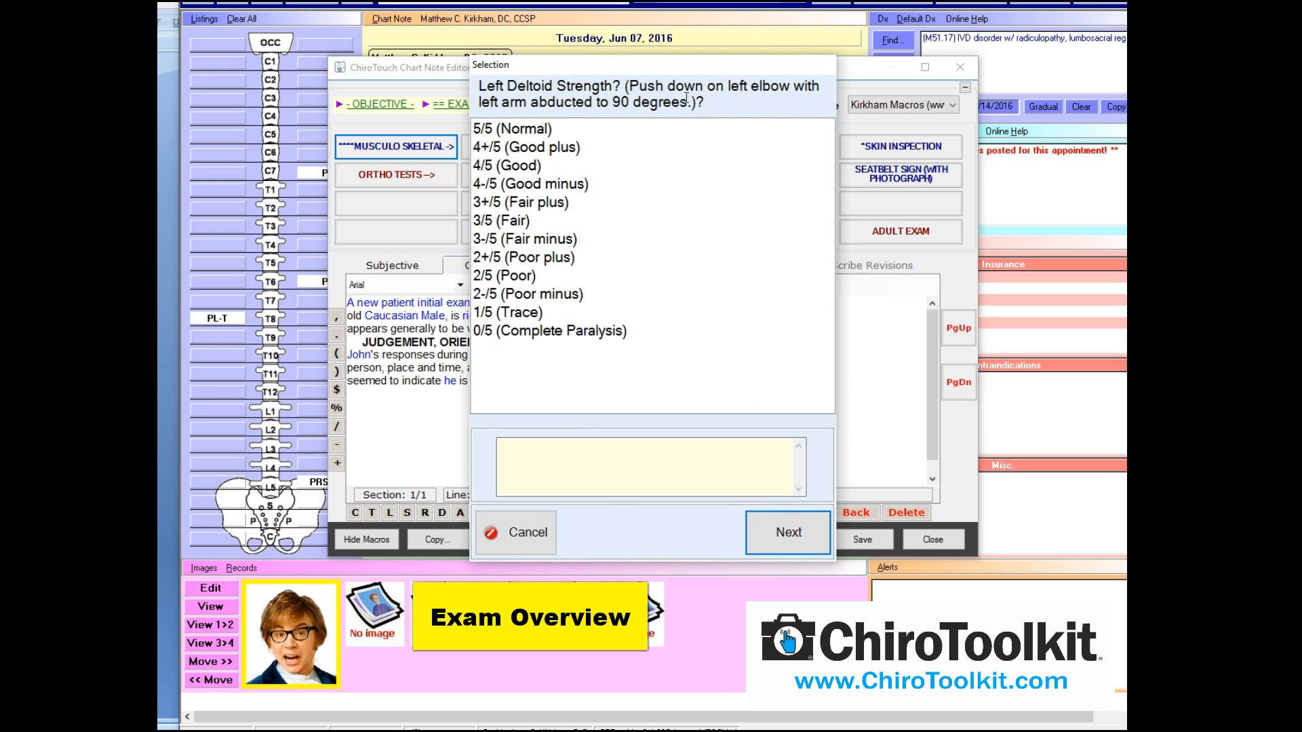
{"action": "left_click", "coordinate": [759, 531]}
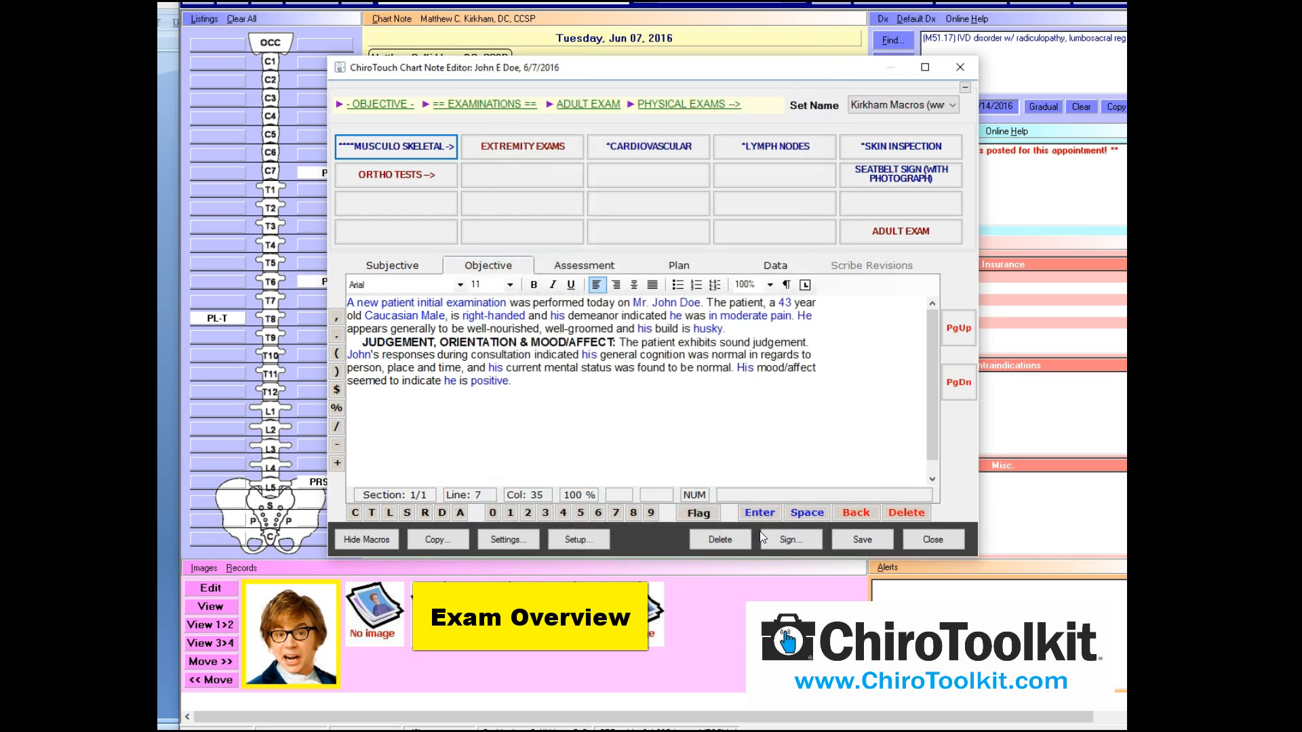
{"action": "left_click", "coordinate": [760, 531]}
{"action": "left_click", "coordinate": [759, 531]}
{"action": "left_click", "coordinate": [760, 531]}
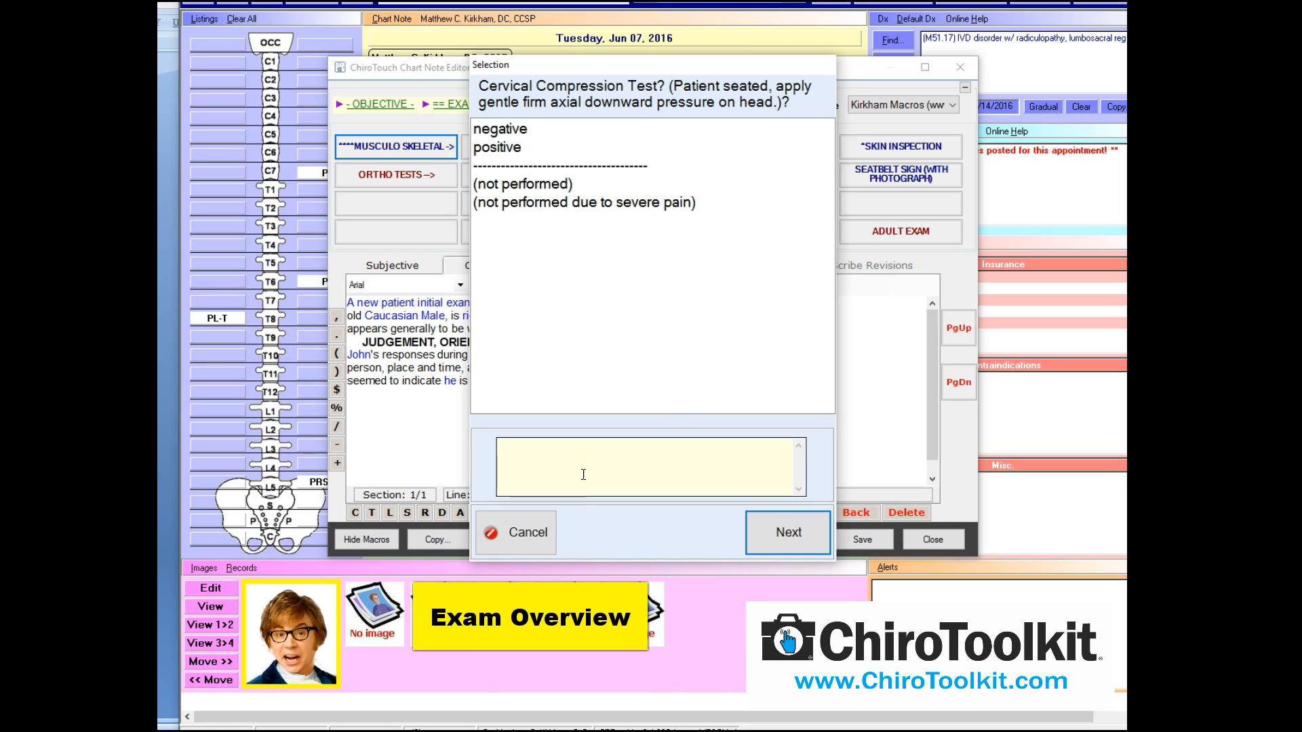
{"action": "left_click", "coordinate": [800, 536]}
{"action": "left_click", "coordinate": [798, 536]}
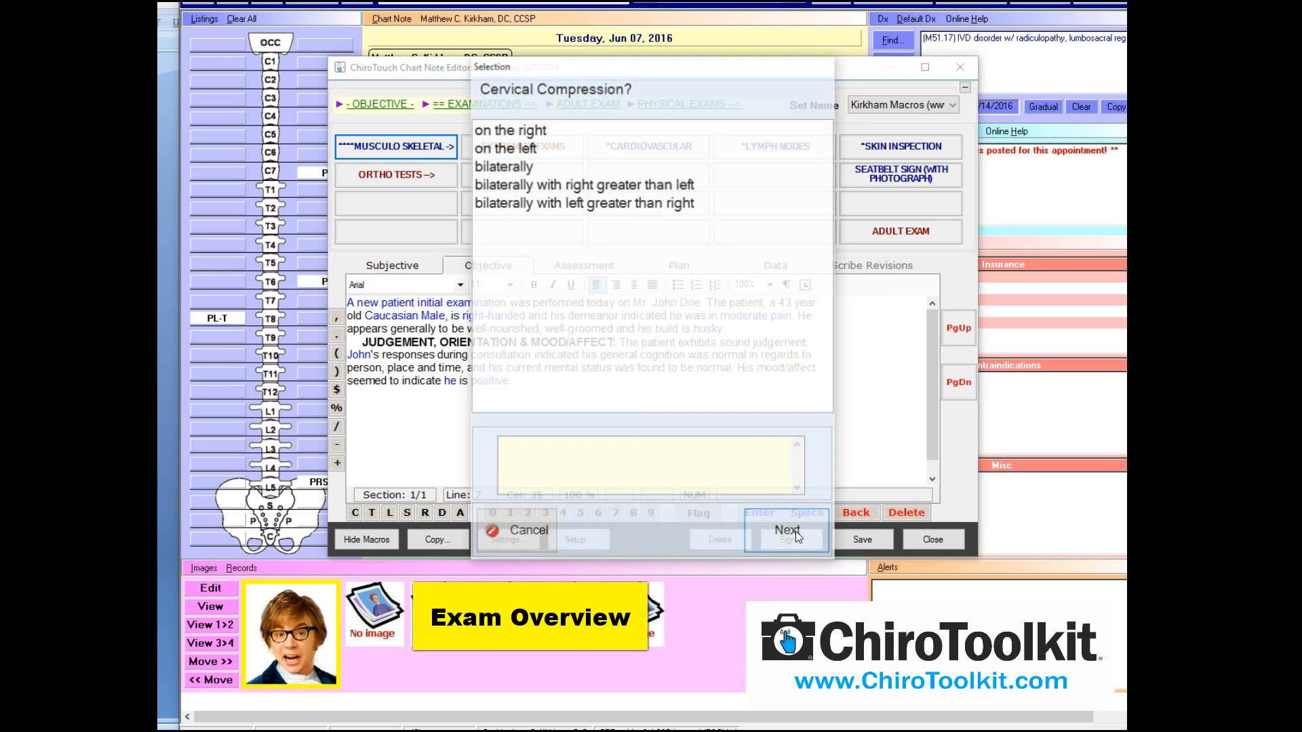
{"action": "left_click", "coordinate": [517, 531]}
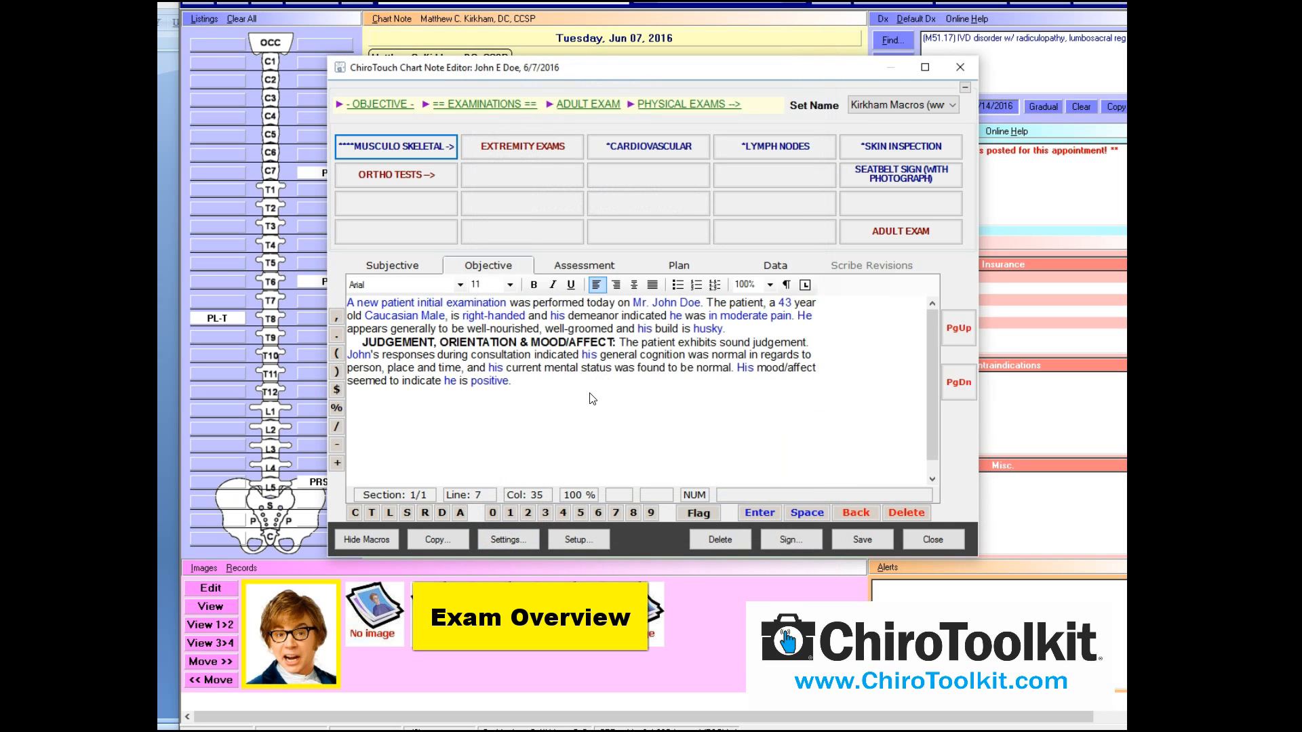
Start the SHOULDER EXAM macro for an initial examination of the right shoulder
{"action": "left_click", "coordinate": [544, 150]}
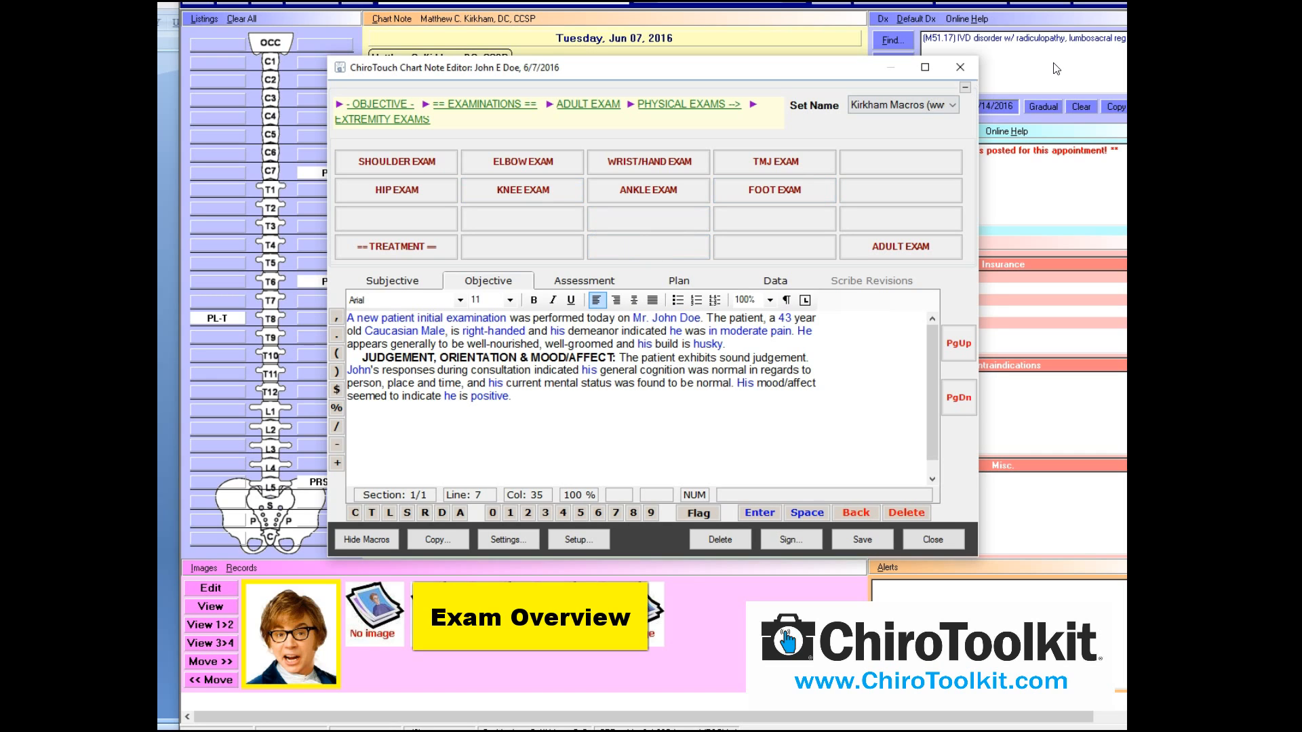
{"action": "left_click", "coordinate": [393, 160]}
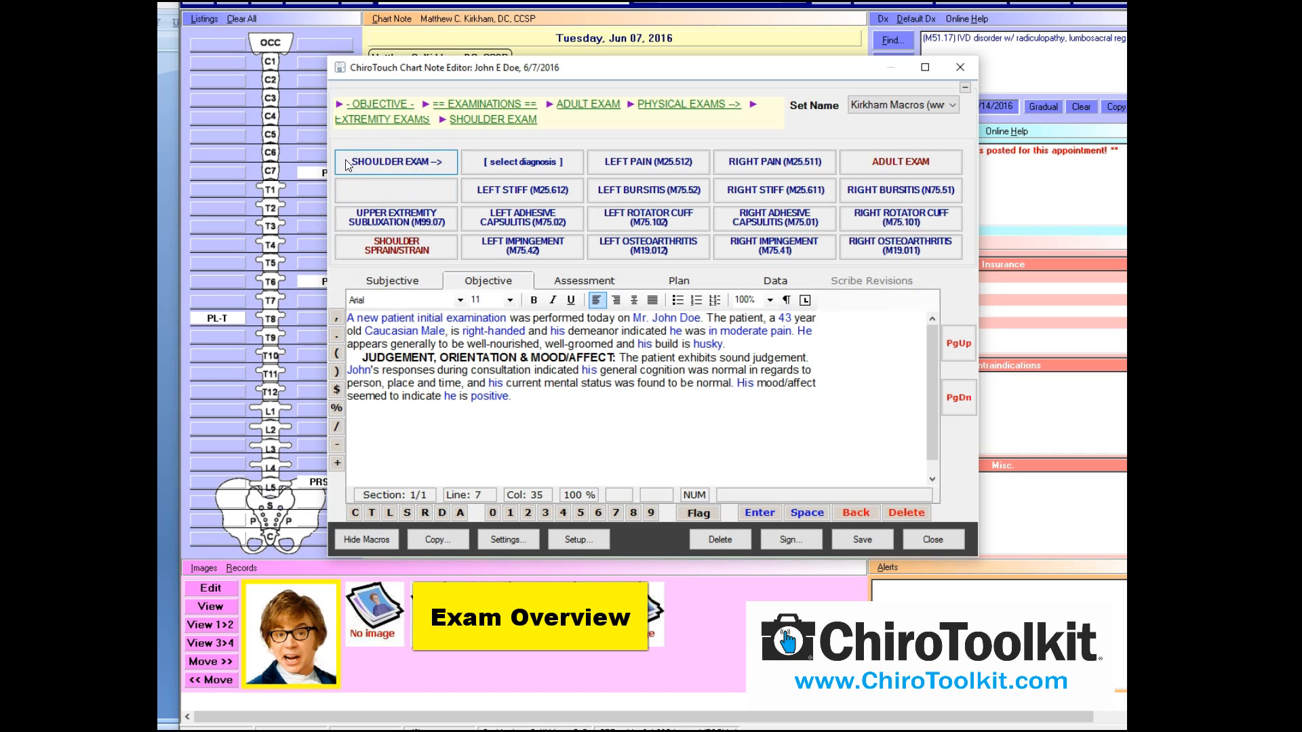
{"action": "left_click", "coordinate": [369, 161]}
{"action": "left_click", "coordinate": [532, 133]}
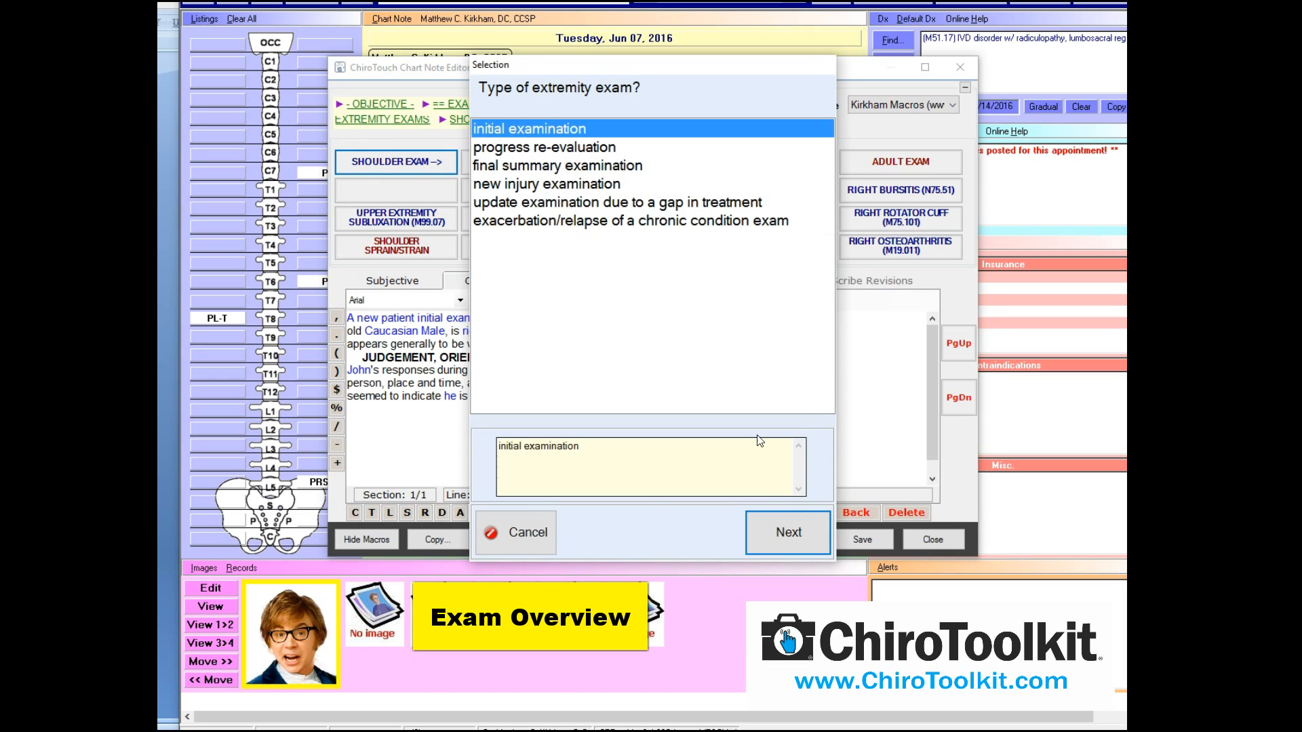
{"action": "left_click", "coordinate": [788, 524]}
{"action": "left_click", "coordinate": [517, 135]}
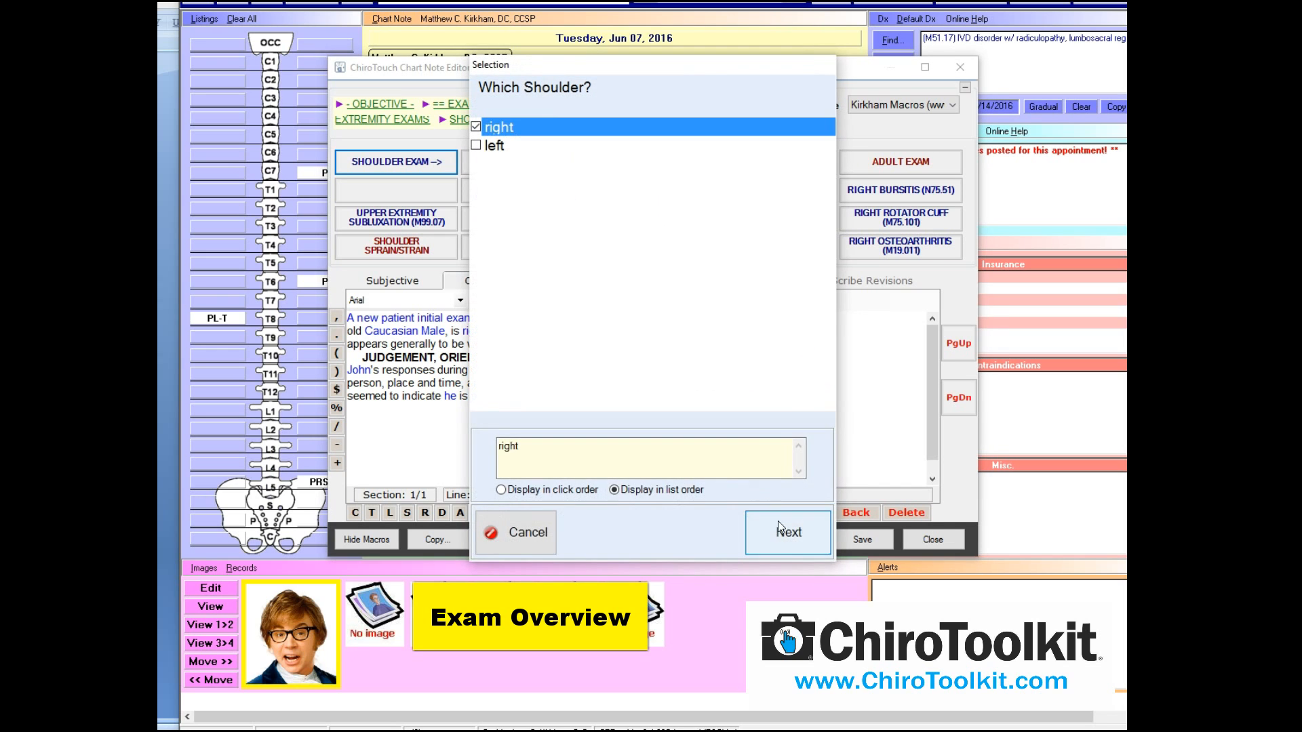
{"action": "left_click", "coordinate": [781, 521]}
Accept the ROM, crepitis, Wright's, Dugas's, Apprehension, Yergason's, Apley's, Codman's and Shoulder Depression answers
{"action": "left_click", "coordinate": [789, 526]}
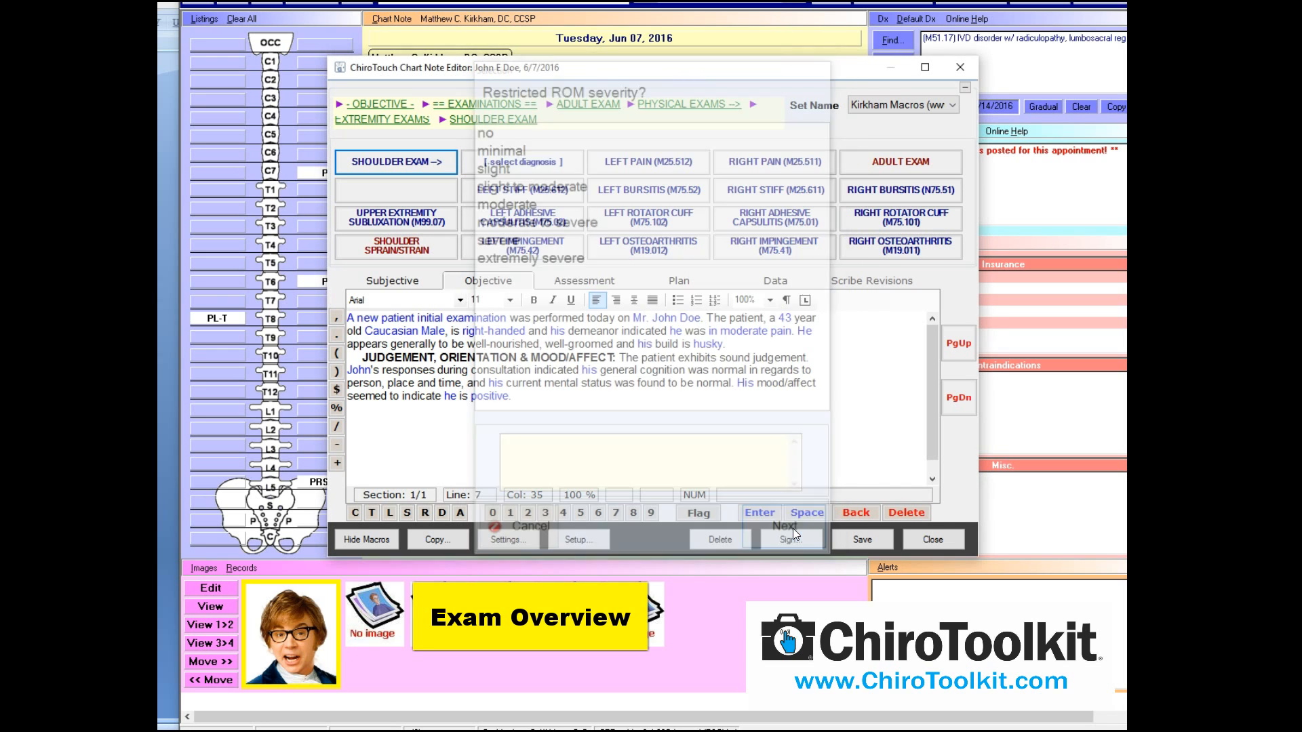
{"action": "left_click", "coordinate": [793, 527]}
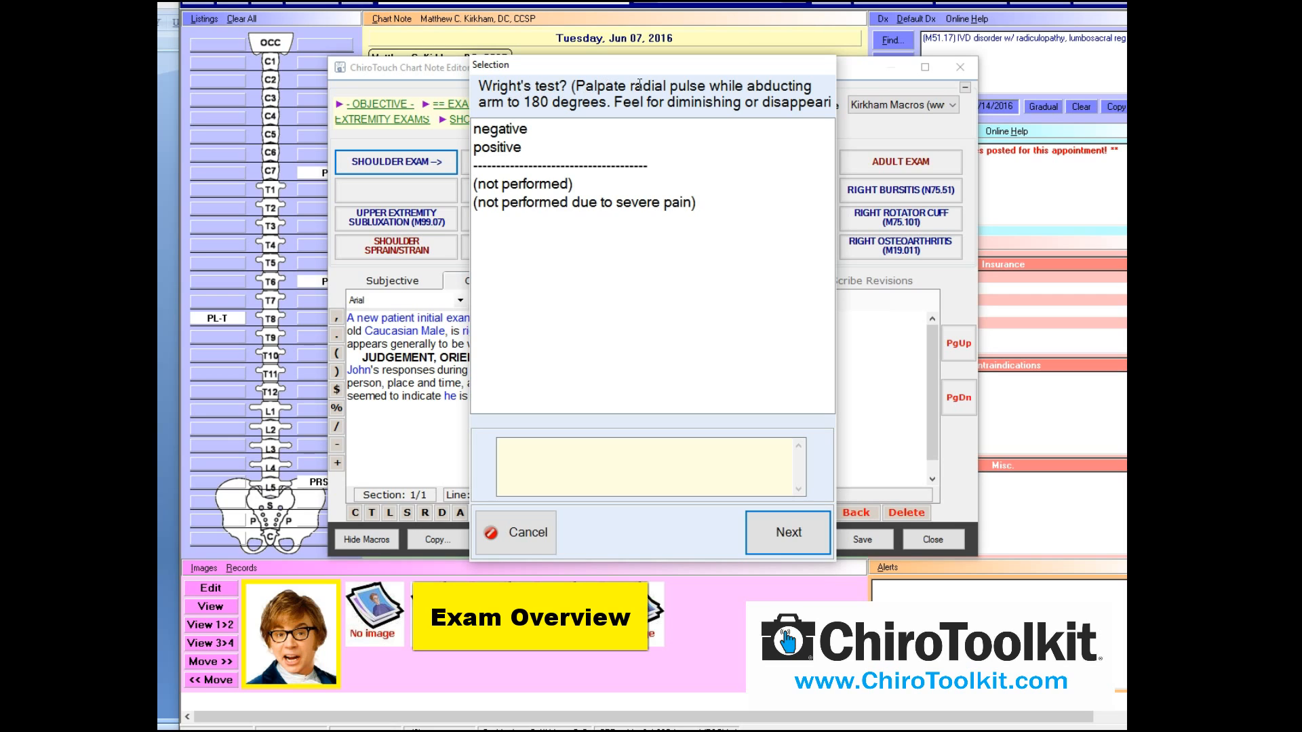
{"action": "left_click", "coordinate": [803, 529]}
{"action": "left_click", "coordinate": [803, 528]}
{"action": "left_click", "coordinate": [803, 529]}
{"action": "left_click", "coordinate": [802, 529]}
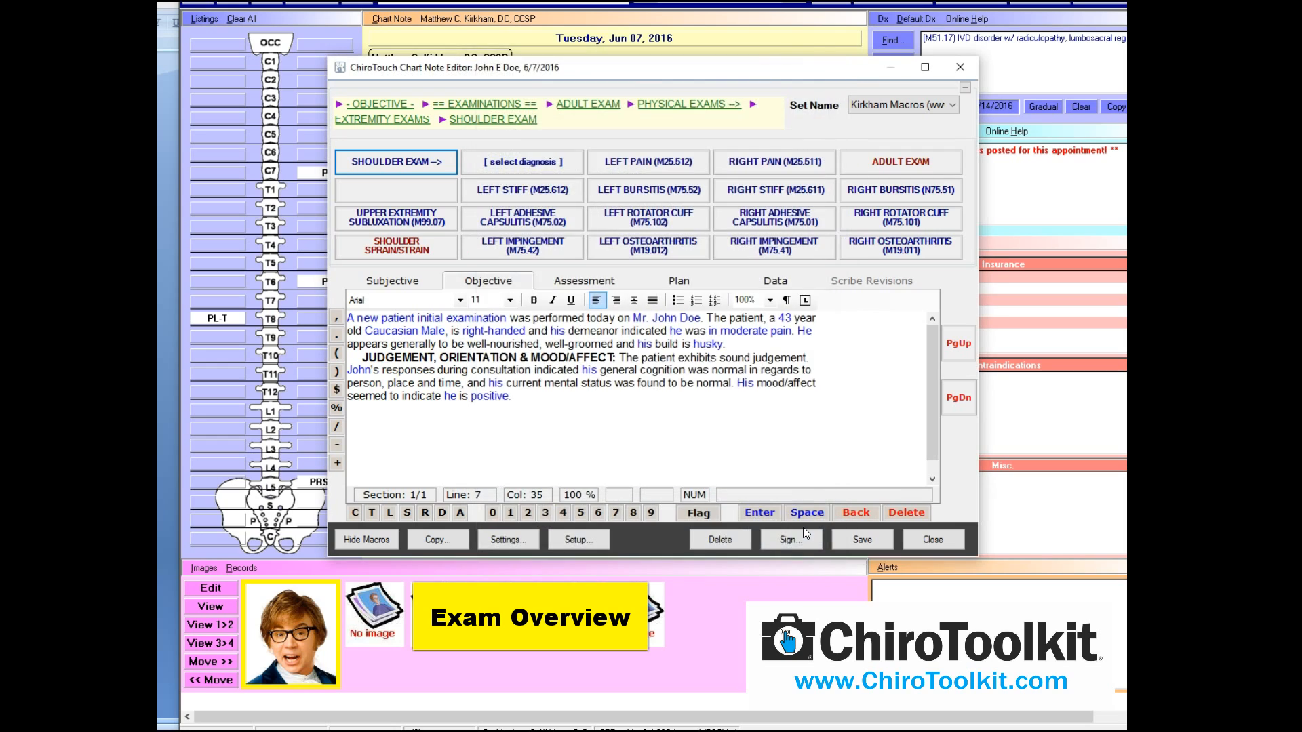
{"action": "left_click", "coordinate": [803, 527]}
{"action": "left_click", "coordinate": [803, 526]}
{"action": "left_click", "coordinate": [802, 527]}
{"action": "left_click", "coordinate": [803, 527]}
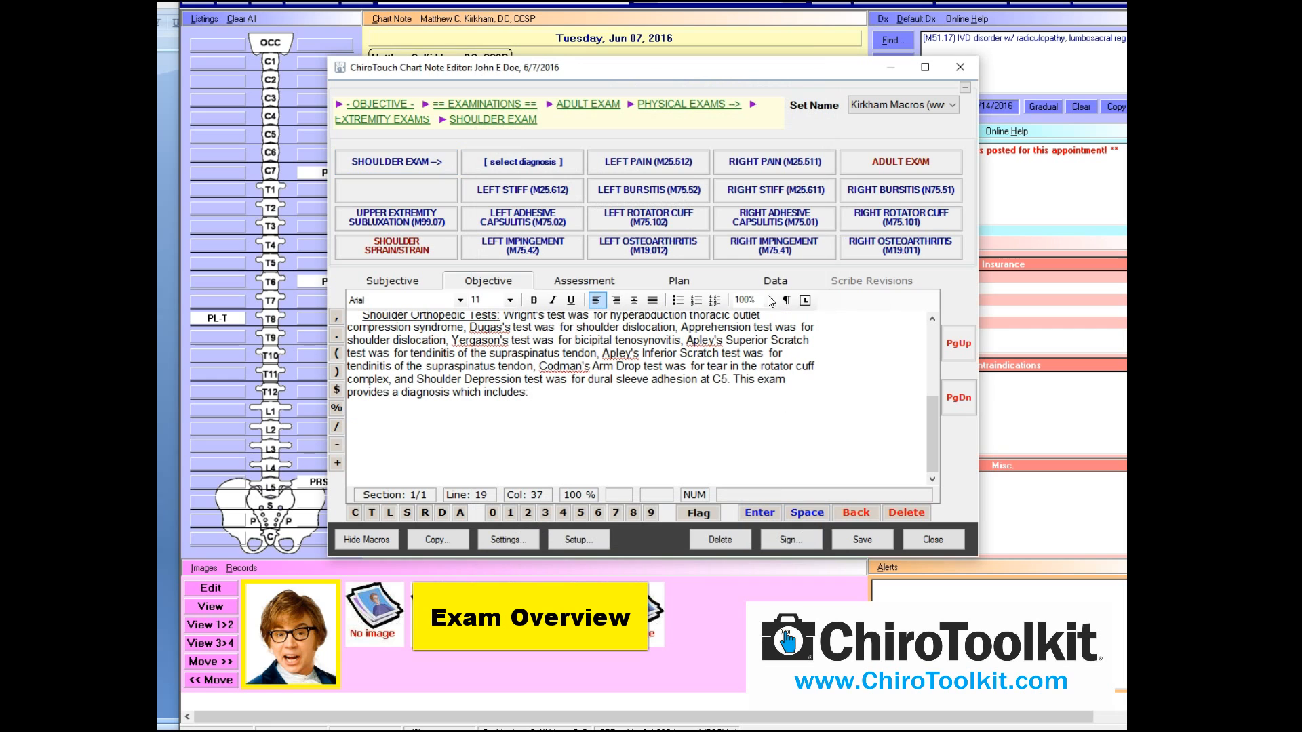
{"action": "left_click_drag", "start_coordinate": [923, 449], "coordinate": [932, 409]}
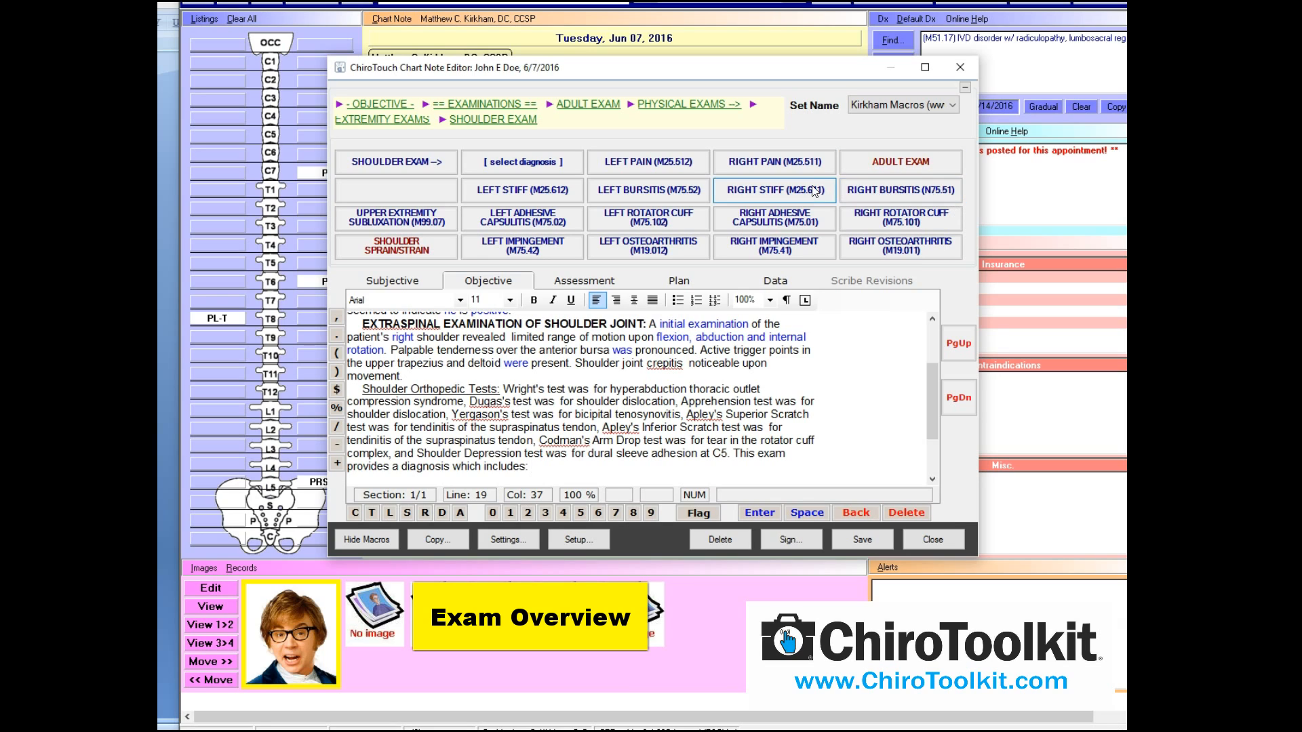
Add RIGHT BURSITIS (M75.51) as the diagnosis and save the chart note
{"action": "left_click", "coordinate": [892, 189]}
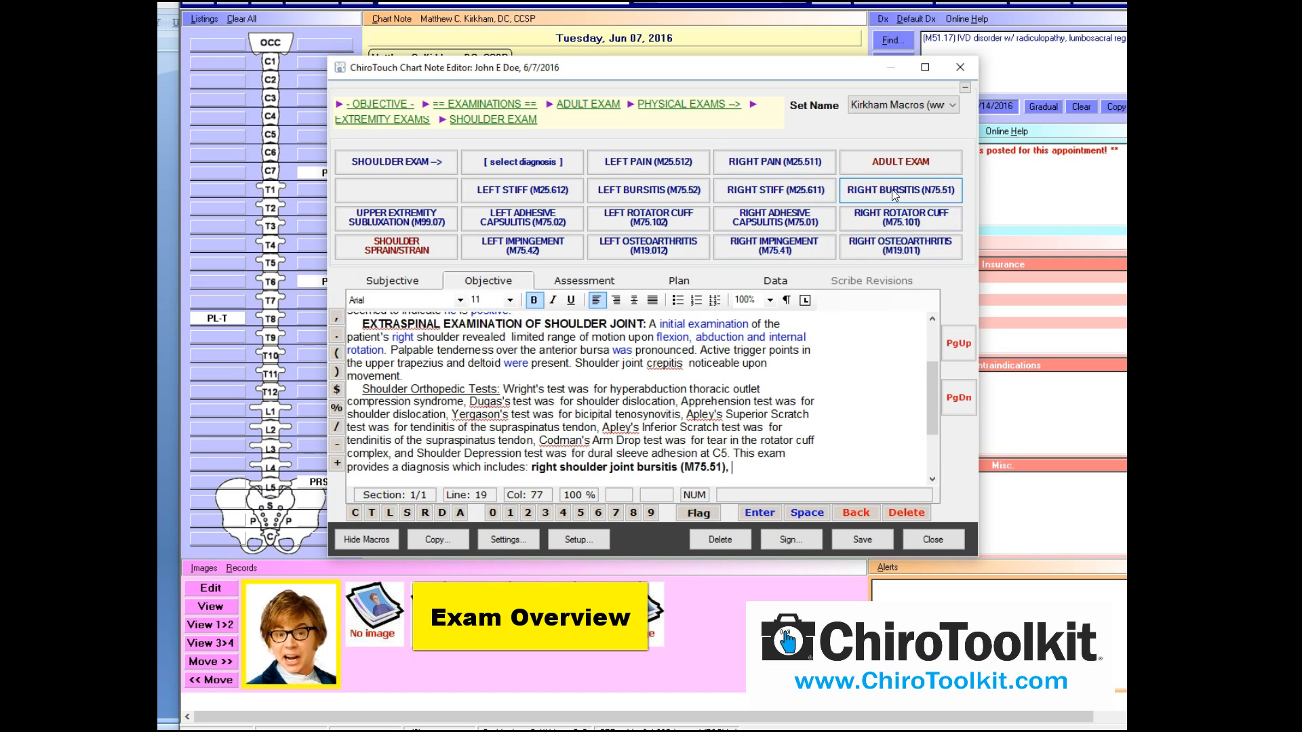
{"action": "left_click", "coordinate": [866, 541]}
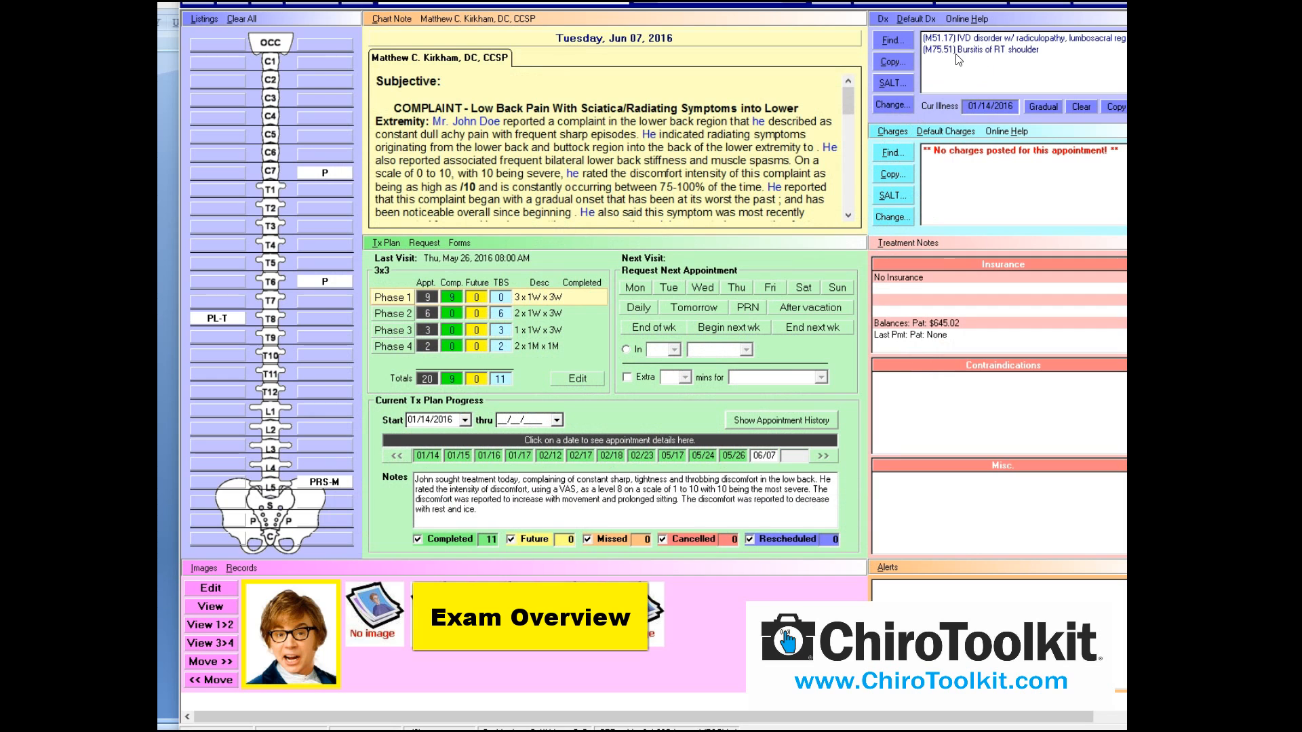
Reopen the chart note, browse Objective's EXAMINATIONS > EXTREMITY EXAMS, then go to Assessment
{"action": "left_click", "coordinate": [392, 24]}
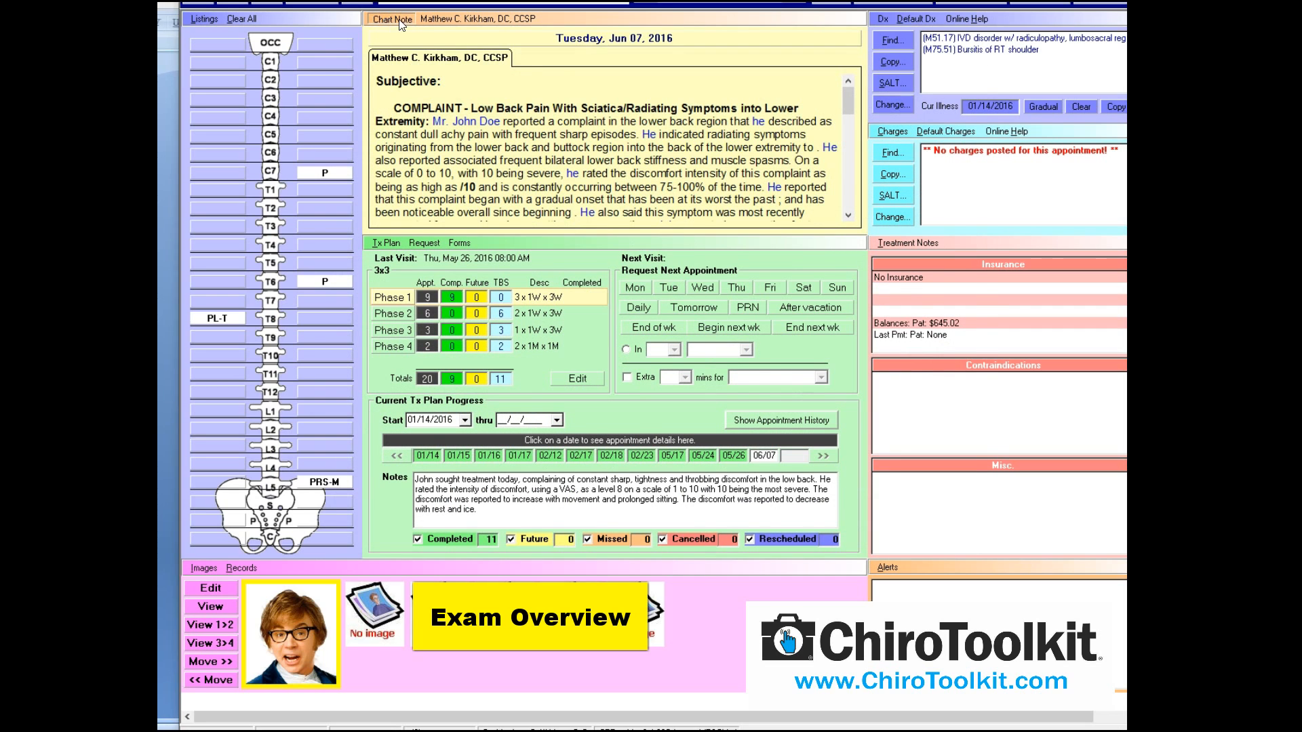
{"action": "left_click", "coordinate": [505, 265]}
{"action": "left_click", "coordinate": [862, 156]}
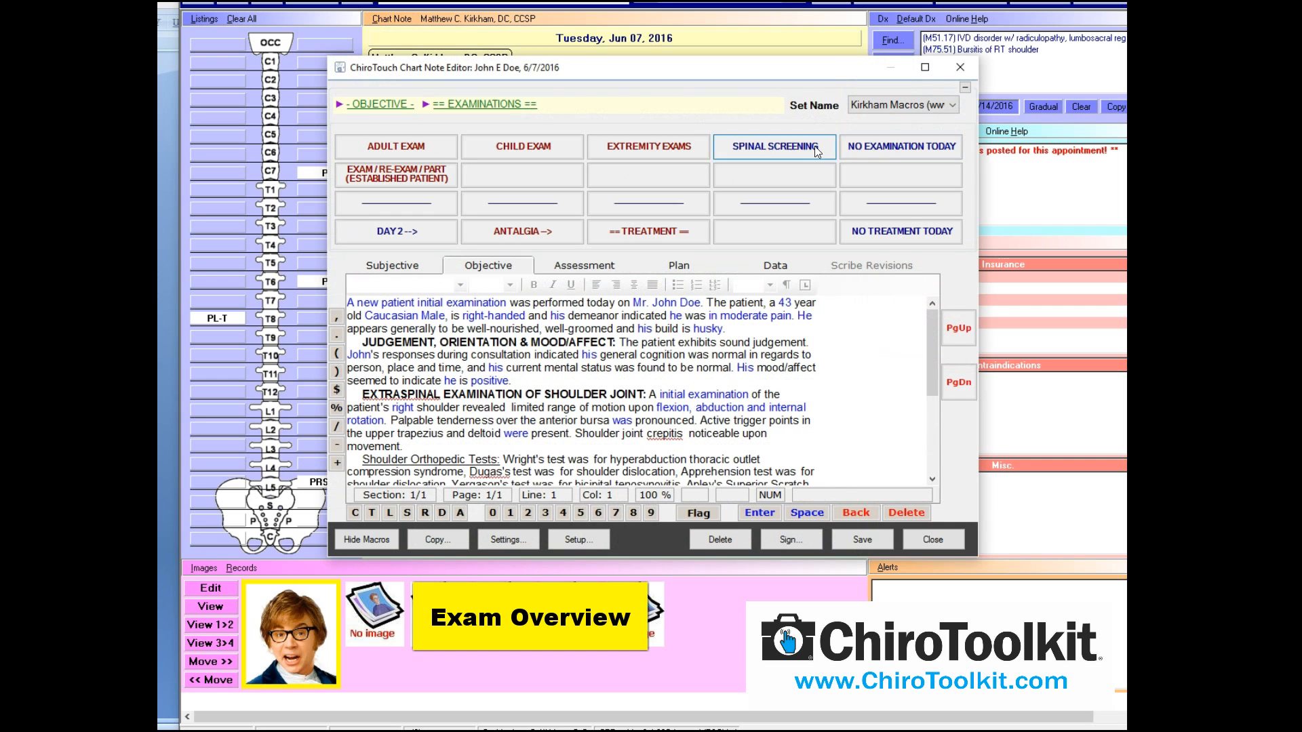
{"action": "left_click", "coordinate": [641, 147]}
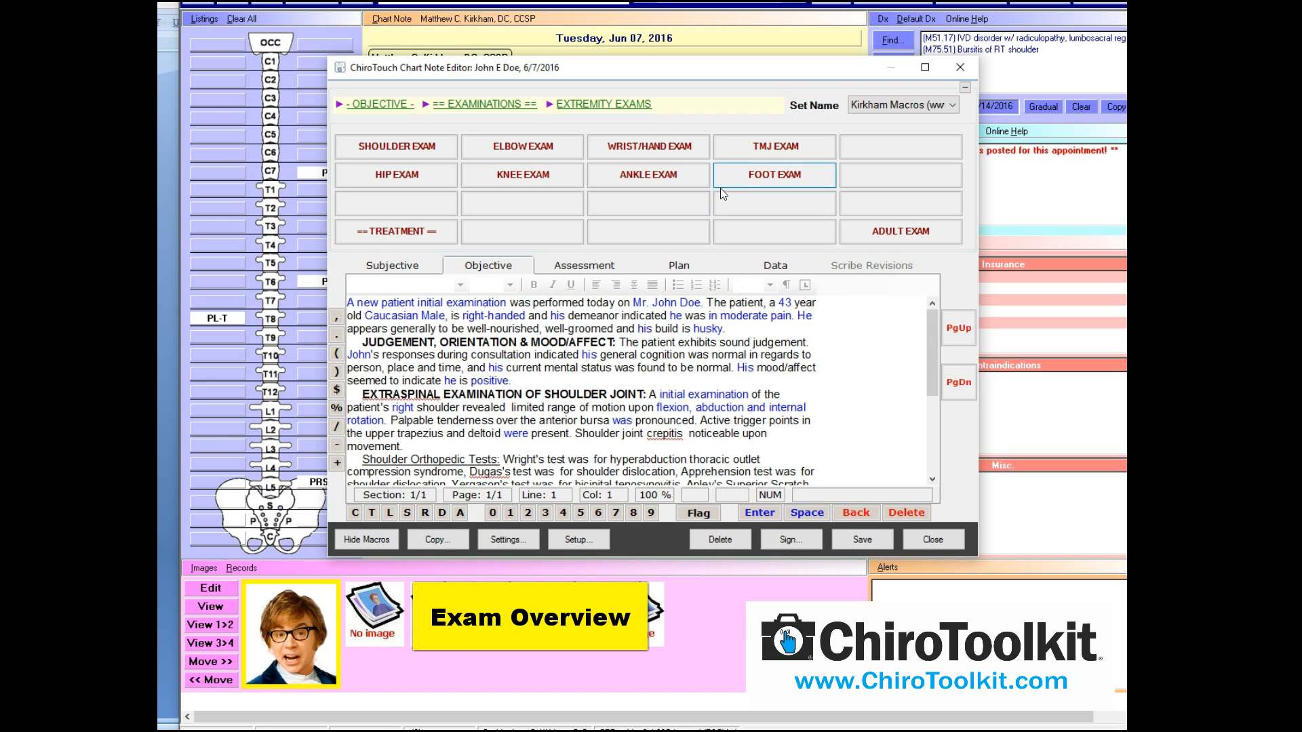
{"action": "left_click", "coordinate": [600, 265]}
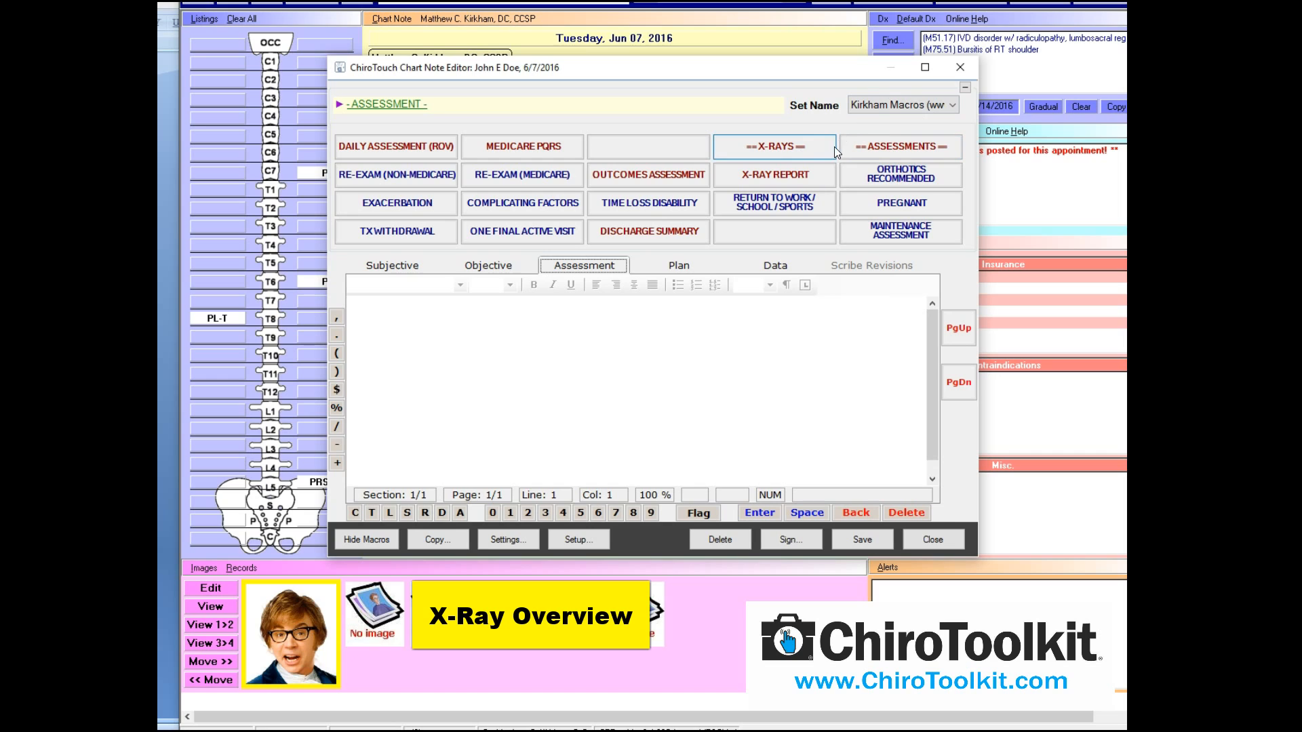
Insert an initial-analysis X-ray evaluation and a lumbosacral AP/lateral X-ray paragraph, then save
{"action": "left_click", "coordinate": [792, 149]}
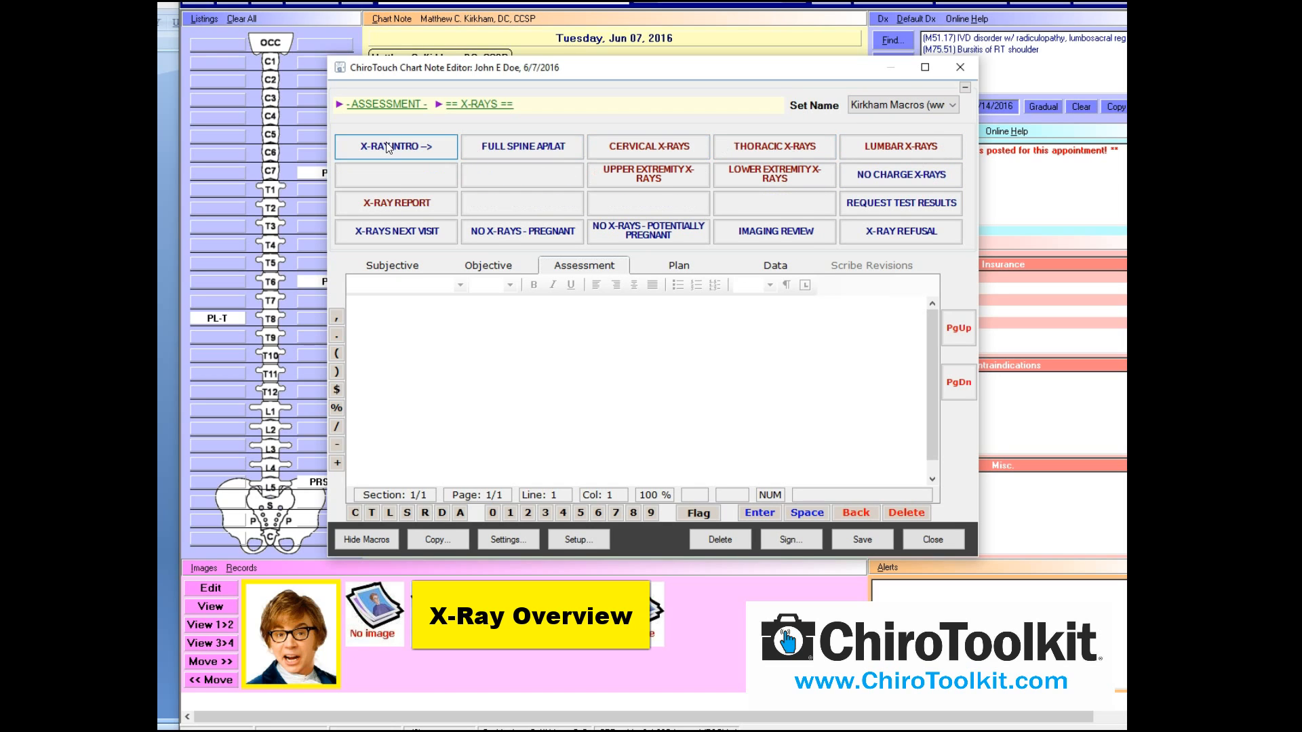
{"action": "left_click", "coordinate": [404, 149]}
{"action": "left_click", "coordinate": [511, 127]}
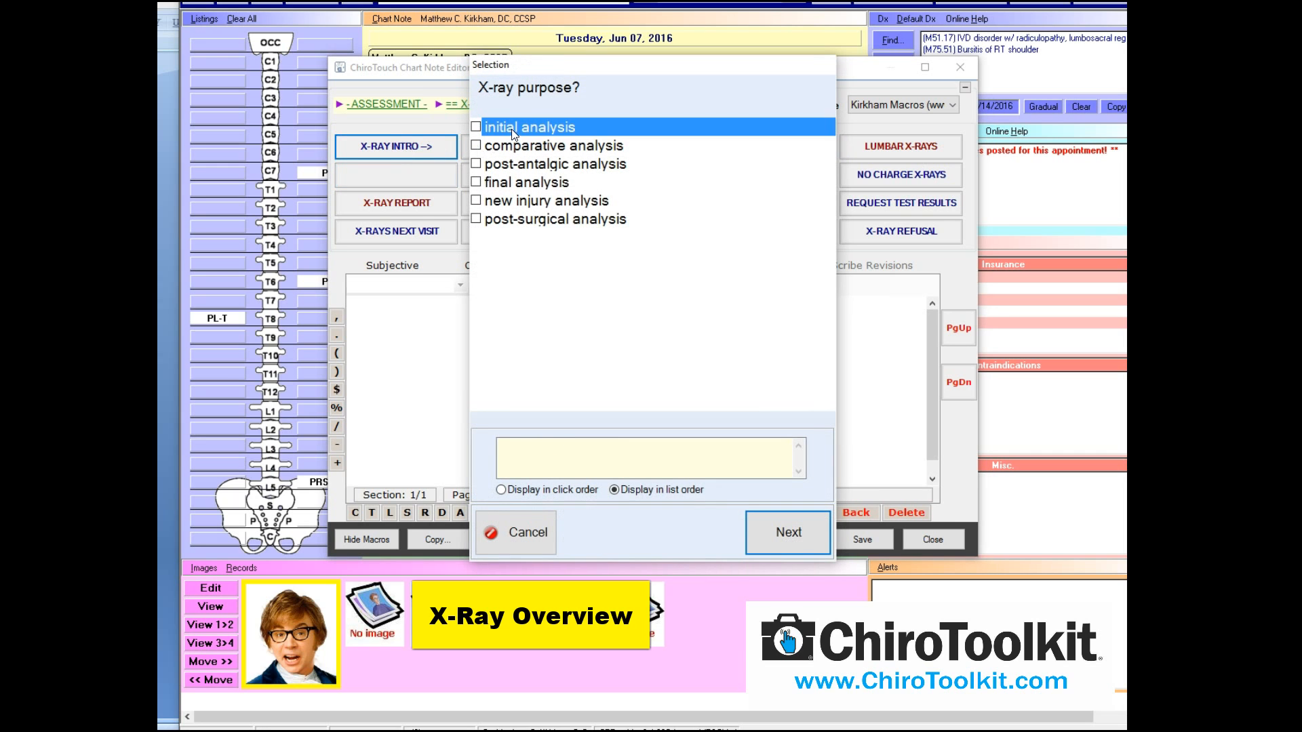
{"action": "left_click", "coordinate": [824, 537]}
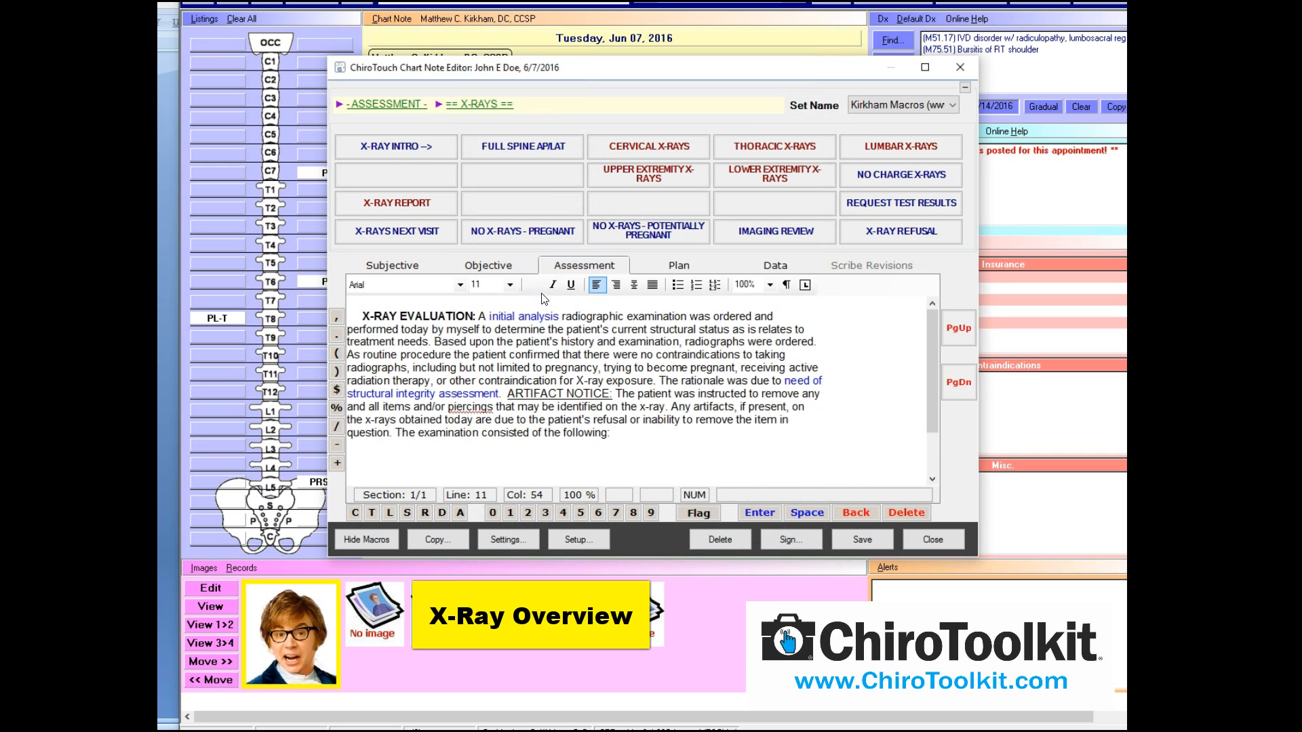
{"action": "left_click", "coordinate": [900, 148]}
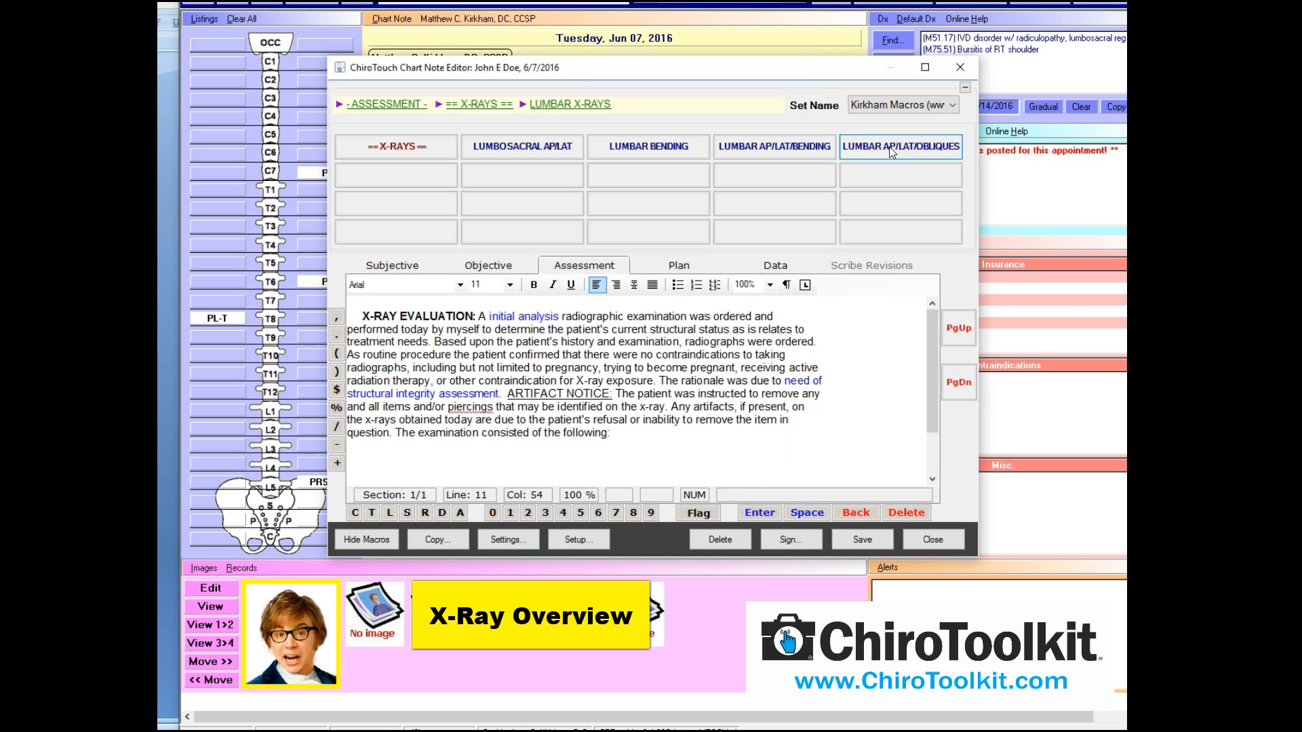
{"action": "left_click", "coordinate": [548, 149]}
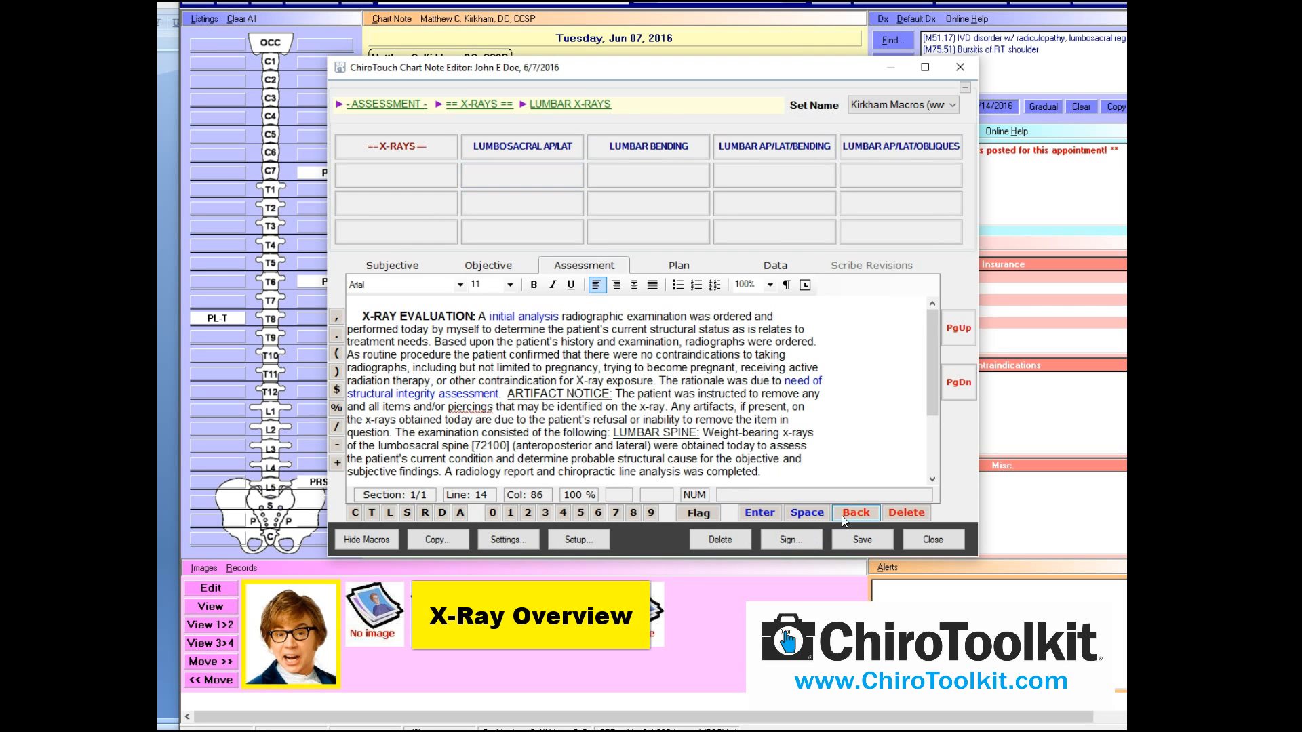
{"action": "left_click", "coordinate": [859, 535]}
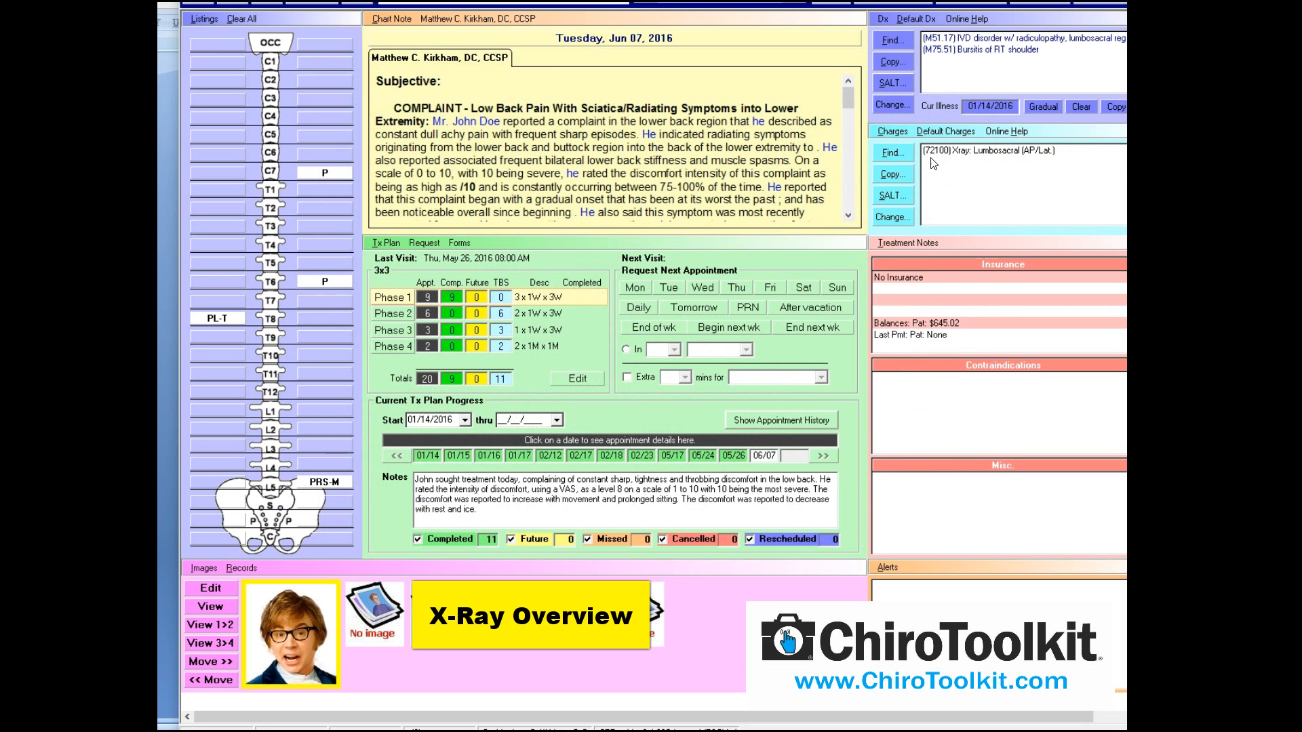
Reopen the chart note editor and delete all the Assessment text
{"action": "left_click", "coordinate": [405, 16]}
{"action": "left_click", "coordinate": [548, 266]}
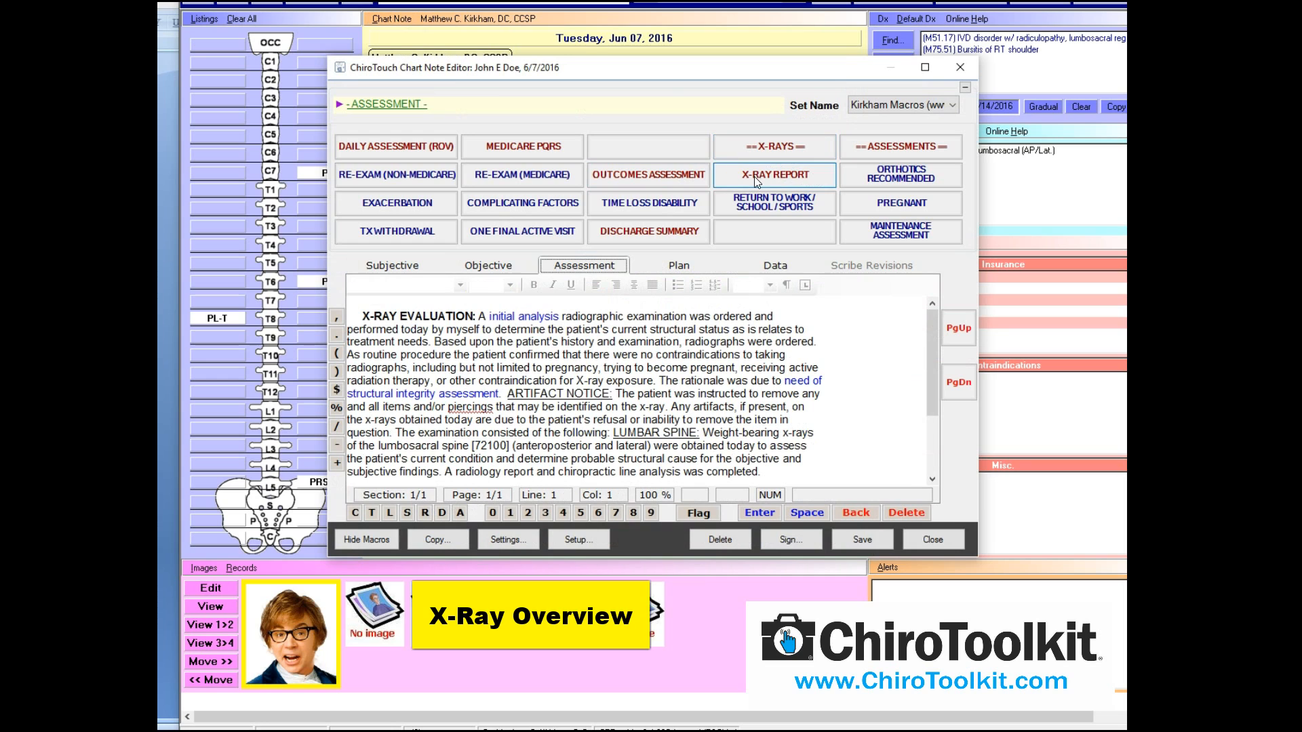
{"action": "left_click_drag", "start_coordinate": [825, 473], "coordinate": [368, 113]}
{"action": "key", "text": "Delete"}
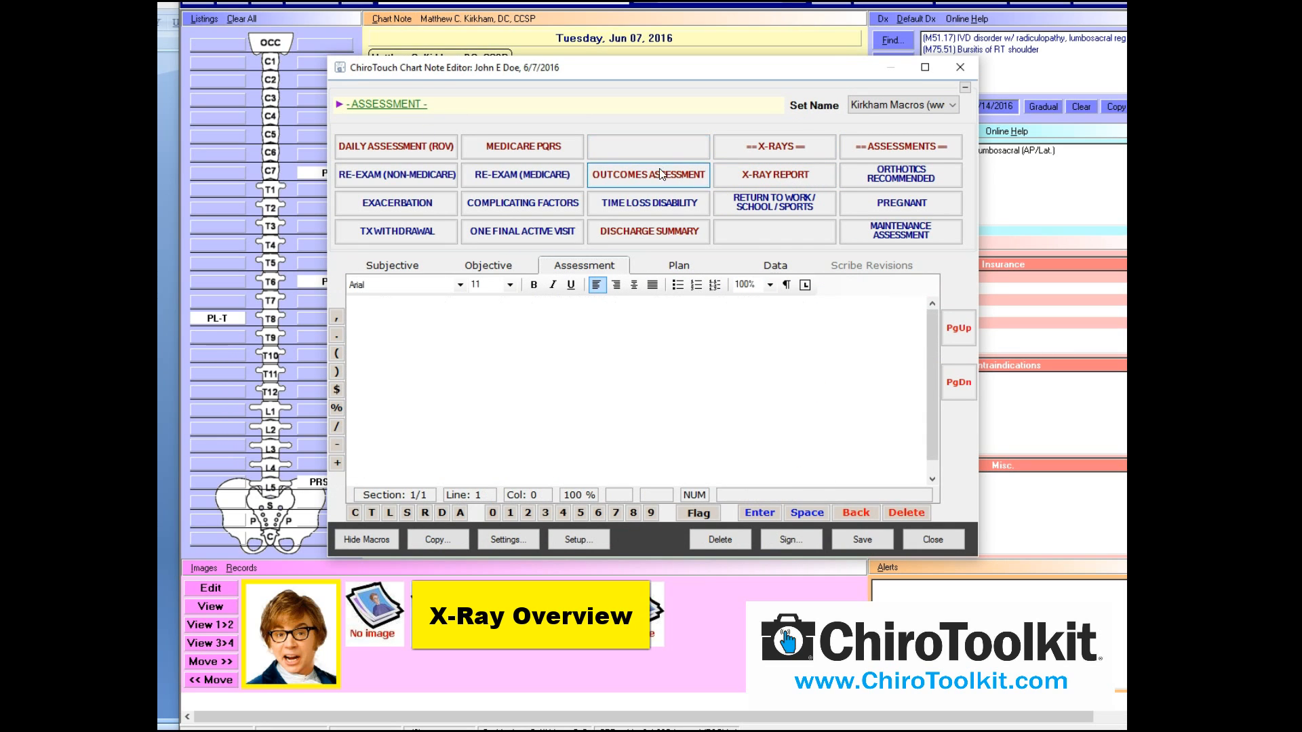
Insert the X-ray findings intro: X-rays taken in this office of the lumbopelvic spine
{"action": "left_click", "coordinate": [770, 180]}
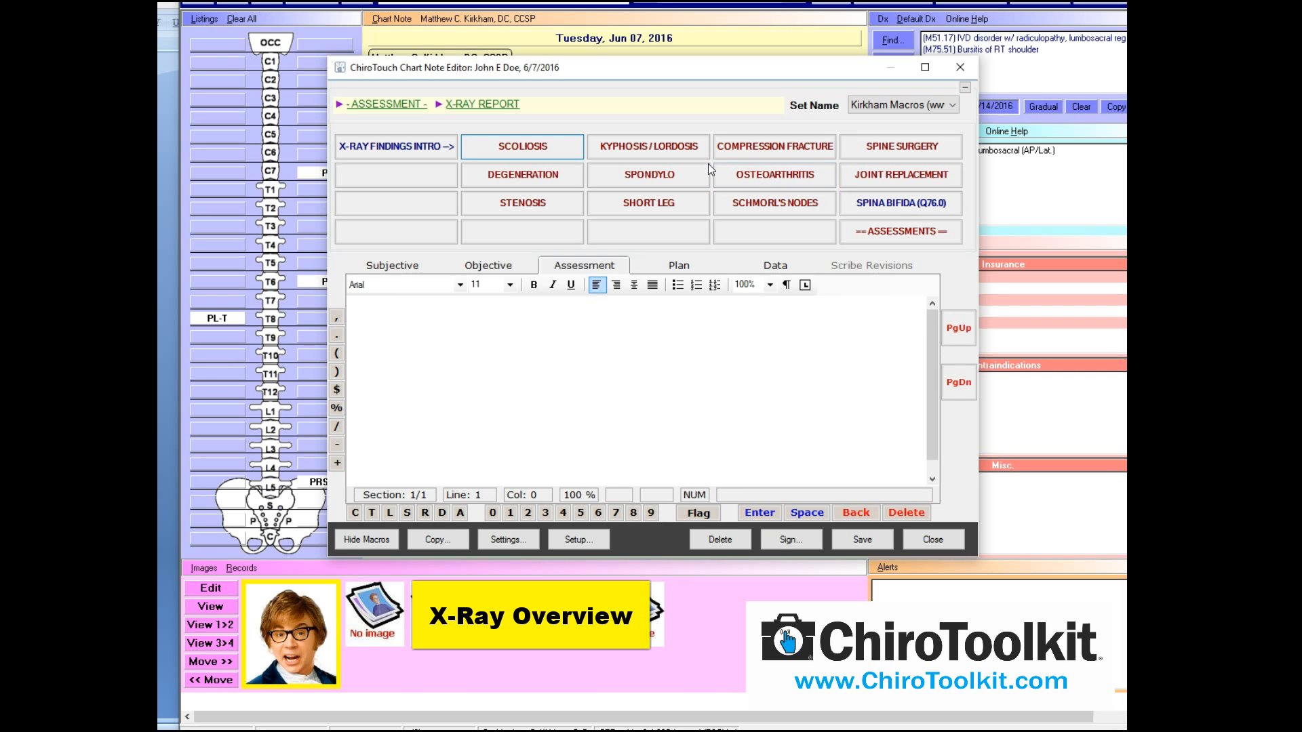
{"action": "left_click", "coordinate": [413, 152]}
{"action": "left_click", "coordinate": [482, 131]}
{"action": "left_click", "coordinate": [811, 531]}
{"action": "left_click", "coordinate": [549, 132]}
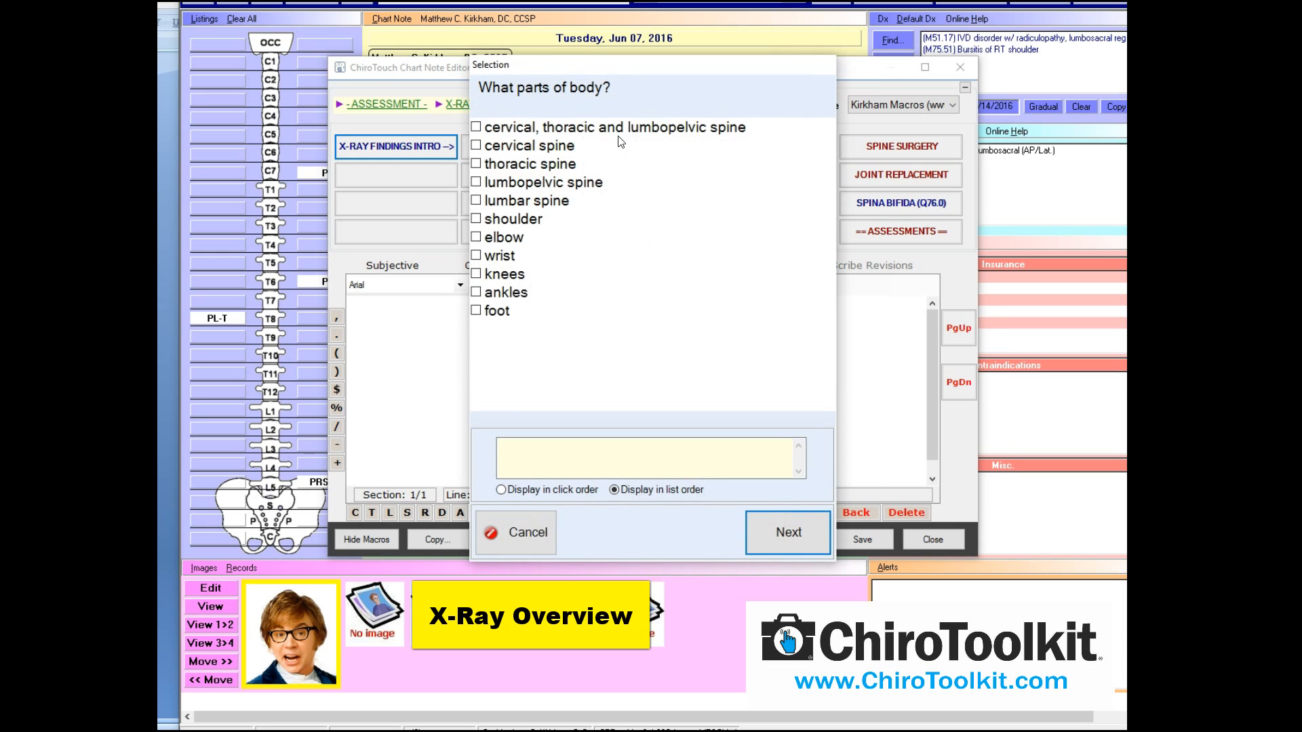
{"action": "left_click", "coordinate": [531, 181]}
{"action": "left_click", "coordinate": [778, 535]}
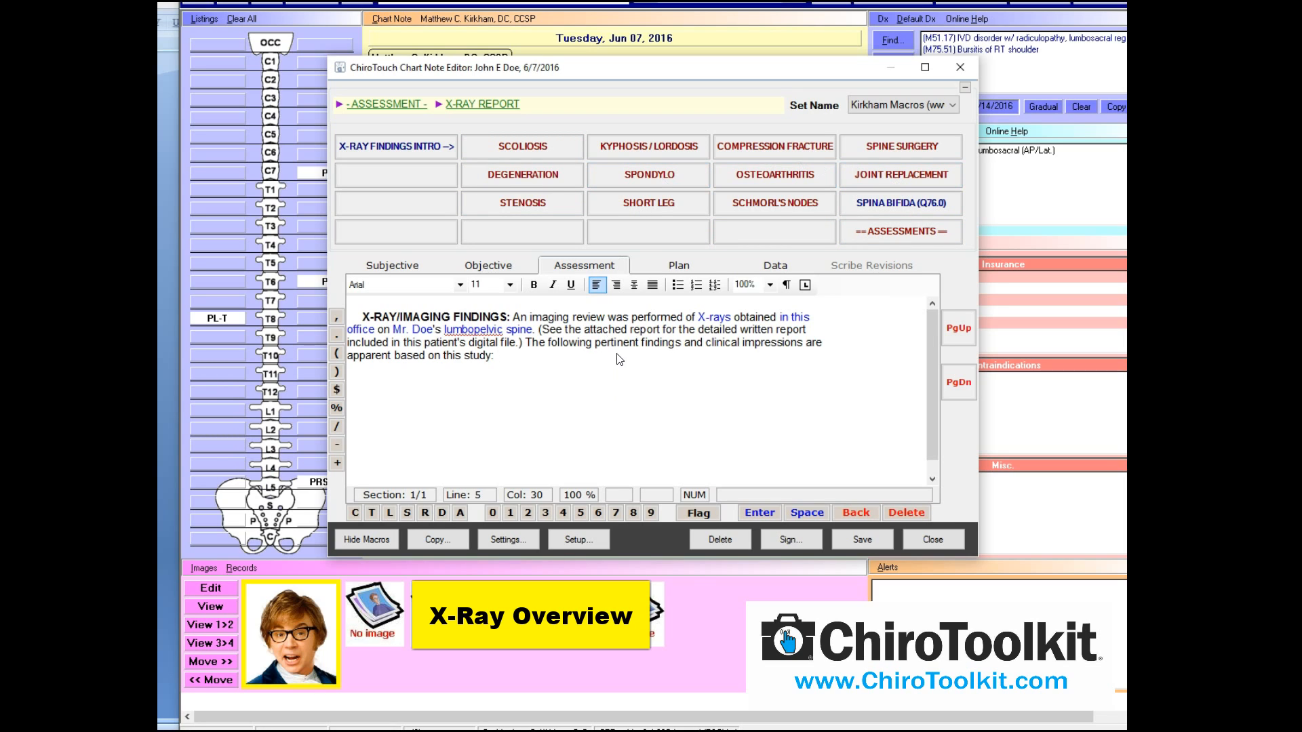
Add disc degeneration at L2-L3, L3-L4 and L4-L5, then save the note
{"action": "left_click", "coordinate": [548, 175]}
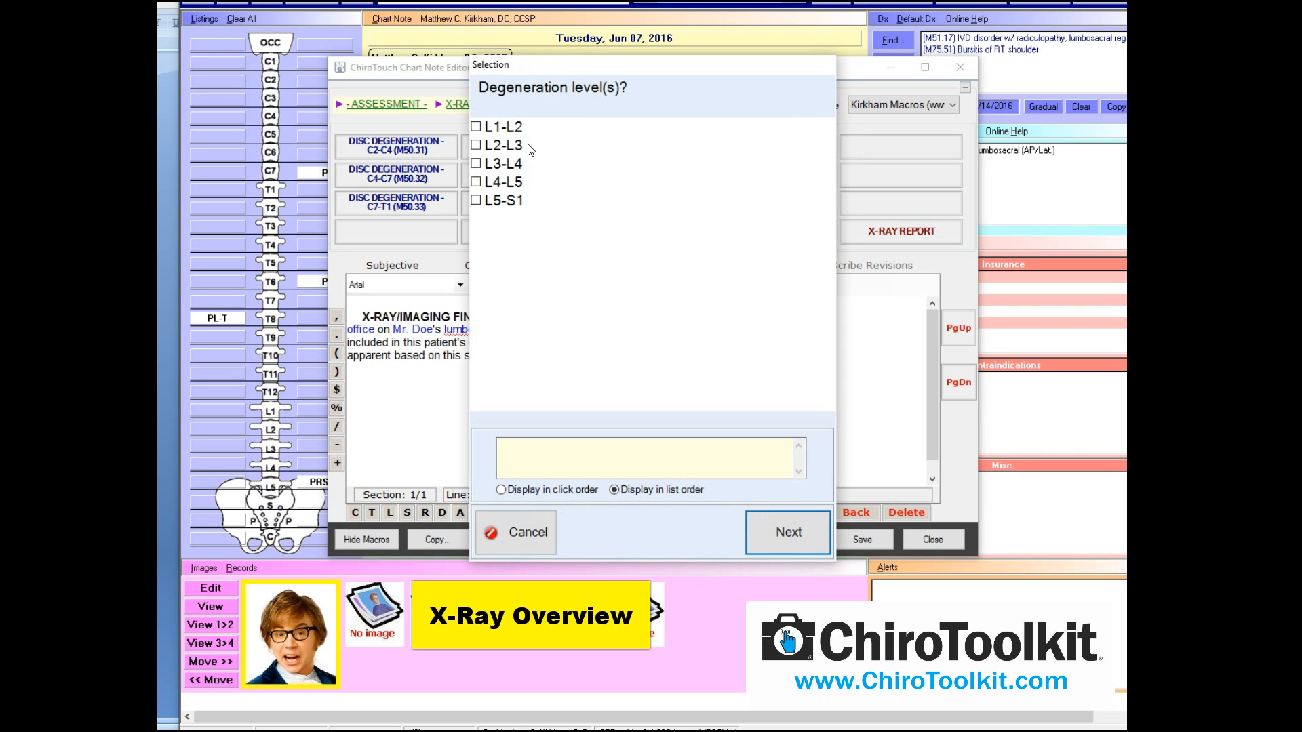
{"action": "left_click", "coordinate": [505, 145]}
{"action": "left_click", "coordinate": [505, 163]}
{"action": "left_click", "coordinate": [506, 179]}
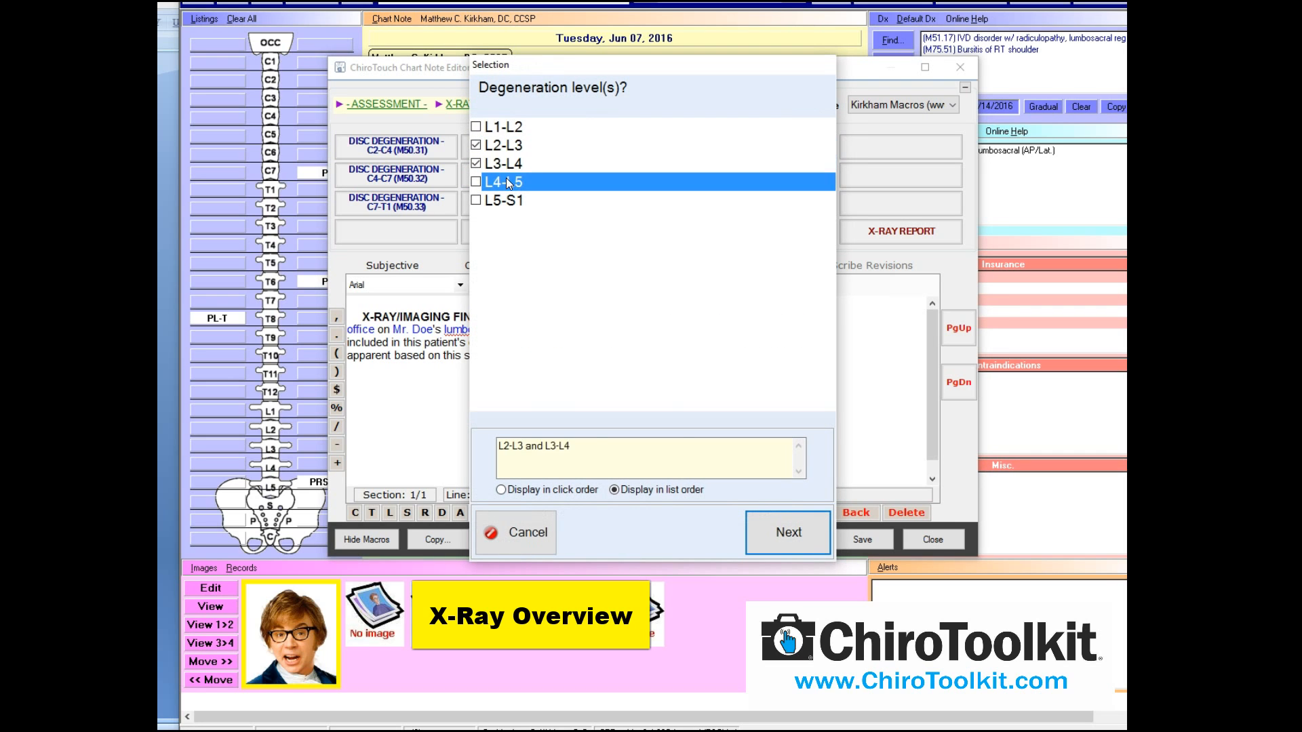
{"action": "left_click", "coordinate": [768, 532]}
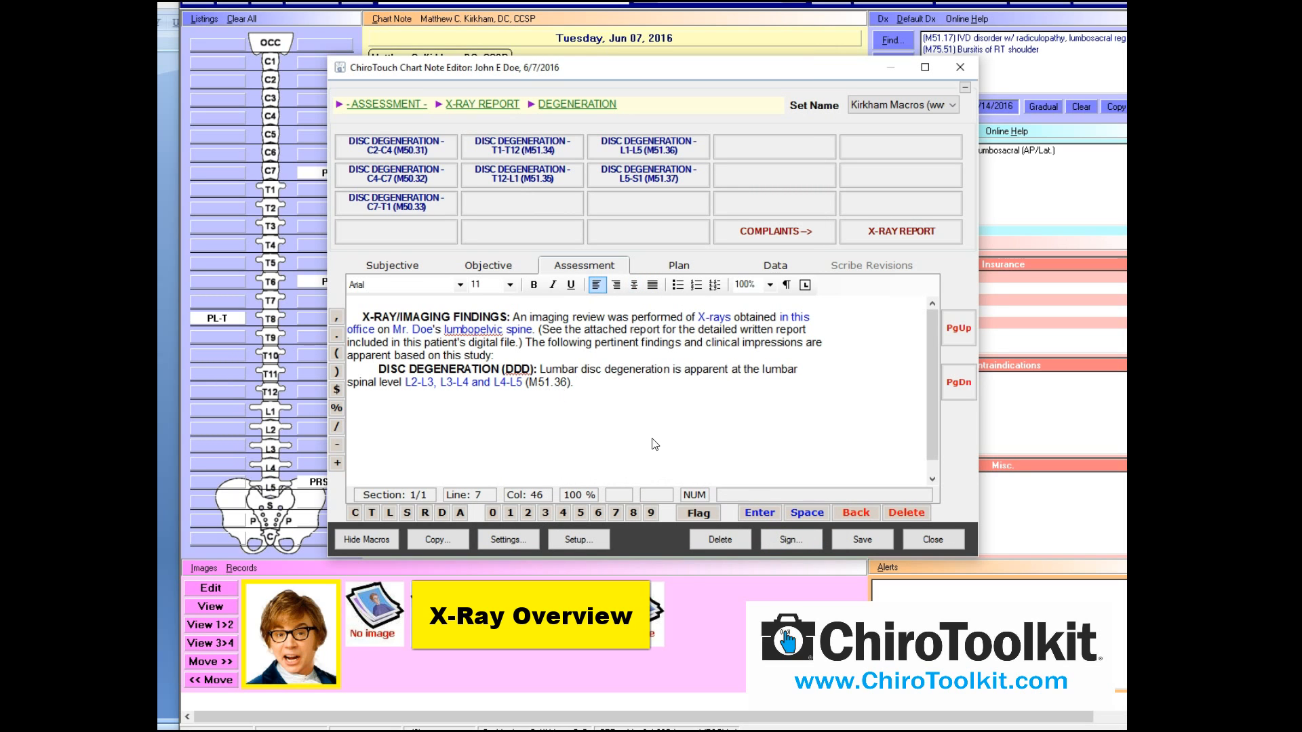
{"action": "left_click", "coordinate": [848, 536]}
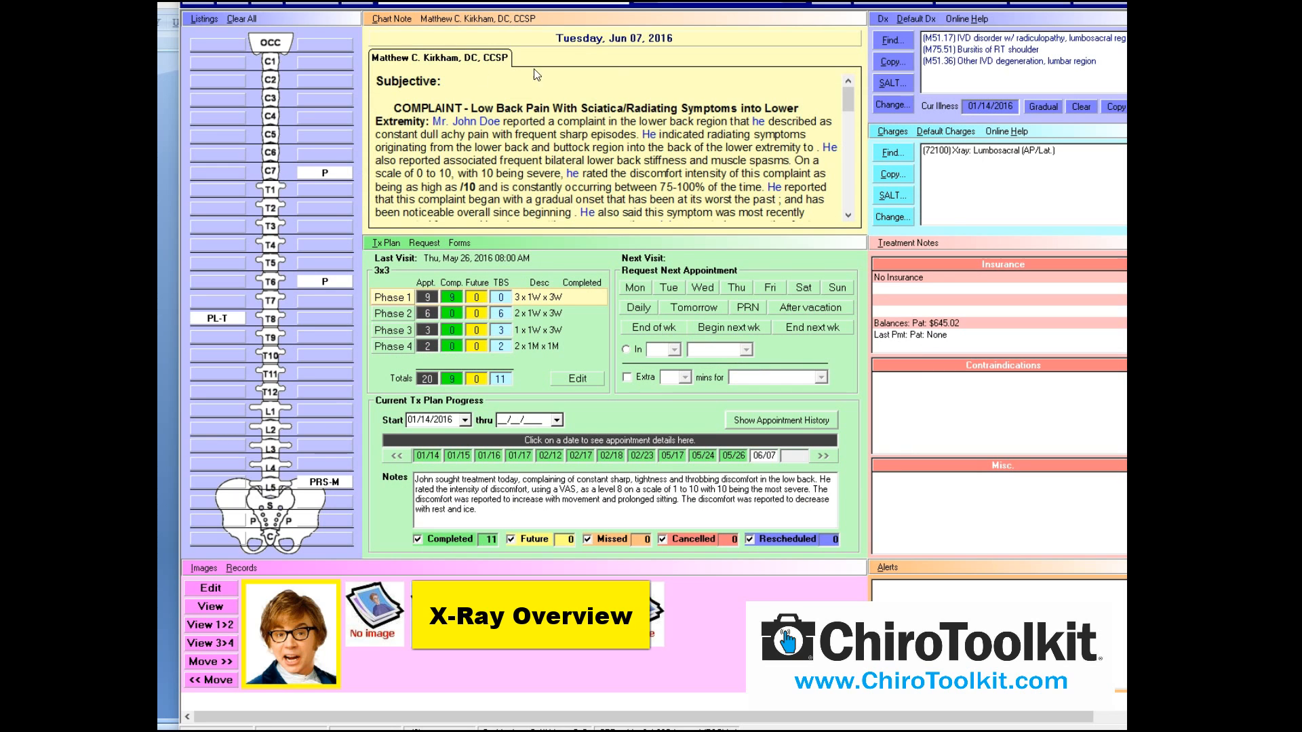
Reopen the editor, clear all Assessment text with Ctrl+A and Delete, and list X-RAY REPORT macros
{"action": "left_click", "coordinate": [392, 27]}
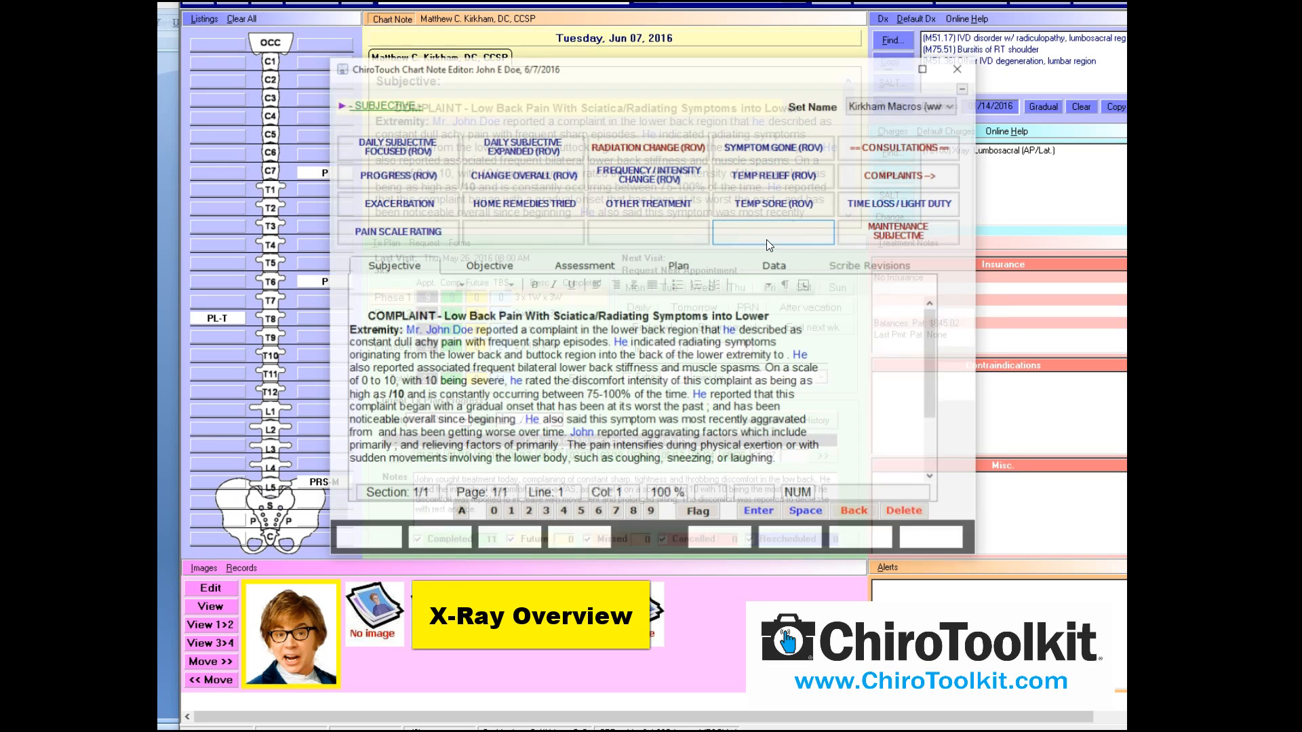
{"action": "left_click", "coordinate": [583, 265]}
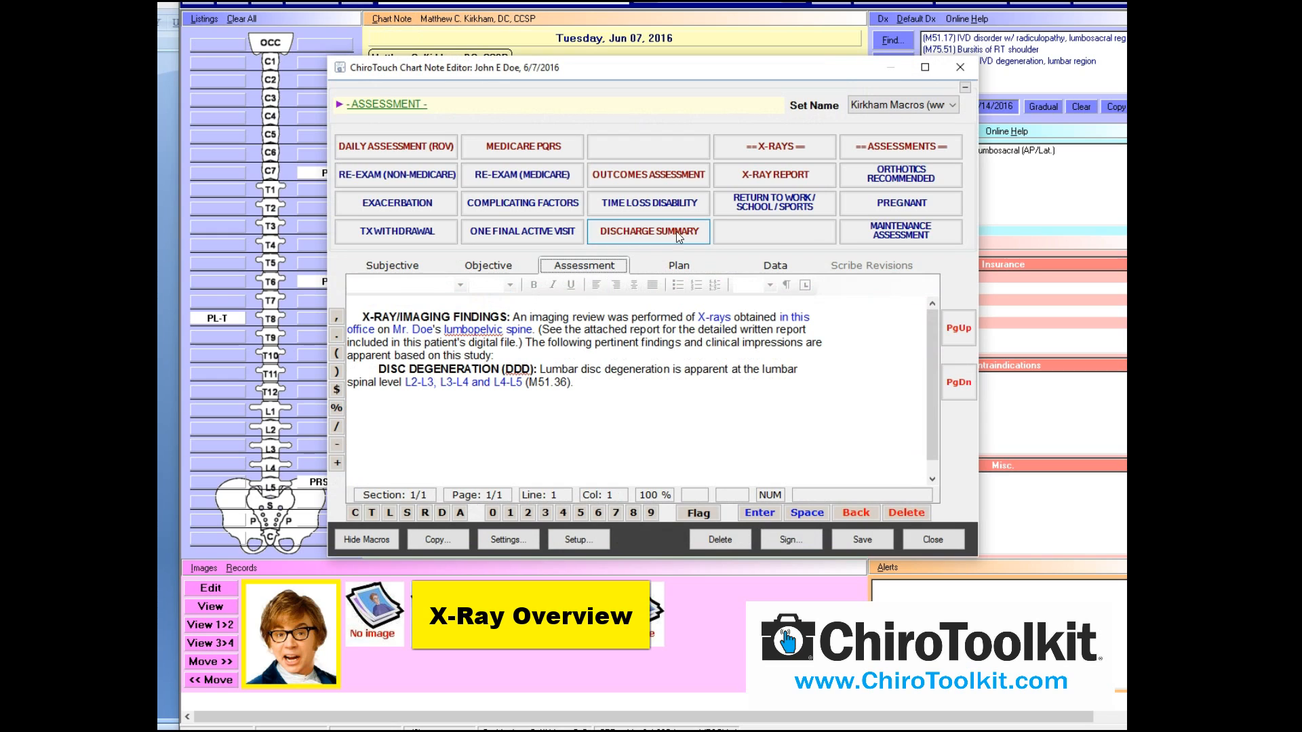
{"action": "key", "text": "ctrl+a"}
{"action": "key", "text": "Delete"}
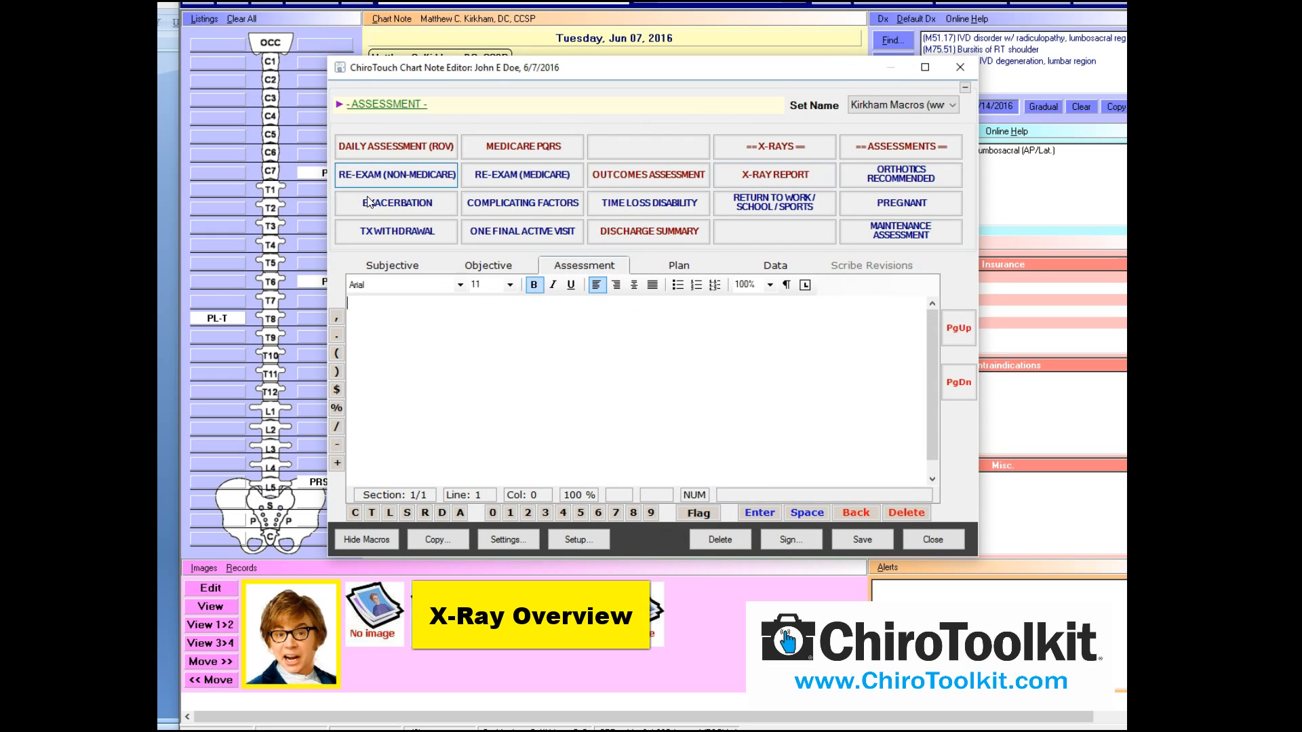
{"action": "left_click", "coordinate": [745, 177]}
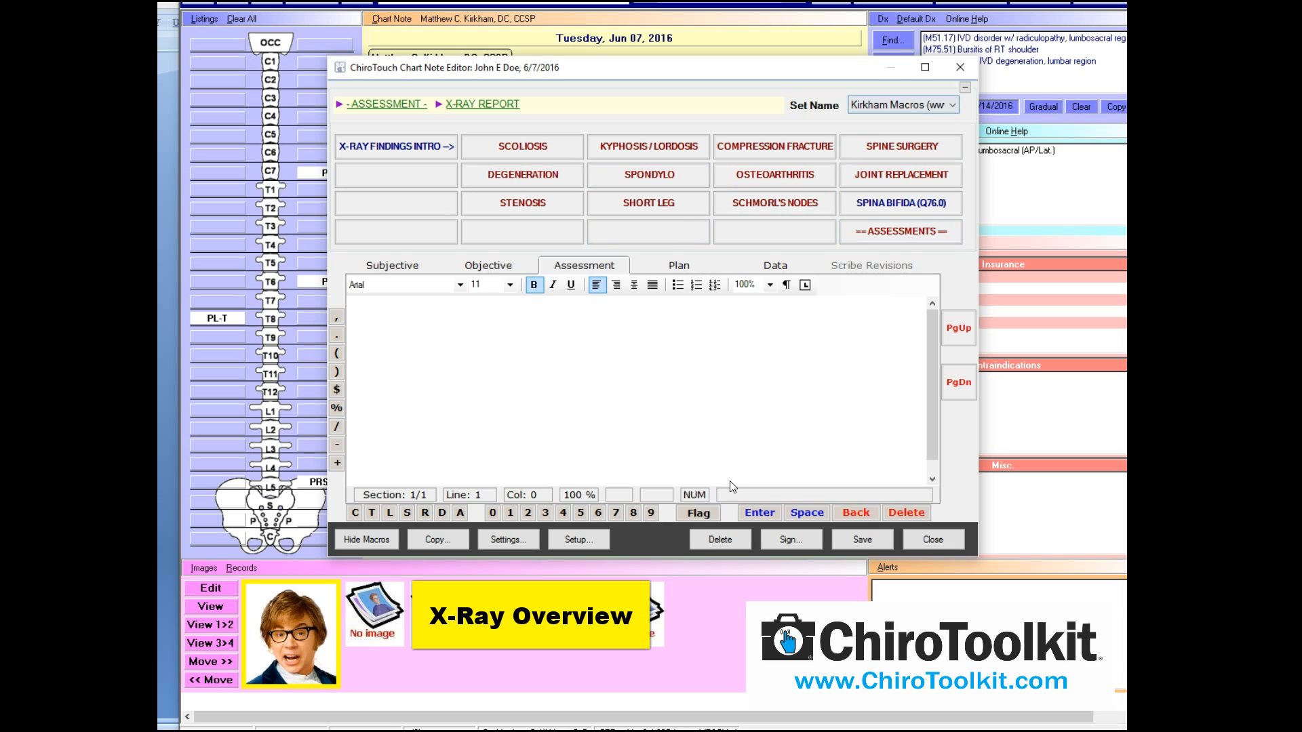
Insert the TX PLAN TEMPLATE in Plan, accepting plan type, severity, phase, frequency and goal answers
{"action": "left_click", "coordinate": [669, 267]}
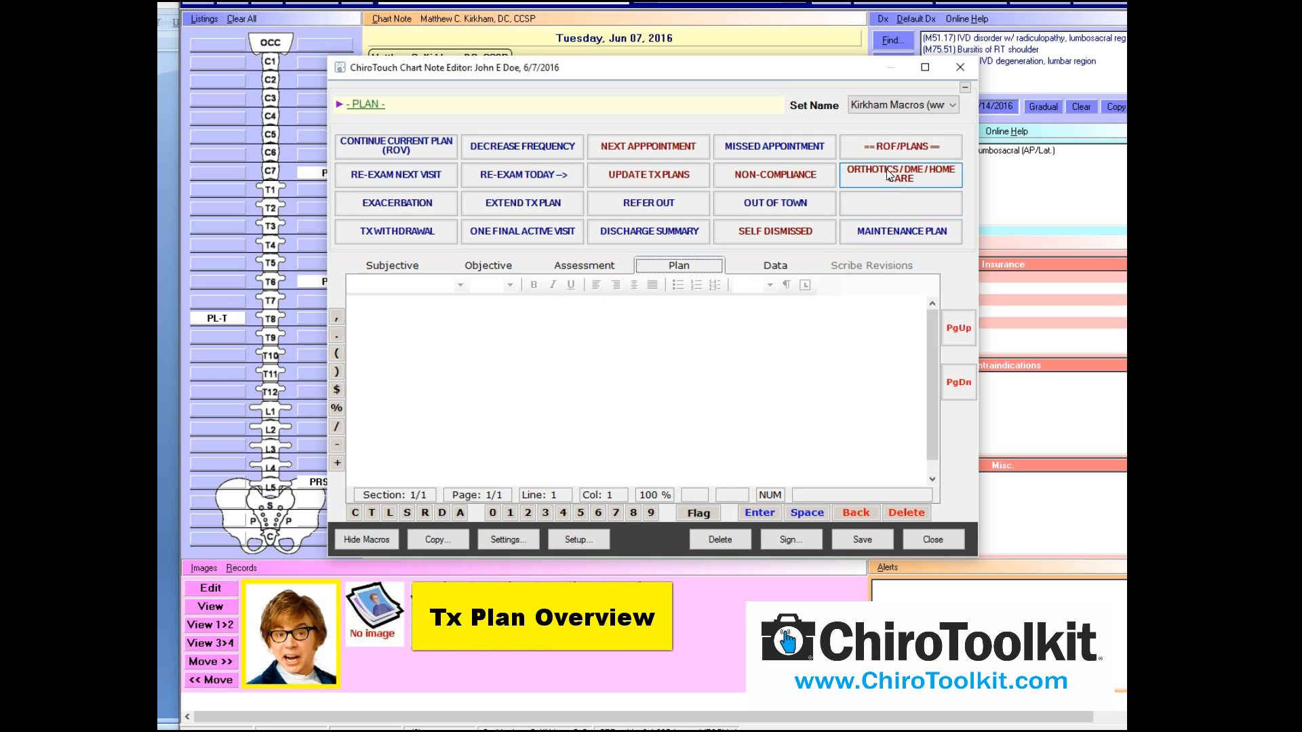
{"action": "left_click", "coordinate": [894, 148]}
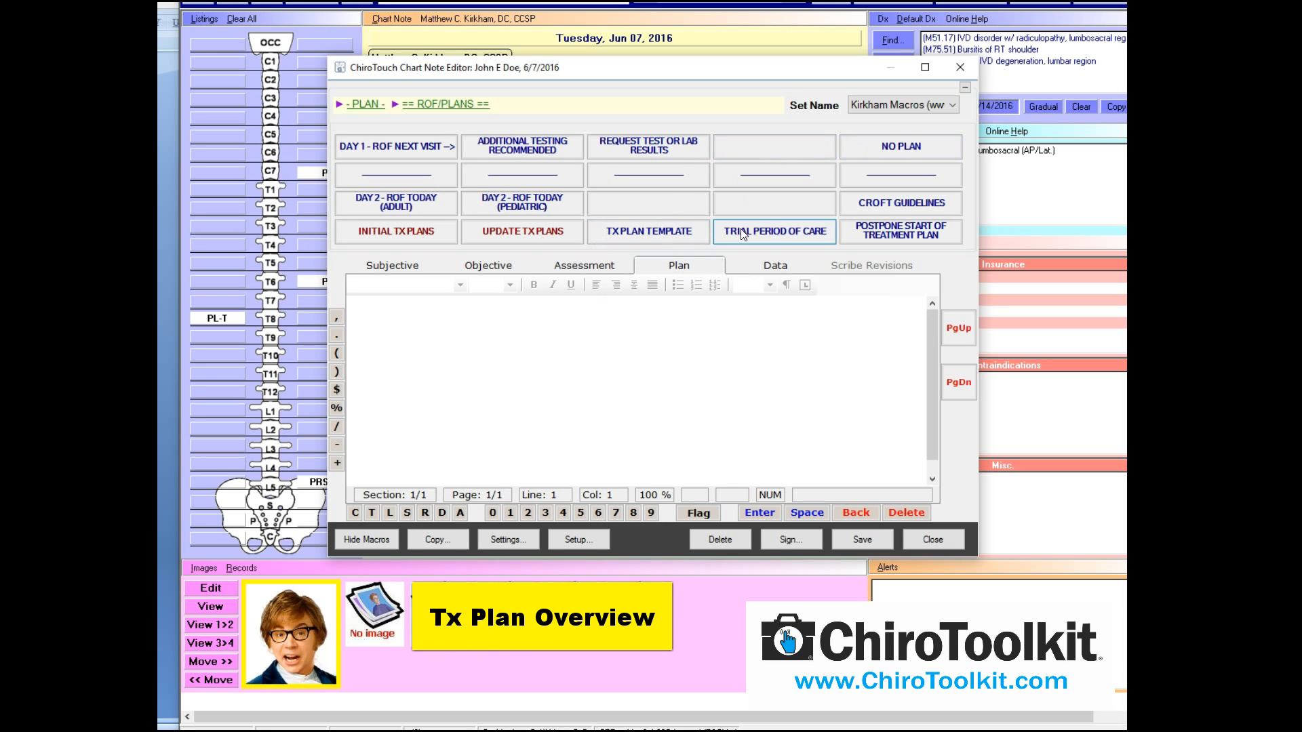
{"action": "left_click", "coordinate": [678, 231]}
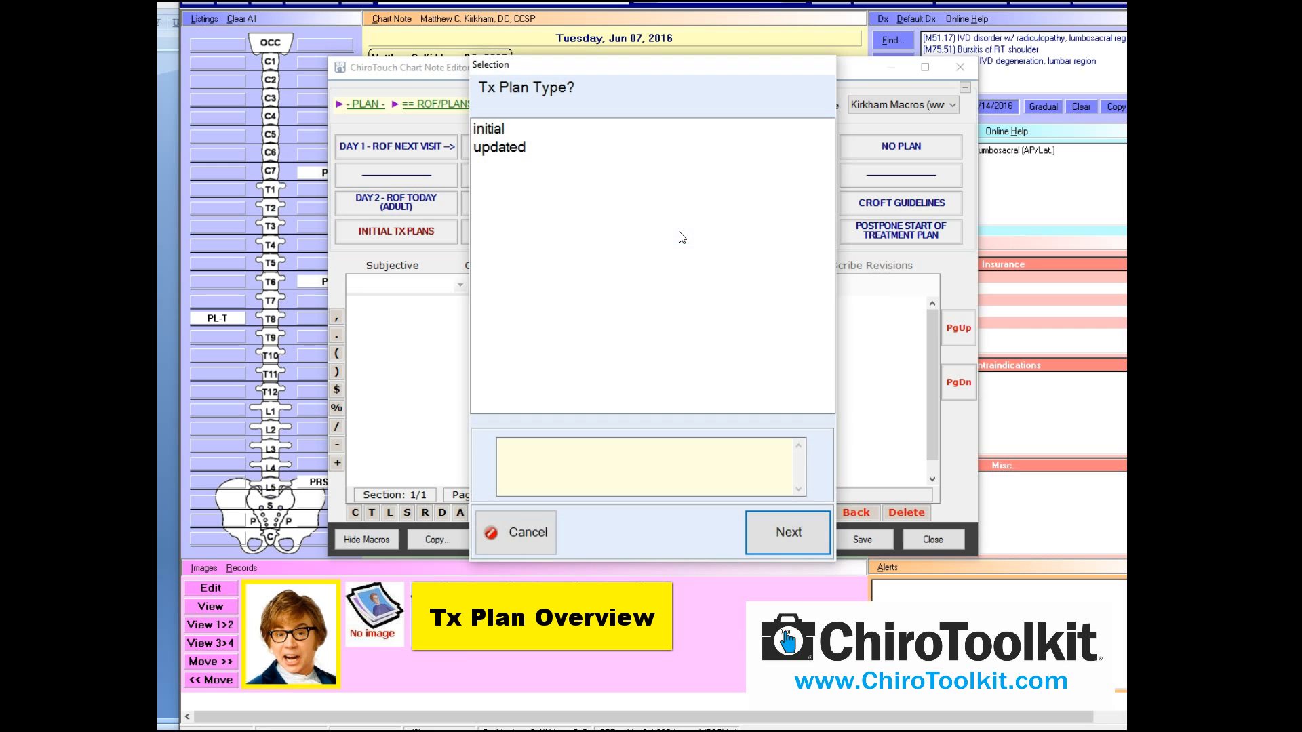
{"action": "left_click", "coordinate": [813, 530]}
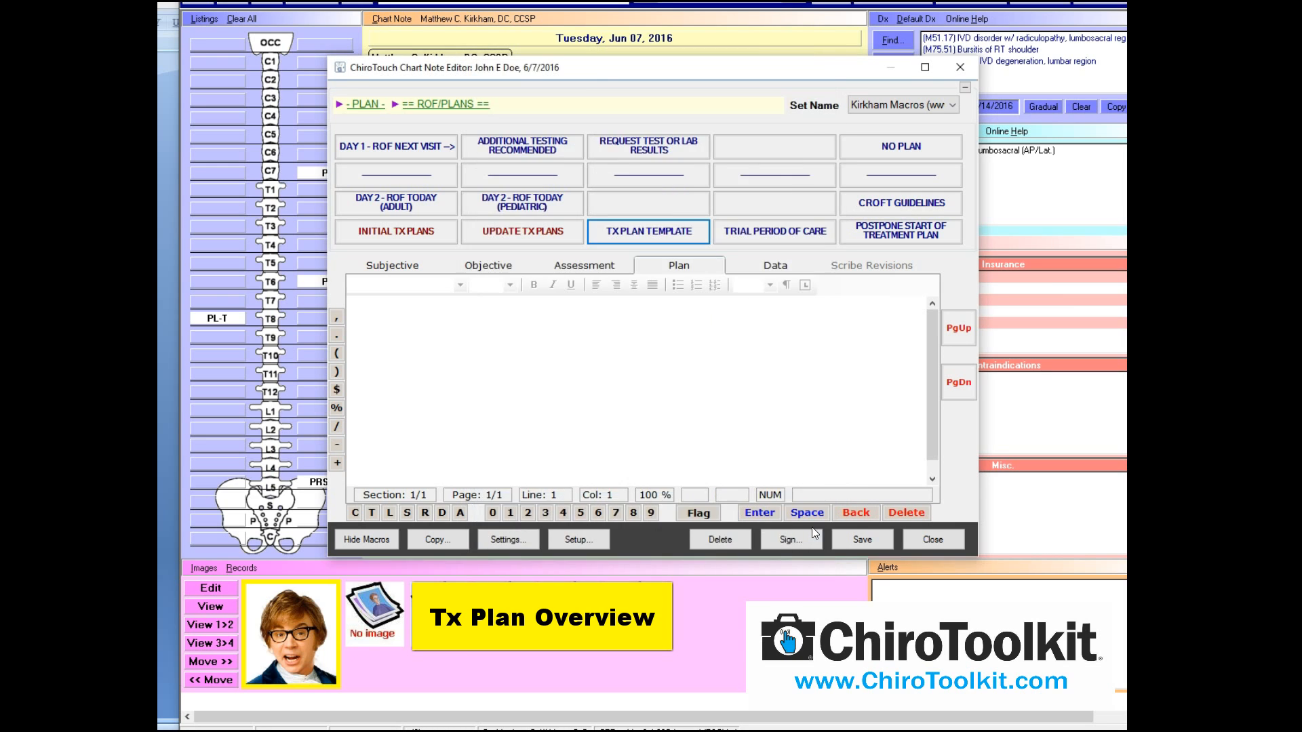
{"action": "left_click", "coordinate": [812, 528]}
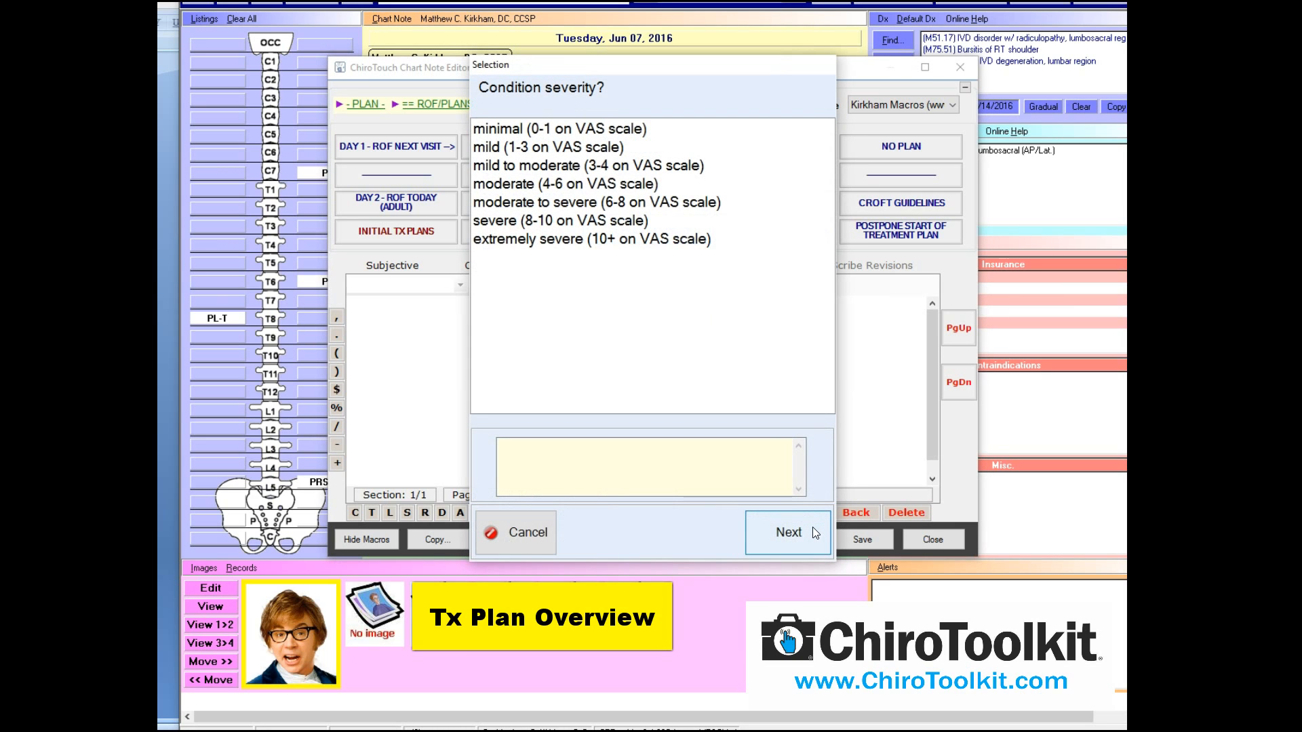
{"action": "left_click", "coordinate": [813, 527]}
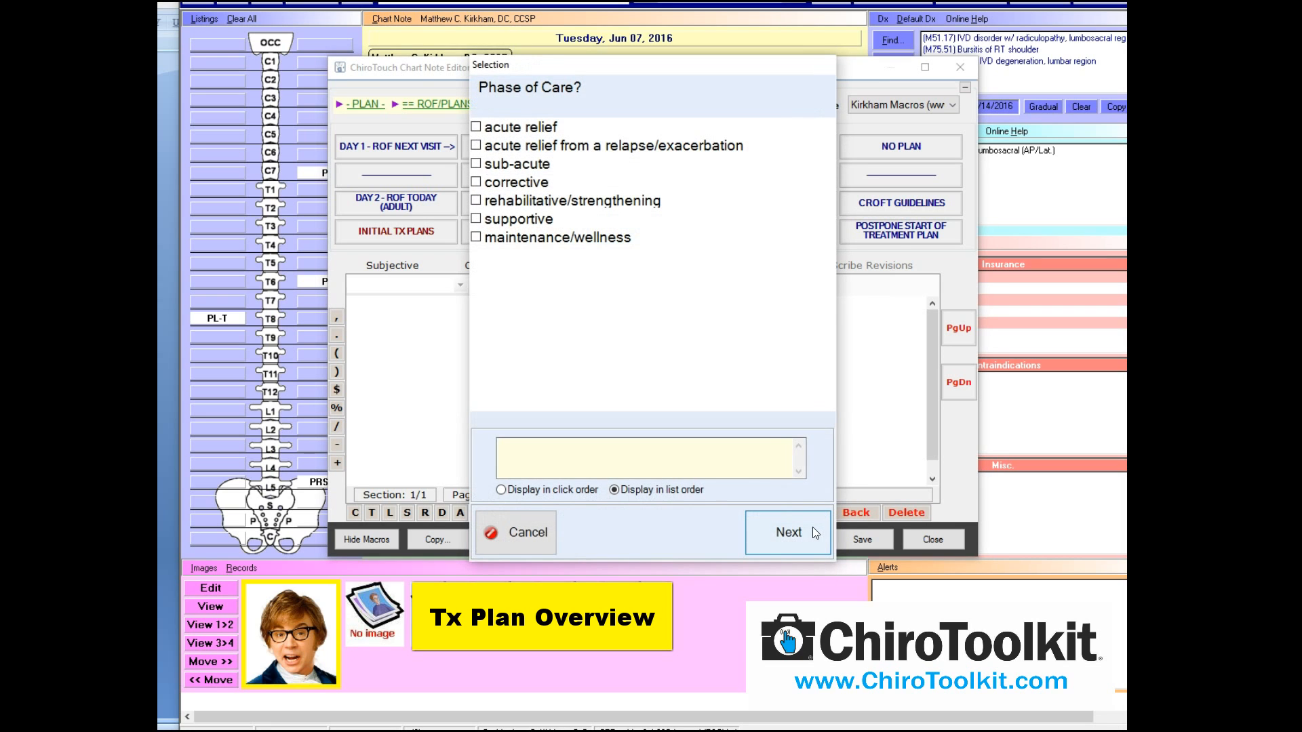
{"action": "left_click", "coordinate": [812, 527]}
{"action": "left_click", "coordinate": [812, 527]}
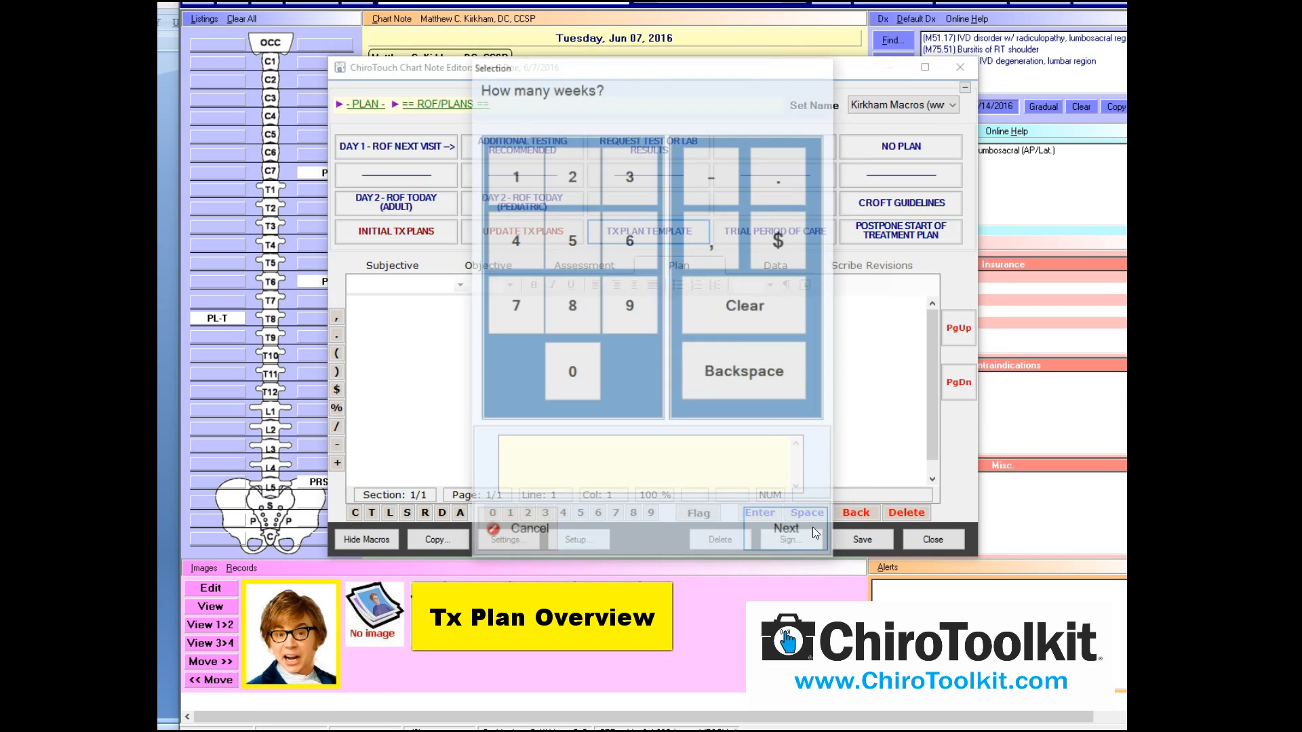
{"action": "left_click", "coordinate": [813, 526]}
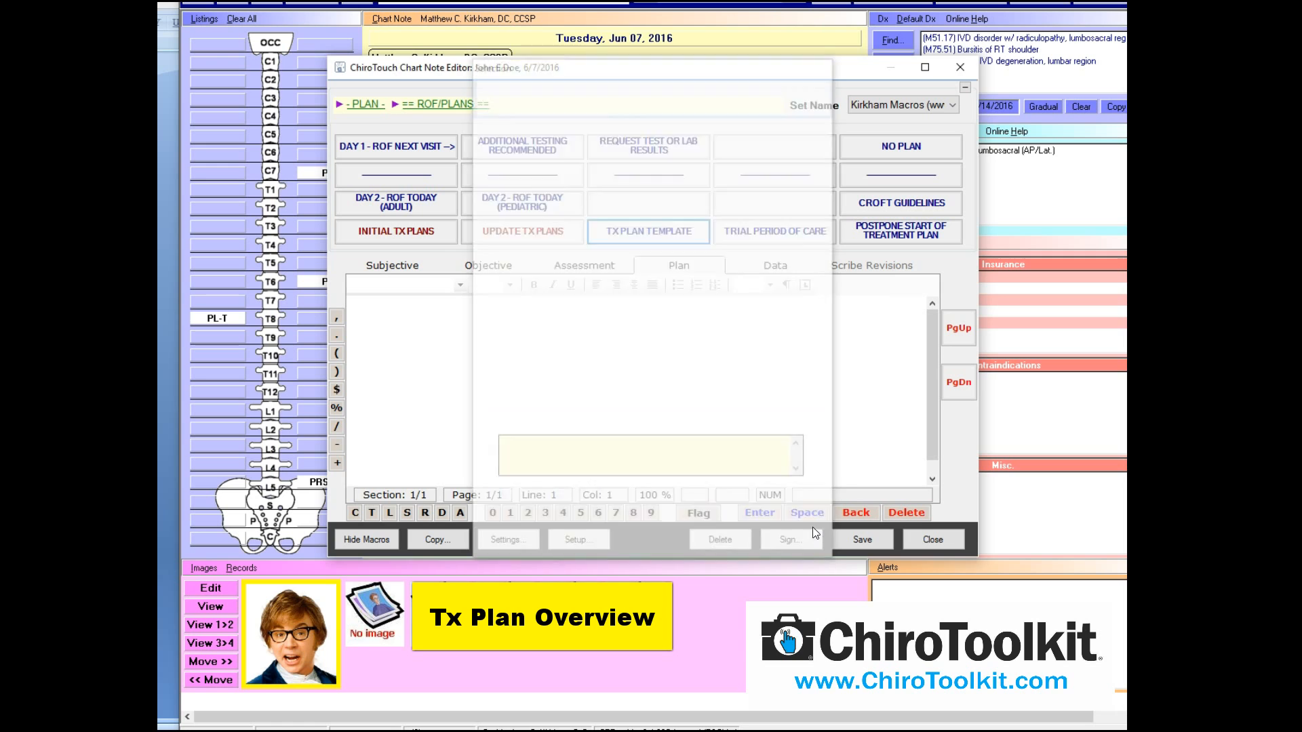
{"action": "left_click", "coordinate": [812, 527]}
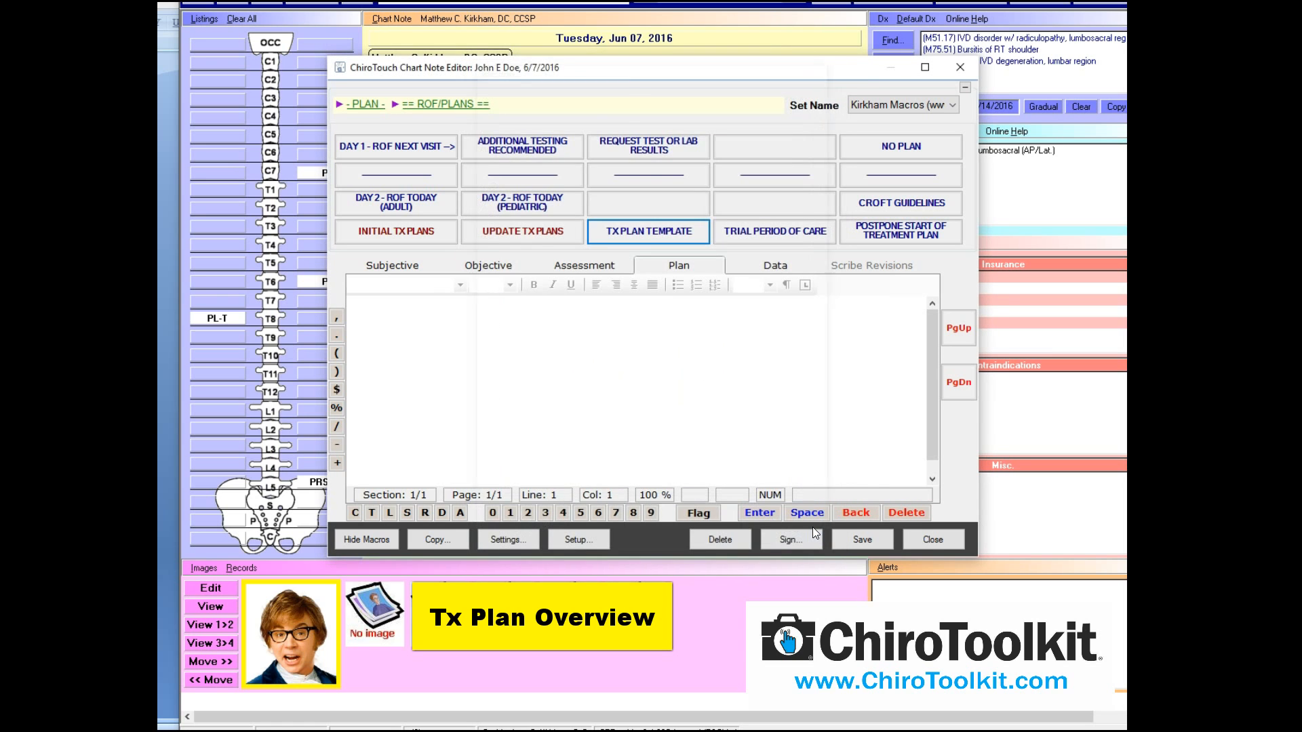
{"action": "left_click", "coordinate": [812, 527]}
Review the plan text, list the INITIAL TX PLANS options, and delete all the Plan text
{"action": "left_click_drag", "start_coordinate": [937, 438], "coordinate": [934, 332]}
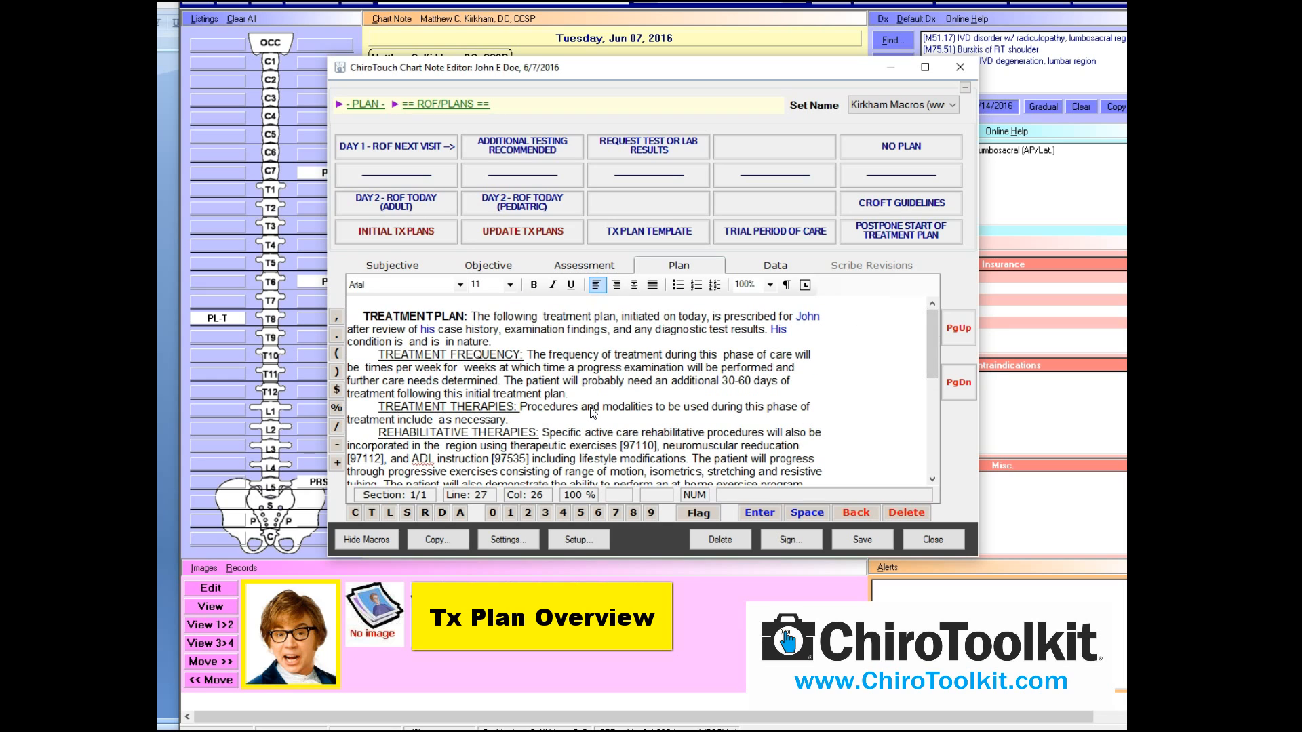
{"action": "left_click_drag", "start_coordinate": [931, 336], "coordinate": [931, 362]}
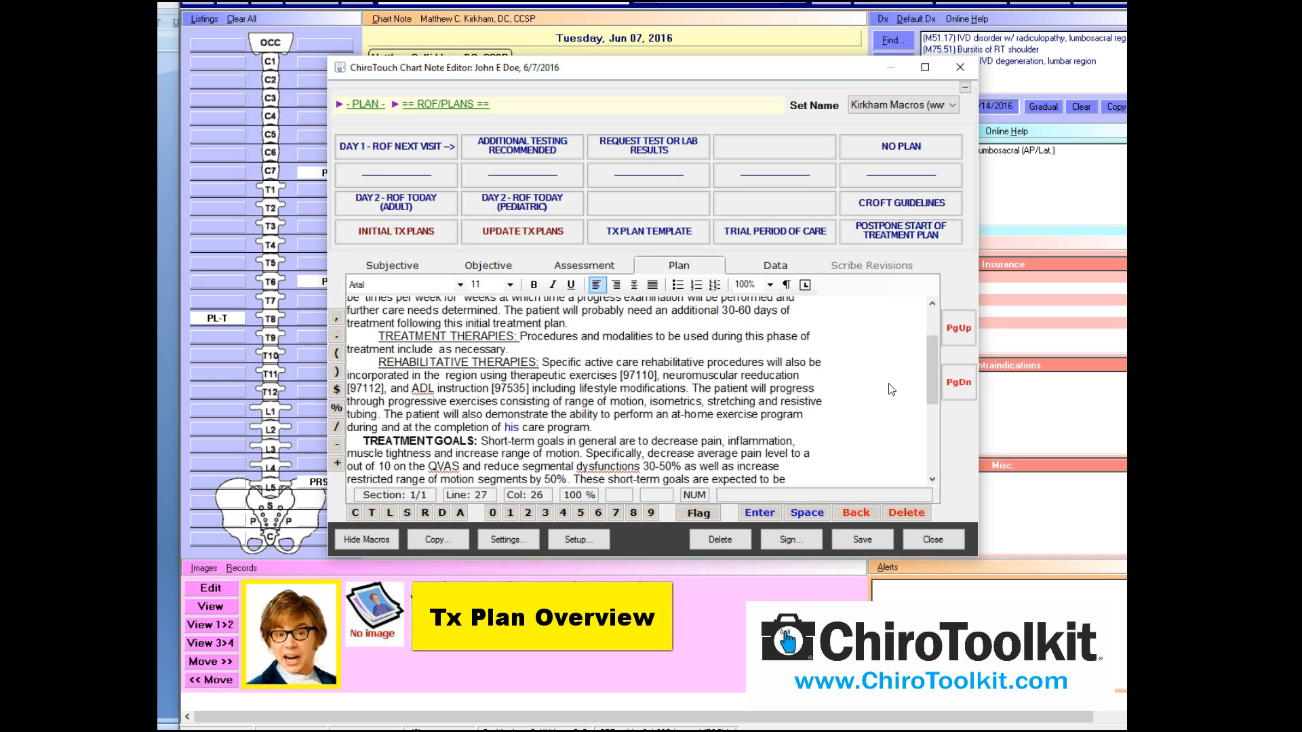
{"action": "left_click_drag", "start_coordinate": [931, 362], "coordinate": [929, 412]}
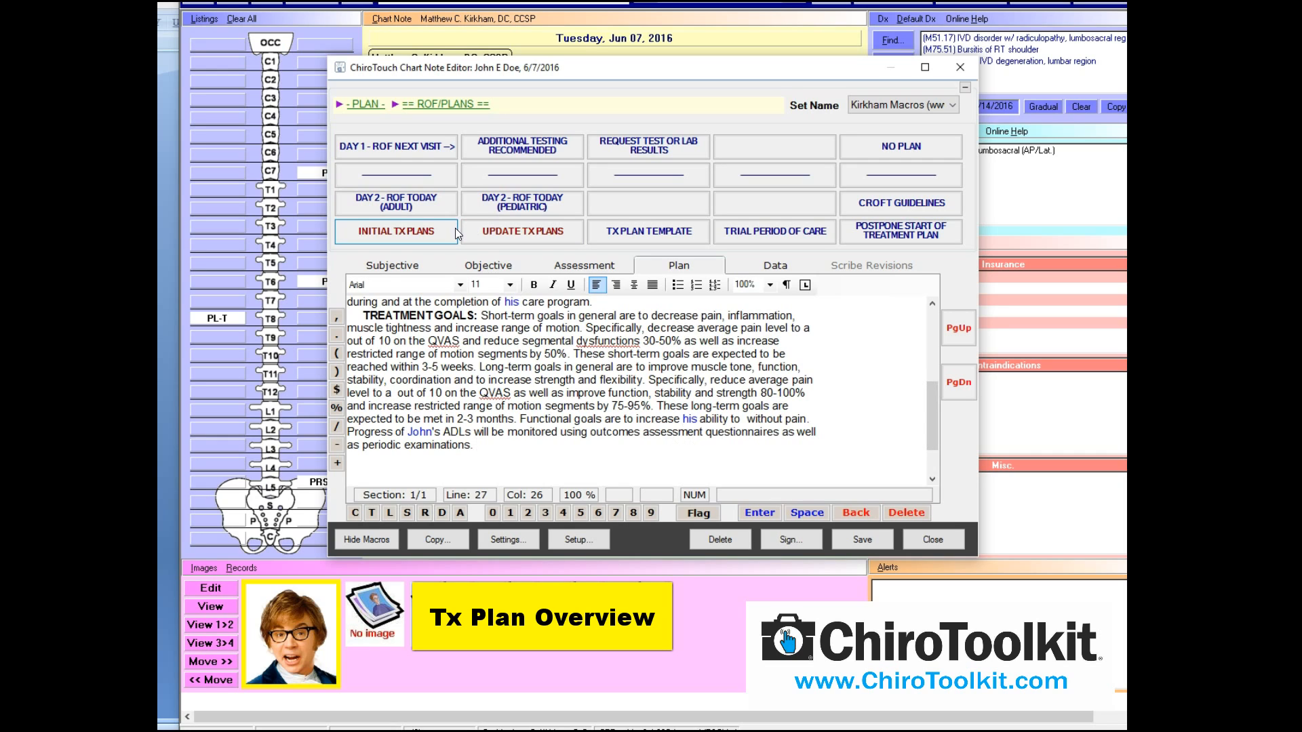
{"action": "left_click", "coordinate": [393, 236]}
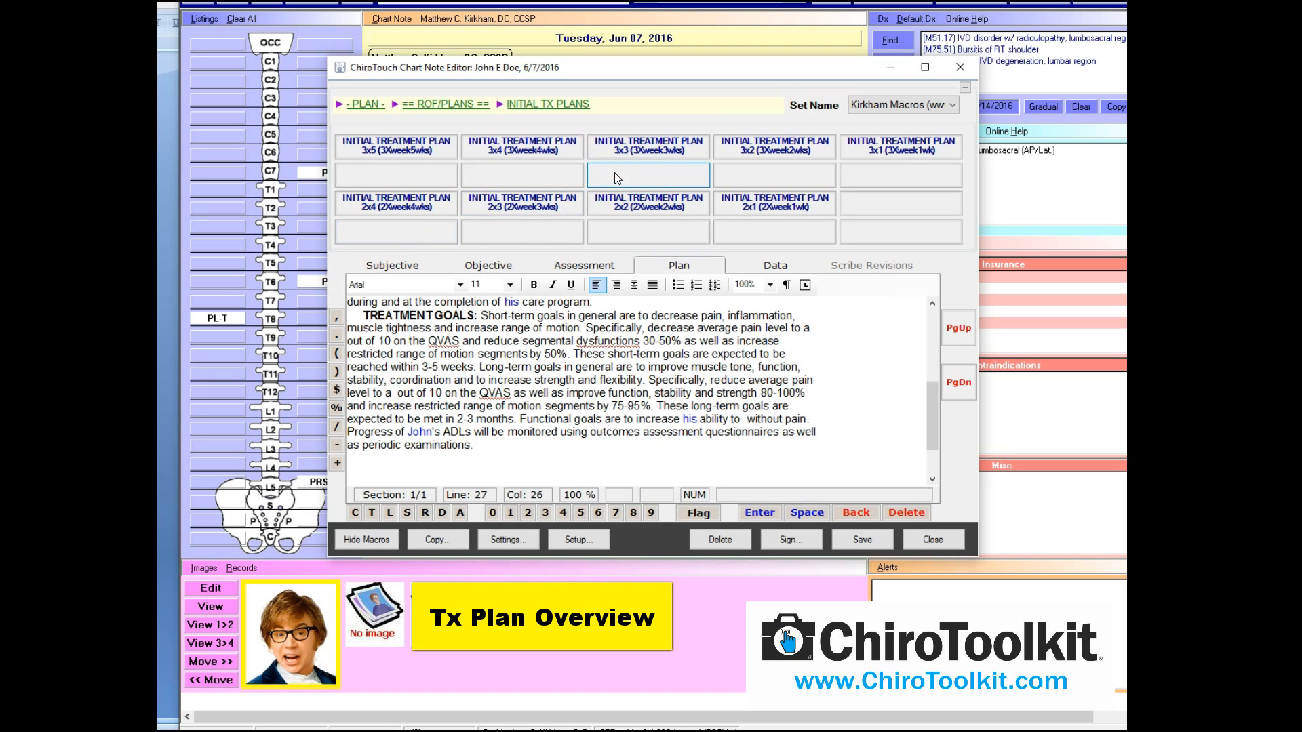
{"action": "key", "text": "ctrl+a"}
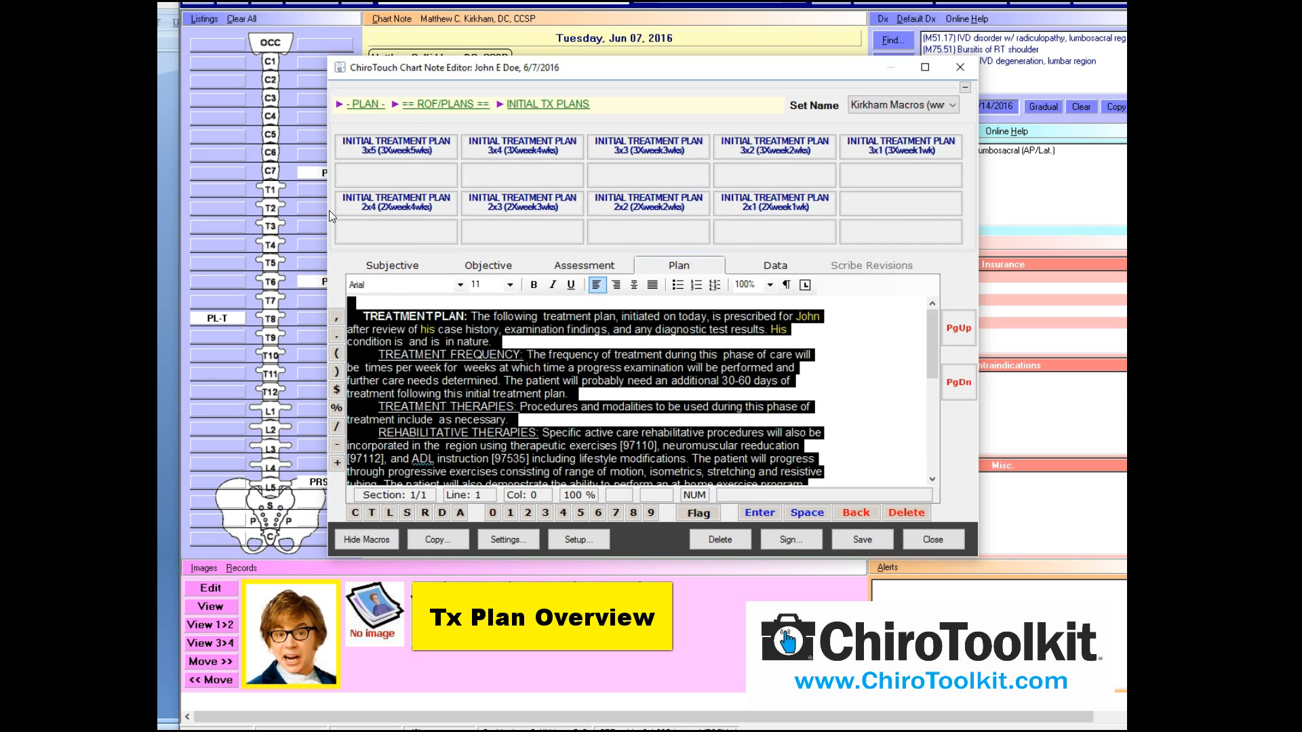
{"action": "key", "text": "Delete"}
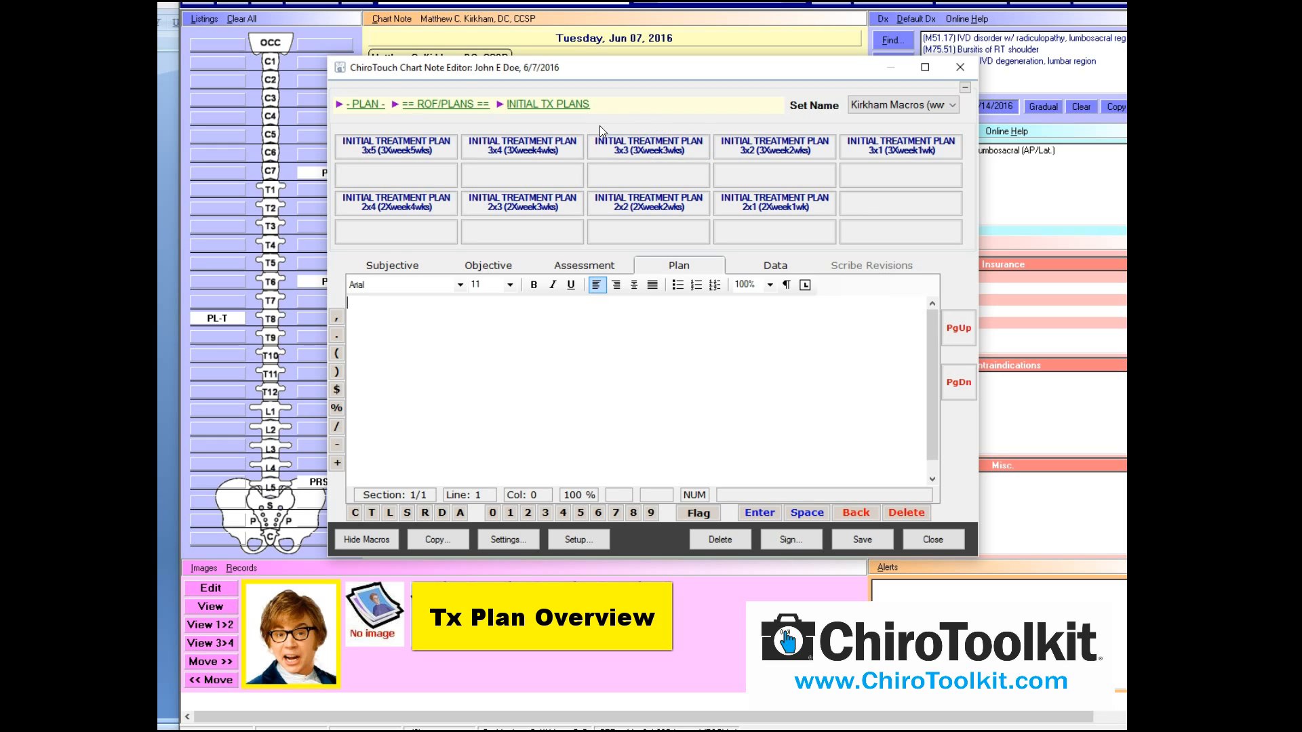
{"action": "left_click", "coordinate": [660, 149]}
{"action": "left_click", "coordinate": [538, 130]}
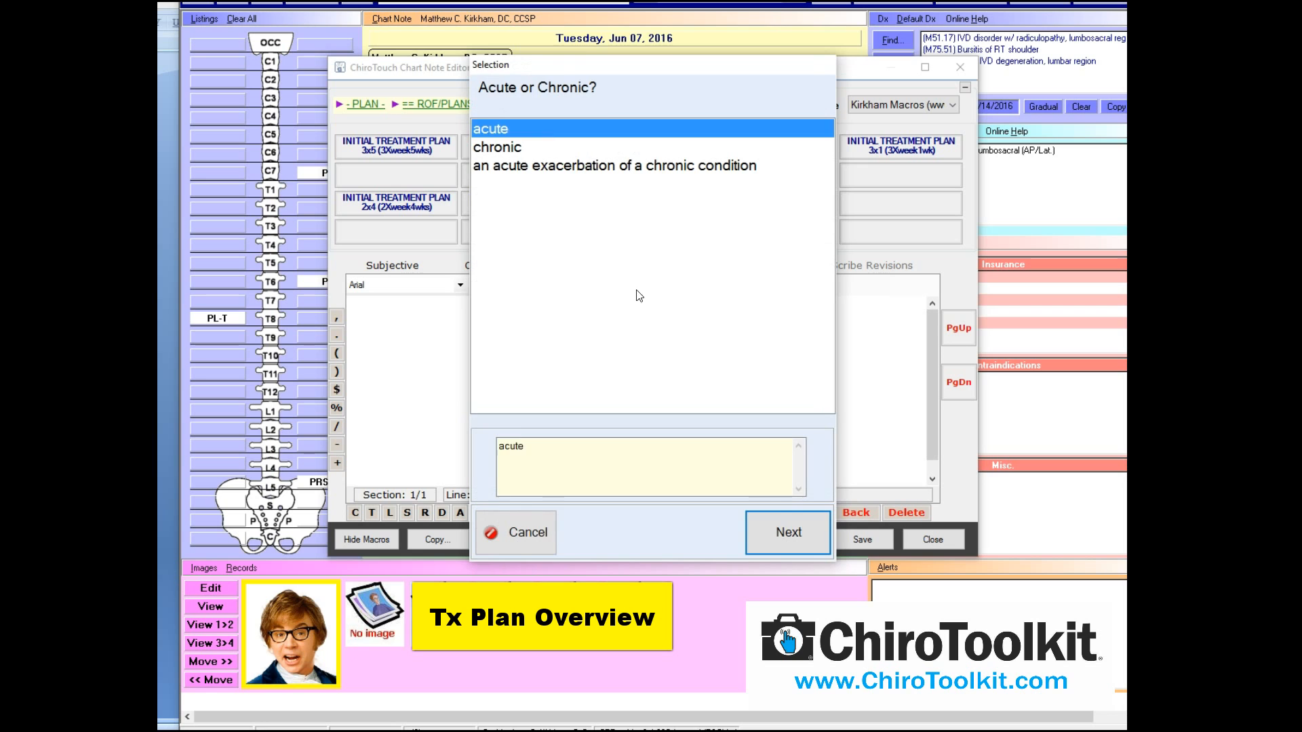
{"action": "left_click", "coordinate": [816, 547]}
{"action": "left_click", "coordinate": [516, 203]}
{"action": "left_click", "coordinate": [774, 535]}
{"action": "left_click", "coordinate": [717, 235]}
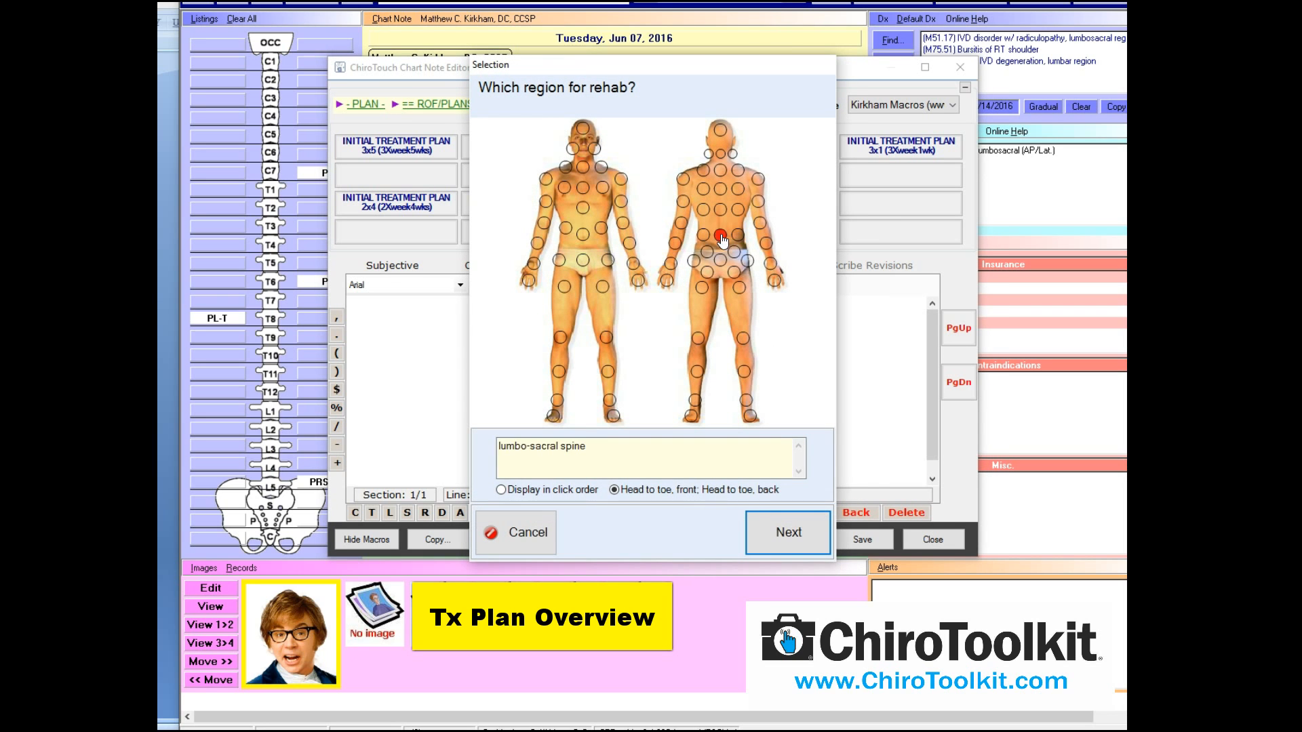
{"action": "left_click", "coordinate": [779, 532]}
{"action": "left_click_drag", "start_coordinate": [937, 418], "coordinate": [935, 327]}
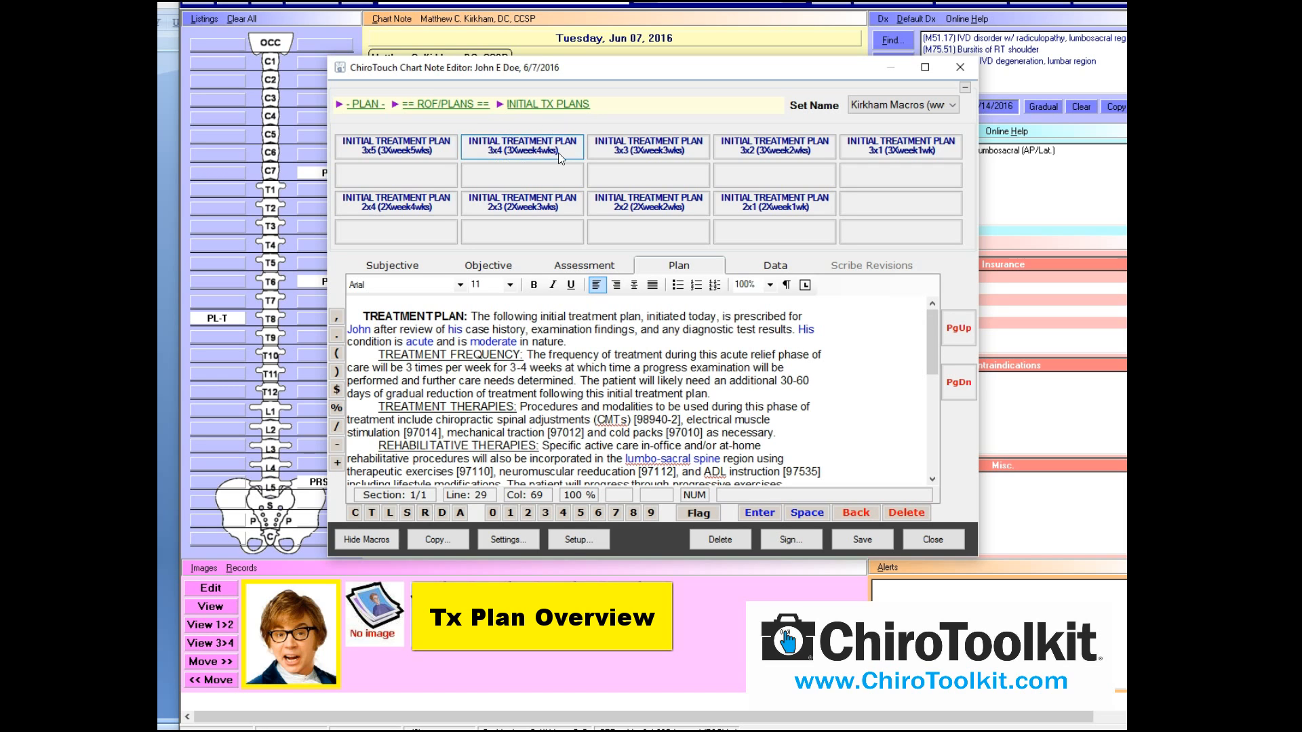
{"action": "left_click_drag", "start_coordinate": [935, 339], "coordinate": [834, 429]}
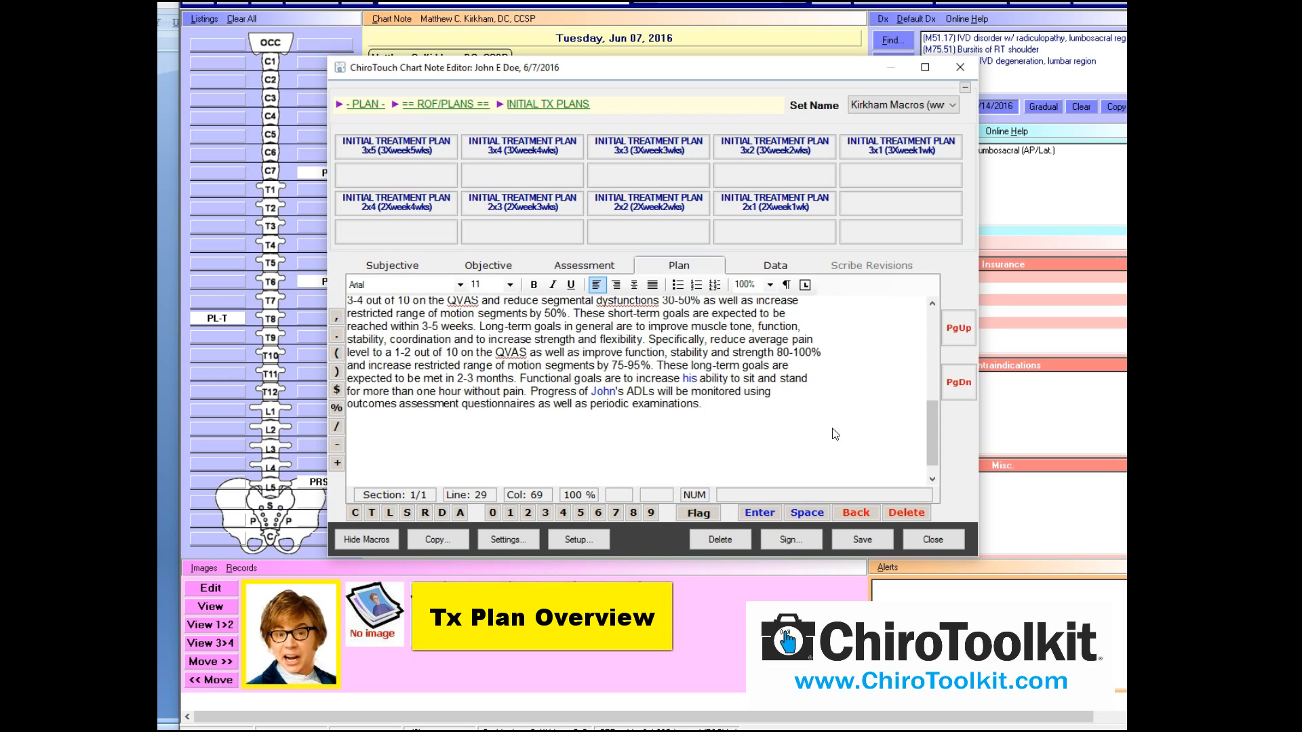
{"action": "key", "text": "ctrl+a"}
{"action": "key", "text": "Delete"}
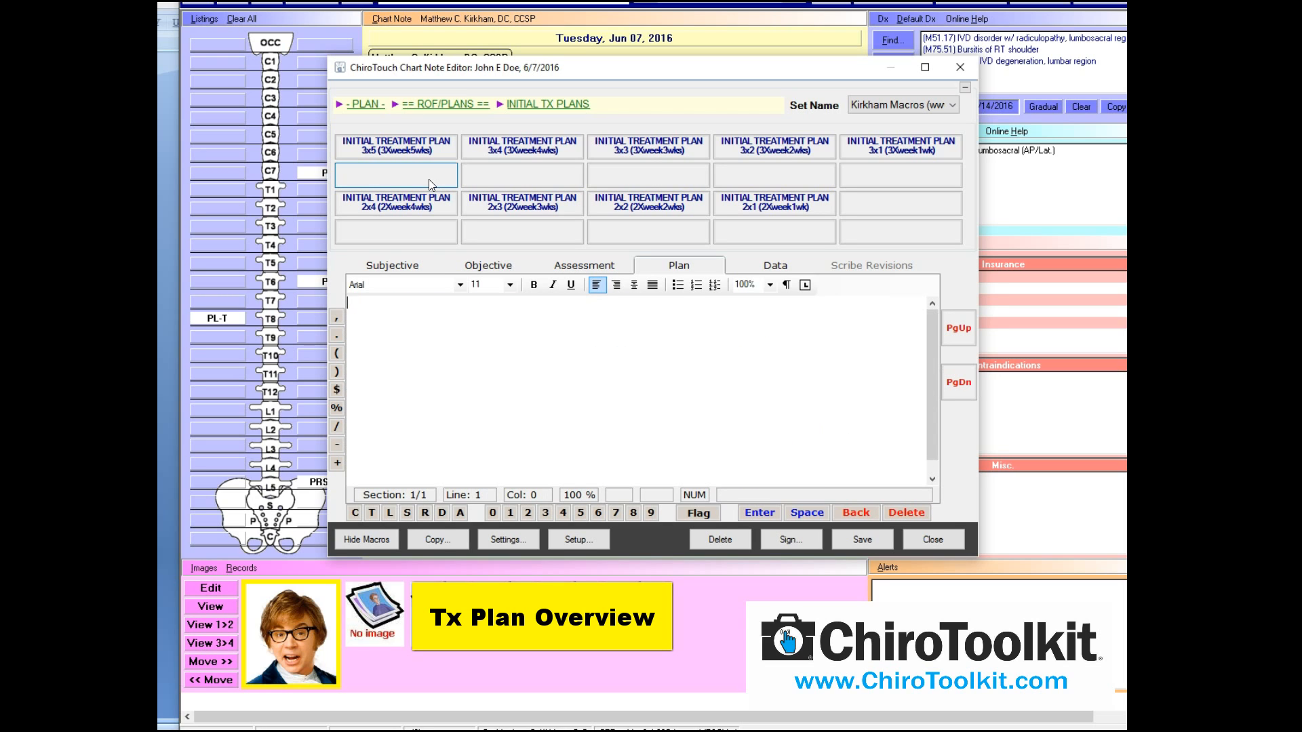
Insert the OA intro into Assessment, stating a baseline assessment using QVAS and Disability Indexes
{"action": "left_click", "coordinate": [583, 266]}
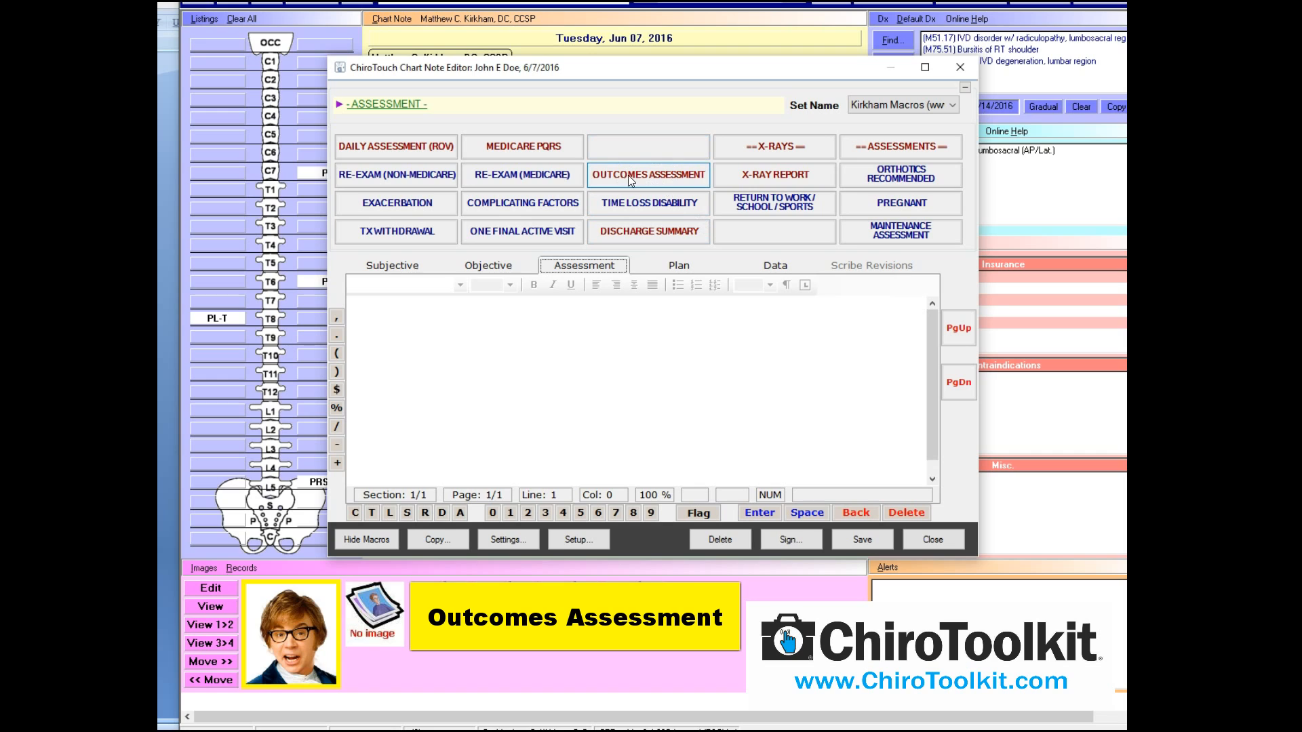
{"action": "left_click", "coordinate": [657, 182]}
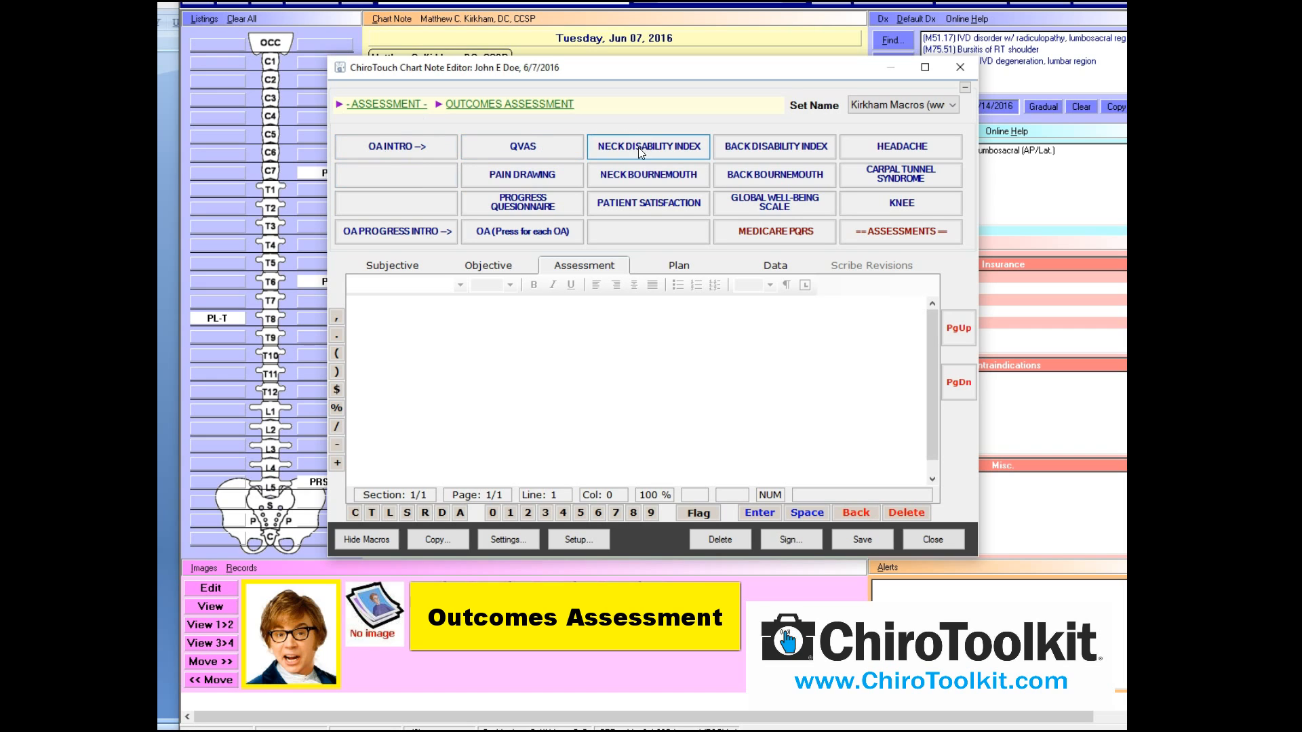
{"action": "left_click", "coordinate": [414, 145]}
{"action": "key", "text": "Return"}
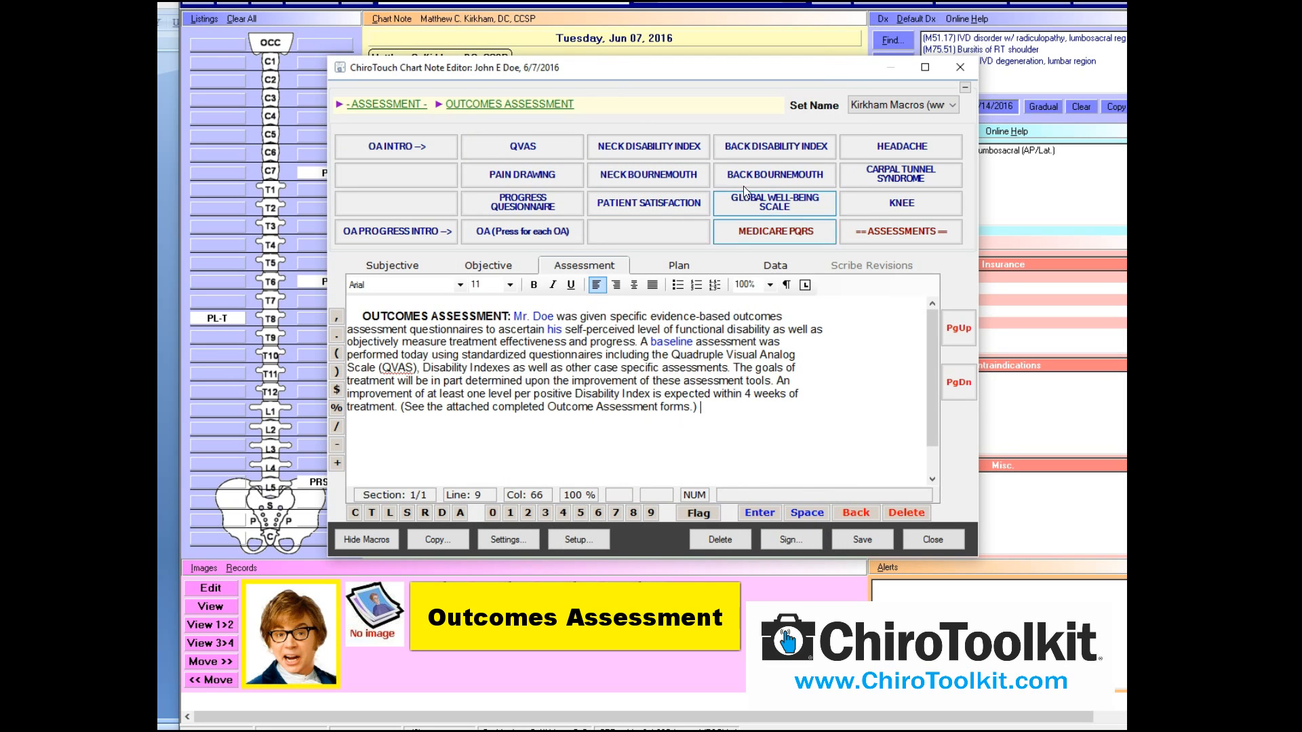
Insert the Oswestry back disability paragraph with a SLEEPING goal of ALL NIGHT WITH MILD PAIN
{"action": "left_click", "coordinate": [758, 149]}
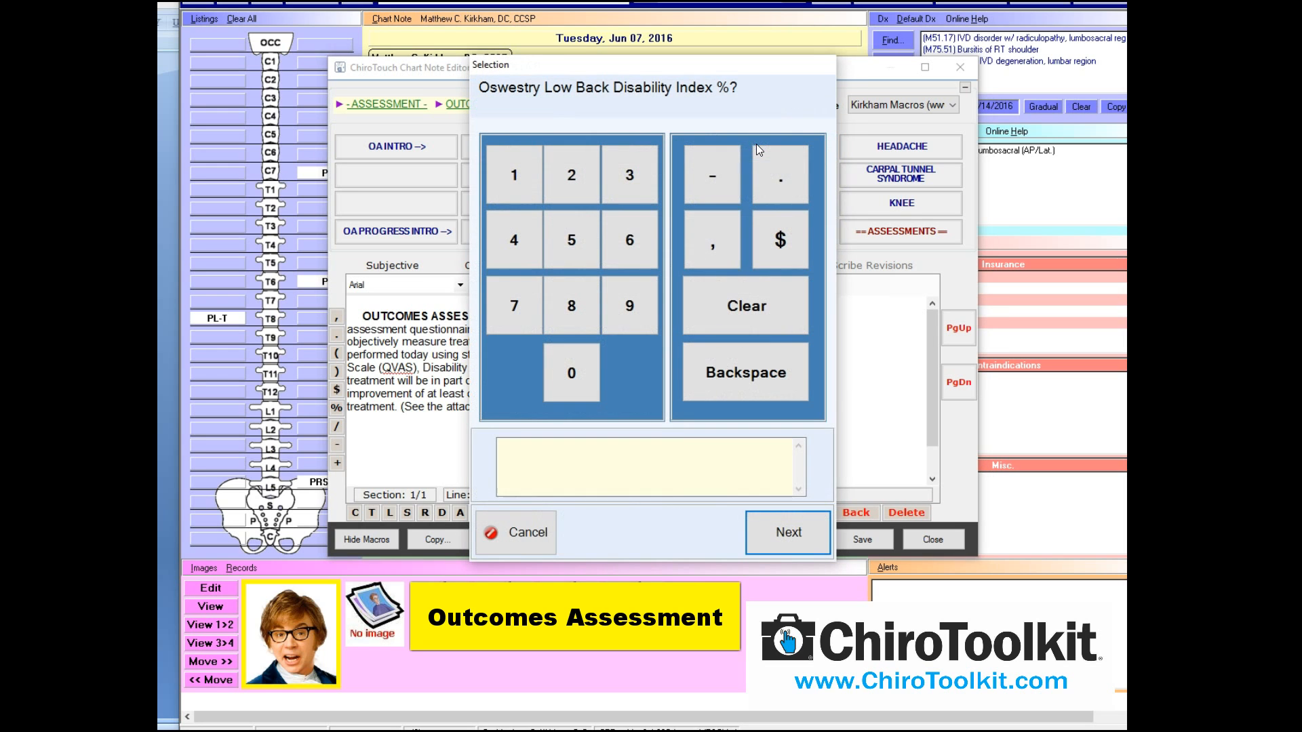
{"action": "left_click", "coordinate": [803, 522]}
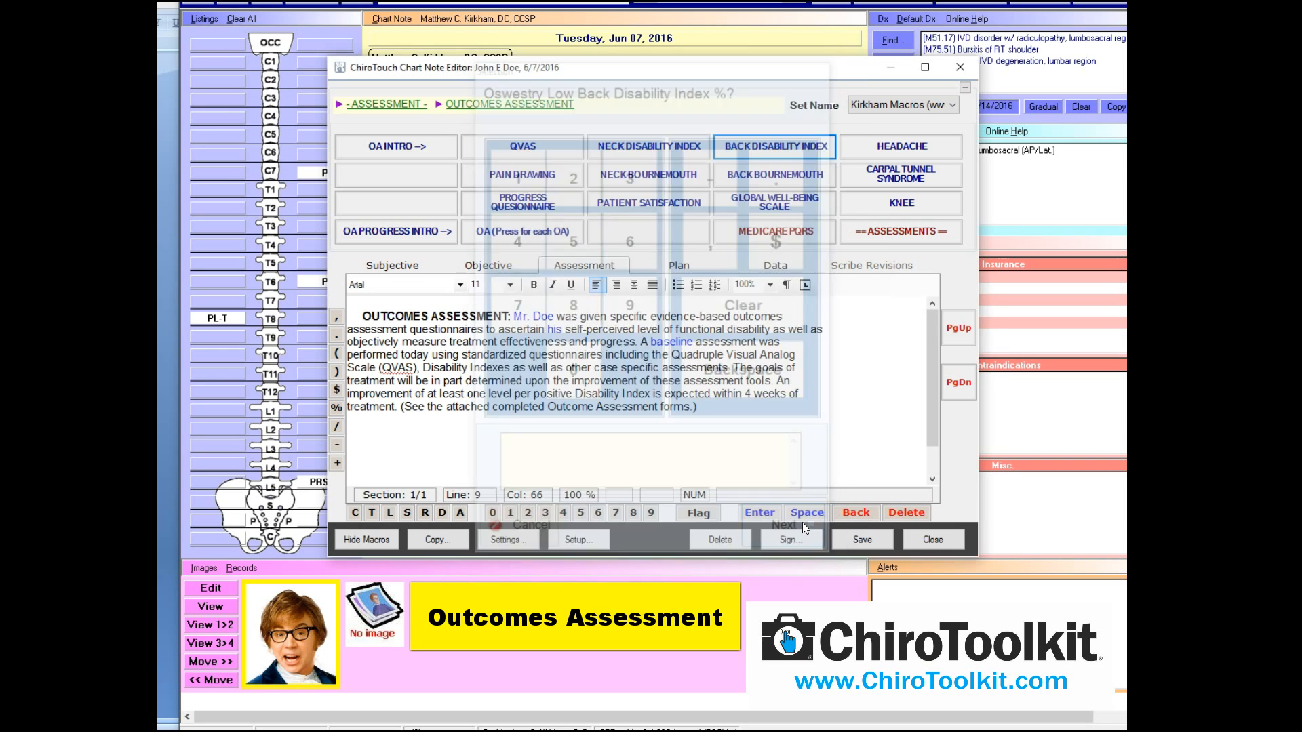
{"action": "left_click", "coordinate": [803, 523]}
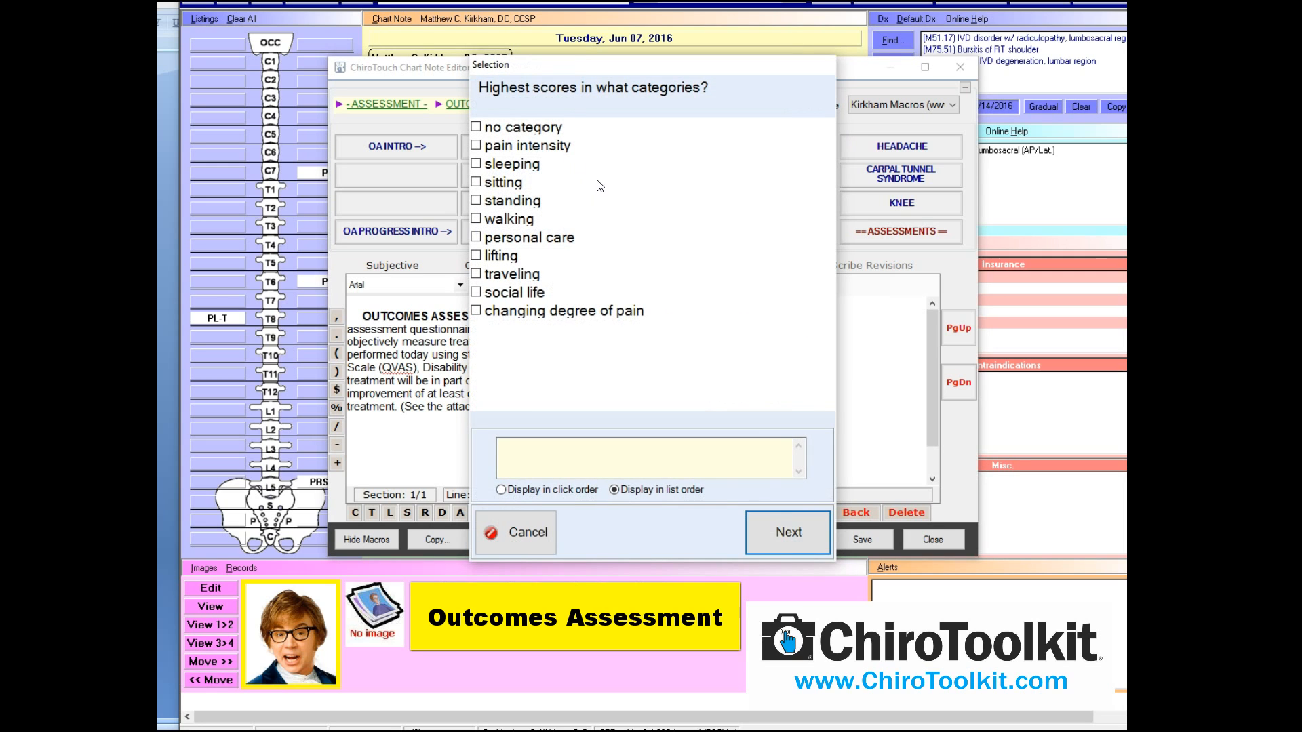
{"action": "left_click", "coordinate": [817, 532]}
{"action": "left_click", "coordinate": [815, 526]}
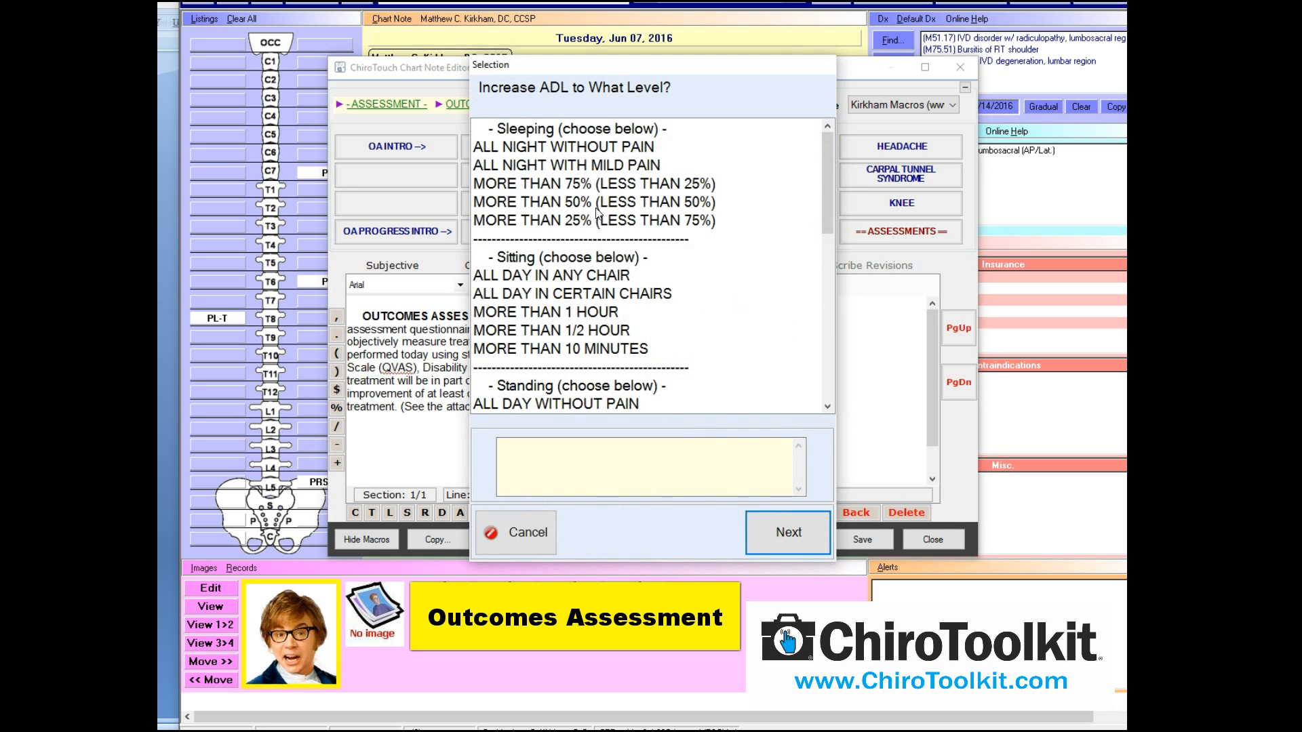
{"action": "left_click", "coordinate": [576, 164]}
{"action": "left_click", "coordinate": [791, 538]}
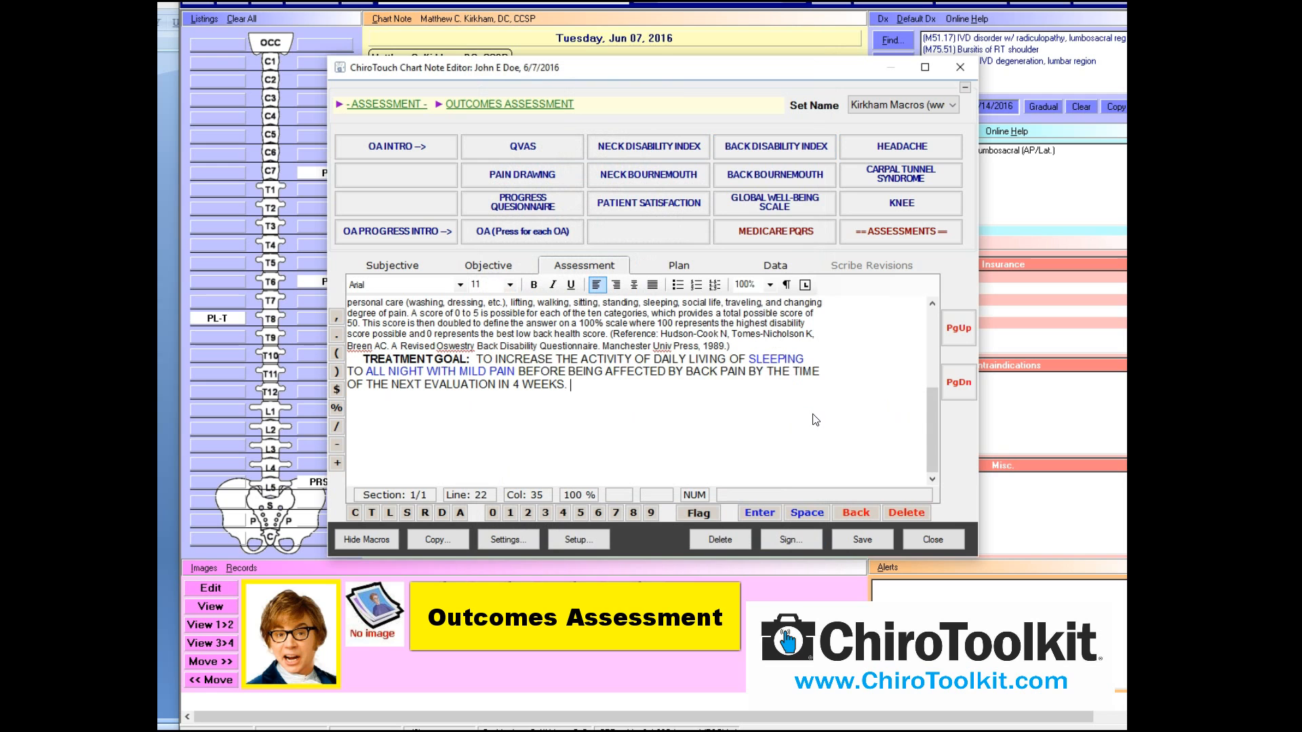
Scroll through the inserted disability text to review it
{"action": "left_click_drag", "start_coordinate": [933, 414], "coordinate": [934, 381]}
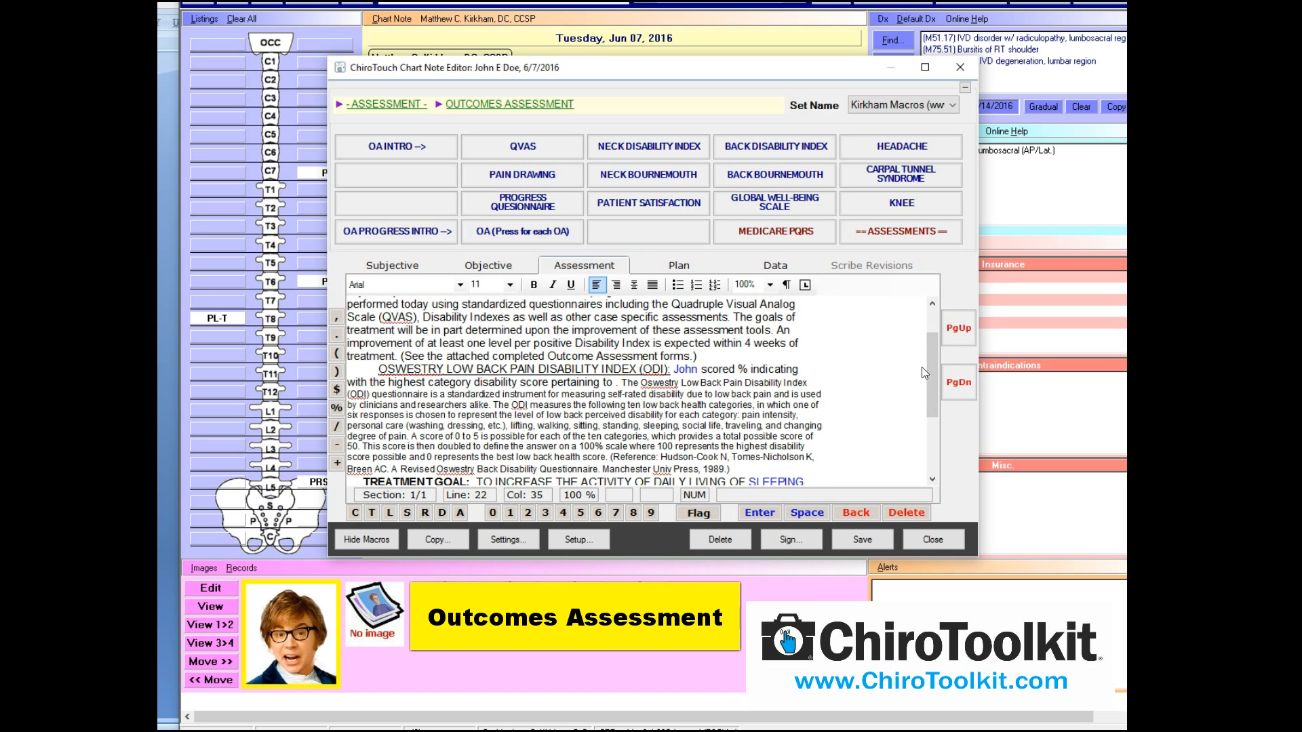
{"action": "left_click_drag", "start_coordinate": [933, 353], "coordinate": [933, 373]}
{"action": "left_click_drag", "start_coordinate": [364, 436], "coordinate": [444, 446]}
{"action": "left_click", "coordinate": [578, 459]}
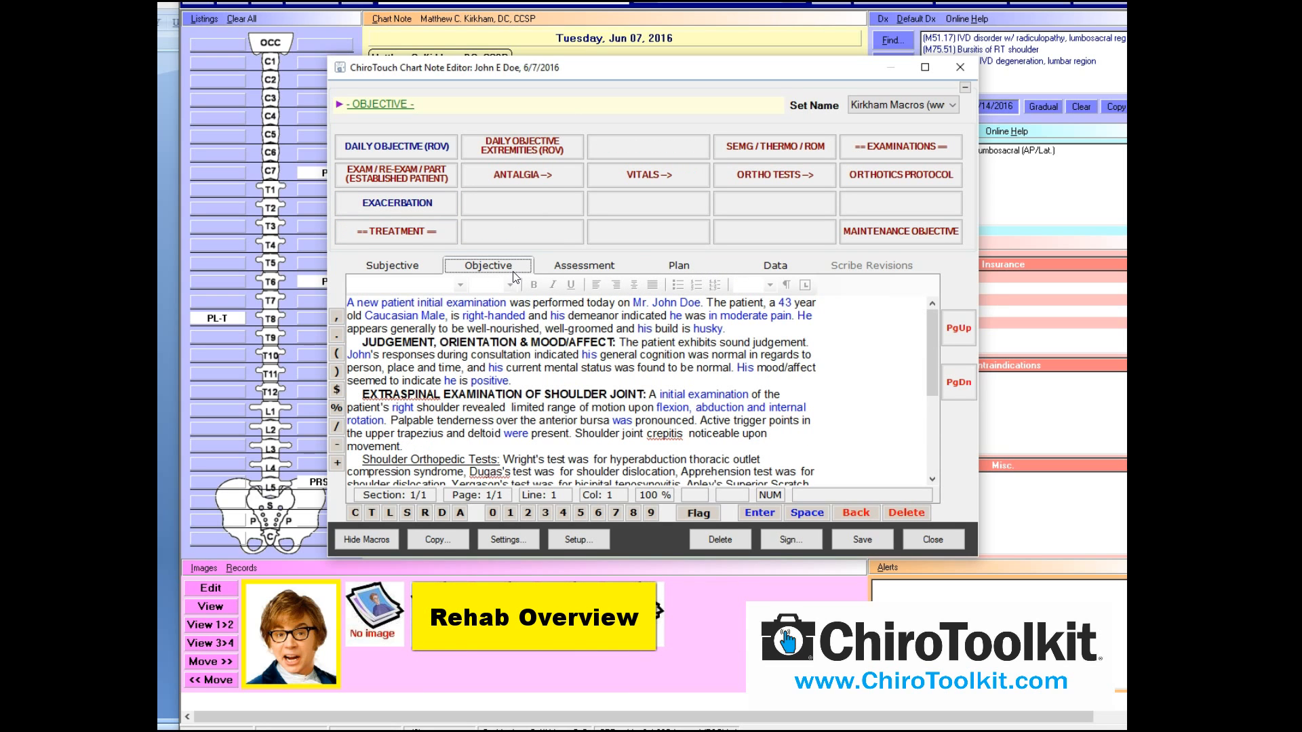
Show the REHAB macros under the Objective section's TREATMENT group
{"action": "left_click", "coordinate": [416, 235]}
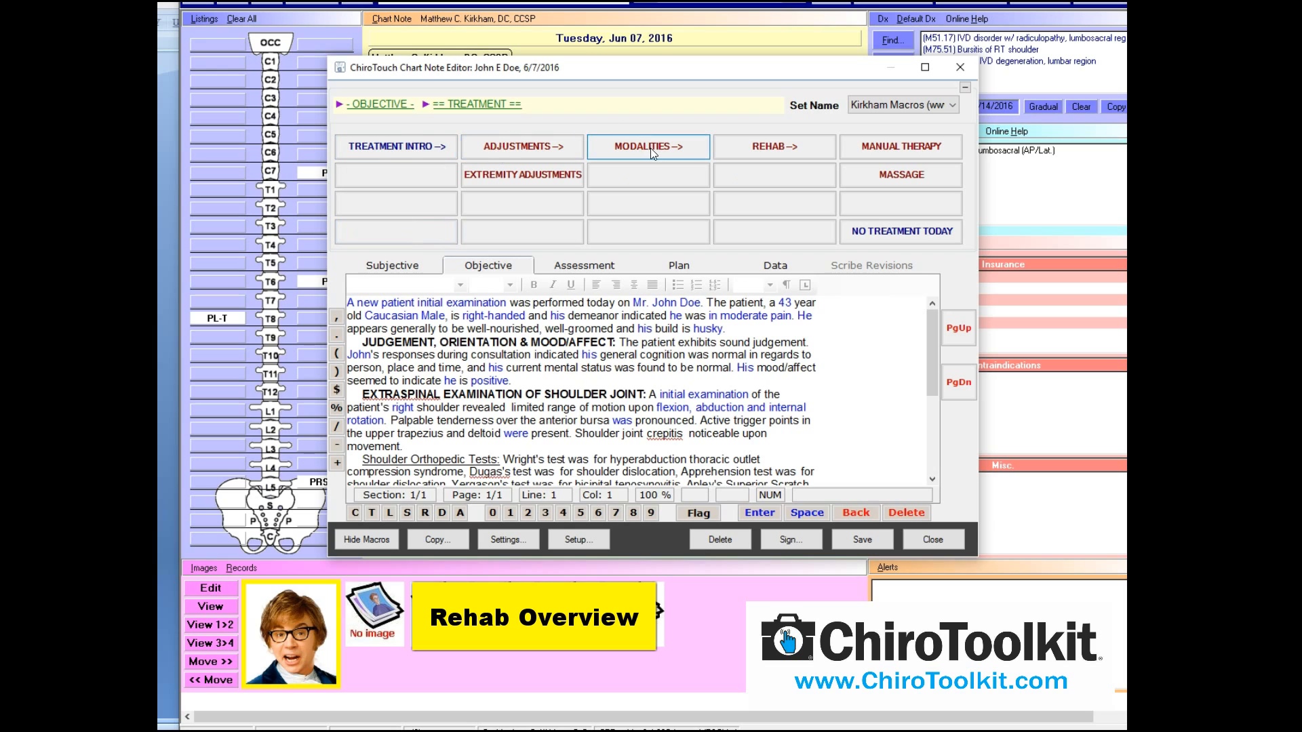
{"action": "left_click", "coordinate": [801, 149]}
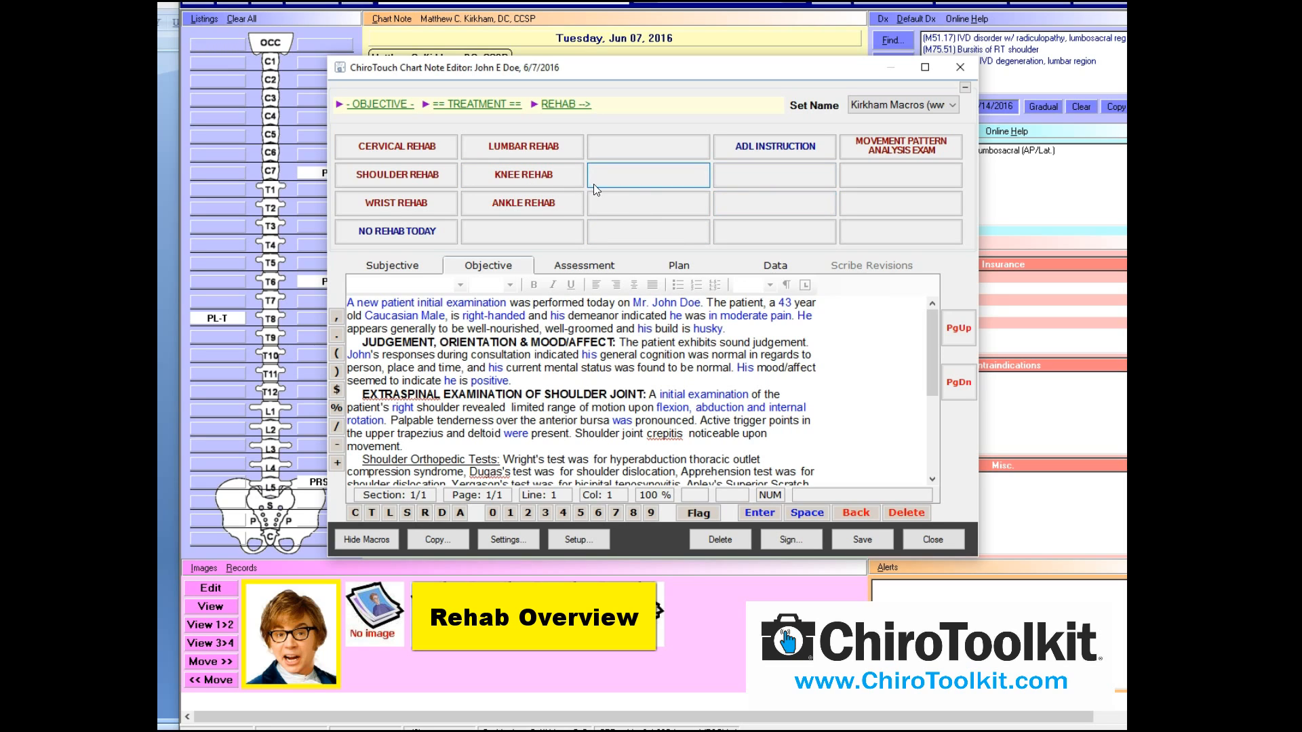
Delete all Objective text and list the MPA exam macros (Initial and Progress MPA Exam)
{"action": "left_click", "coordinate": [910, 152]}
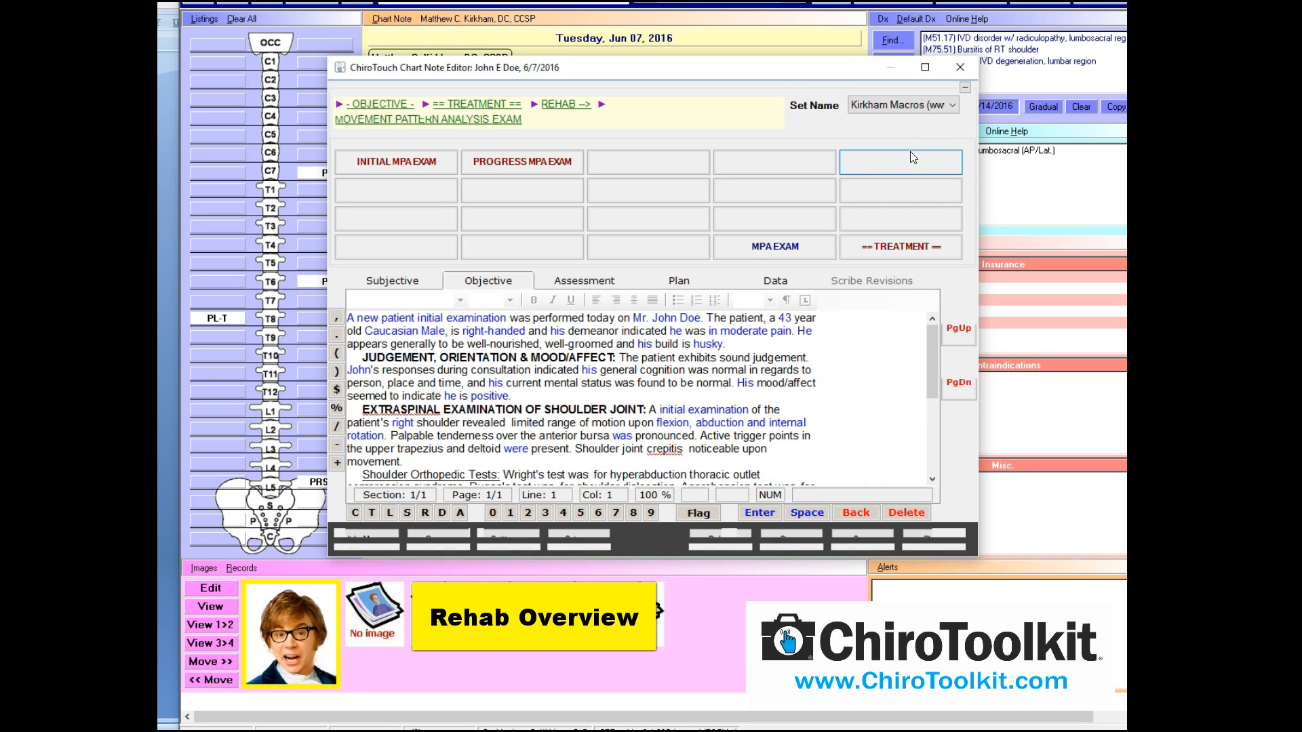
{"action": "left_click", "coordinate": [395, 161]}
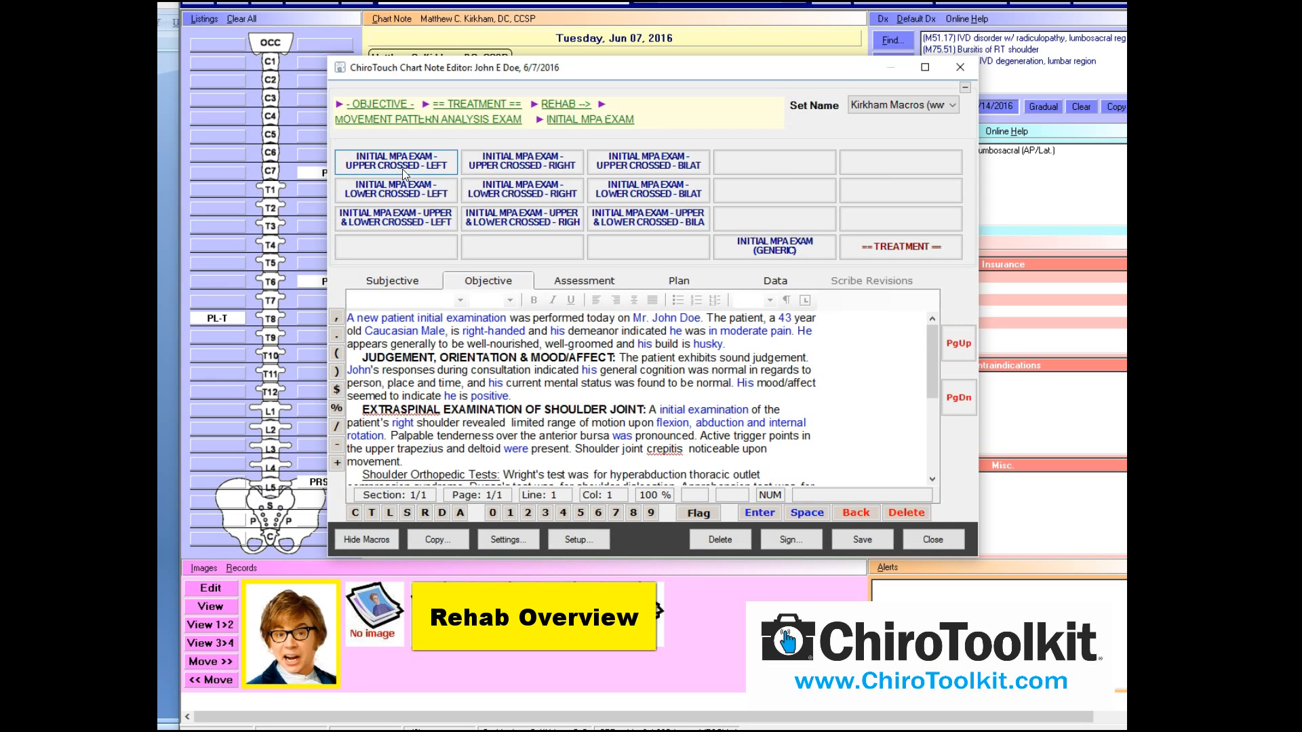
{"action": "scroll", "coordinate": [814, 395], "scroll_direction": "down", "scroll_amount": 3}
{"action": "left_click_drag", "start_coordinate": [807, 447], "coordinate": [444, 179]}
{"action": "key", "text": "Delete"}
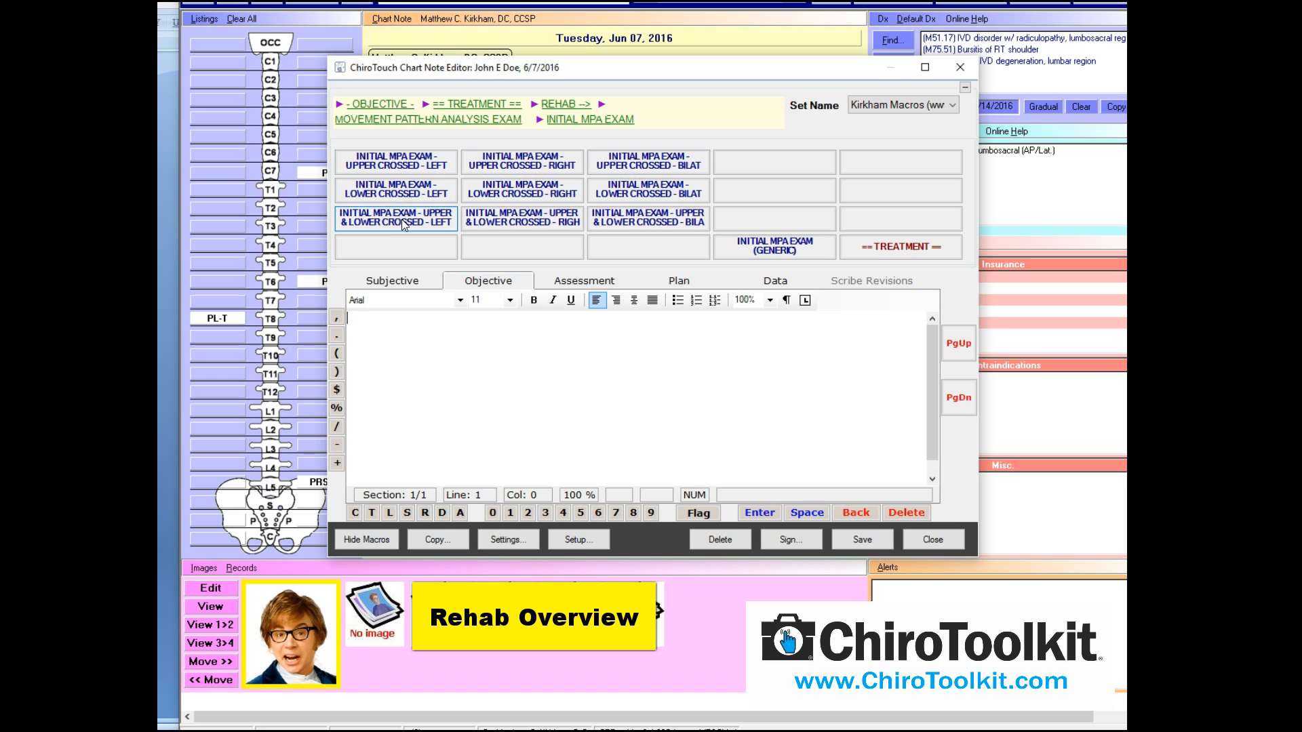
{"action": "left_click", "coordinate": [510, 122]}
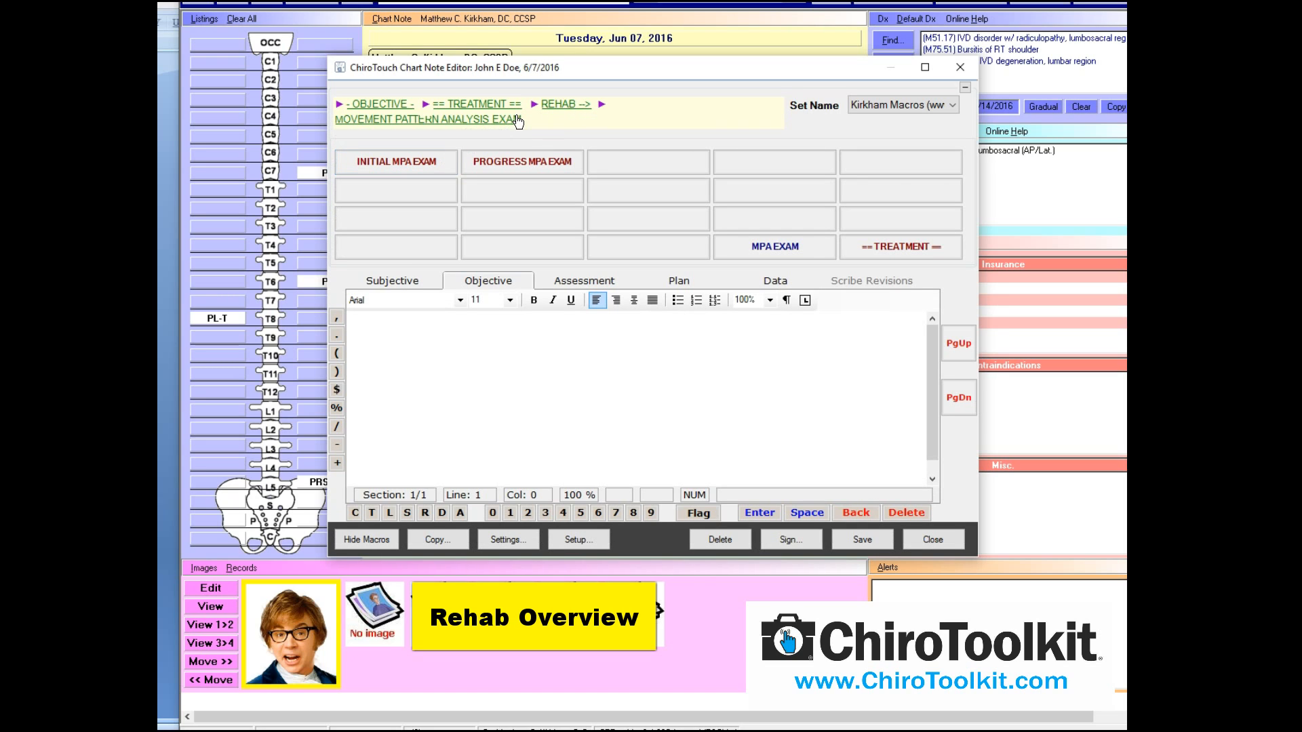
Browse the Lumbar Rehab visit and procedure macros, then go back to the rehab categories
{"action": "left_click", "coordinate": [547, 106]}
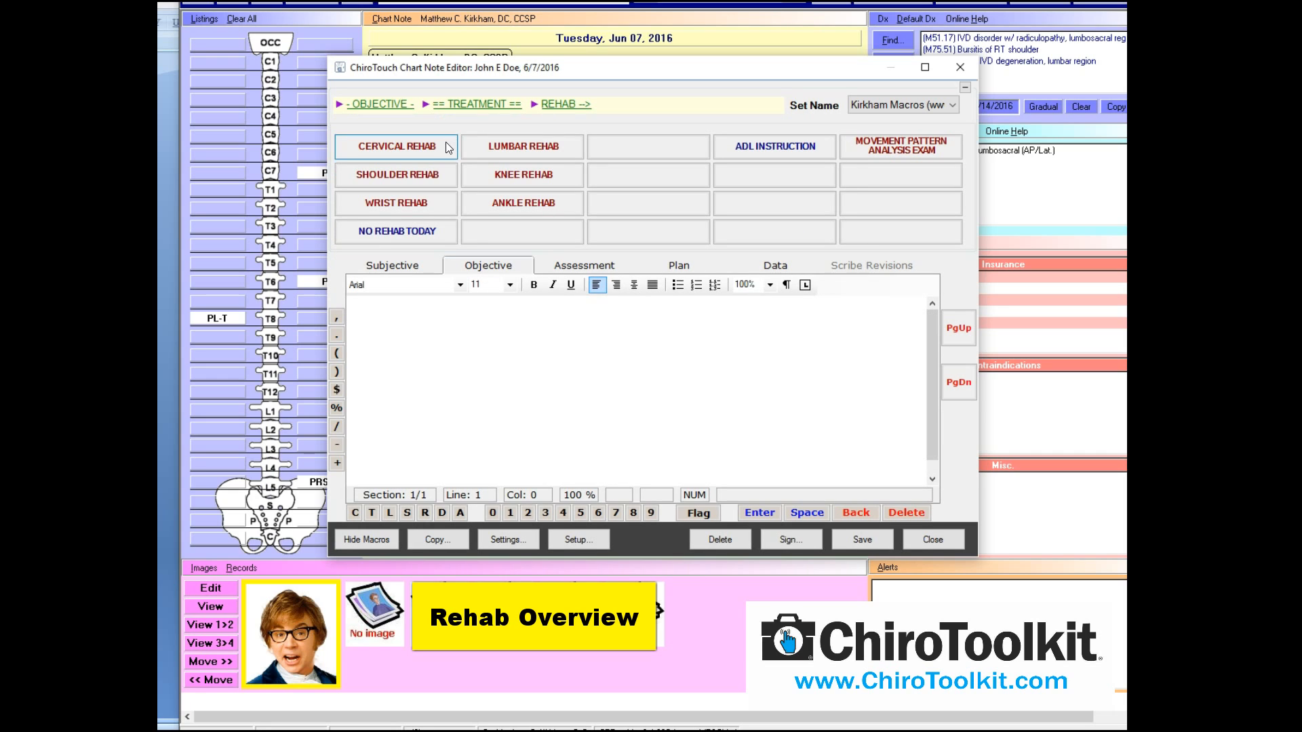
{"action": "left_click", "coordinate": [518, 148]}
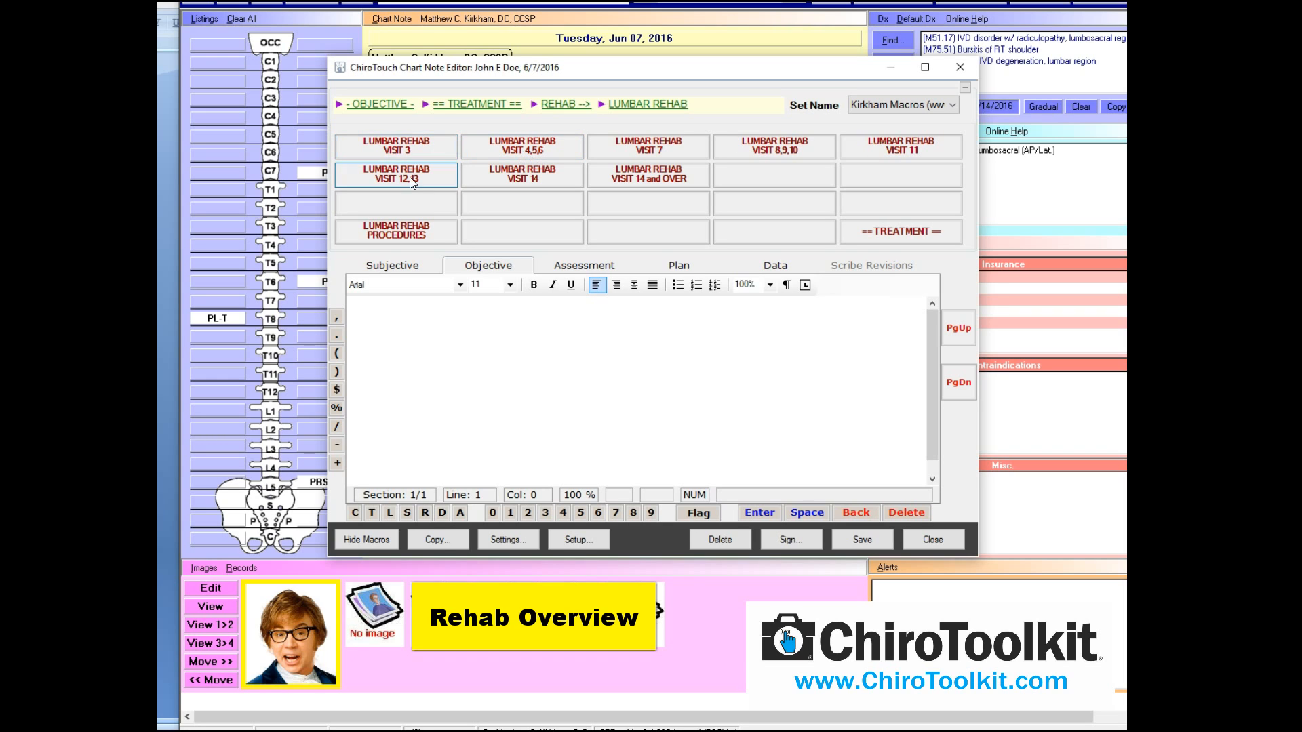
{"action": "left_click", "coordinate": [421, 228]}
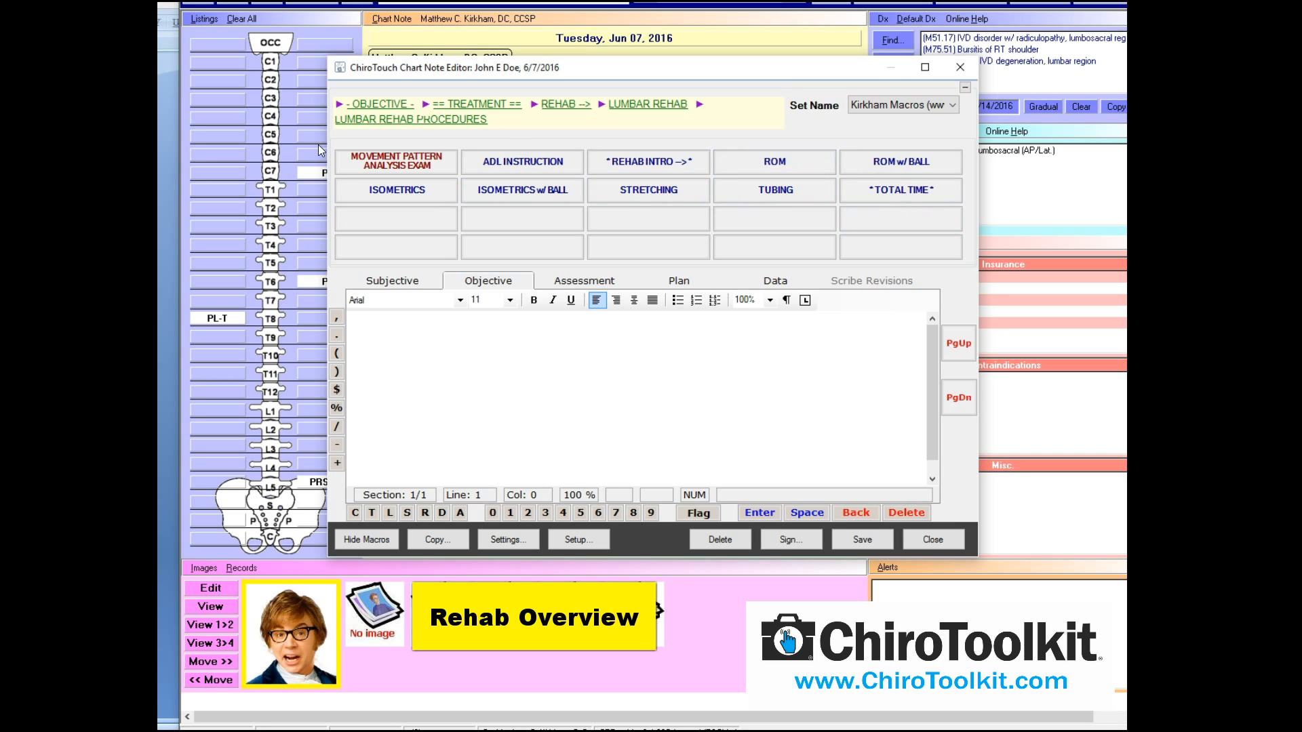
{"action": "left_click", "coordinate": [636, 111]}
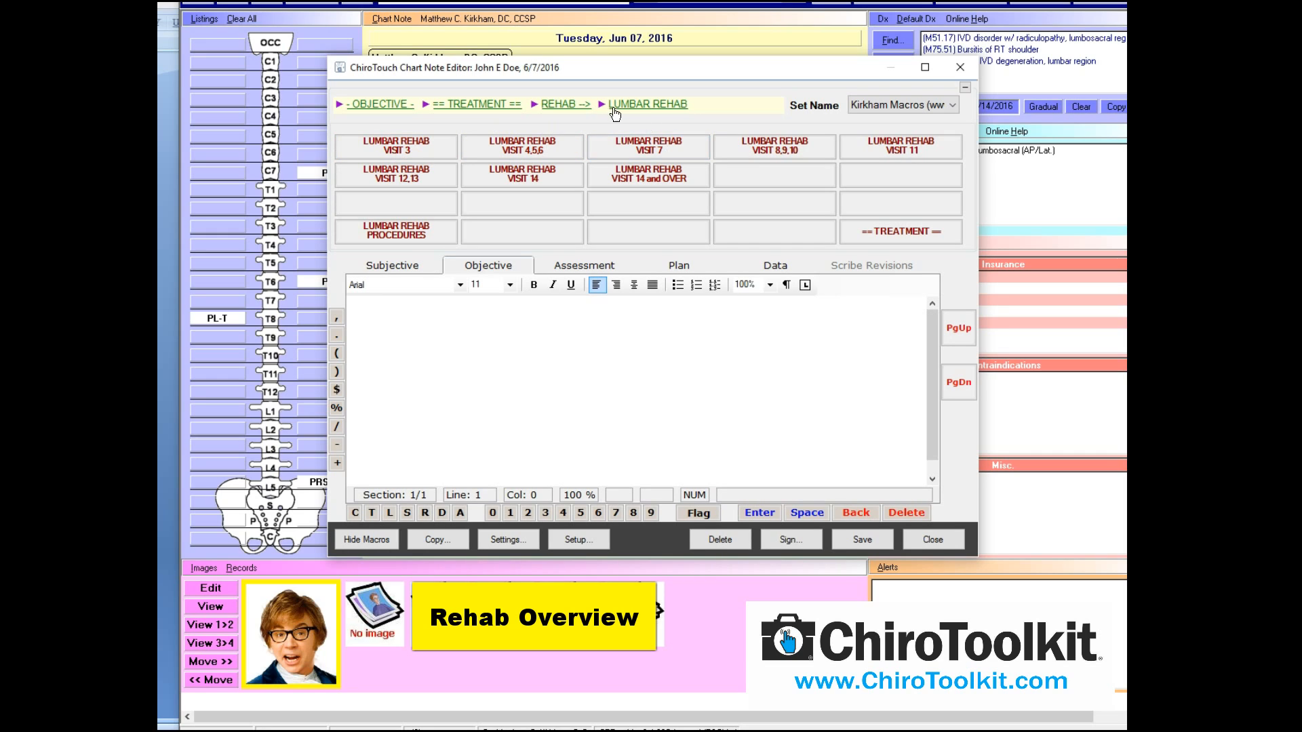
{"action": "left_click", "coordinate": [581, 105]}
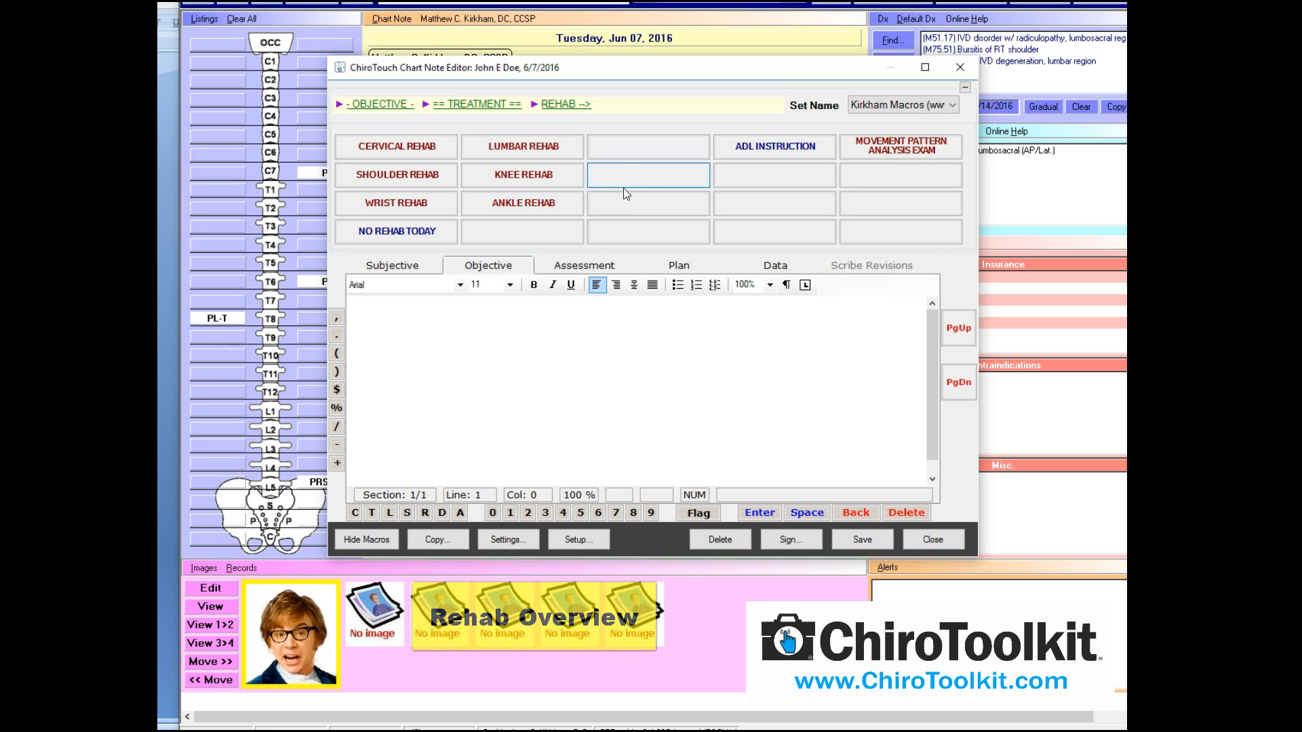
Cycle through the note's sections, then open the ASSESSMENTS macro group in Assessment
{"action": "left_click", "coordinate": [429, 269]}
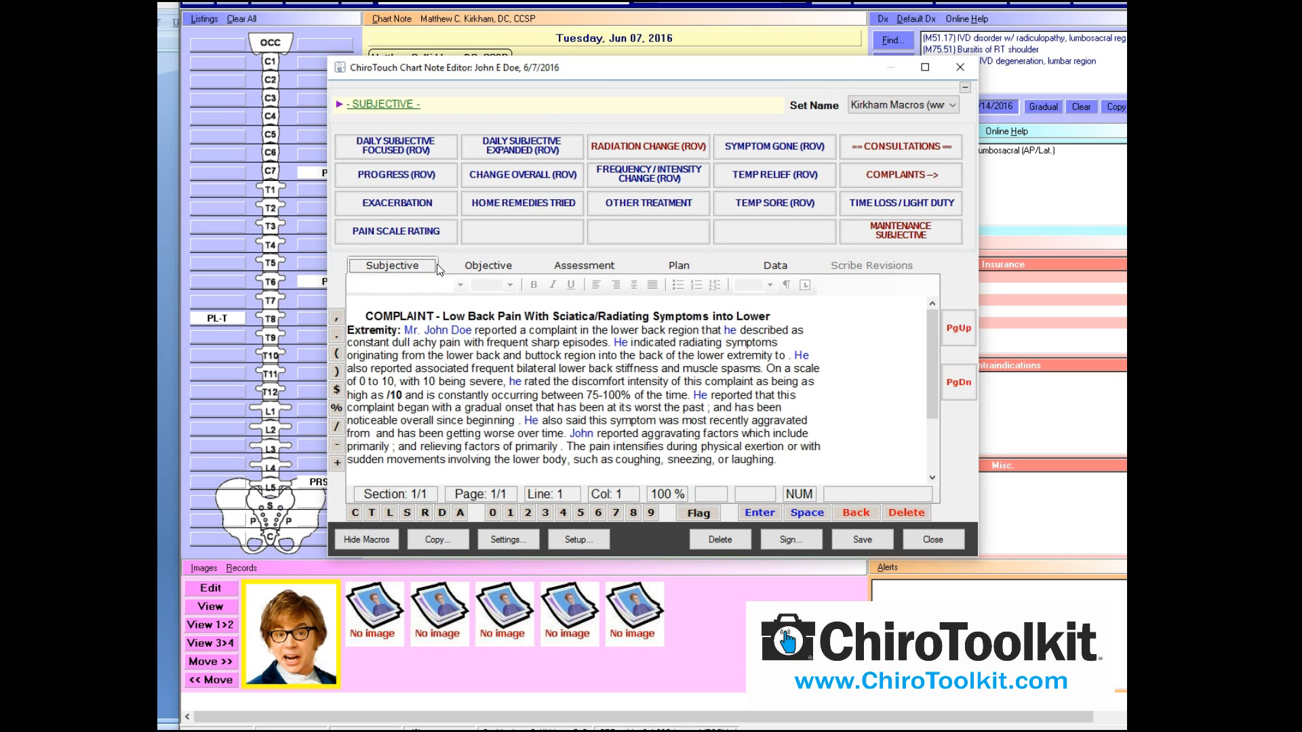
{"action": "left_click", "coordinate": [502, 268]}
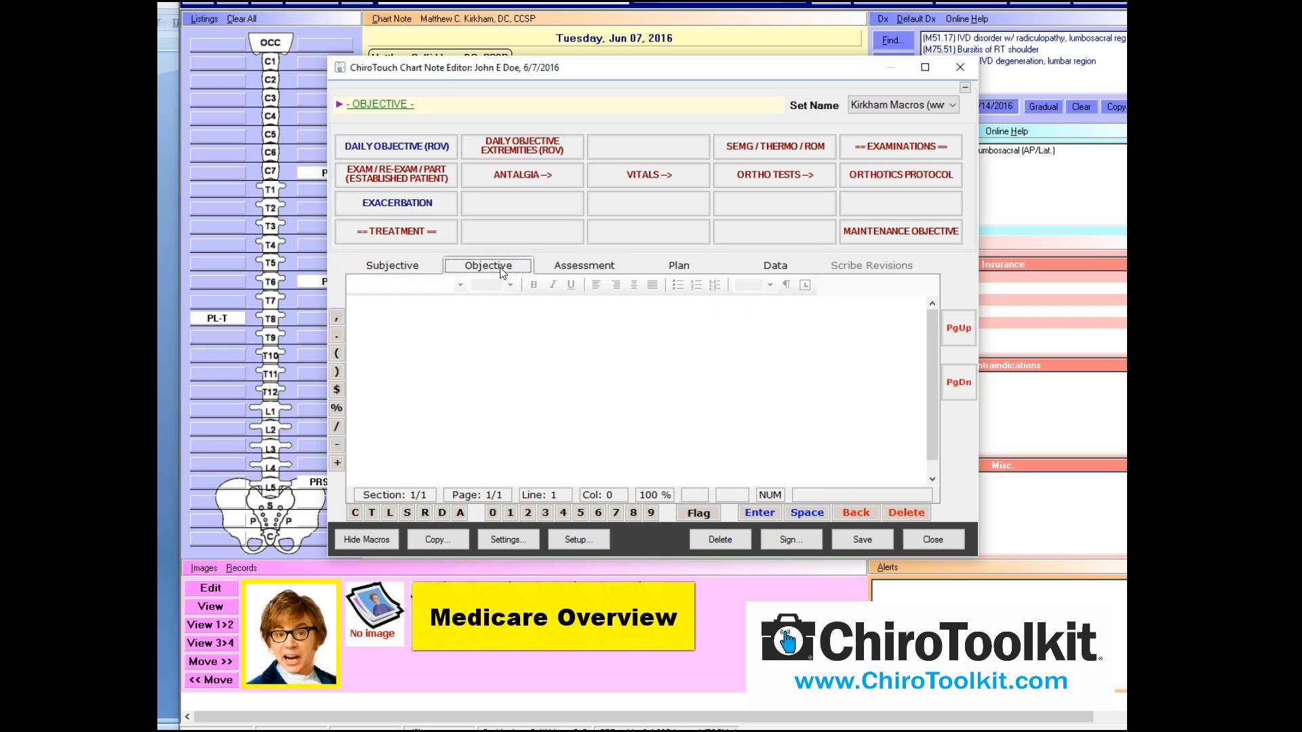
{"action": "left_click", "coordinate": [548, 267]}
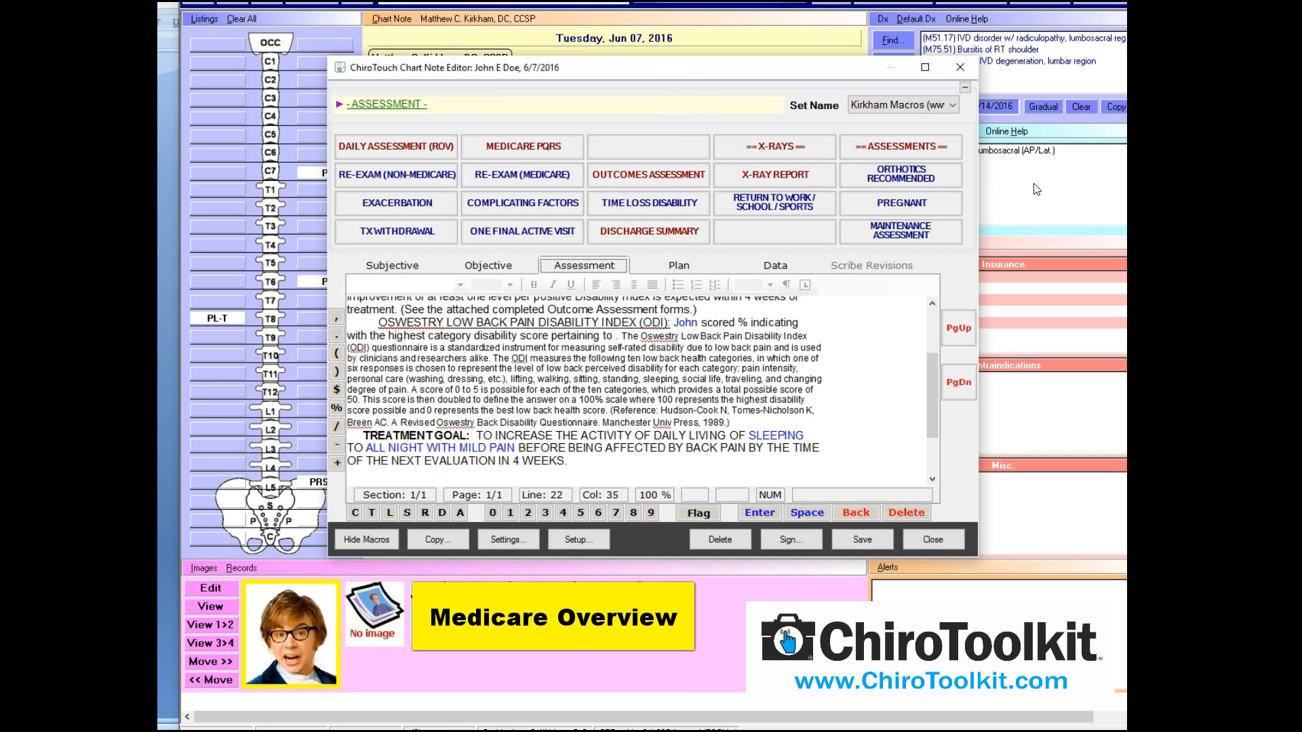
{"action": "left_click", "coordinate": [657, 271]}
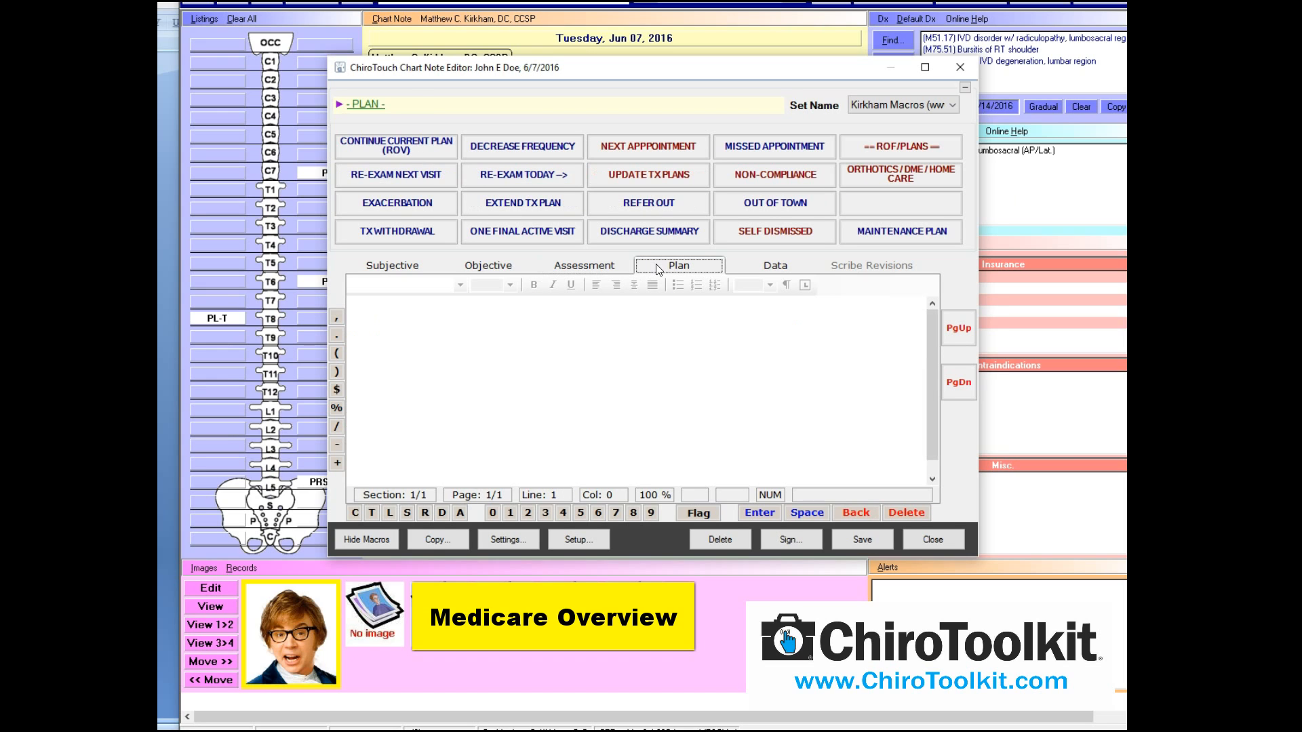
{"action": "left_click", "coordinate": [582, 270]}
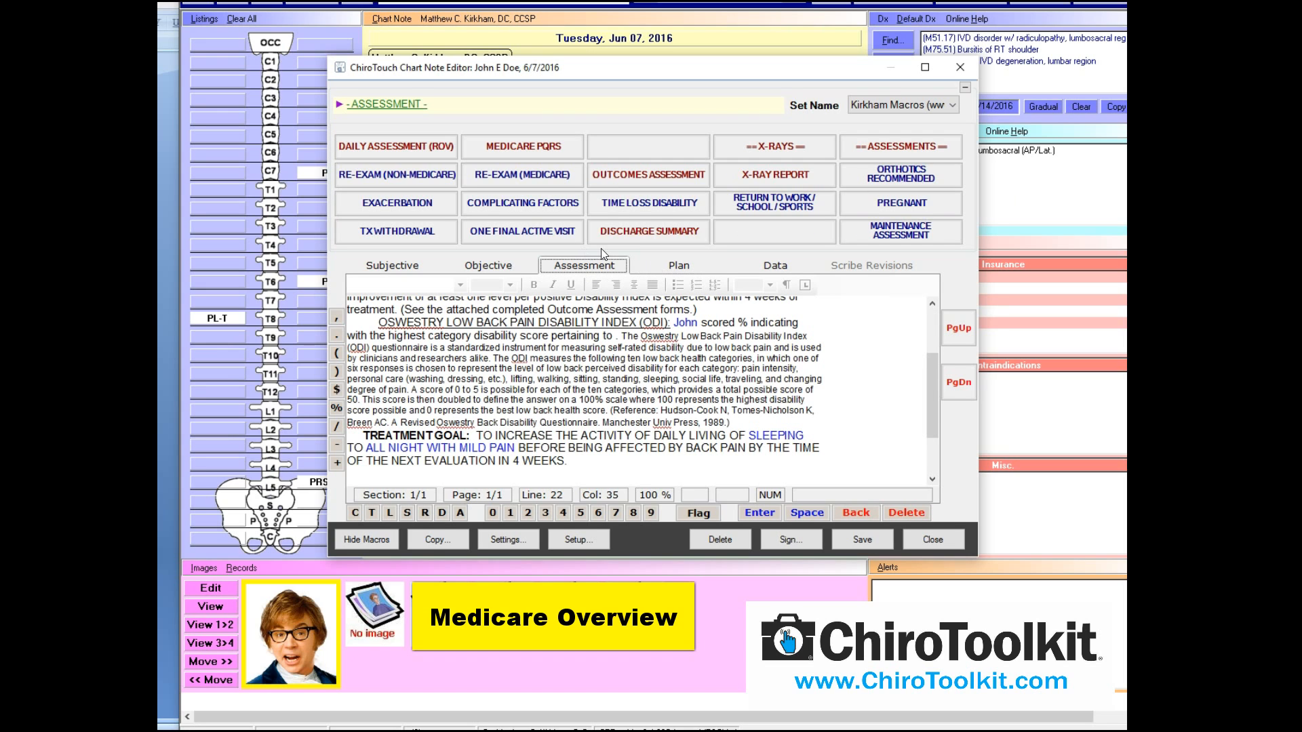
{"action": "left_click", "coordinate": [857, 146]}
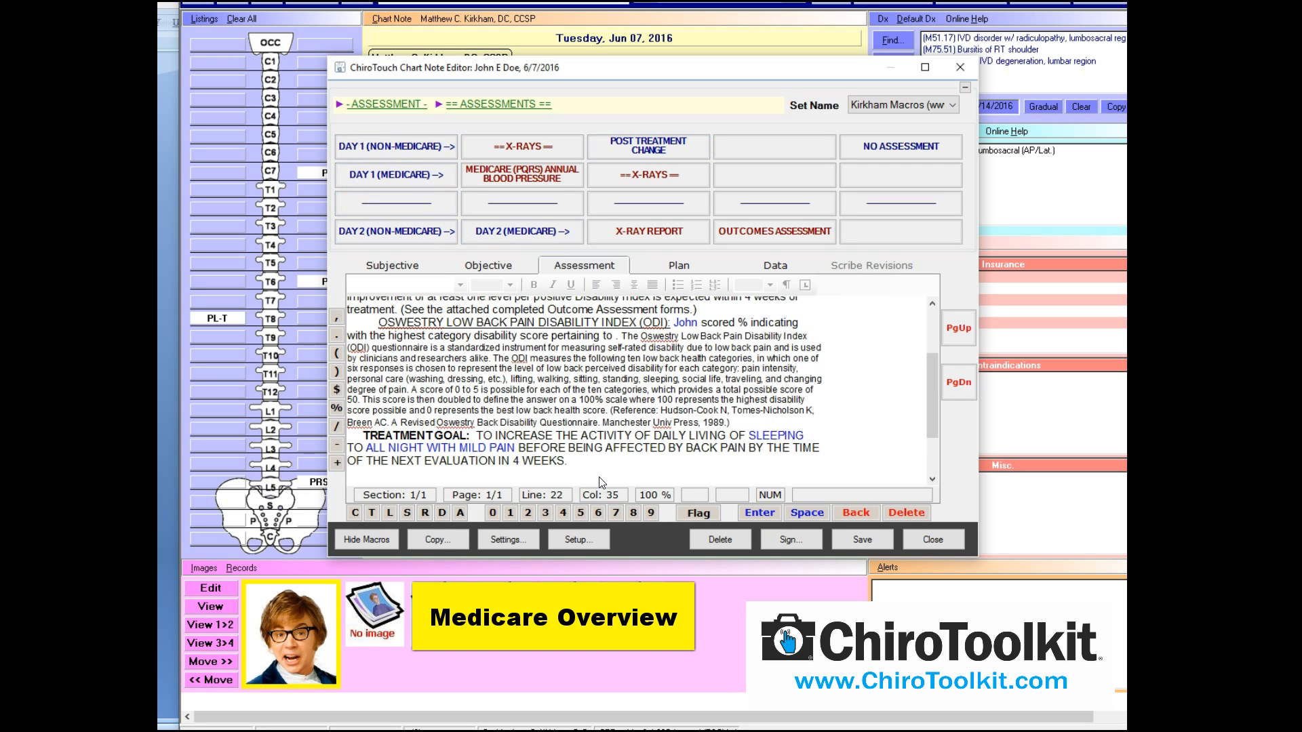
Select and delete all existing text in the Assessment editor
{"action": "key", "text": "ctrl+a"}
{"action": "key", "text": "Delete"}
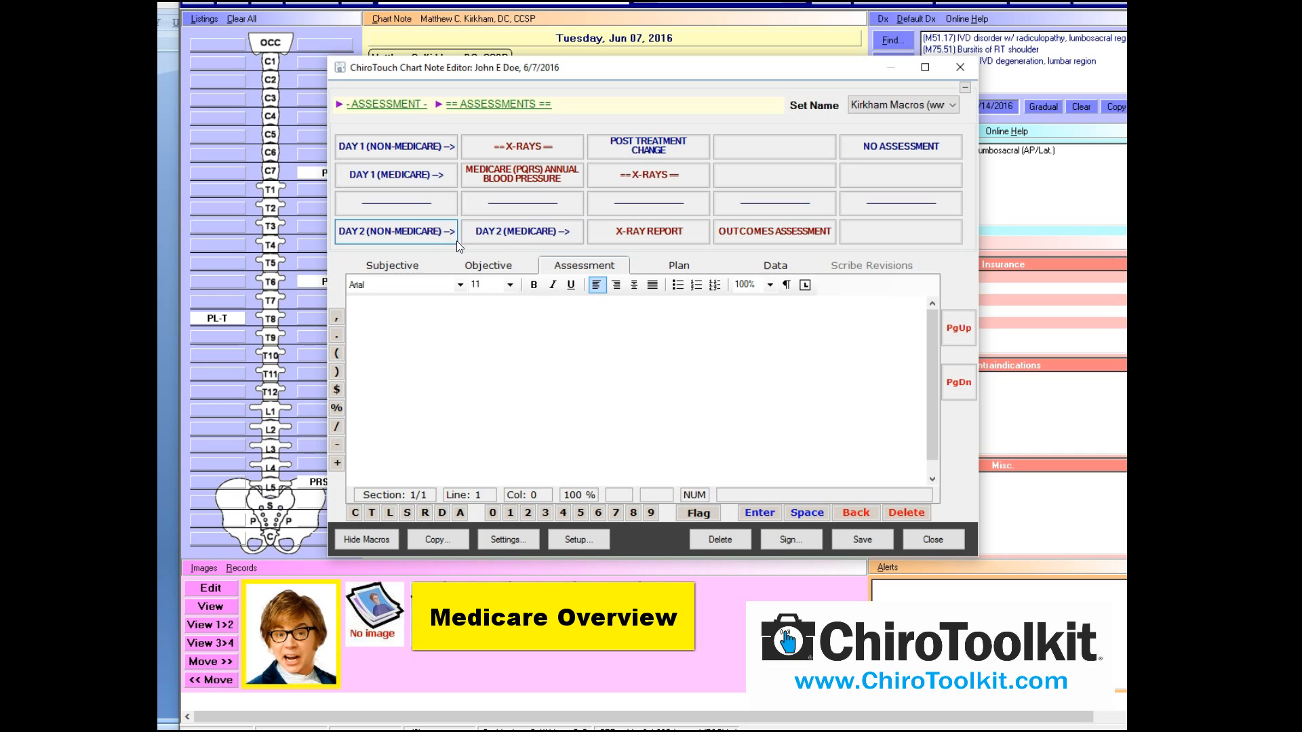
Run DAY 2 (MEDICARE) with GOOD prognosis, slight relief, chronicity and disc degeneration factors
{"action": "left_click", "coordinate": [512, 235]}
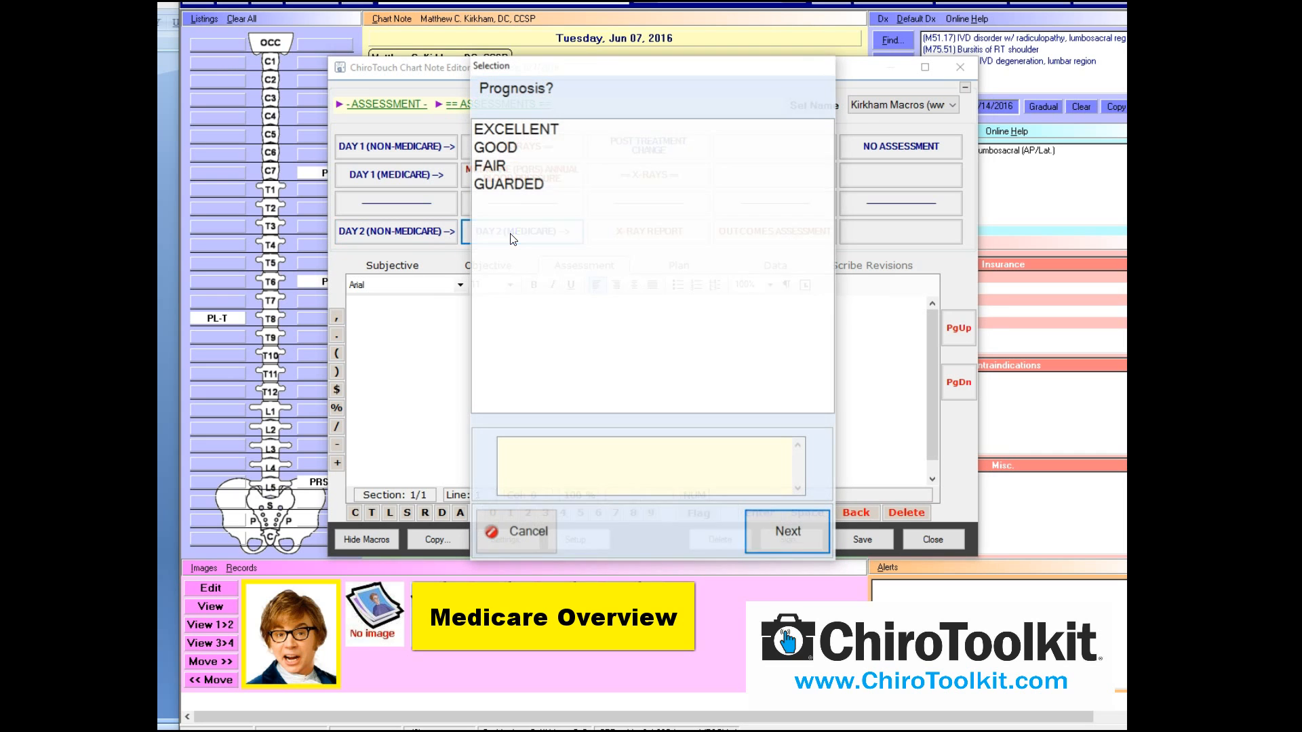
{"action": "left_click", "coordinate": [516, 130]}
{"action": "left_click", "coordinate": [519, 146]}
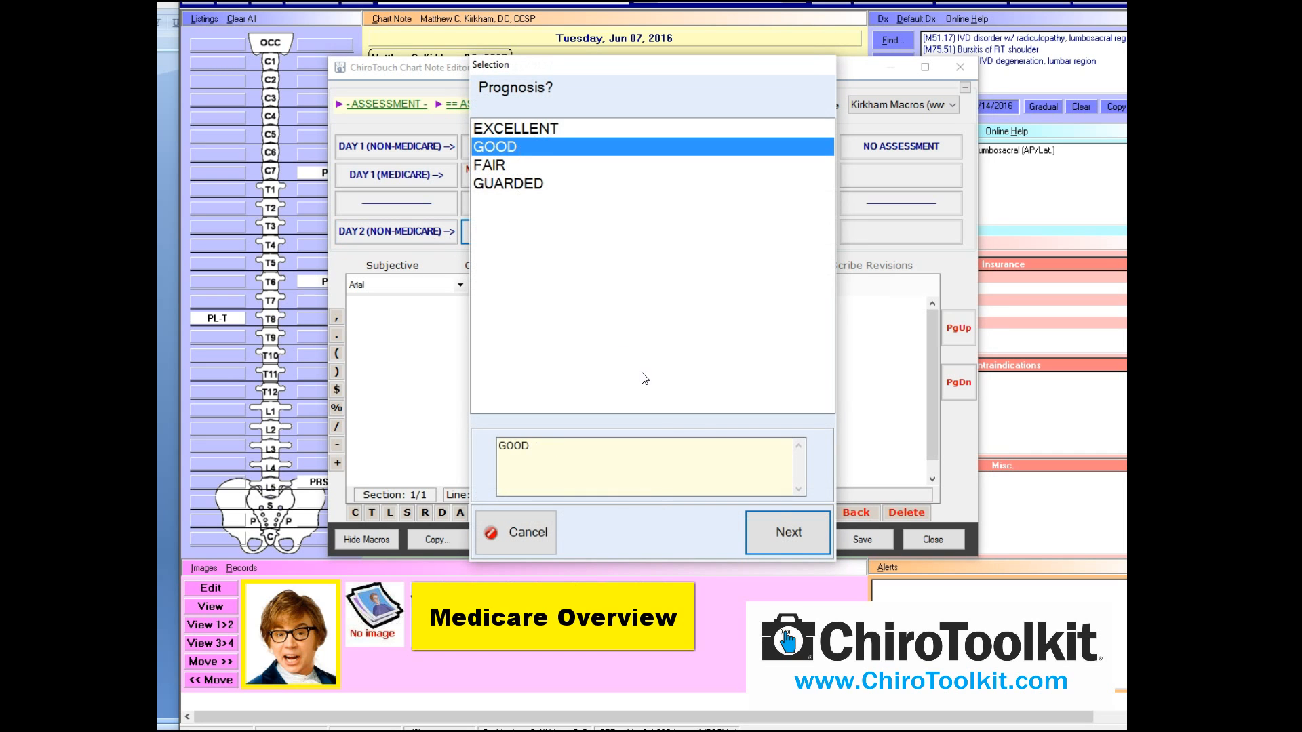
{"action": "left_click", "coordinate": [789, 521]}
{"action": "left_click", "coordinate": [535, 168]}
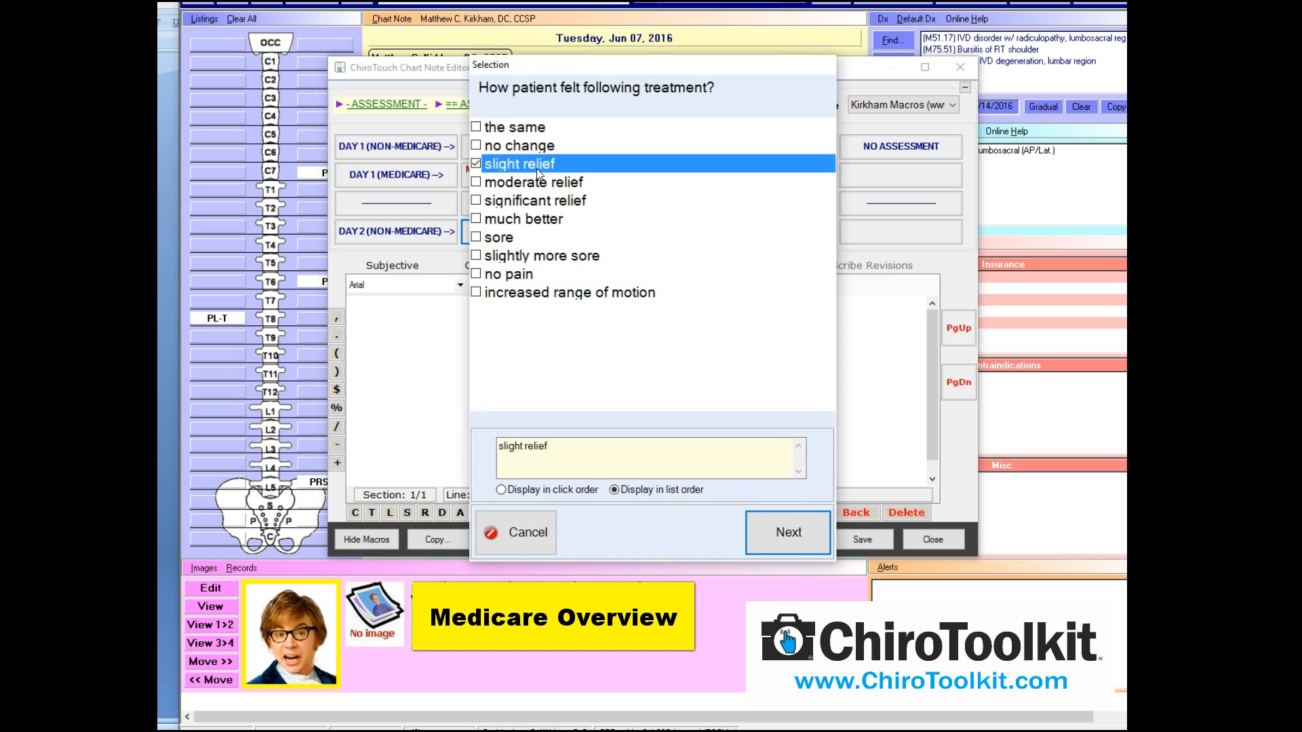
{"action": "left_click", "coordinate": [779, 531]}
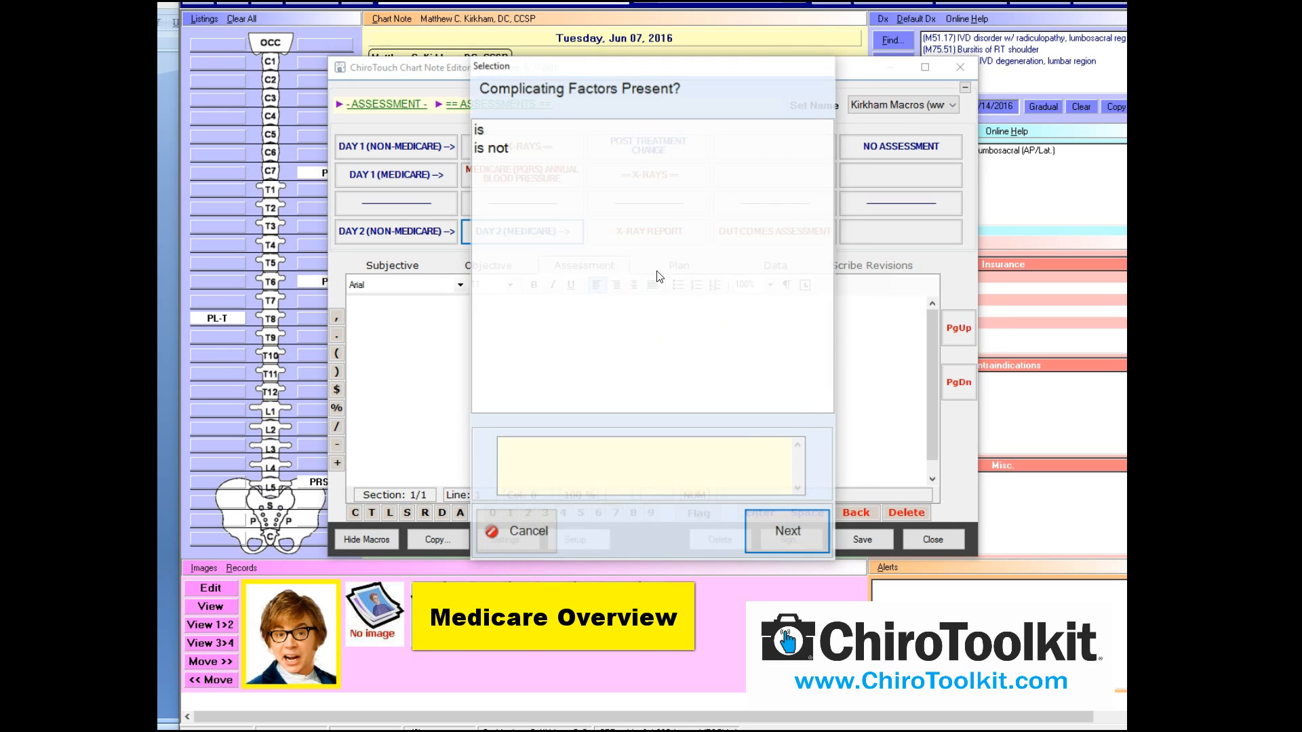
{"action": "left_click", "coordinate": [505, 130]}
{"action": "left_click", "coordinate": [800, 517]}
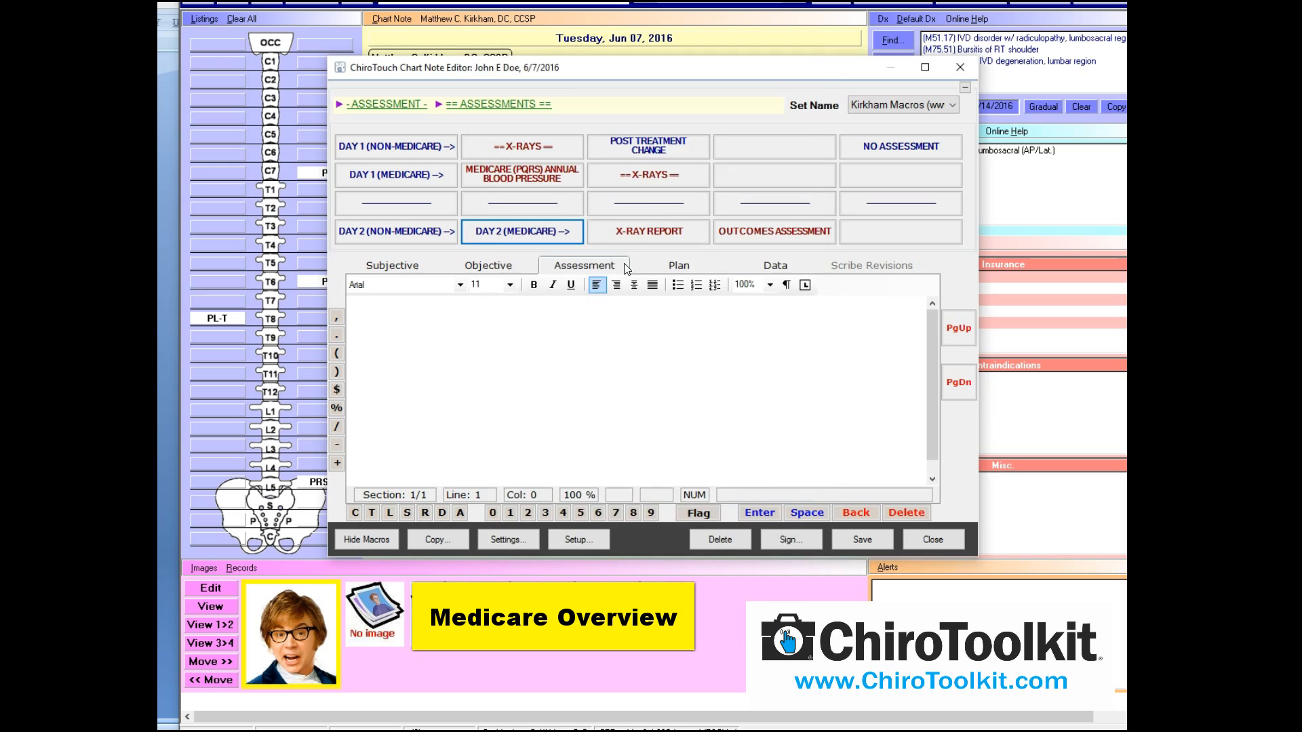
{"action": "left_click", "coordinate": [556, 237]}
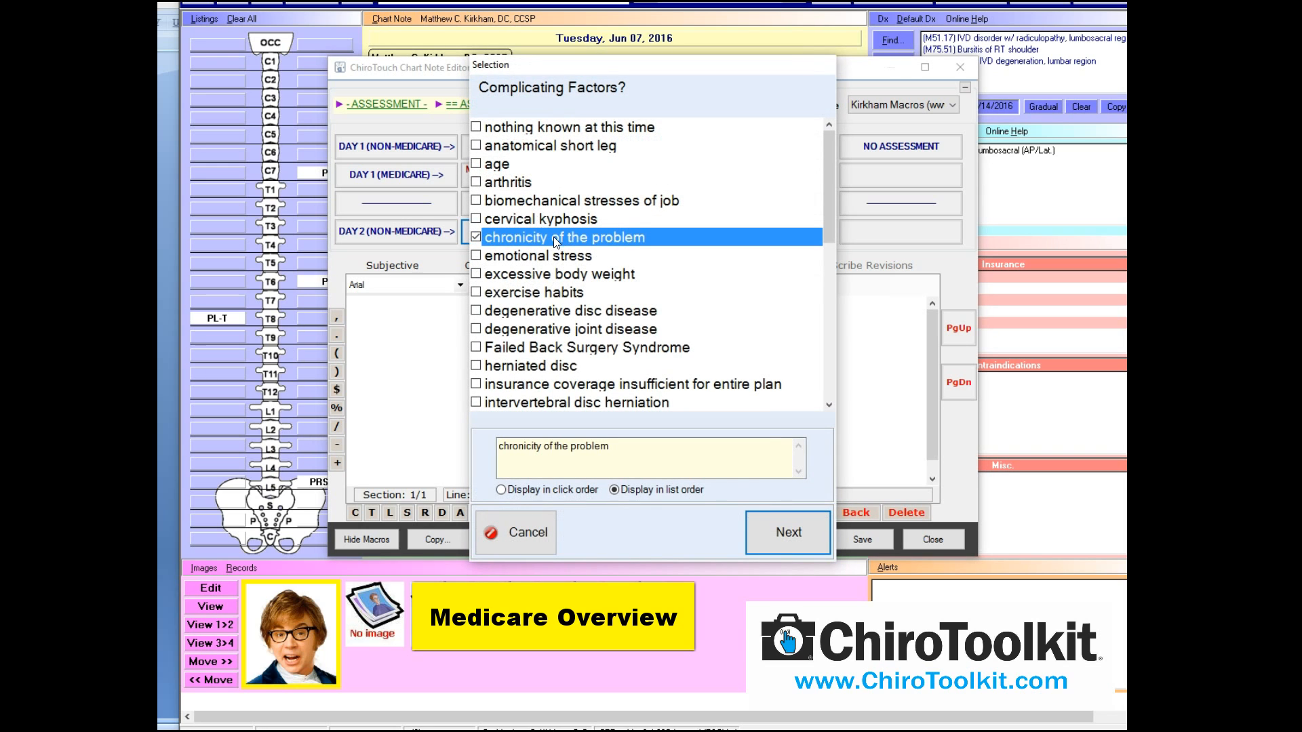
{"action": "left_click", "coordinate": [596, 310]}
{"action": "left_click", "coordinate": [771, 520]}
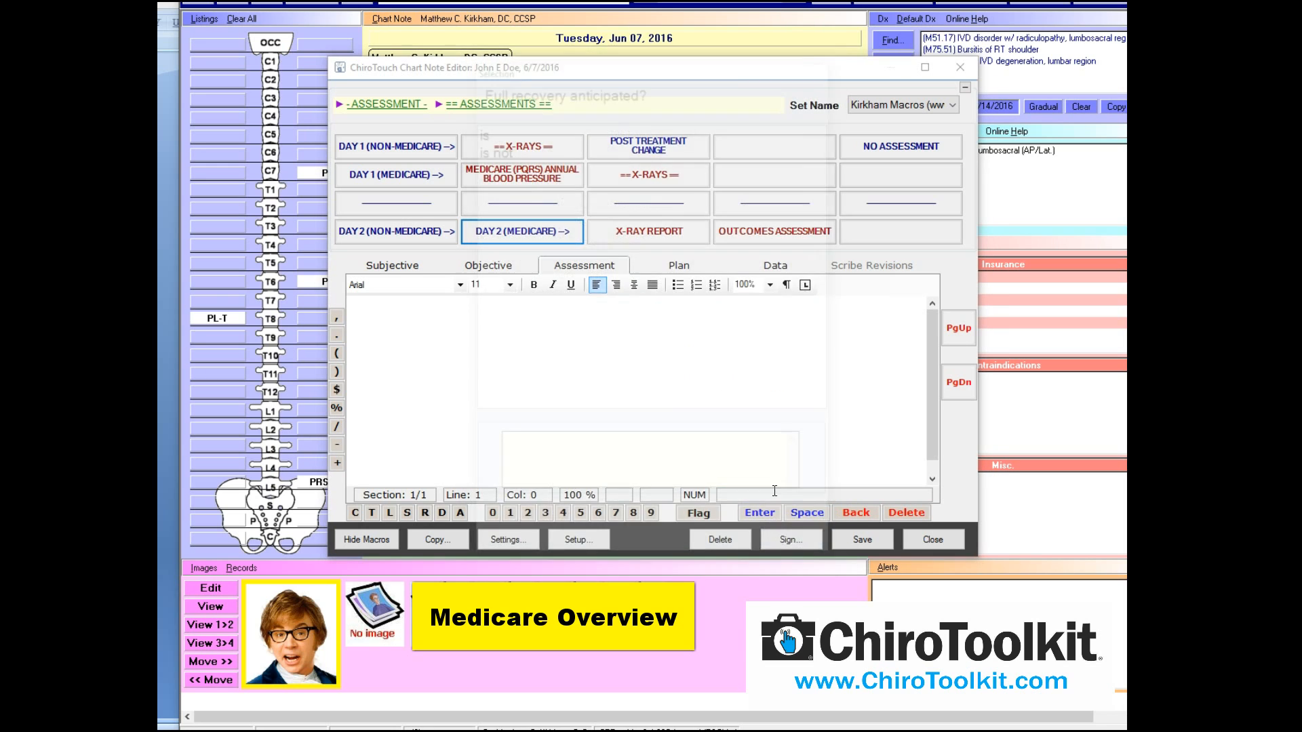
Answer full recovery, normal treatment time, no contraindications, QVAS and Roland-Morris used; insert text
{"action": "left_click", "coordinate": [529, 129]}
{"action": "left_click", "coordinate": [783, 533]}
{"action": "left_click", "coordinate": [554, 129]}
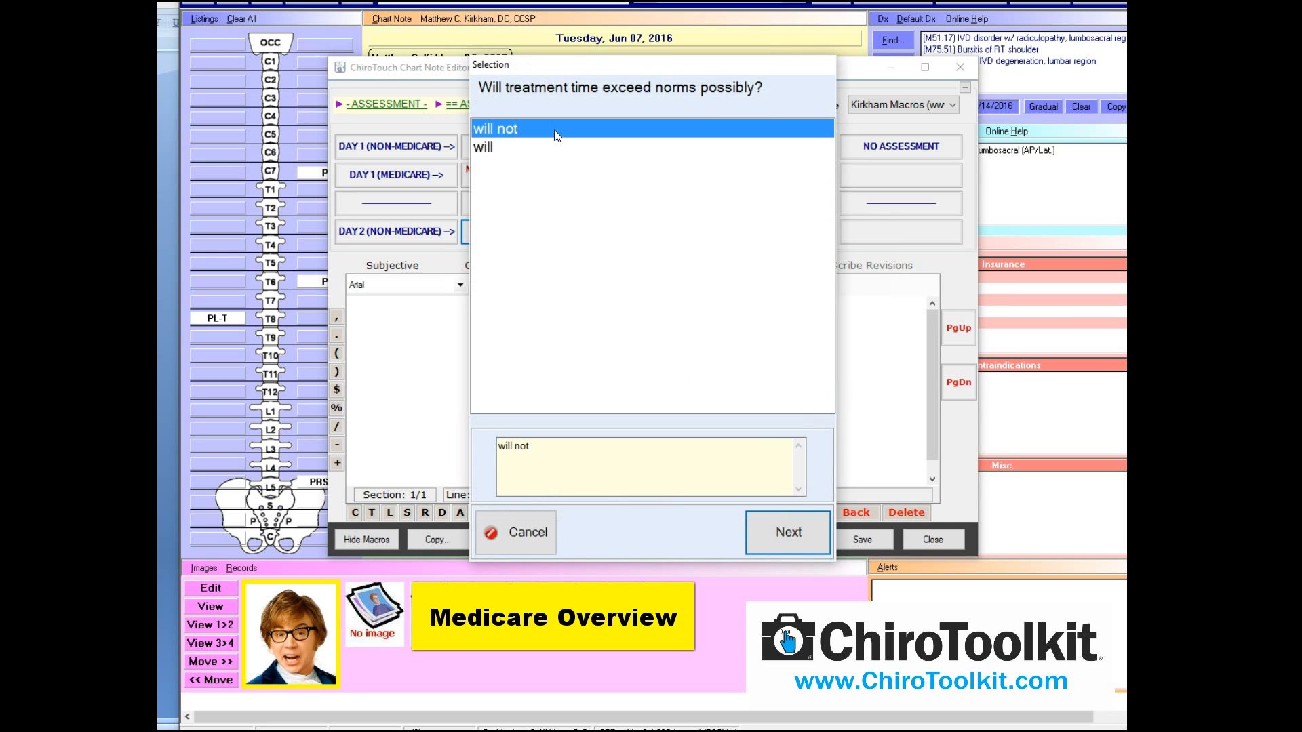
{"action": "left_click", "coordinate": [790, 527]}
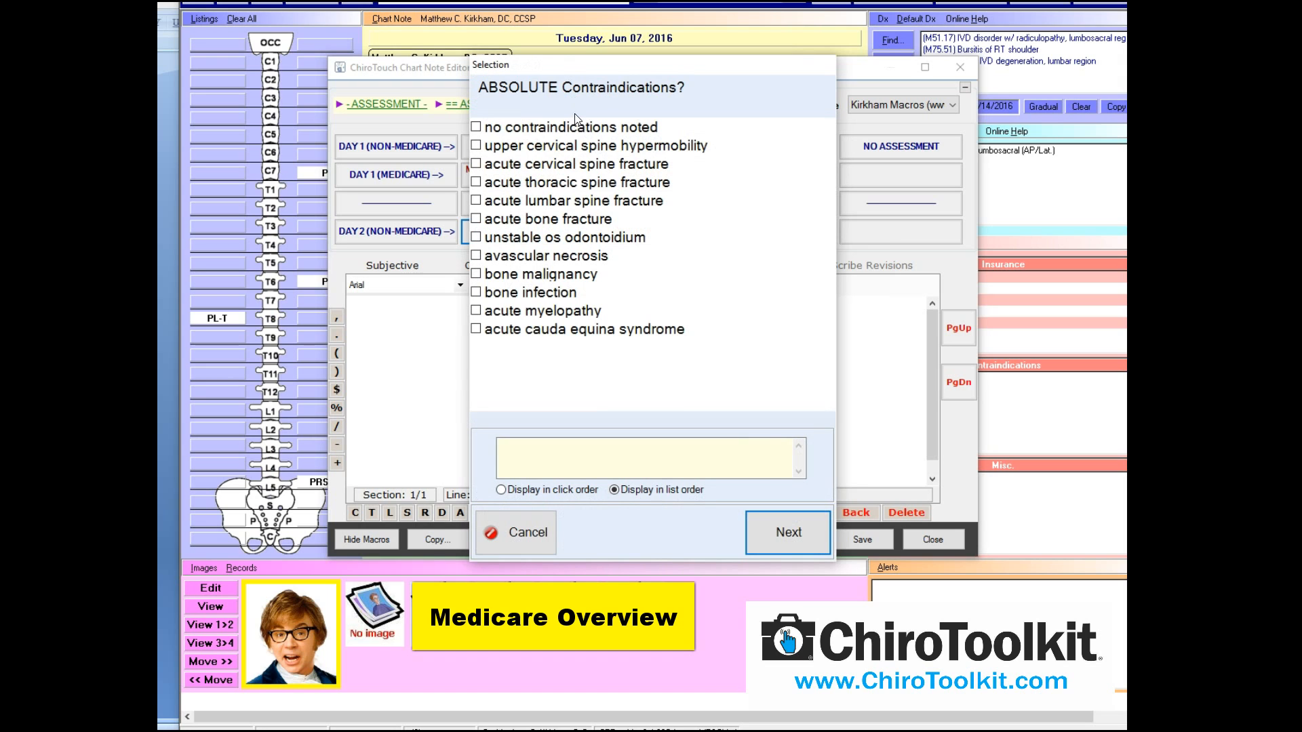
{"action": "left_click", "coordinate": [519, 130]}
{"action": "left_click", "coordinate": [766, 541]}
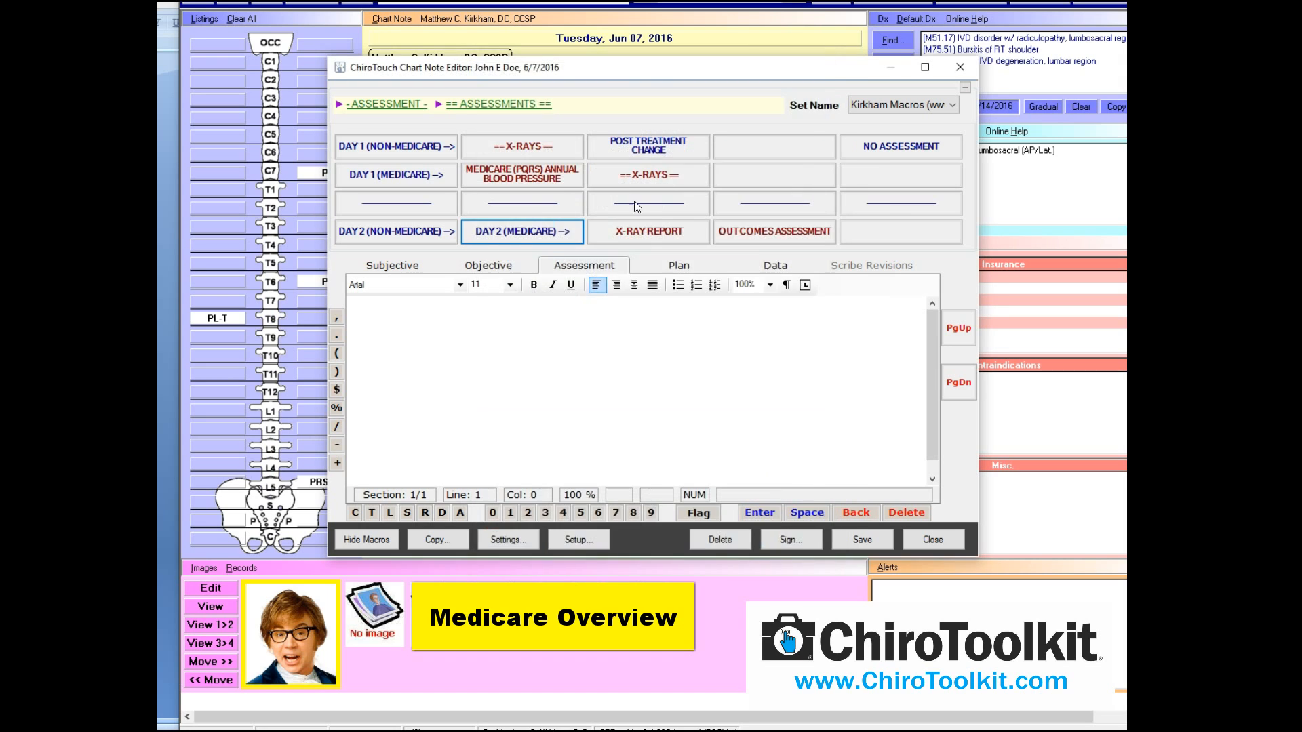
{"action": "left_click", "coordinate": [590, 128]}
{"action": "left_click", "coordinate": [785, 536]}
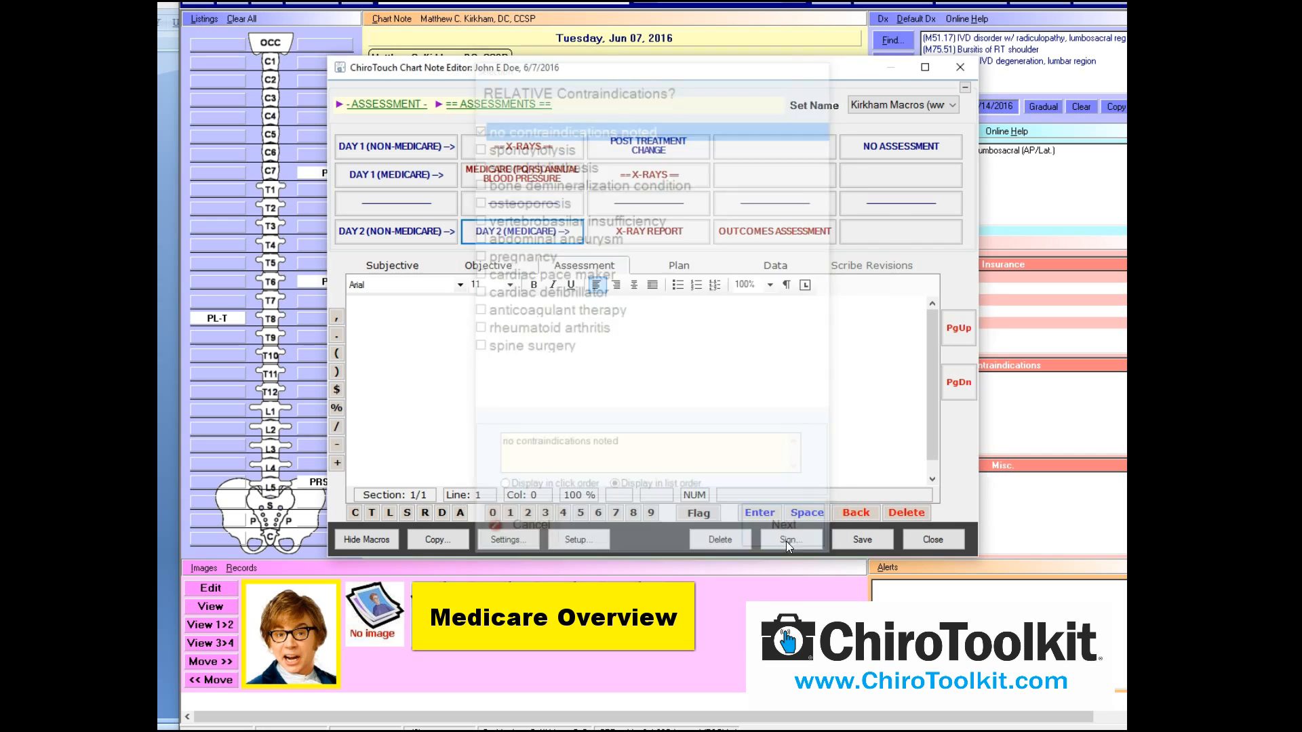
{"action": "left_click", "coordinate": [582, 128]}
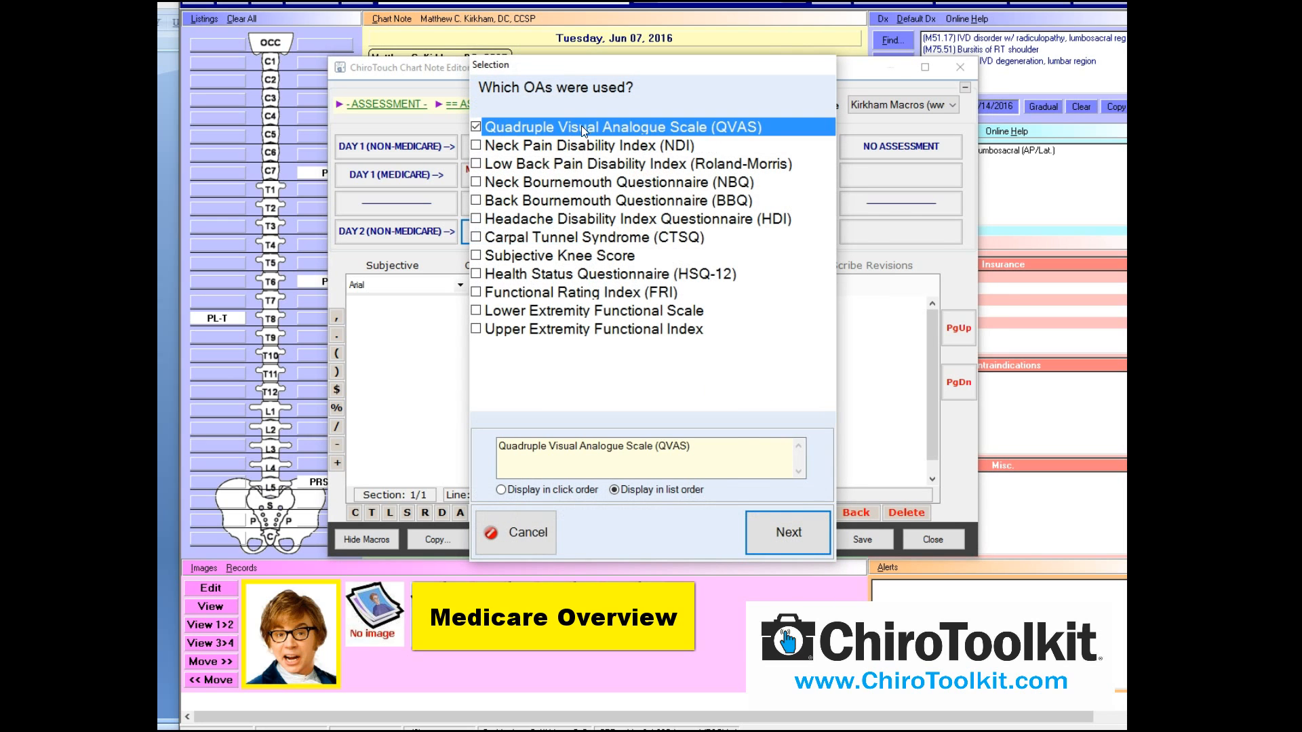
{"action": "left_click", "coordinate": [583, 164]}
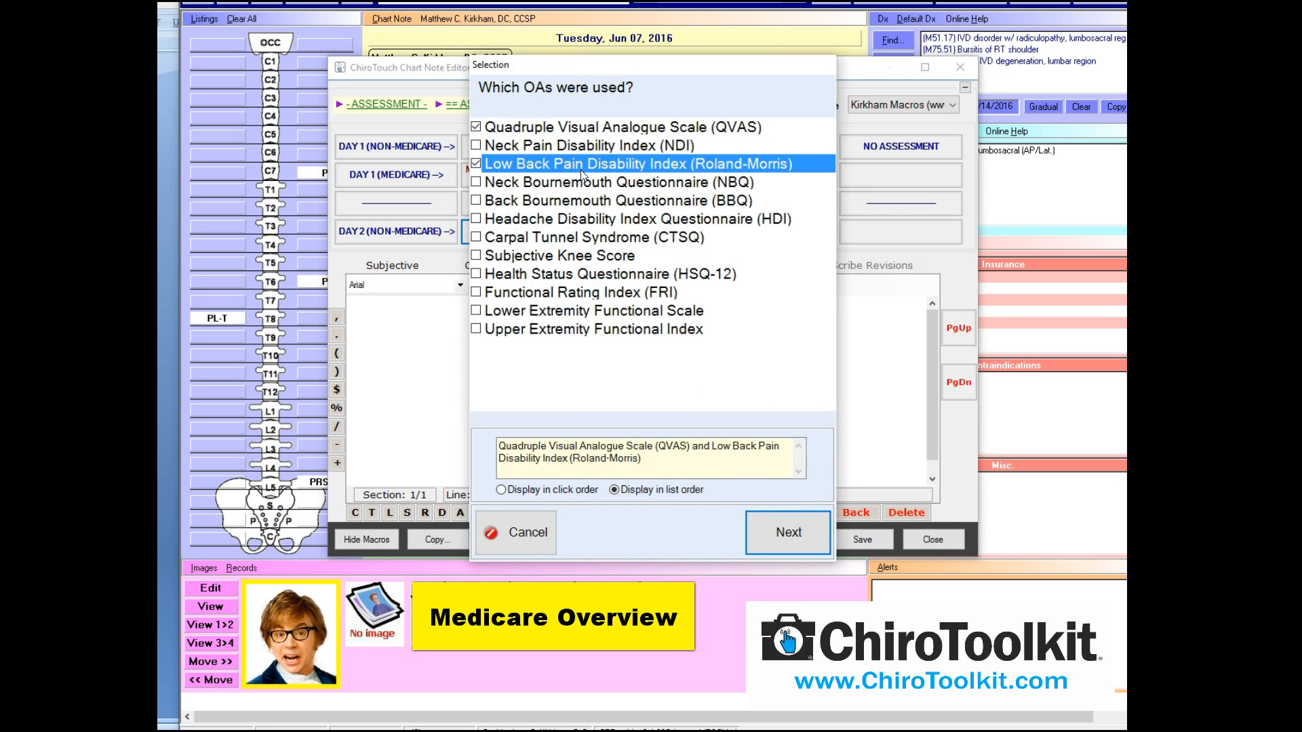
{"action": "left_click", "coordinate": [776, 539]}
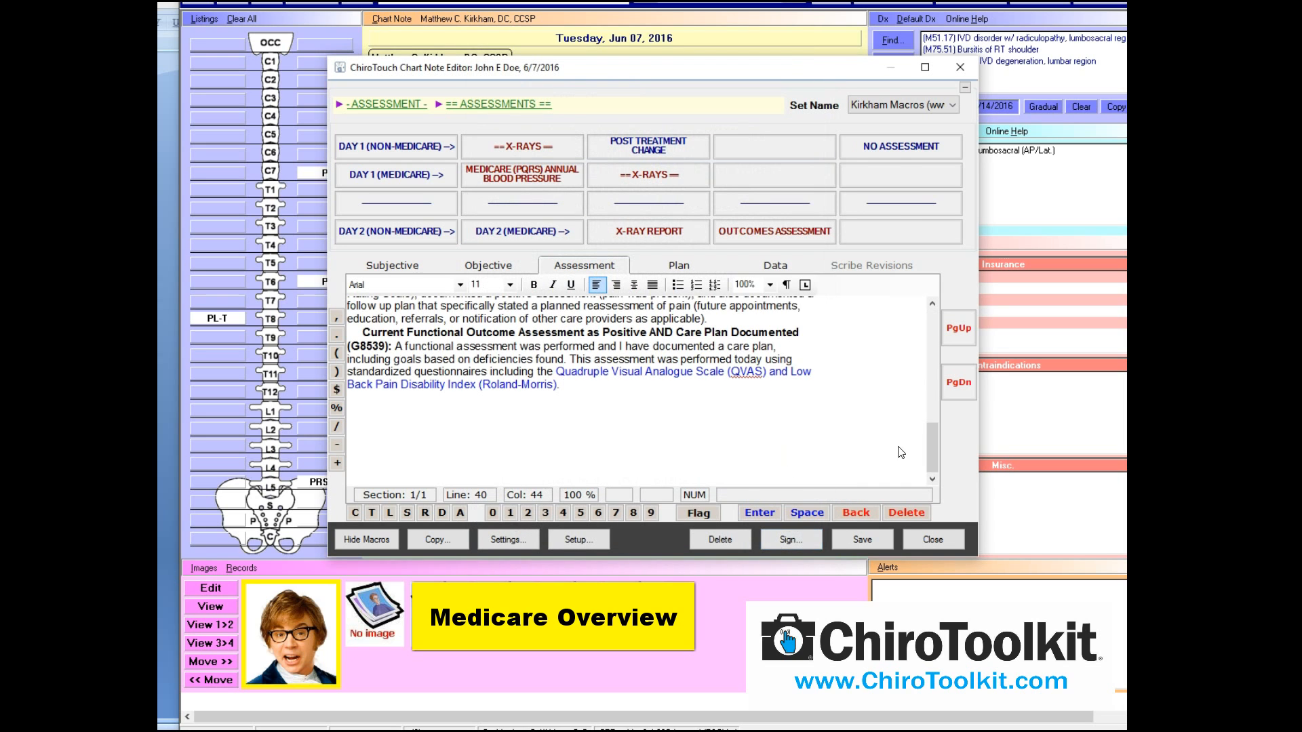
Scroll through the generated Day 2 Medicare assessment text to review it
{"action": "left_click_drag", "start_coordinate": [933, 442], "coordinate": [934, 320]}
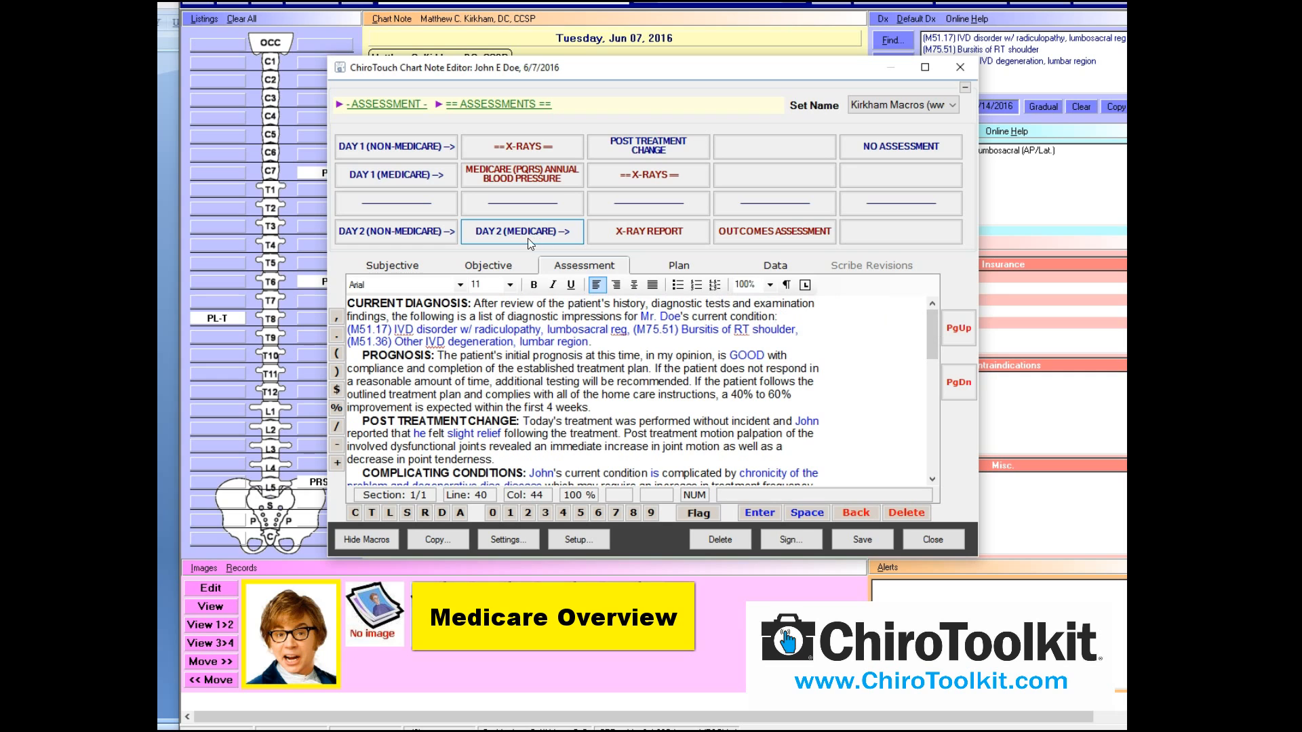
{"action": "left_click_drag", "start_coordinate": [934, 327], "coordinate": [933, 320]}
{"action": "left_click_drag", "start_coordinate": [933, 327], "coordinate": [931, 422]}
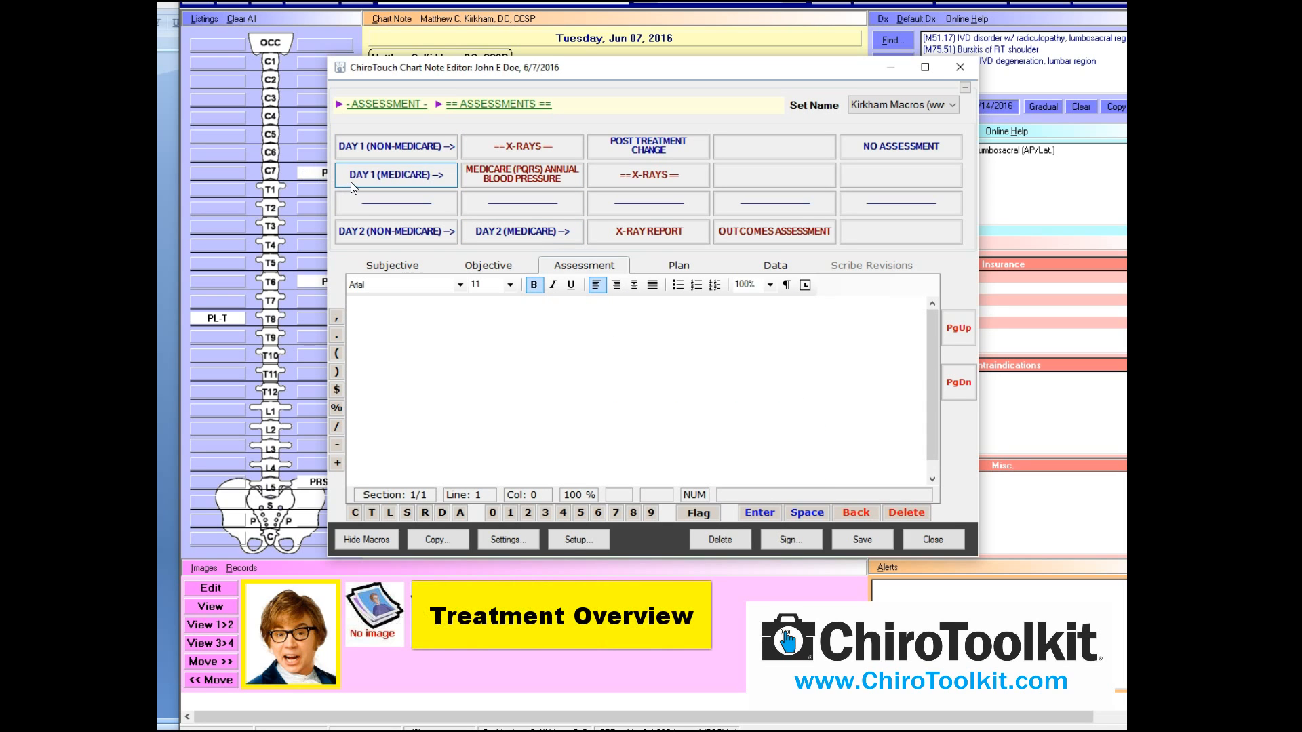
Switch the chart note to its empty Objective section
{"action": "left_click", "coordinate": [495, 267]}
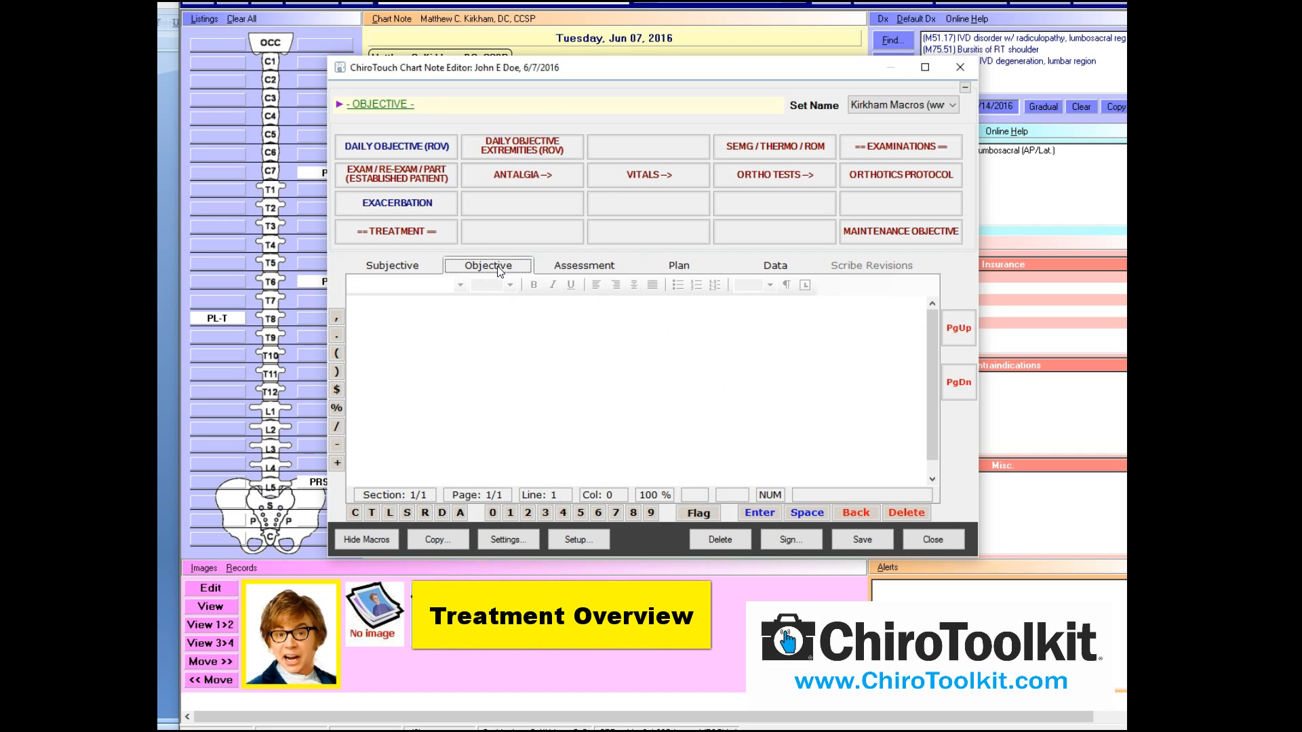
Insert the Treatment Intro and the non-Medicare active 1-2 regions CMT intro paragraph into Objective
{"action": "left_click", "coordinate": [421, 234]}
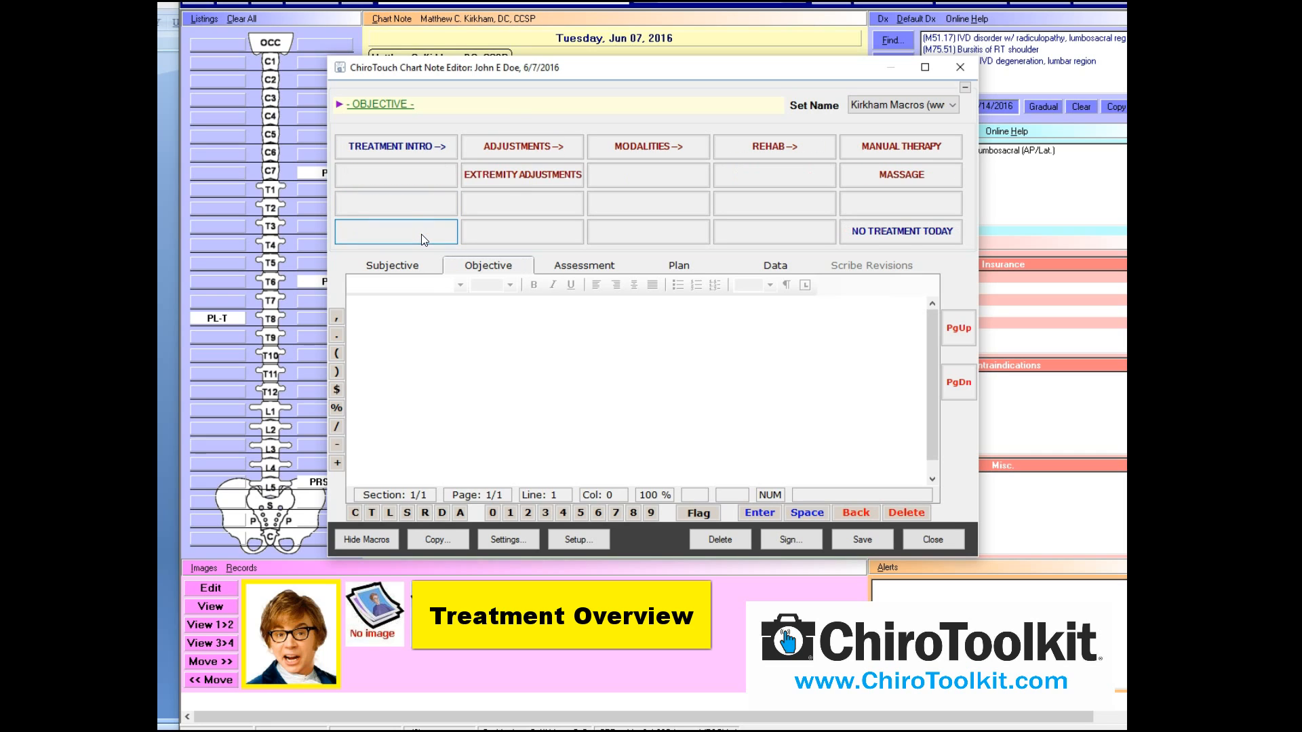
{"action": "left_click", "coordinate": [392, 154]}
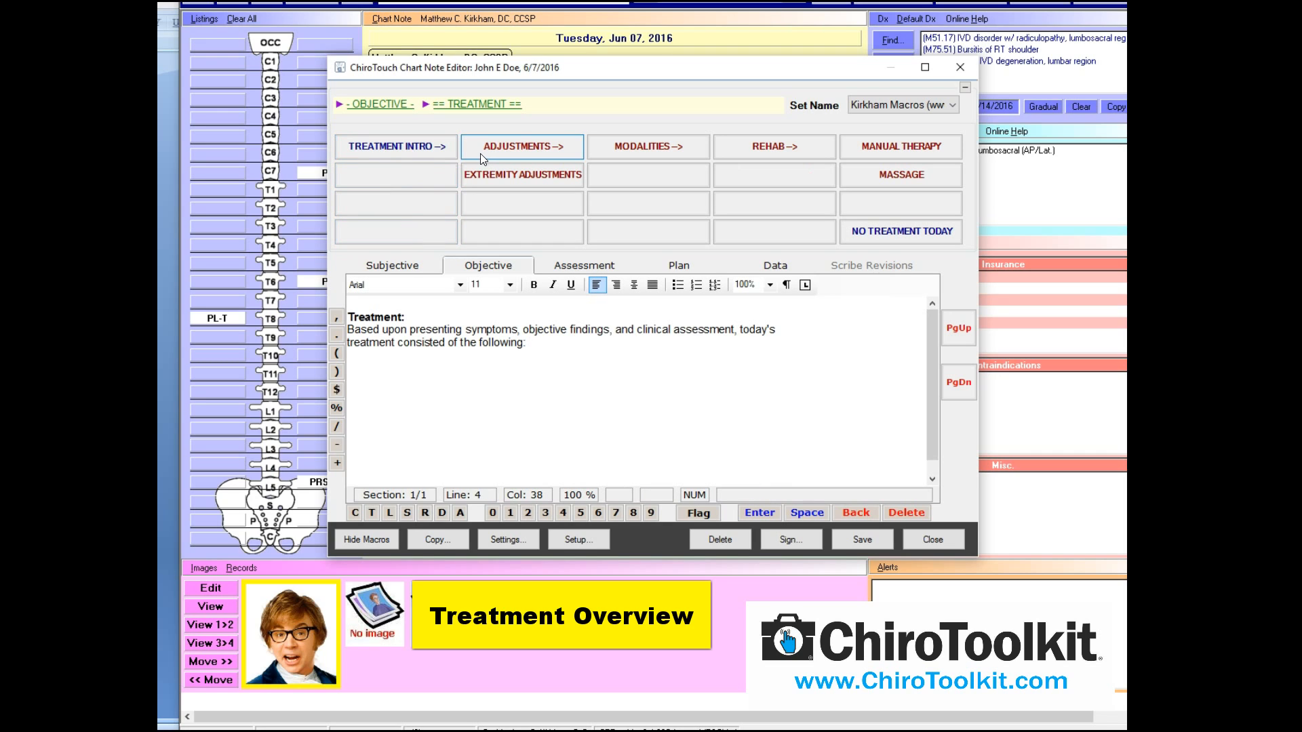
{"action": "left_click", "coordinate": [529, 151]}
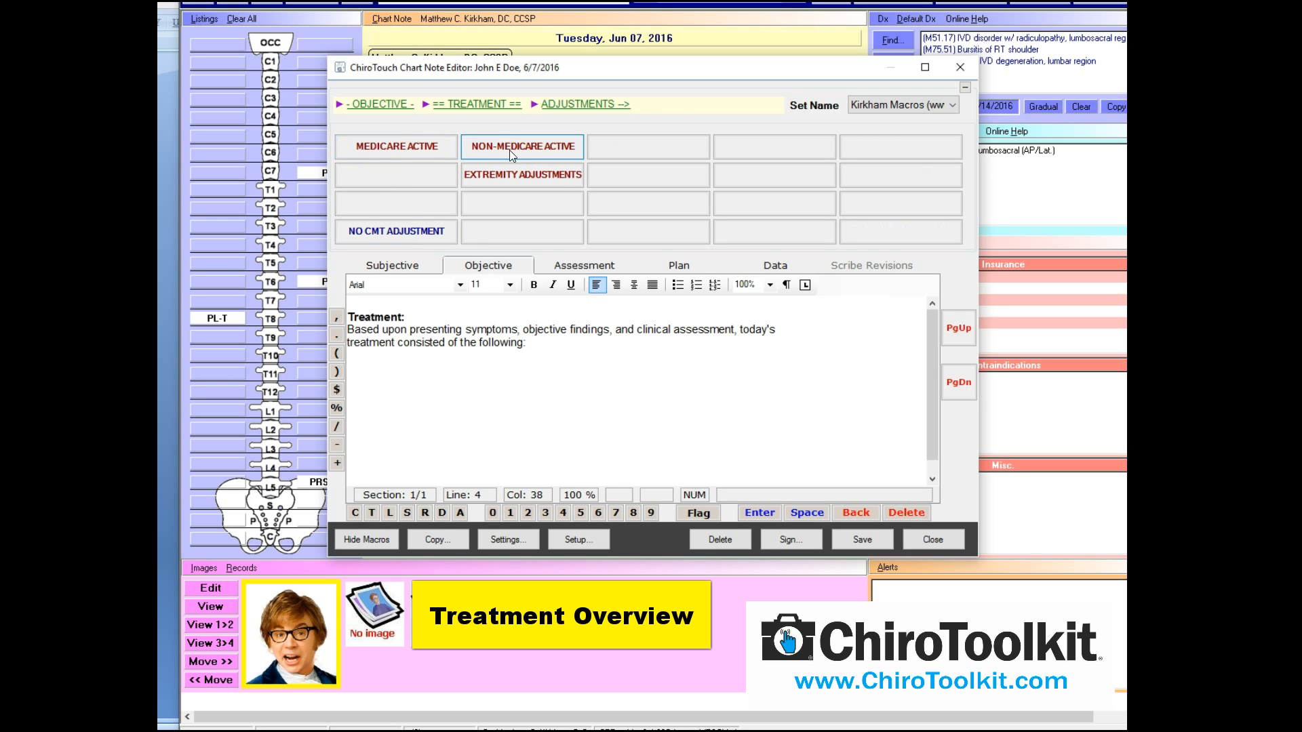
{"action": "left_click", "coordinate": [535, 149]}
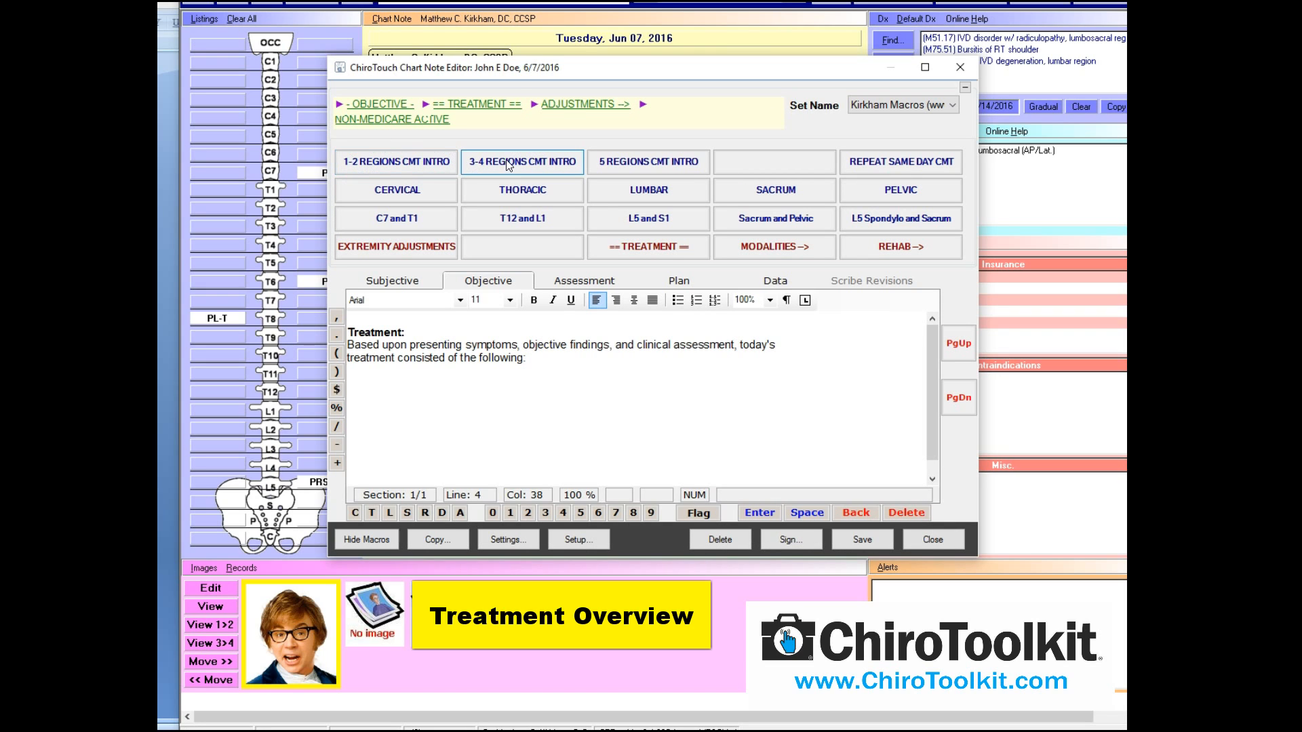
{"action": "left_click", "coordinate": [406, 165]}
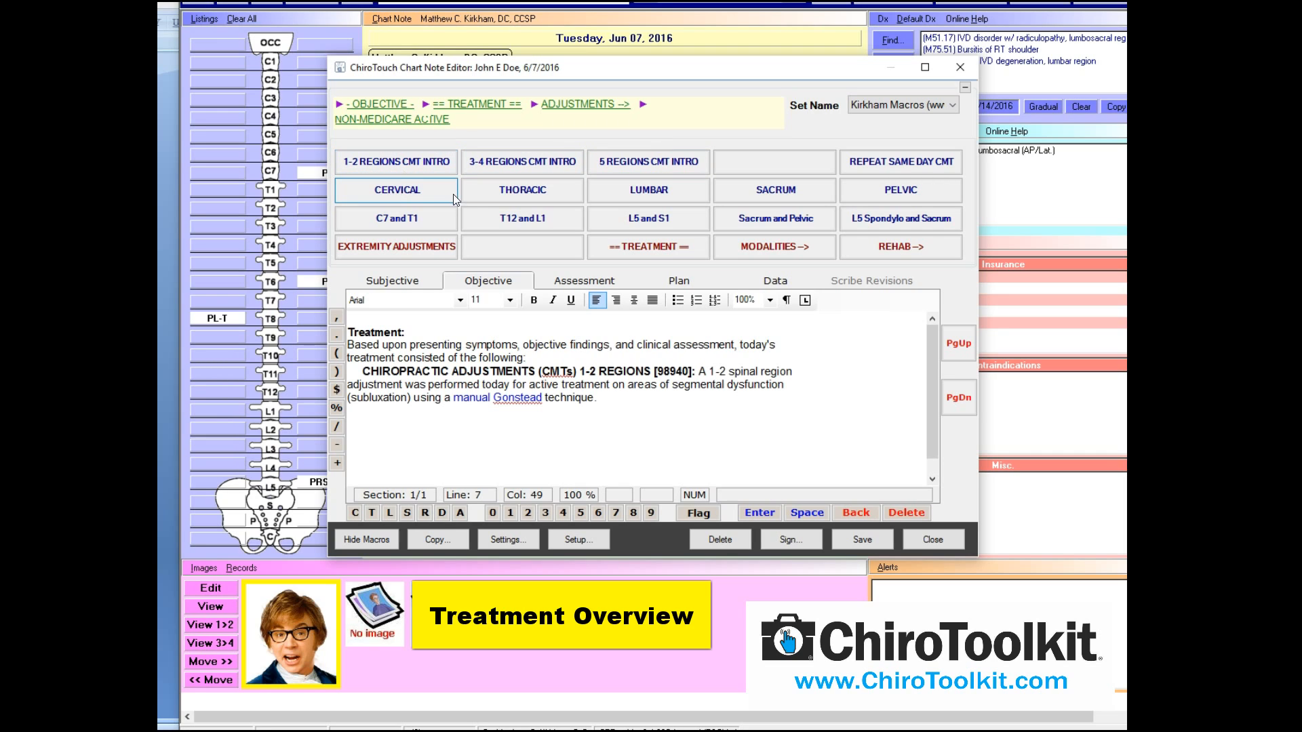
Add a lumbar adjustment sentence for L5, listing P, performed on the HyLo table
{"action": "left_click", "coordinate": [677, 197]}
{"action": "left_click", "coordinate": [519, 201]}
{"action": "left_click", "coordinate": [781, 533]}
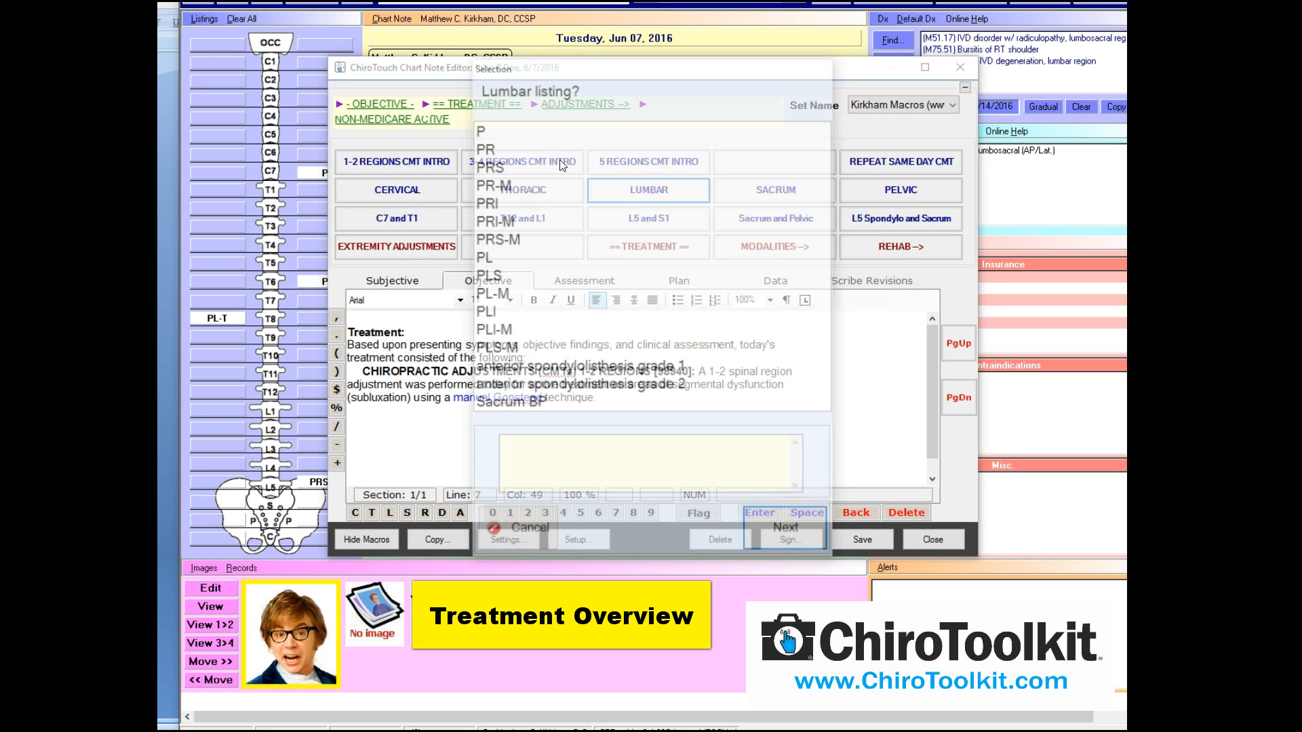
{"action": "left_click", "coordinate": [798, 537]}
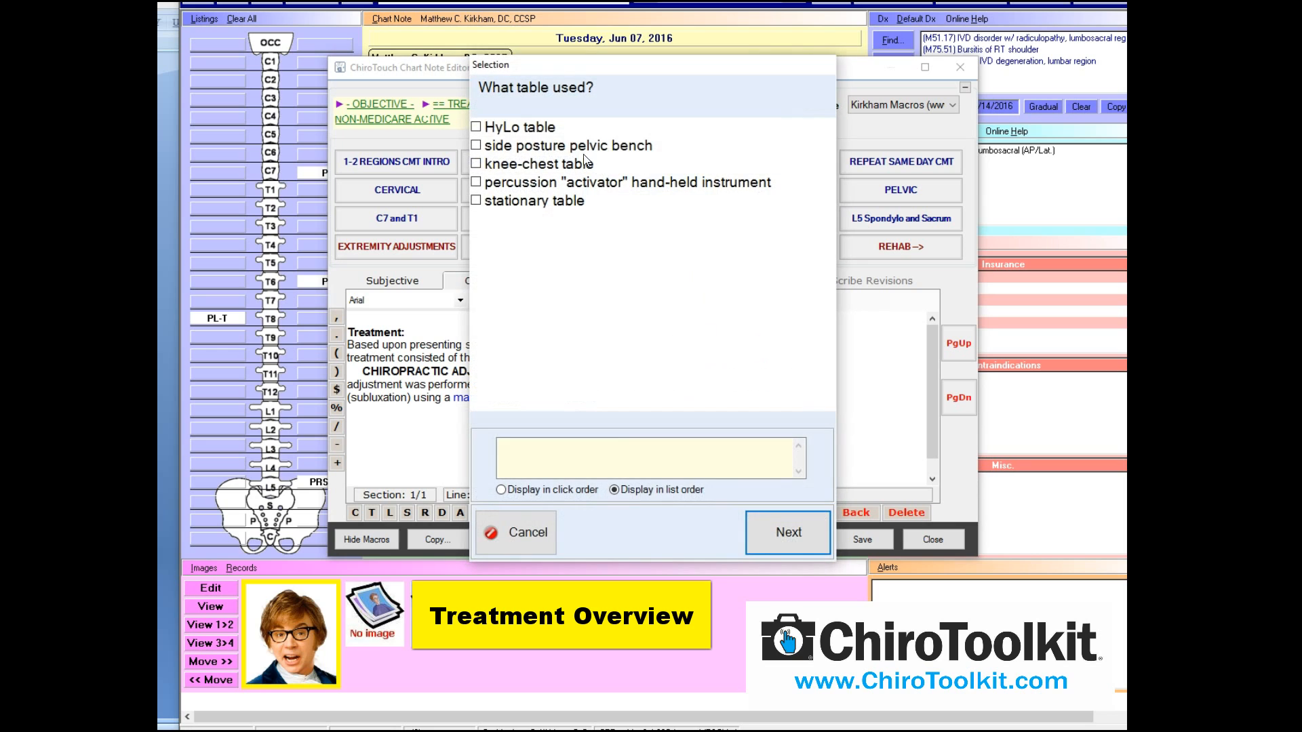
{"action": "left_click", "coordinate": [556, 145]}
{"action": "left_click", "coordinate": [527, 126]}
{"action": "left_click", "coordinate": [533, 143]}
{"action": "left_click", "coordinate": [820, 524]}
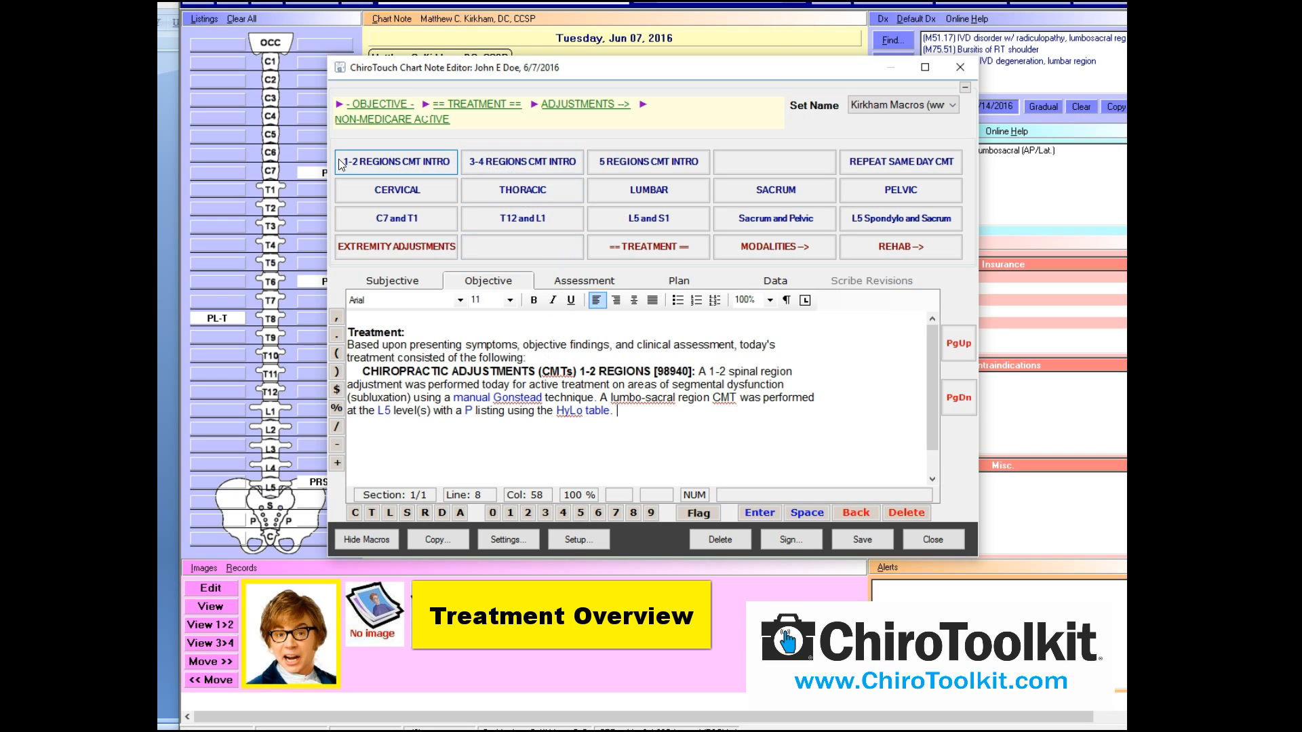
Save the note, then reopen the chart note editor on the Objective section
{"action": "left_click", "coordinate": [845, 538]}
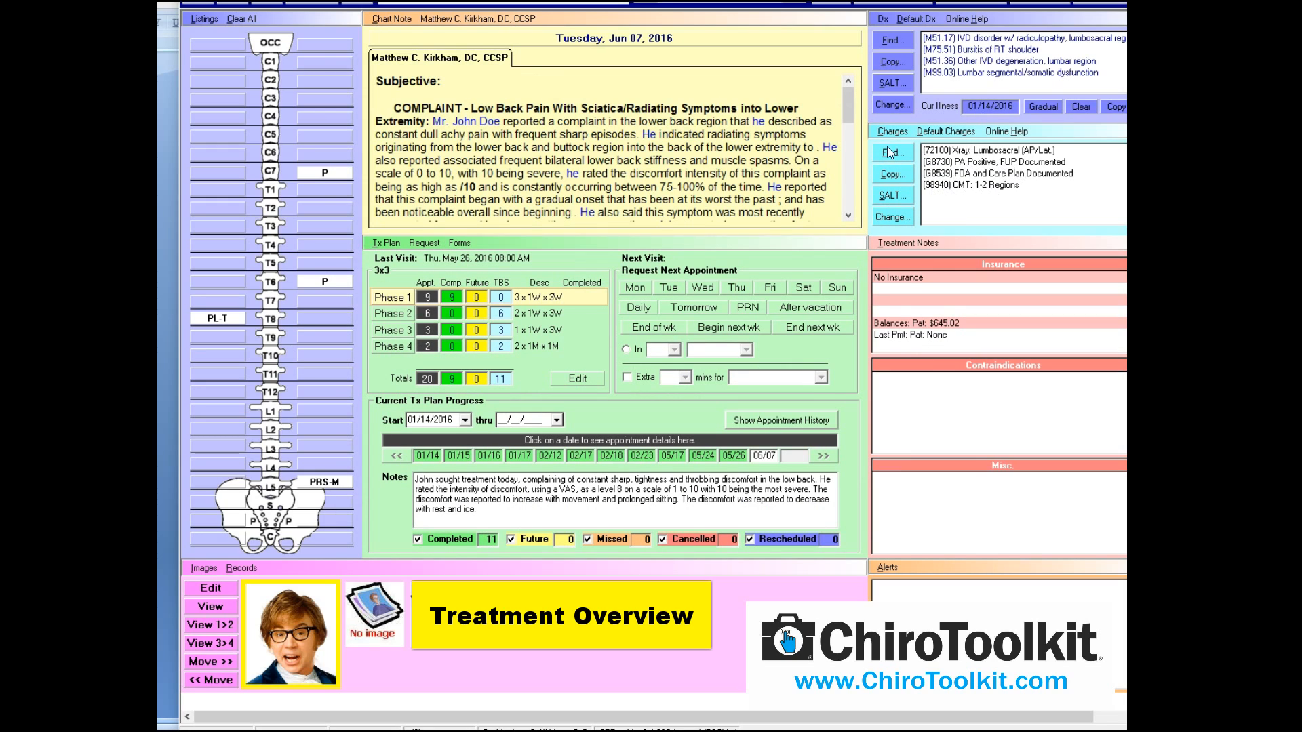
{"action": "left_click", "coordinate": [393, 22]}
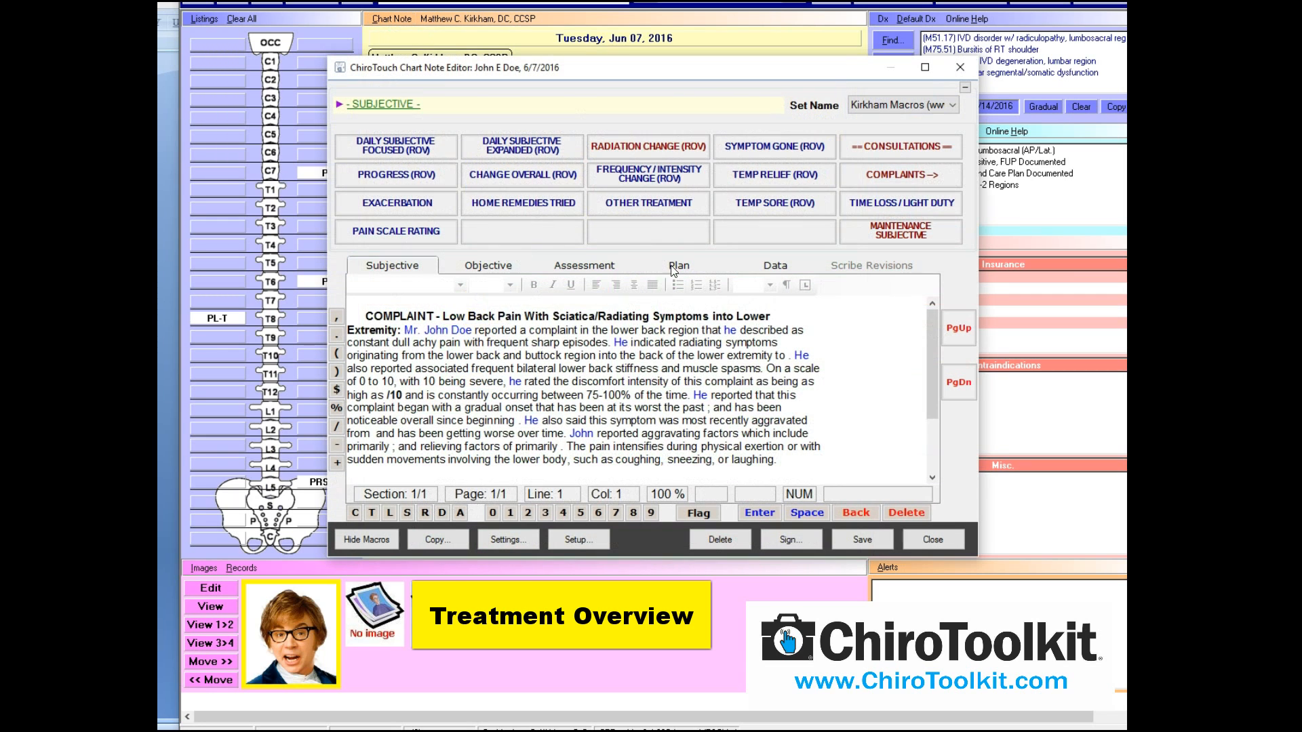
{"action": "left_click", "coordinate": [497, 271]}
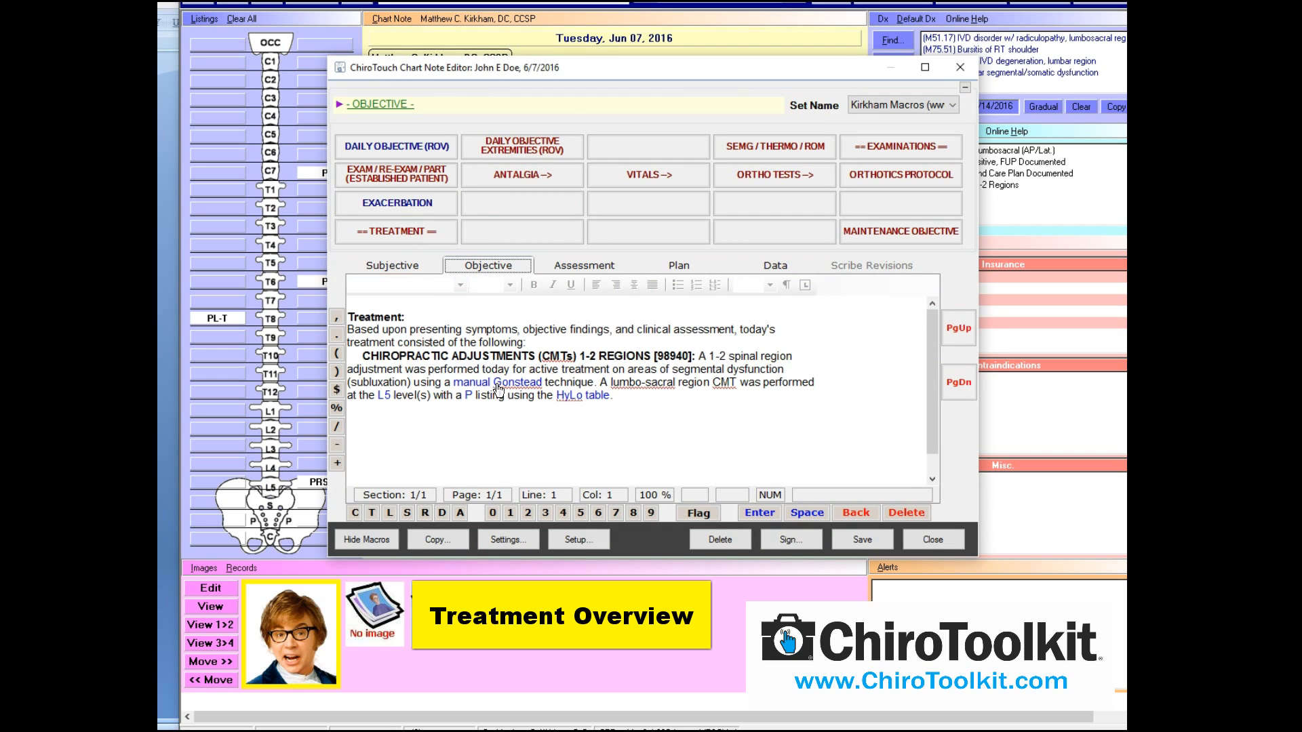
Leave manual Gonstead as the technique and list the Treatment macro group
{"action": "left_click", "coordinate": [533, 384]}
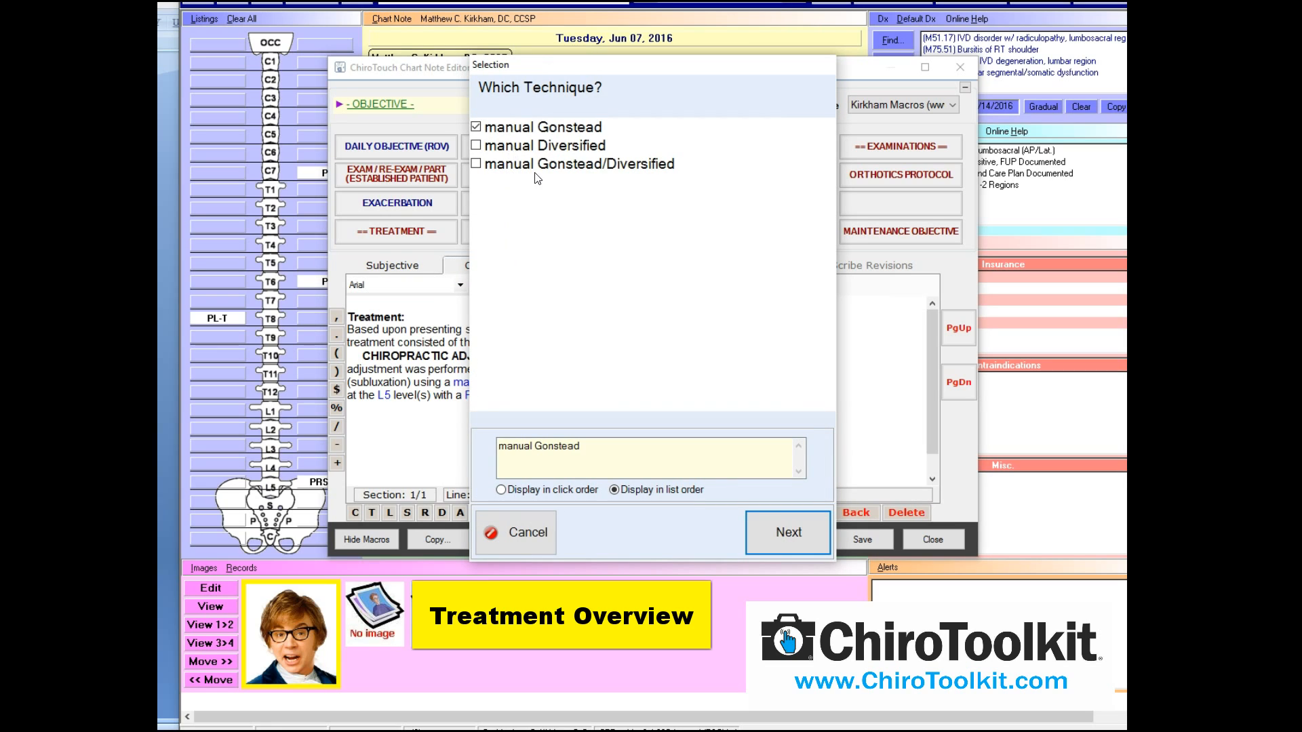
{"action": "left_click", "coordinate": [535, 519]}
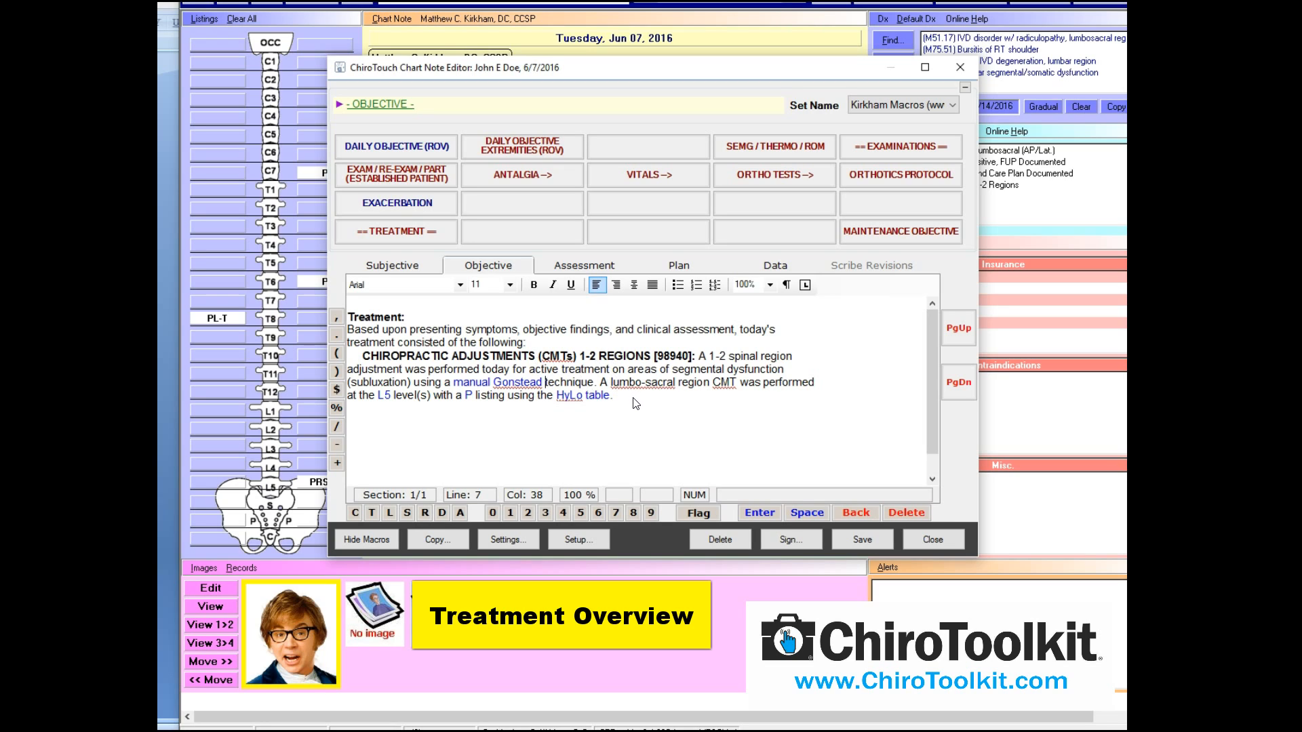
{"action": "left_click", "coordinate": [413, 236]}
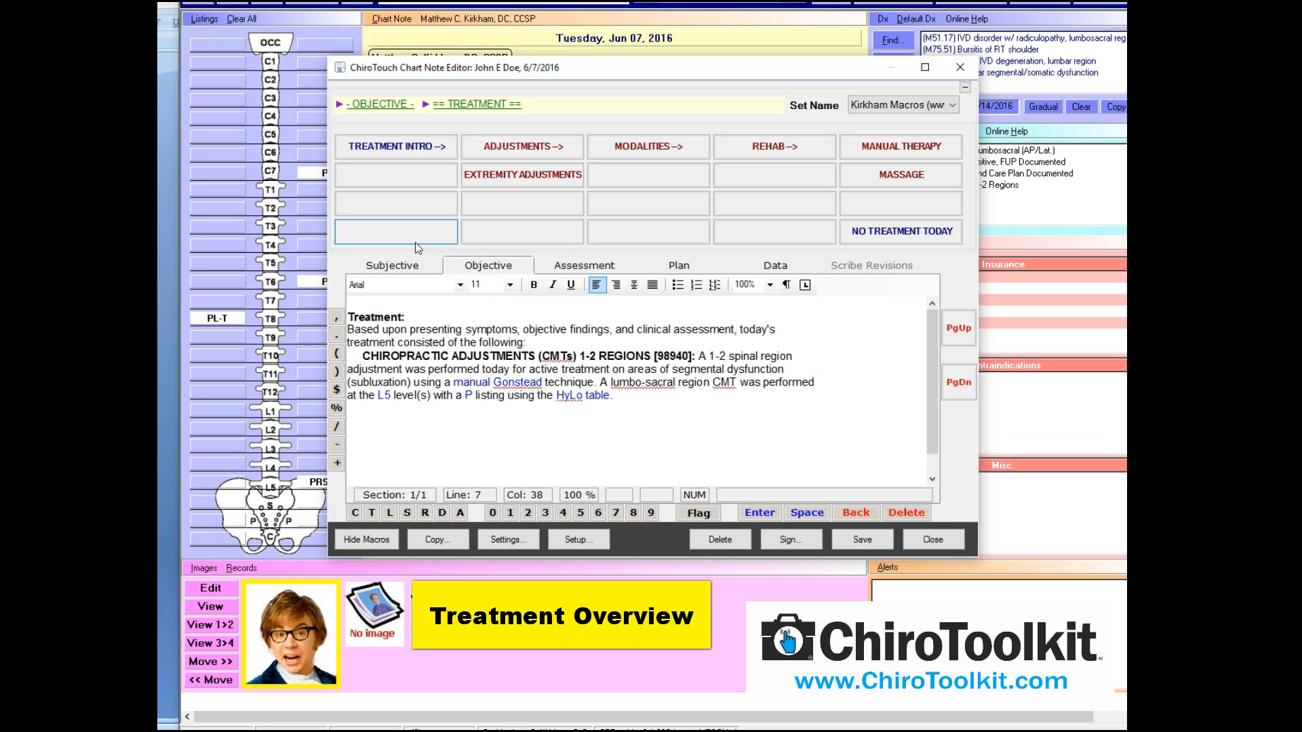
Insert the Therapeutic Modalities intro and an EMS [97014] paragraph for lower back and sacral, then save
{"action": "left_click", "coordinate": [514, 139]}
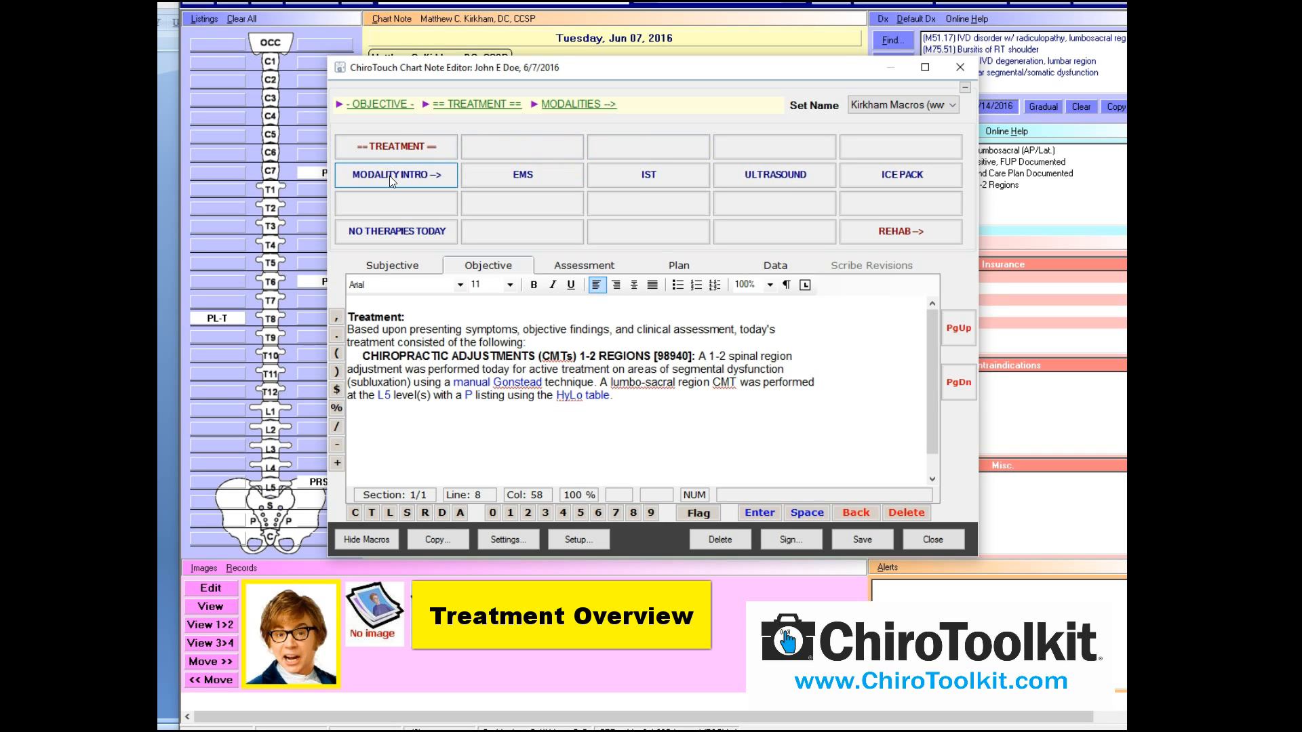
{"action": "left_click", "coordinate": [391, 178]}
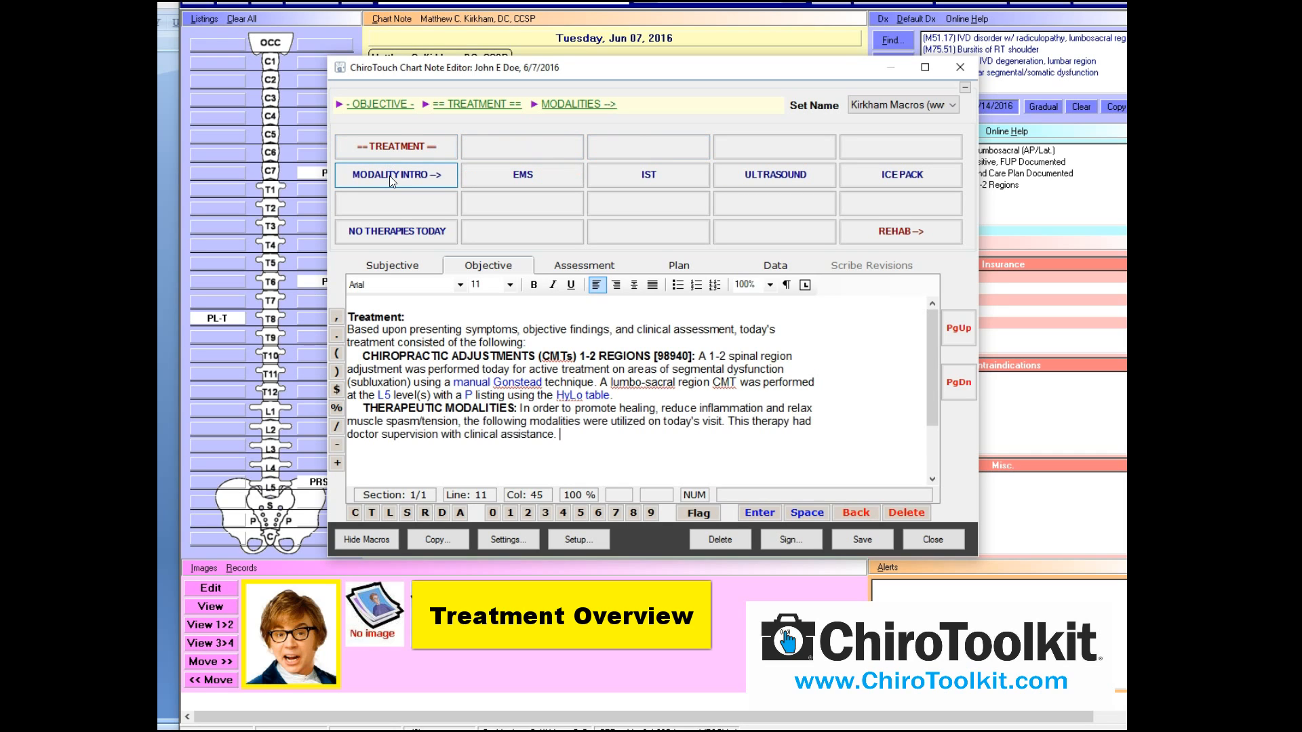
{"action": "left_click", "coordinate": [524, 175]}
{"action": "left_click", "coordinate": [559, 167]}
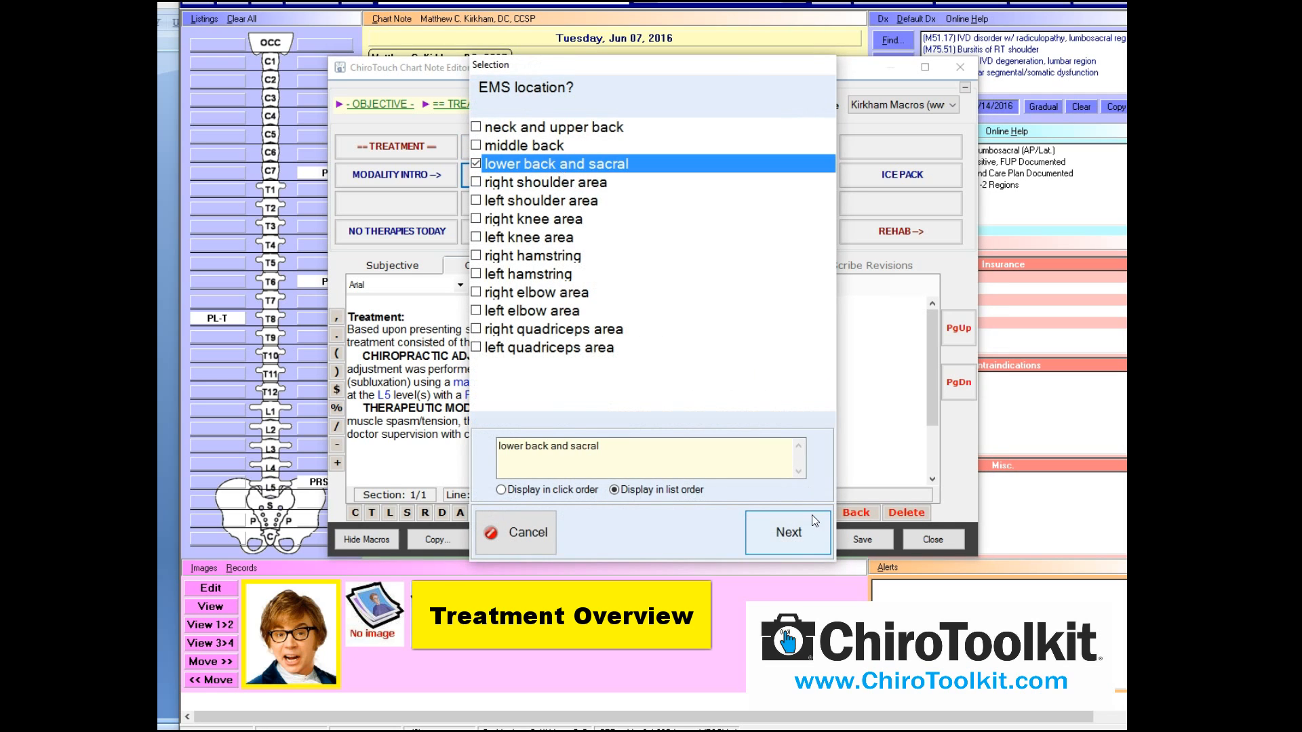
{"action": "left_click", "coordinate": [788, 533]}
{"action": "scroll", "coordinate": [933, 377], "scroll_direction": "down", "scroll_amount": 1}
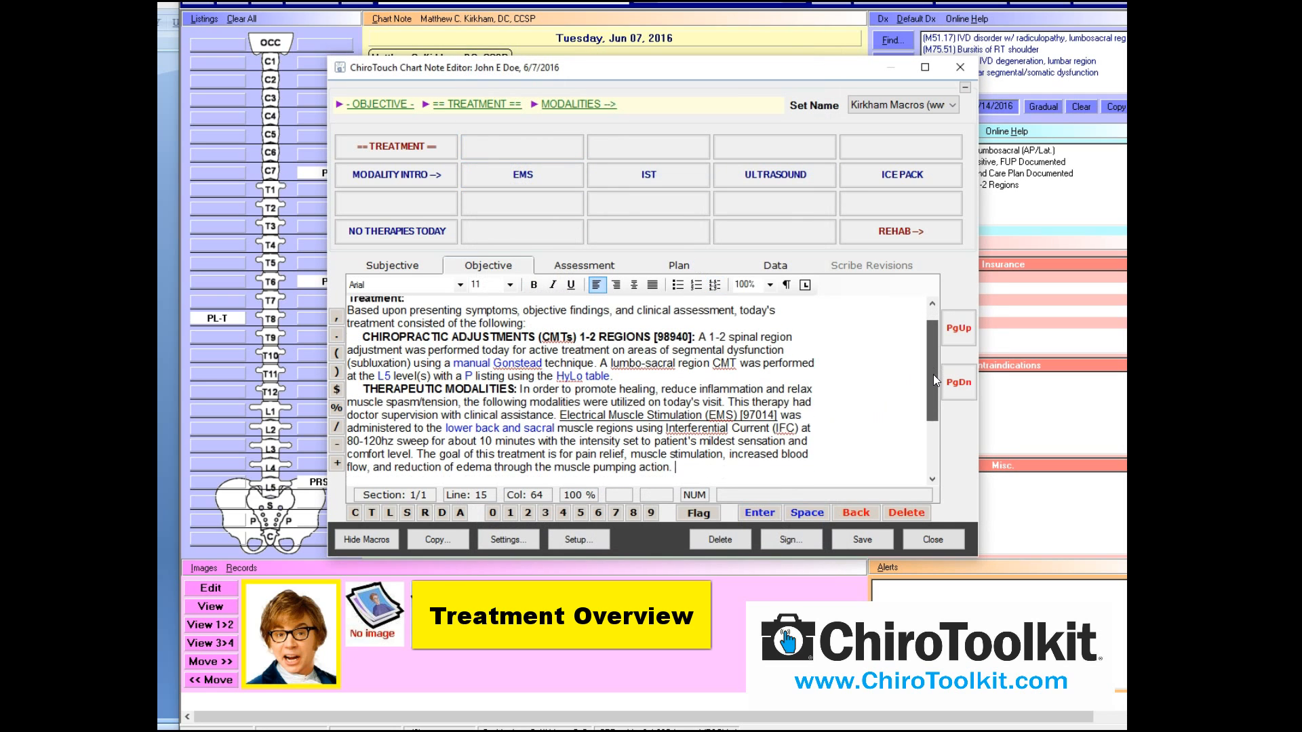
{"action": "left_click_drag", "start_coordinate": [933, 375], "coordinate": [933, 388]}
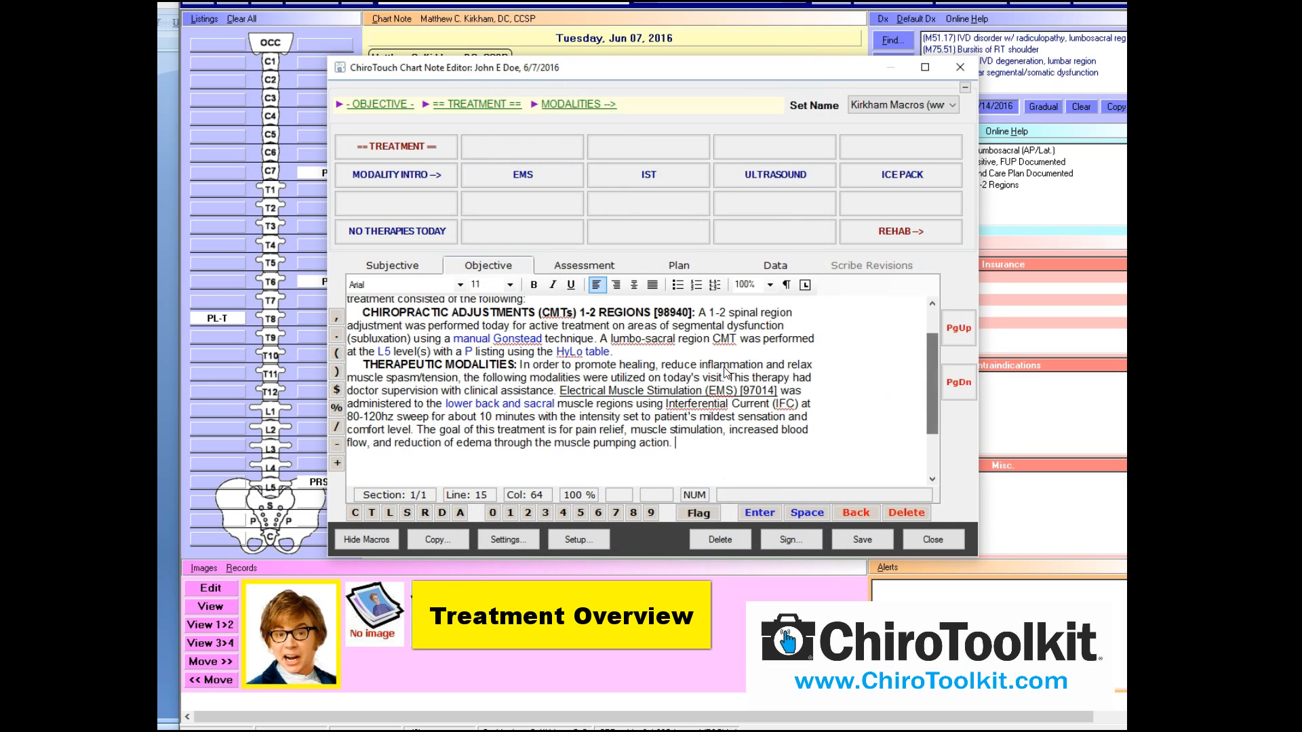
{"action": "left_click", "coordinate": [863, 540]}
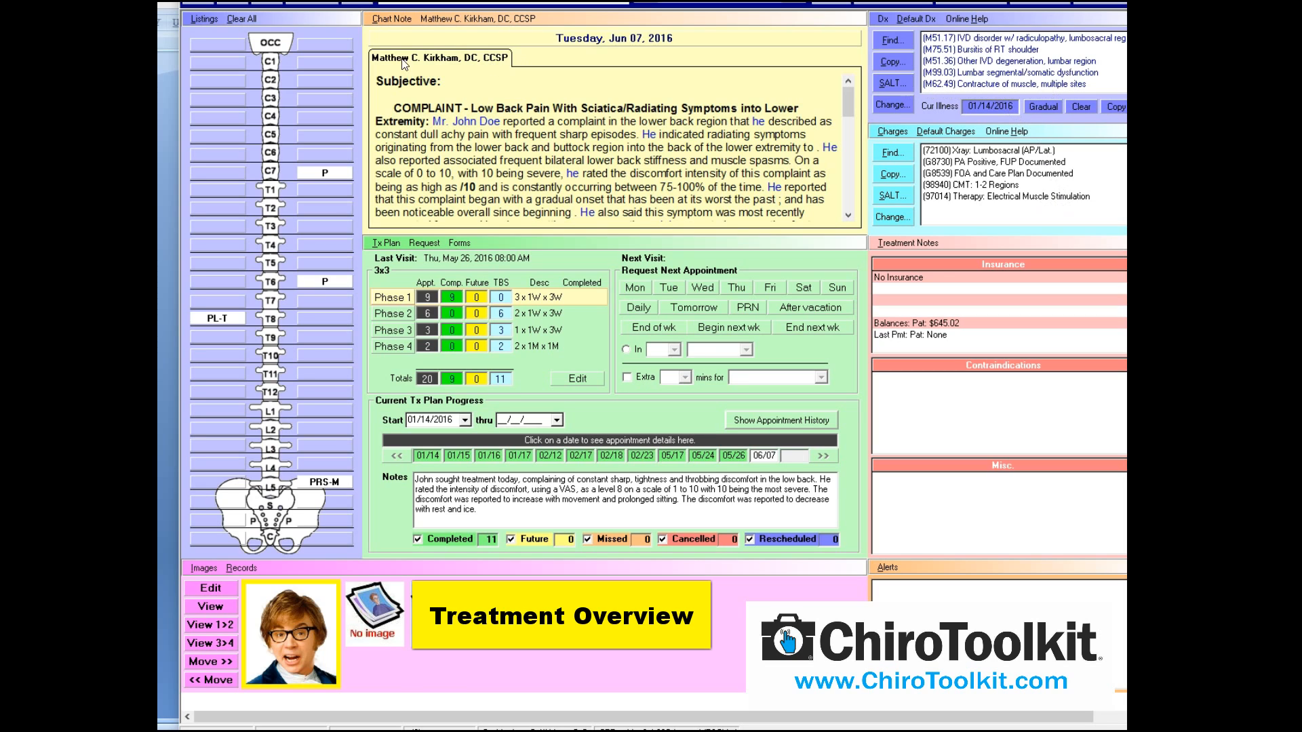
Reopen the chart note on Objective and delete all the treatment, adjustment and EMS text
{"action": "left_click", "coordinate": [392, 19]}
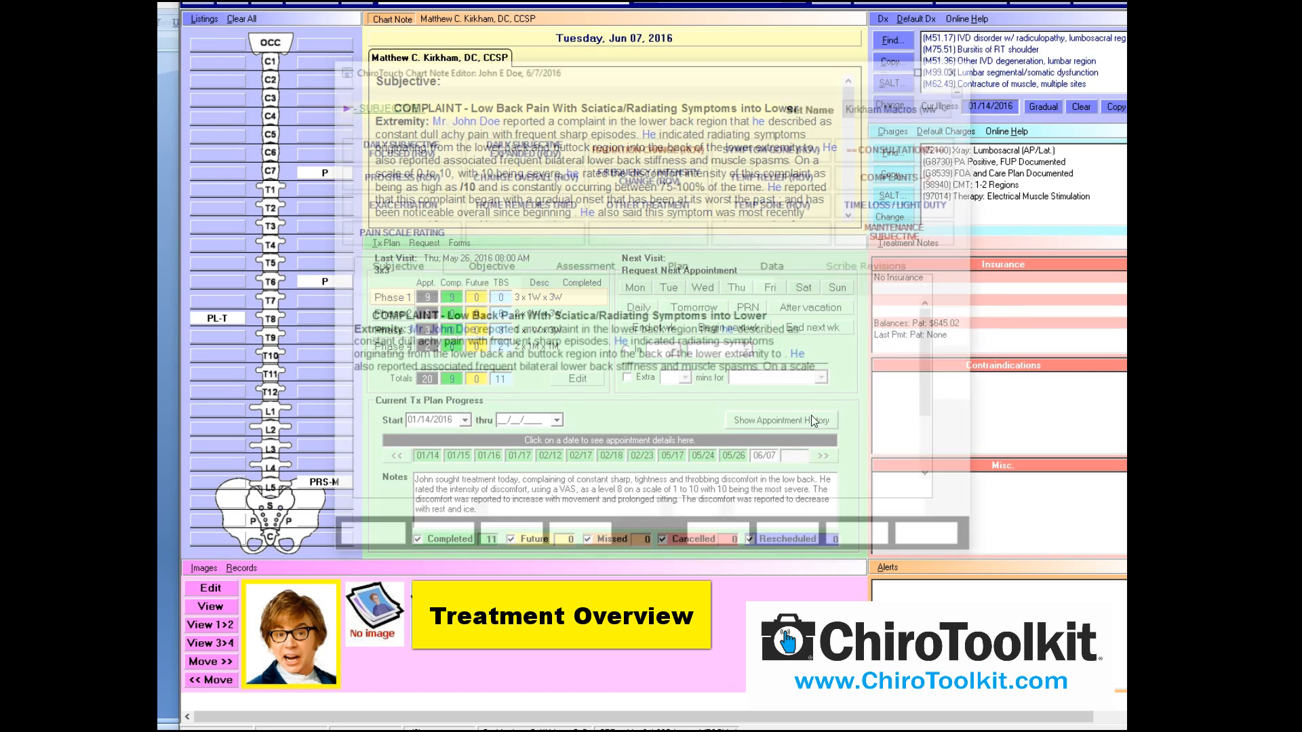
{"action": "left_click", "coordinate": [486, 266]}
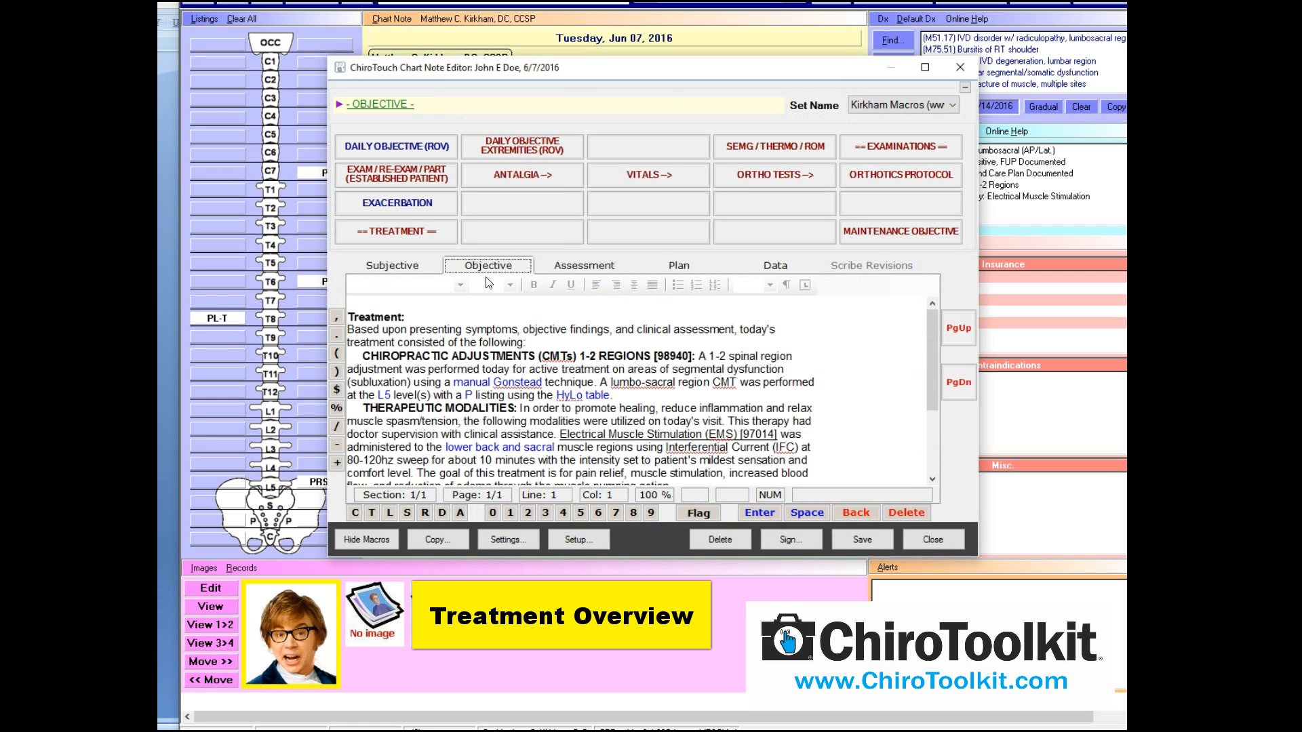
{"action": "left_click", "coordinate": [936, 425]}
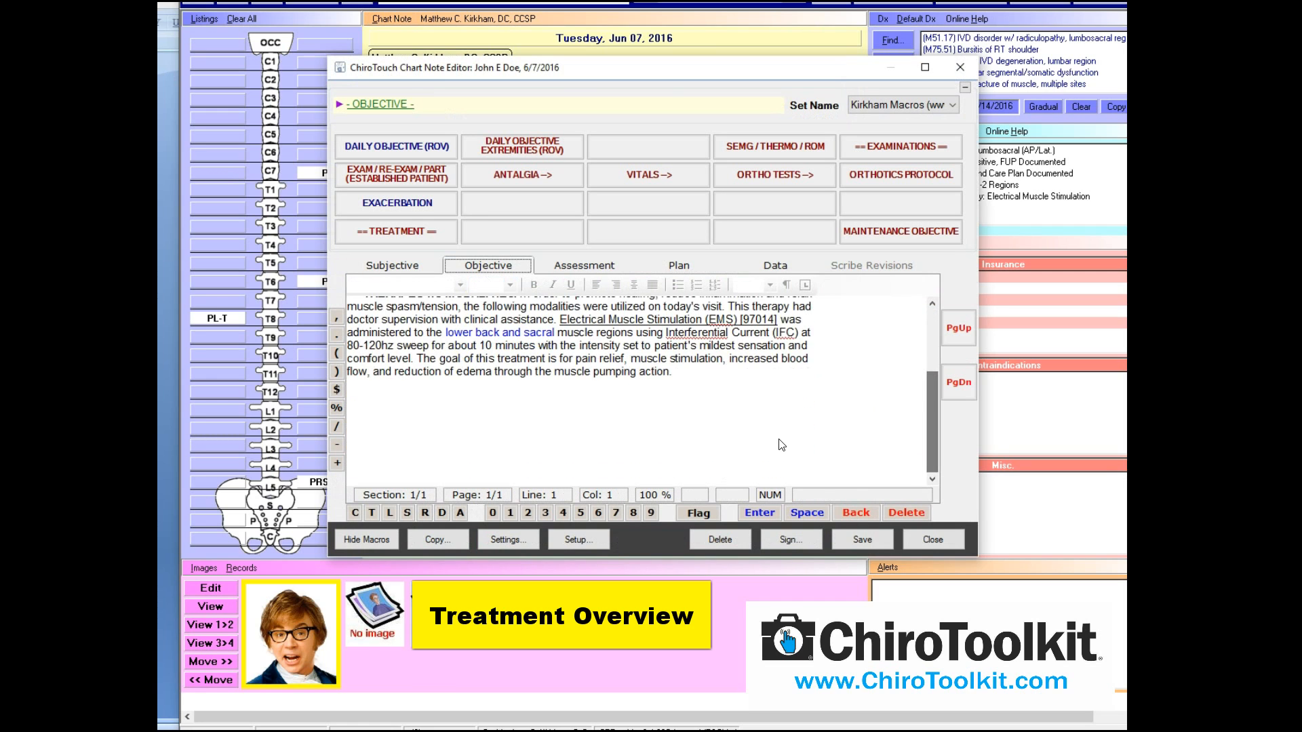
{"action": "left_click_drag", "start_coordinate": [782, 445], "coordinate": [363, 129]}
{"action": "key", "text": "Delete"}
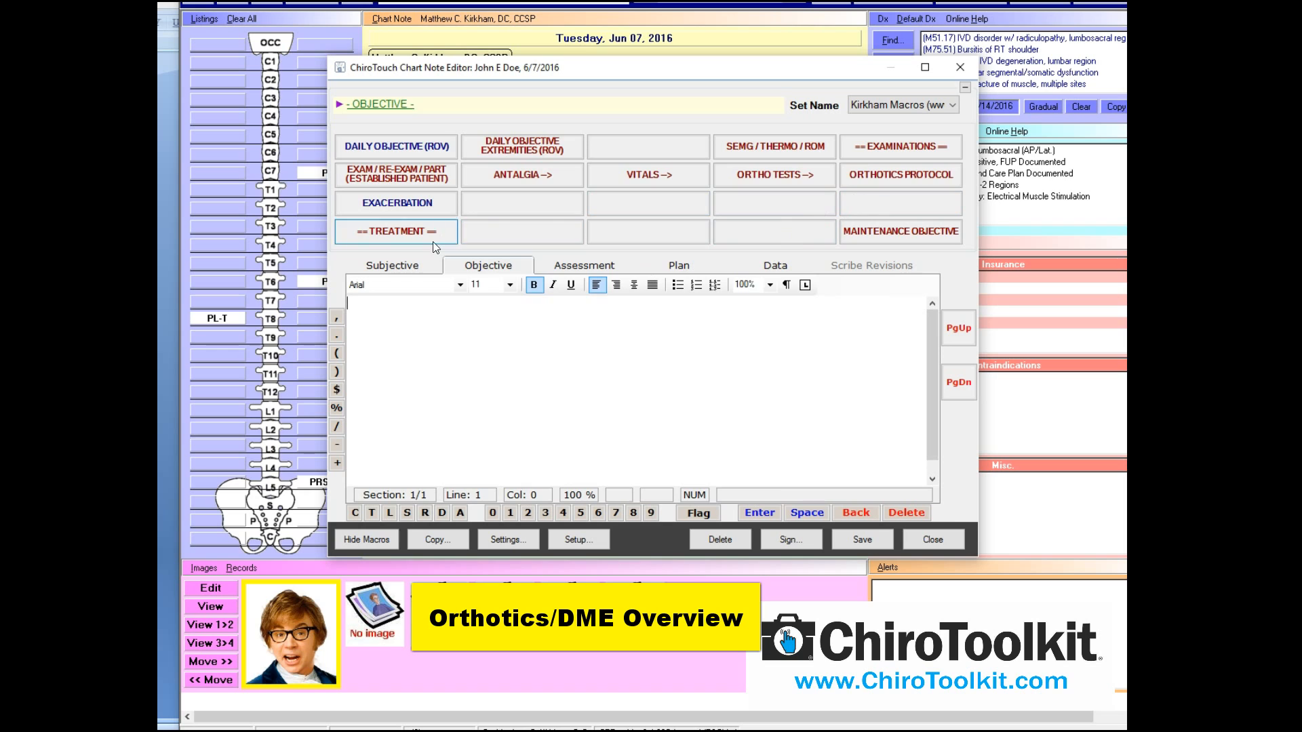
Step through Subjective, Objective, Assessment and Plan, then list the Orthotics/DME/Home Care macros
{"action": "left_click", "coordinate": [410, 265]}
{"action": "left_click", "coordinate": [478, 266]}
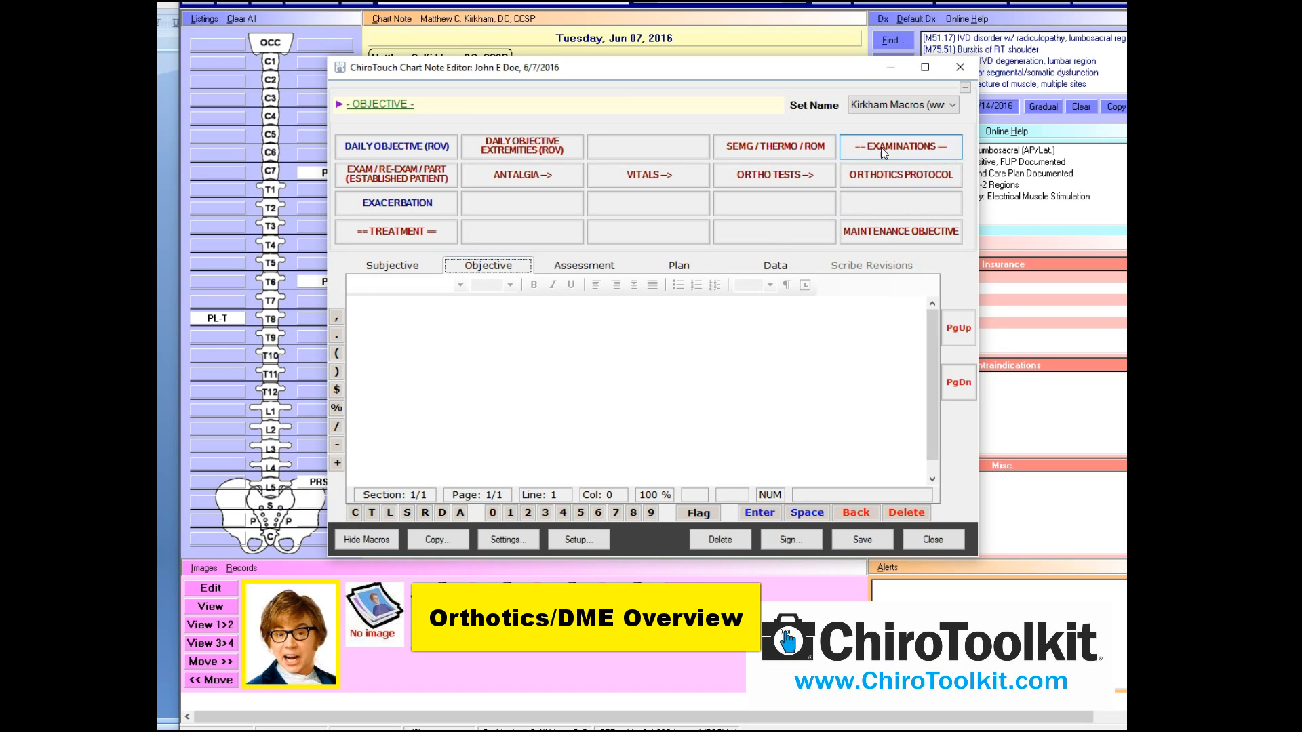
{"action": "left_click", "coordinate": [582, 266]}
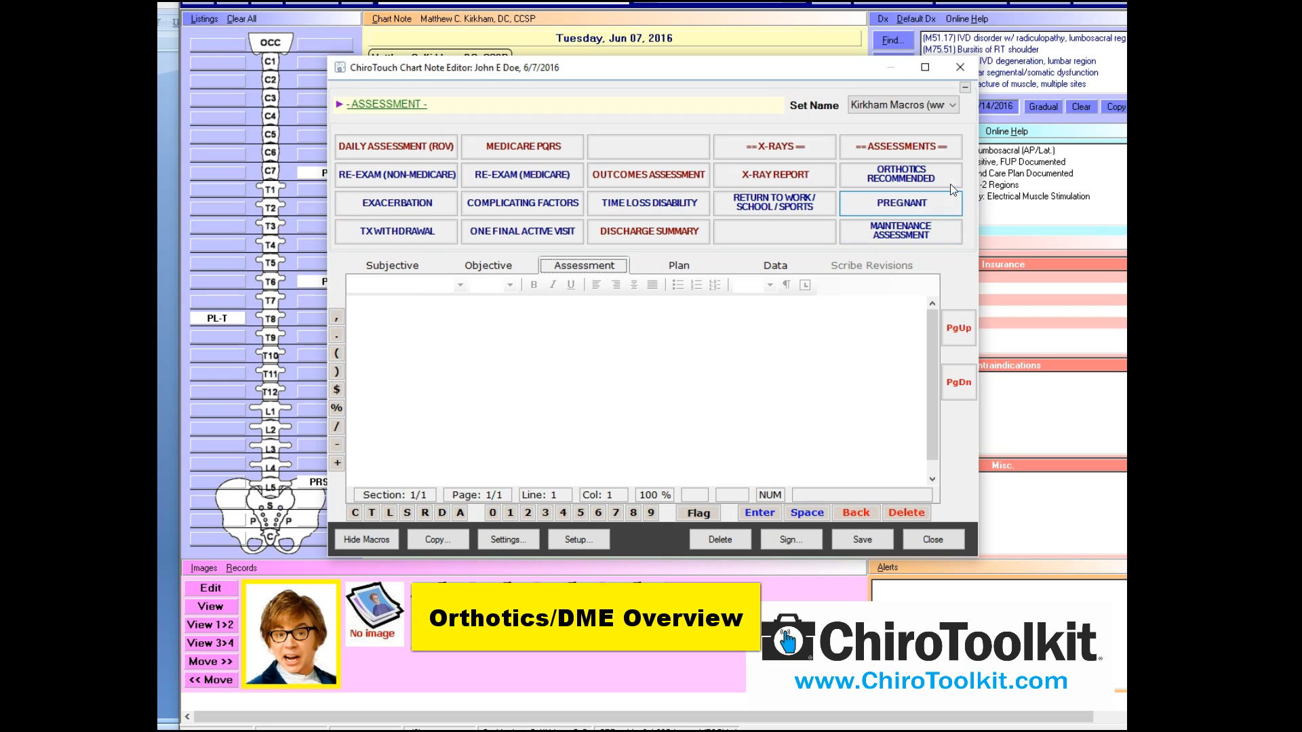
{"action": "left_click", "coordinate": [683, 268]}
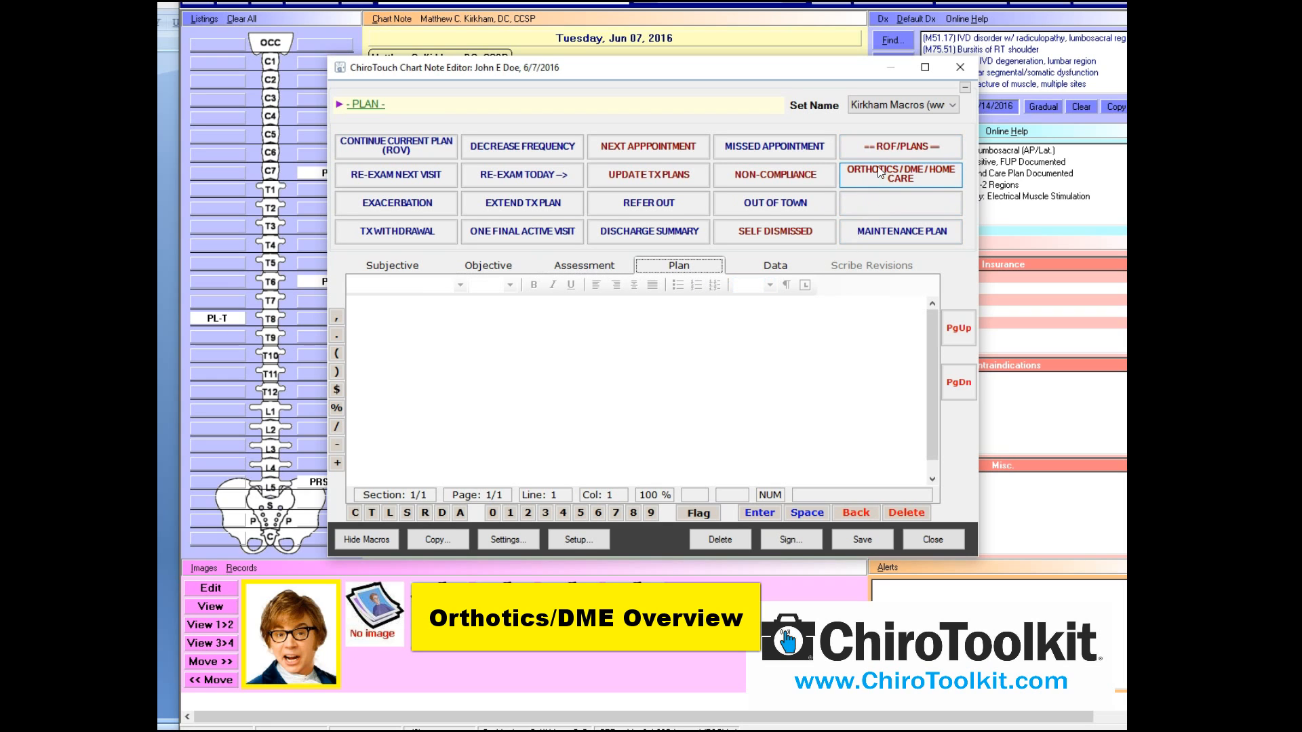
{"action": "left_click", "coordinate": [874, 179]}
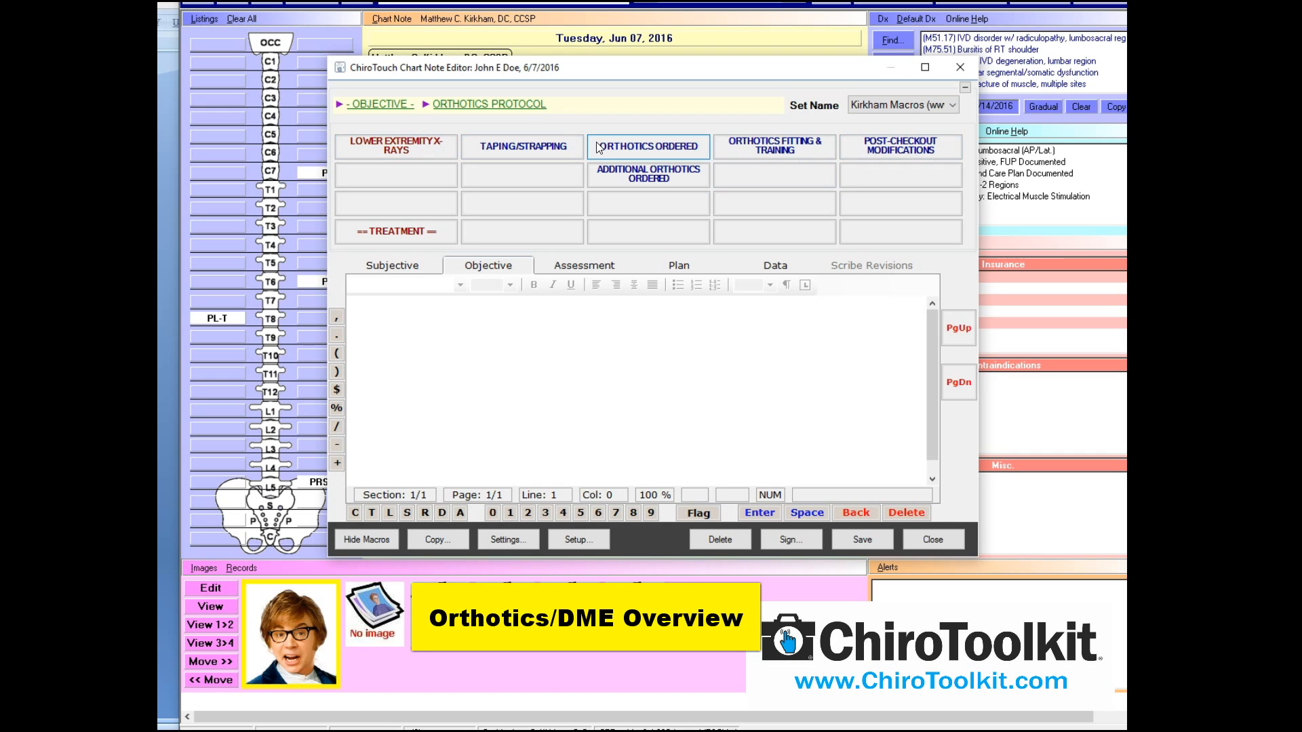
{"action": "left_click", "coordinate": [682, 266]}
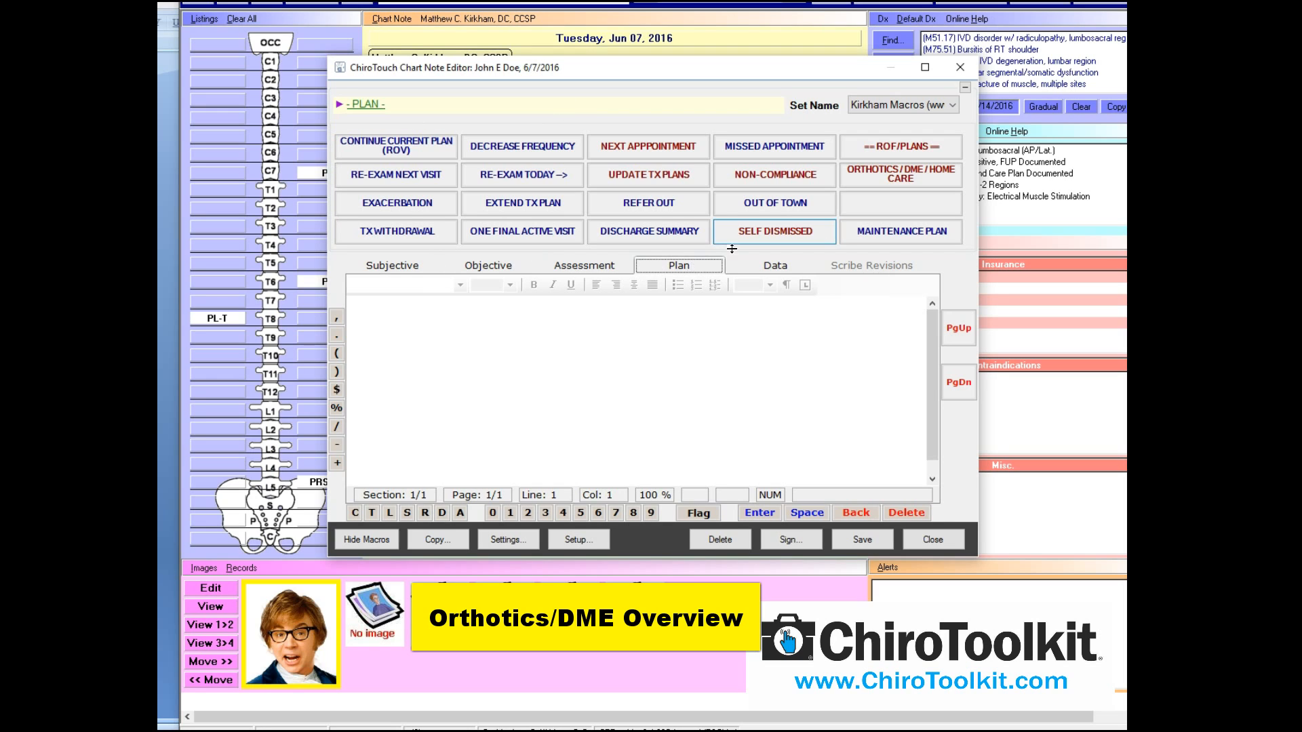
{"action": "left_click", "coordinate": [915, 171]}
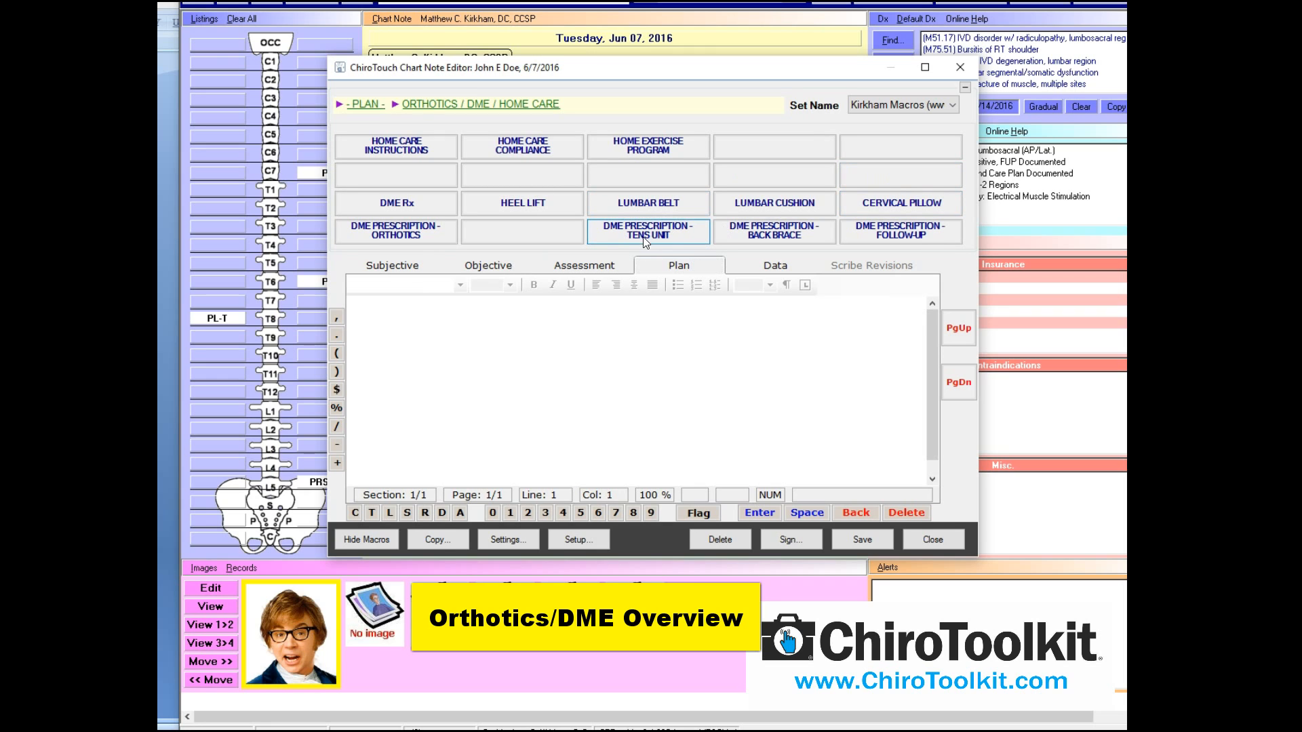
{"action": "left_click", "coordinate": [655, 239]}
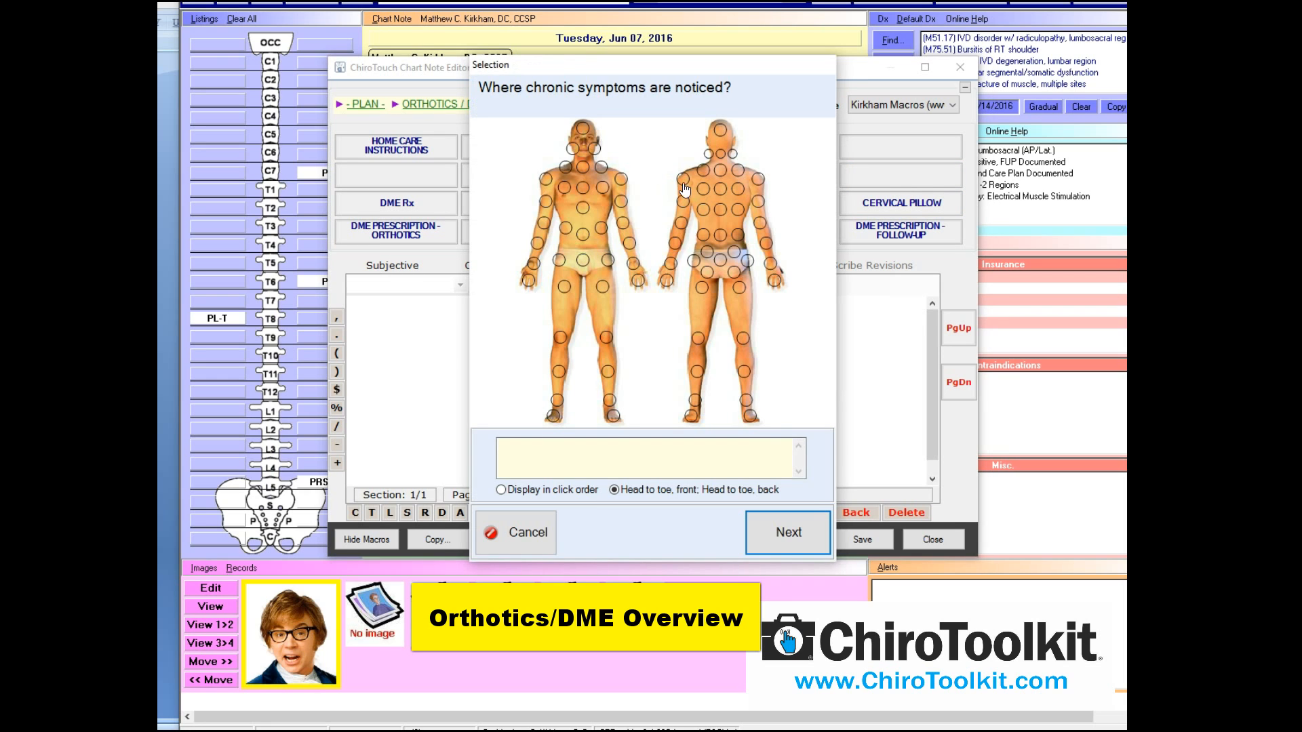
{"action": "left_click", "coordinate": [724, 232]}
{"action": "left_click", "coordinate": [769, 543]}
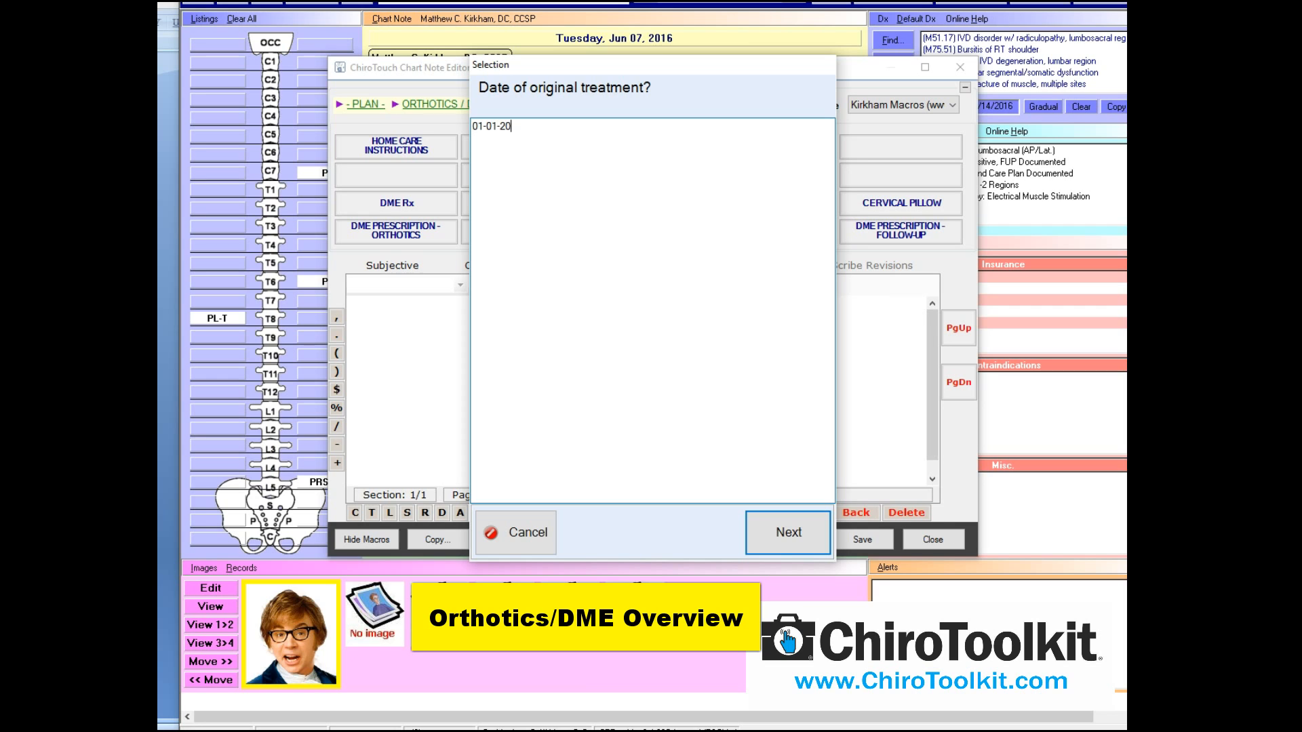
{"action": "left_click", "coordinate": [788, 534]}
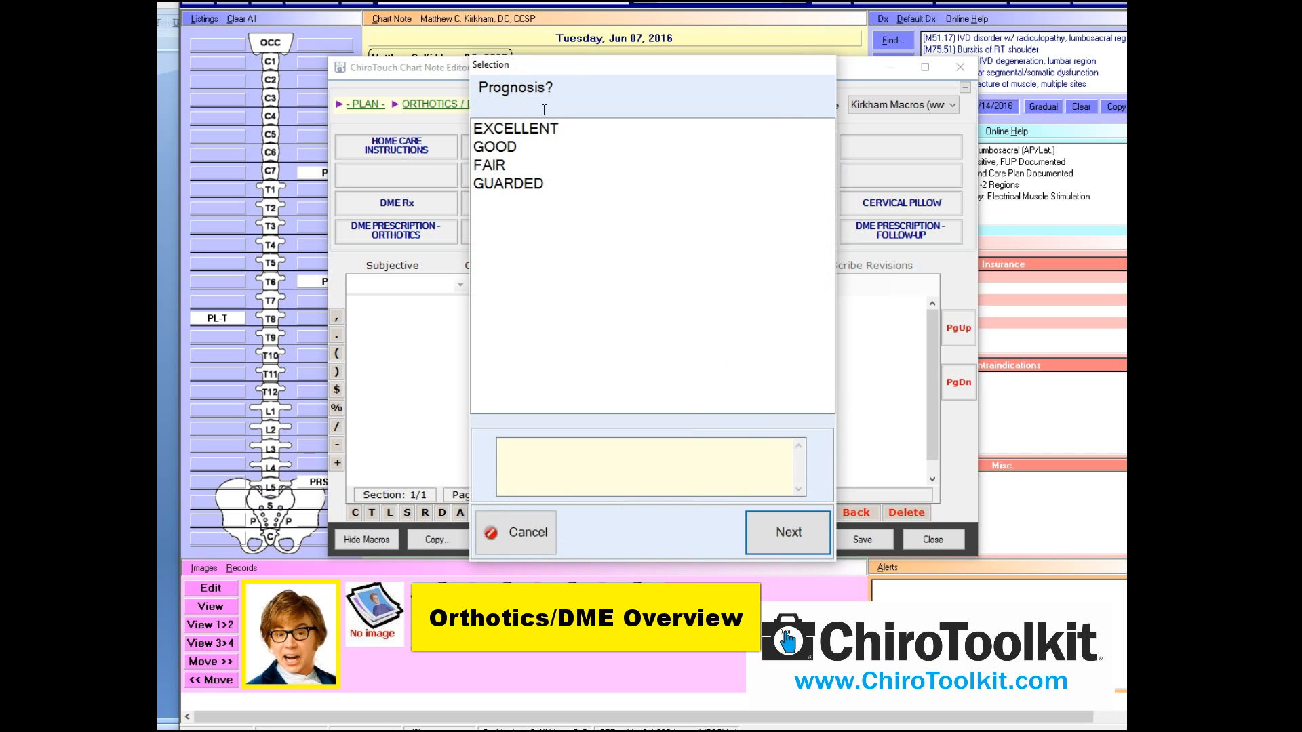
{"action": "left_click", "coordinate": [535, 132]}
{"action": "left_click", "coordinate": [788, 533]}
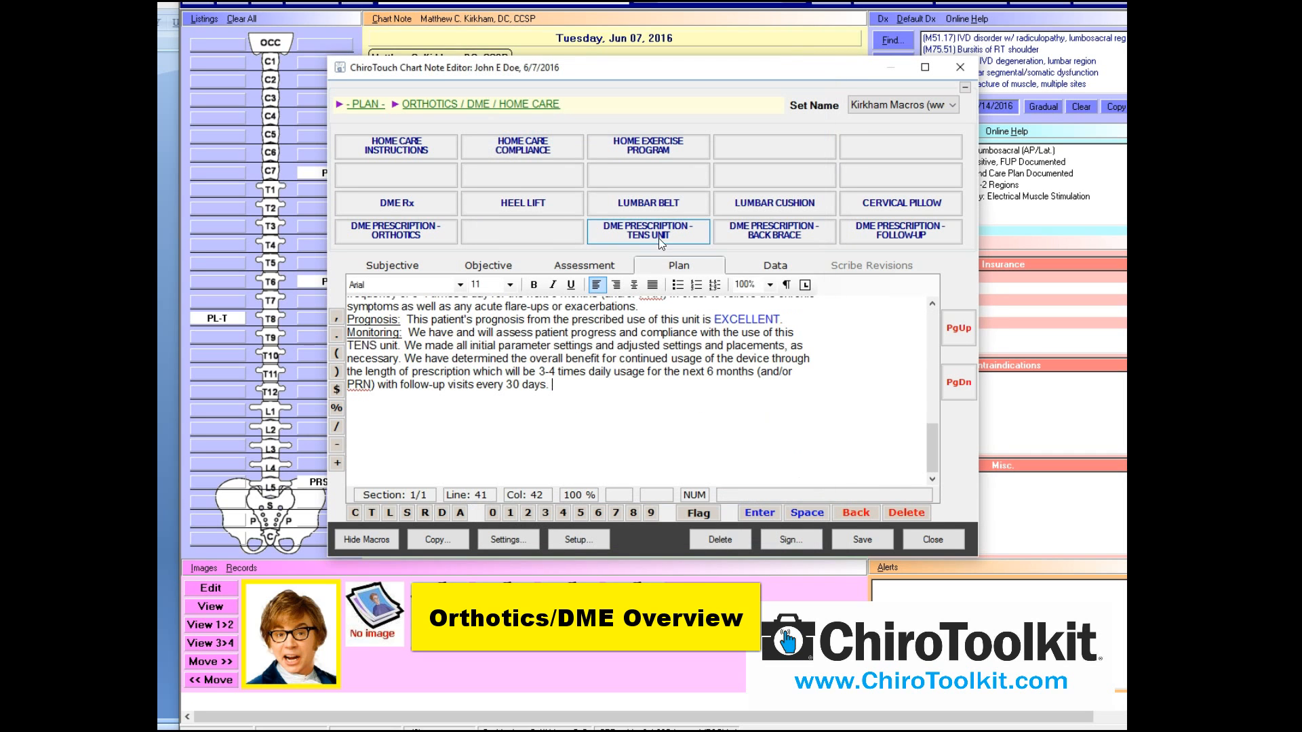
{"action": "left_click_drag", "start_coordinate": [935, 462], "coordinate": [929, 325]}
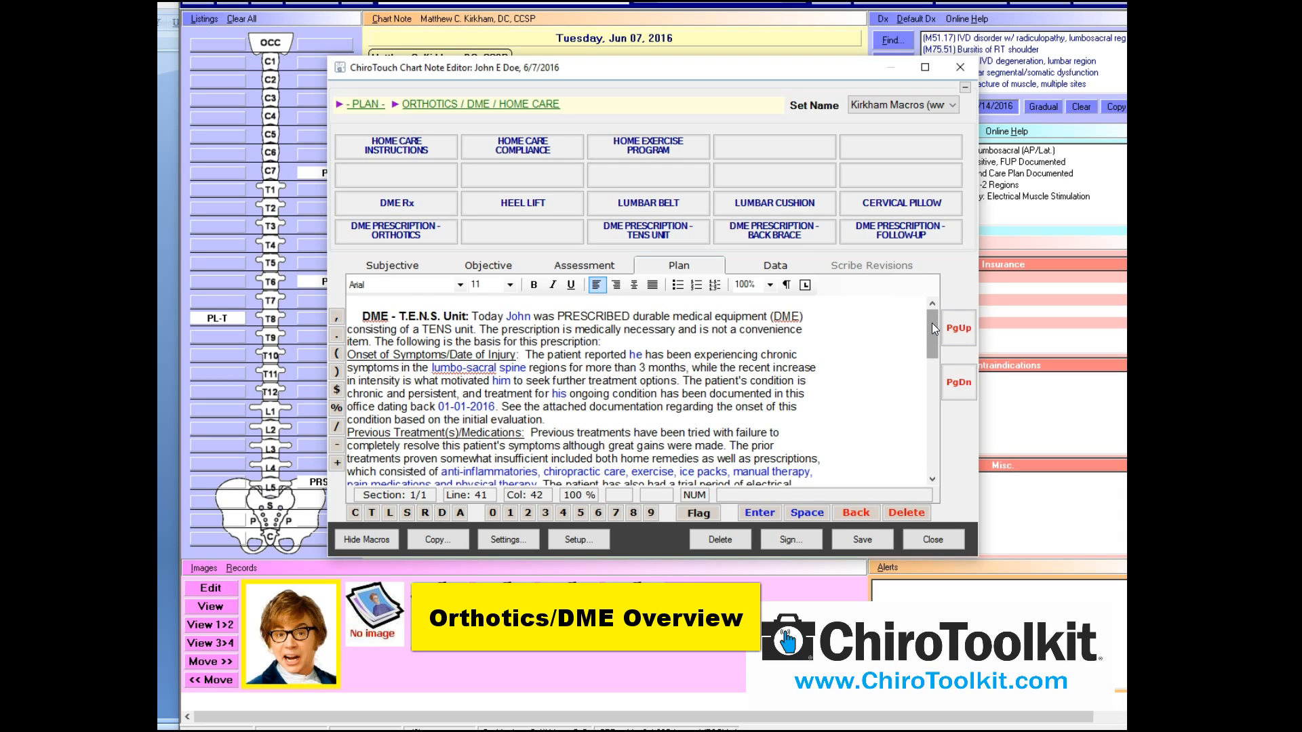
{"action": "left_click_drag", "start_coordinate": [931, 323], "coordinate": [932, 326]}
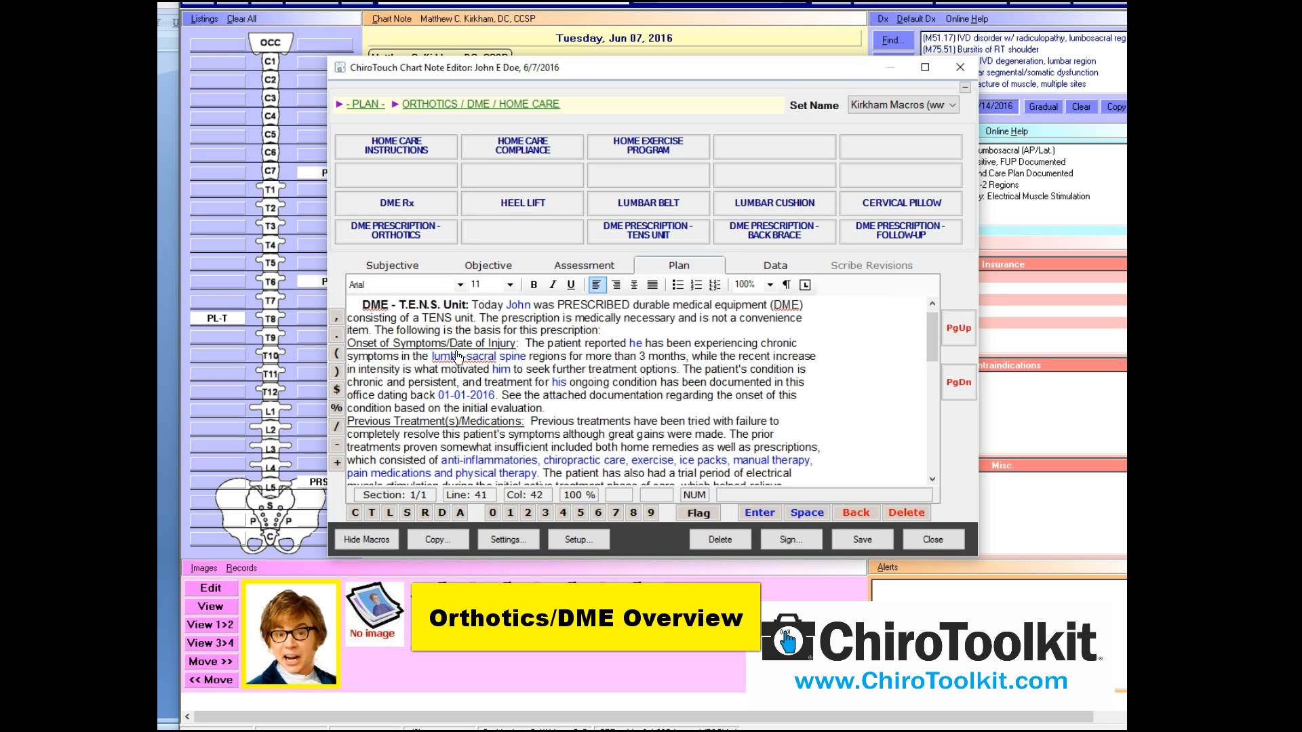
{"action": "left_click_drag", "start_coordinate": [931, 327], "coordinate": [934, 377]}
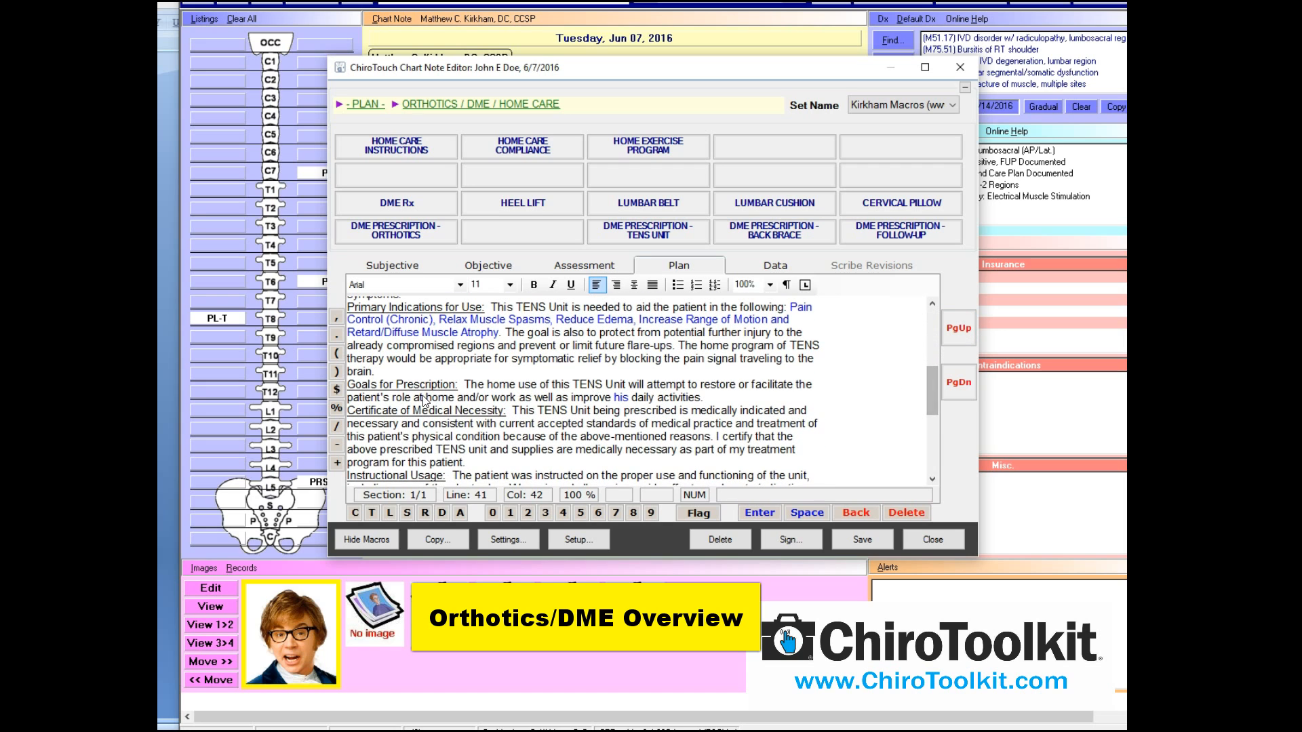
{"action": "left_click_drag", "start_coordinate": [930, 385], "coordinate": [933, 433]}
{"action": "left_click_drag", "start_coordinate": [736, 447], "coordinate": [380, 153]}
{"action": "key", "text": "Delete"}
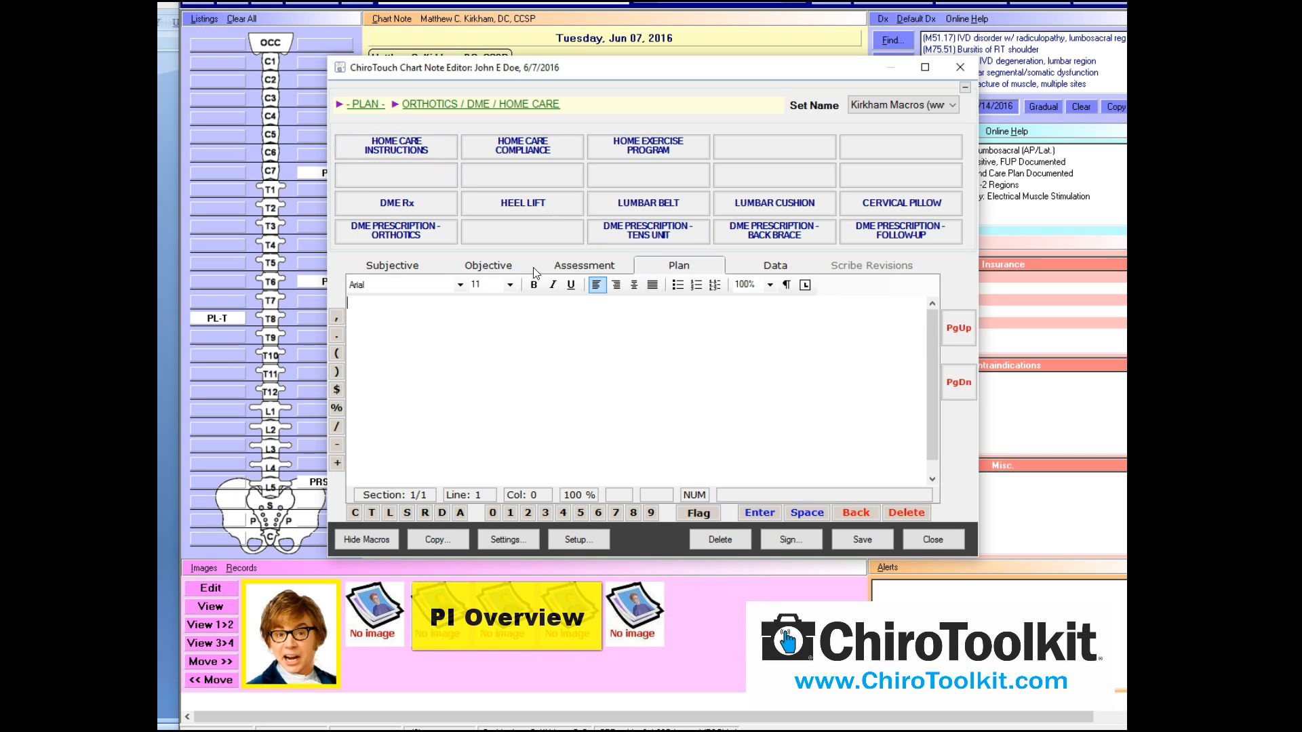
Browse the new-patient Consultation macros and the Plan's ROF and treatment plan macros
{"action": "left_click", "coordinate": [392, 265]}
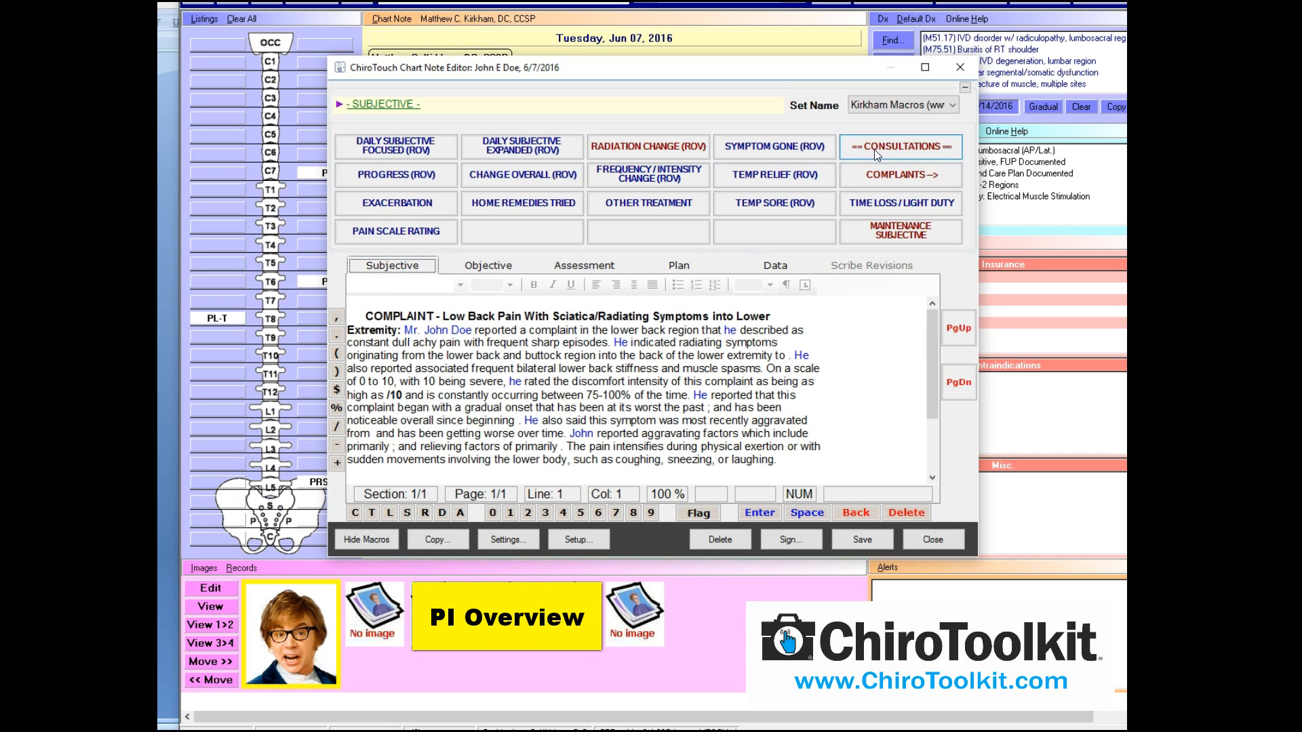
{"action": "left_click", "coordinate": [873, 149]}
{"action": "left_click", "coordinate": [452, 147]}
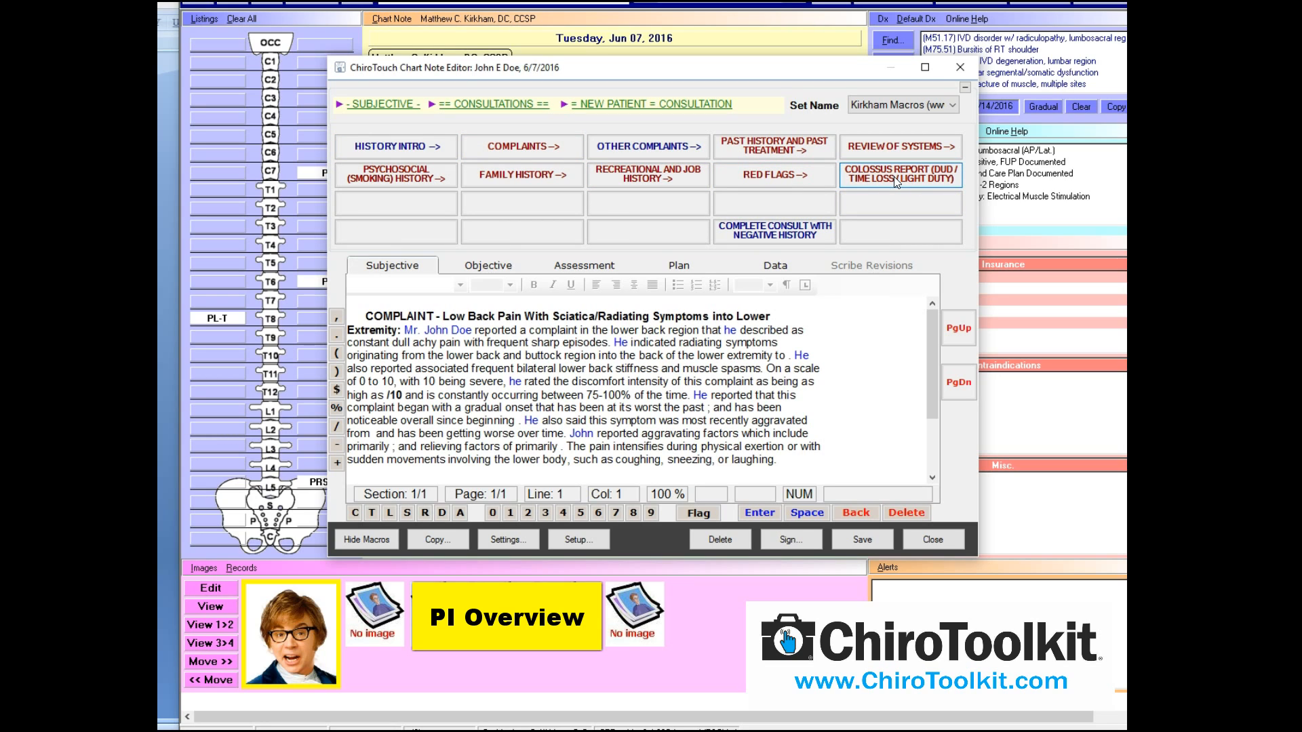
{"action": "left_click", "coordinate": [676, 264]}
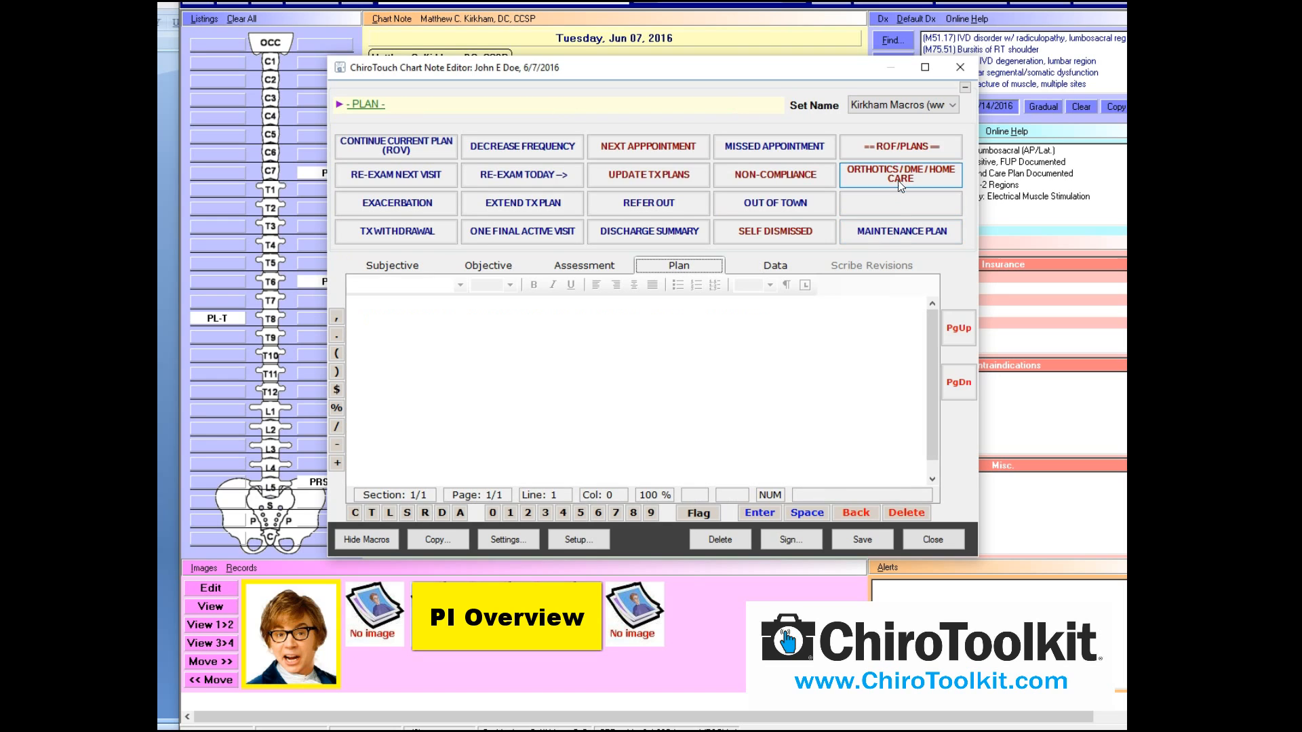
{"action": "left_click", "coordinate": [897, 148]}
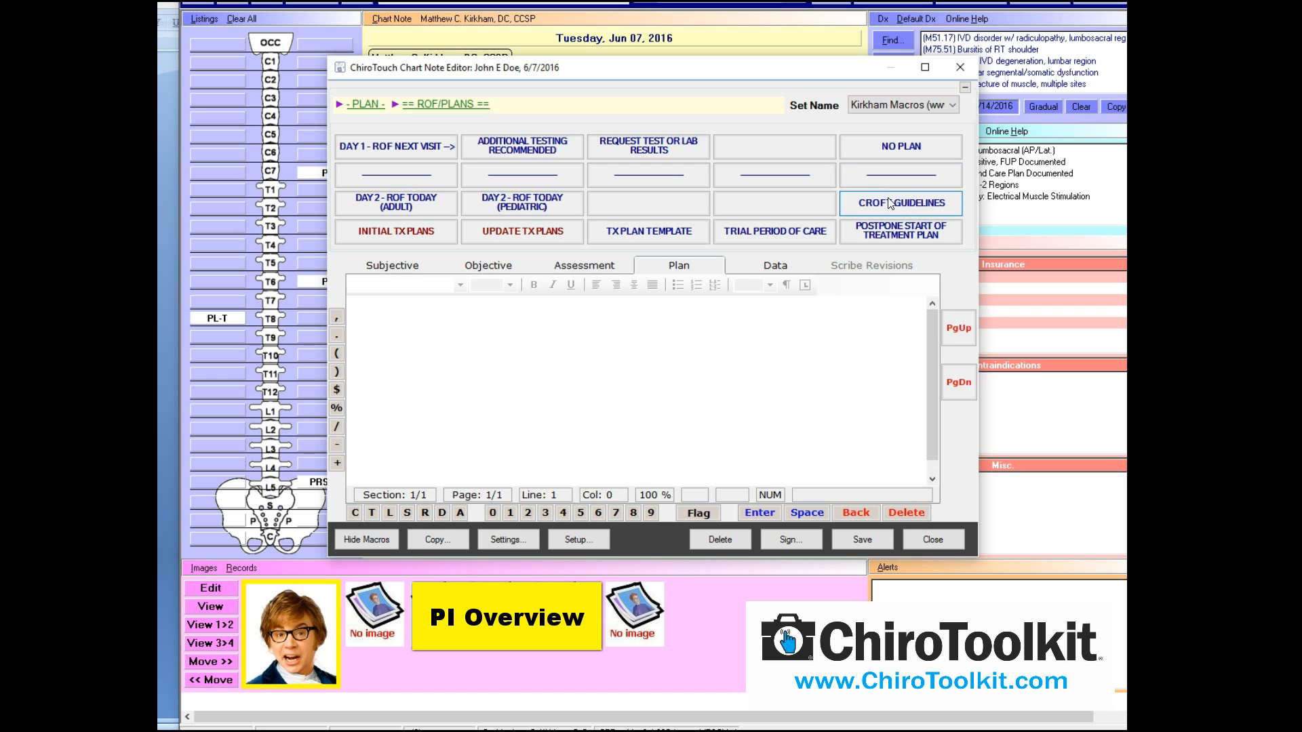
Return to Subjective and delete the entire low back pain complaint text
{"action": "left_click", "coordinate": [377, 266]}
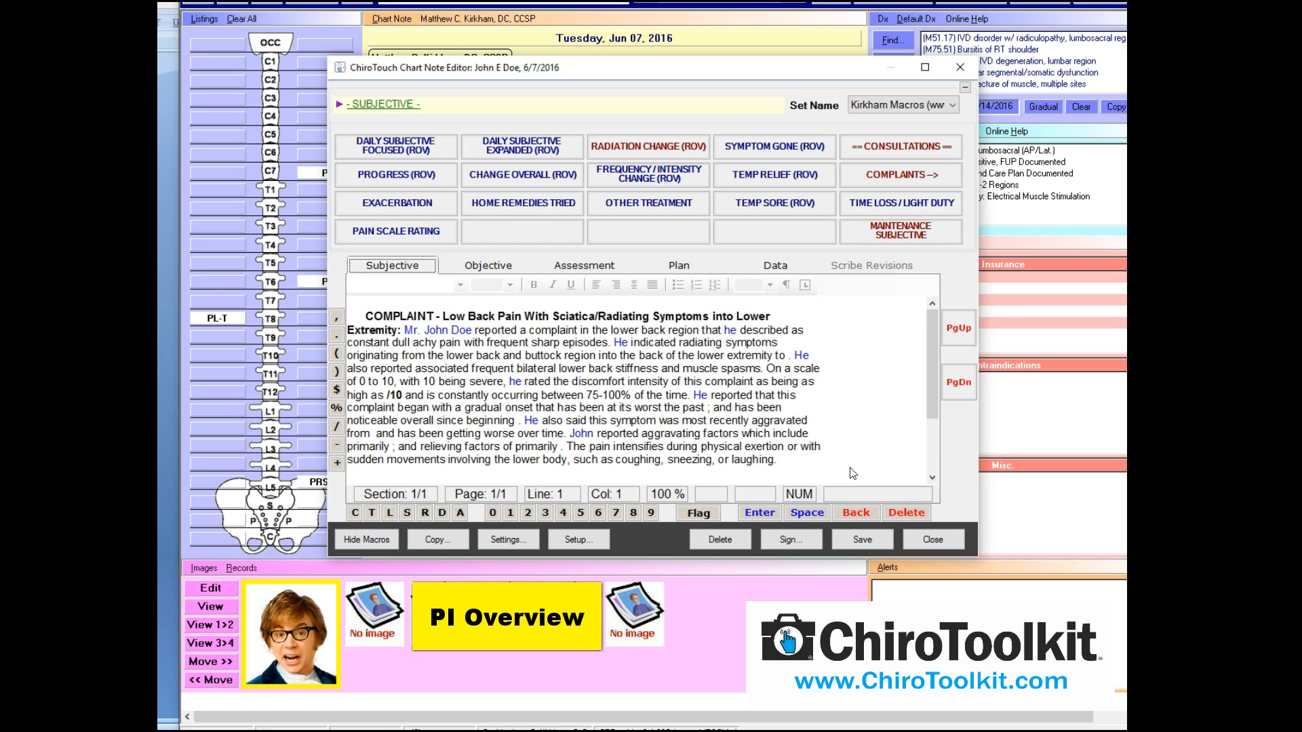
{"action": "key", "text": "ctrl+a"}
{"action": "key", "text": "Delete"}
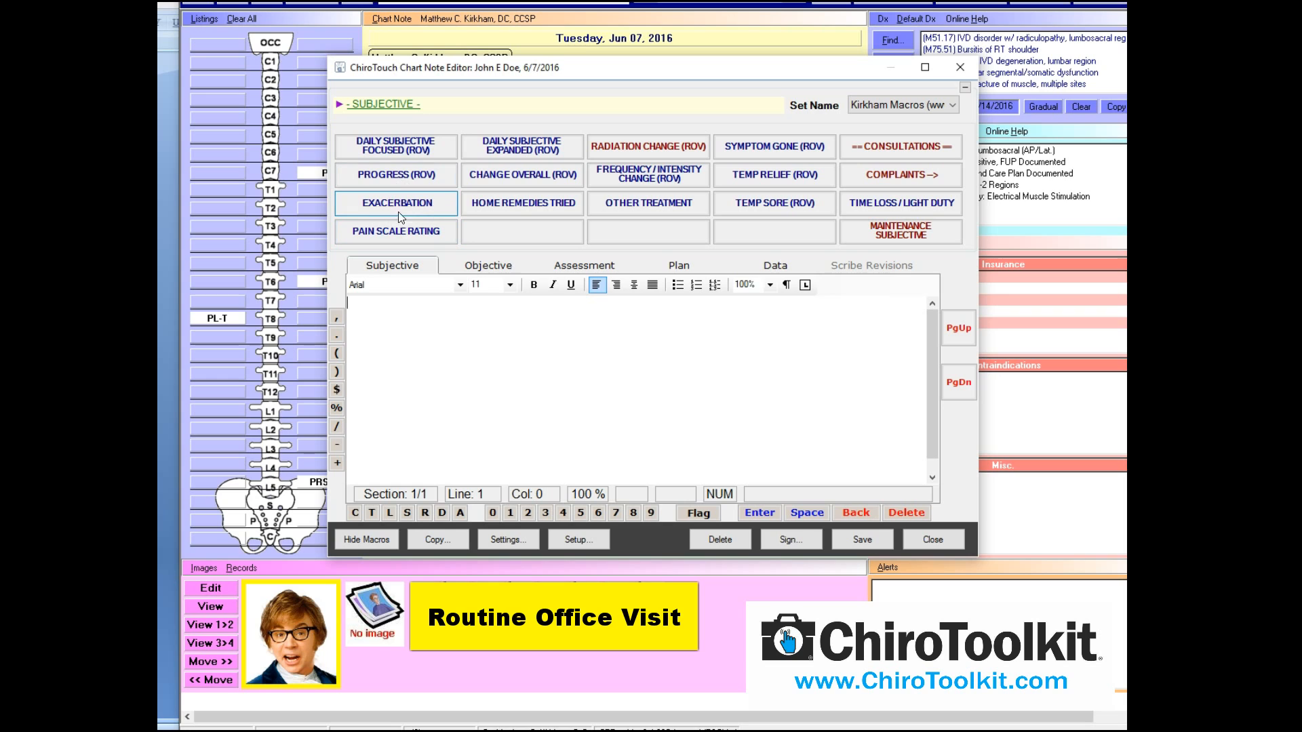
Start an Exacerbation paragraph: moderate to severe spasm in the lower back
{"action": "left_click", "coordinate": [434, 206]}
{"action": "left_click", "coordinate": [541, 202]}
{"action": "left_click", "coordinate": [607, 223]}
{"action": "left_click", "coordinate": [794, 533]}
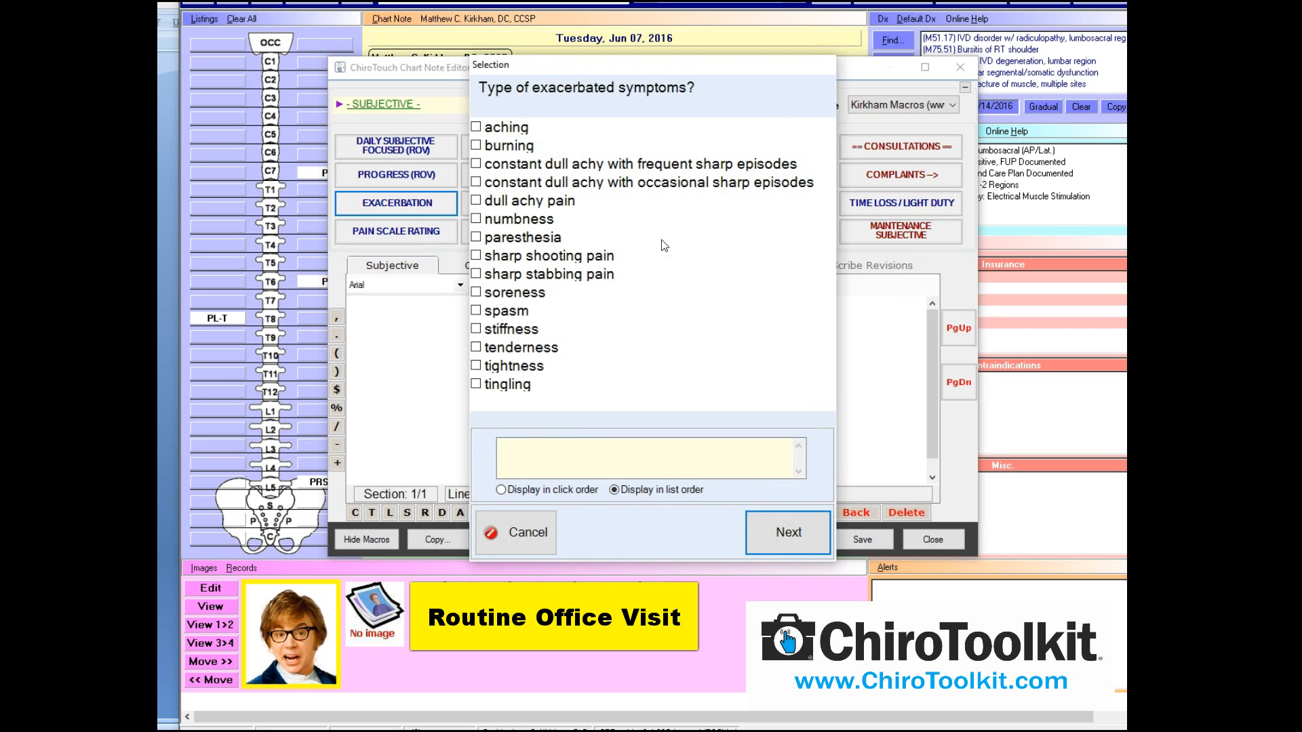
{"action": "left_click", "coordinate": [529, 311]}
{"action": "left_click", "coordinate": [777, 518]}
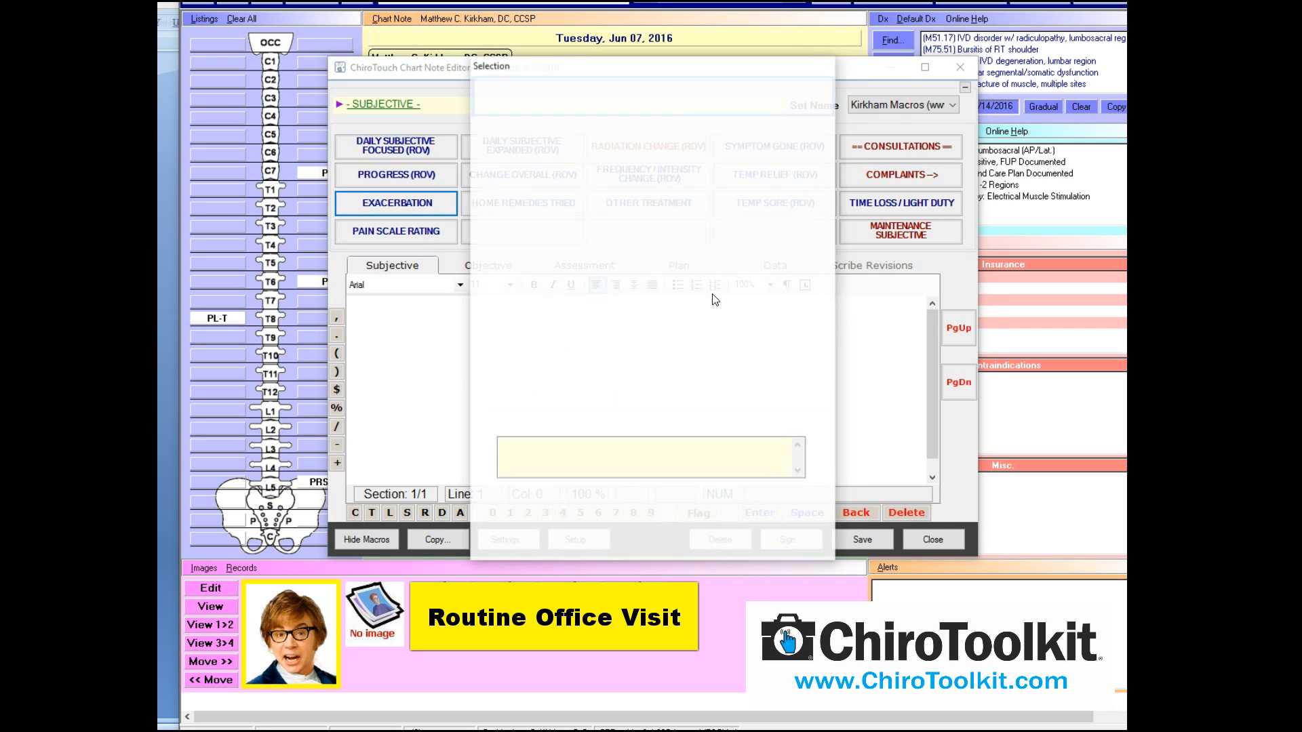
{"action": "left_click", "coordinate": [719, 250]}
{"action": "left_click", "coordinate": [784, 518]}
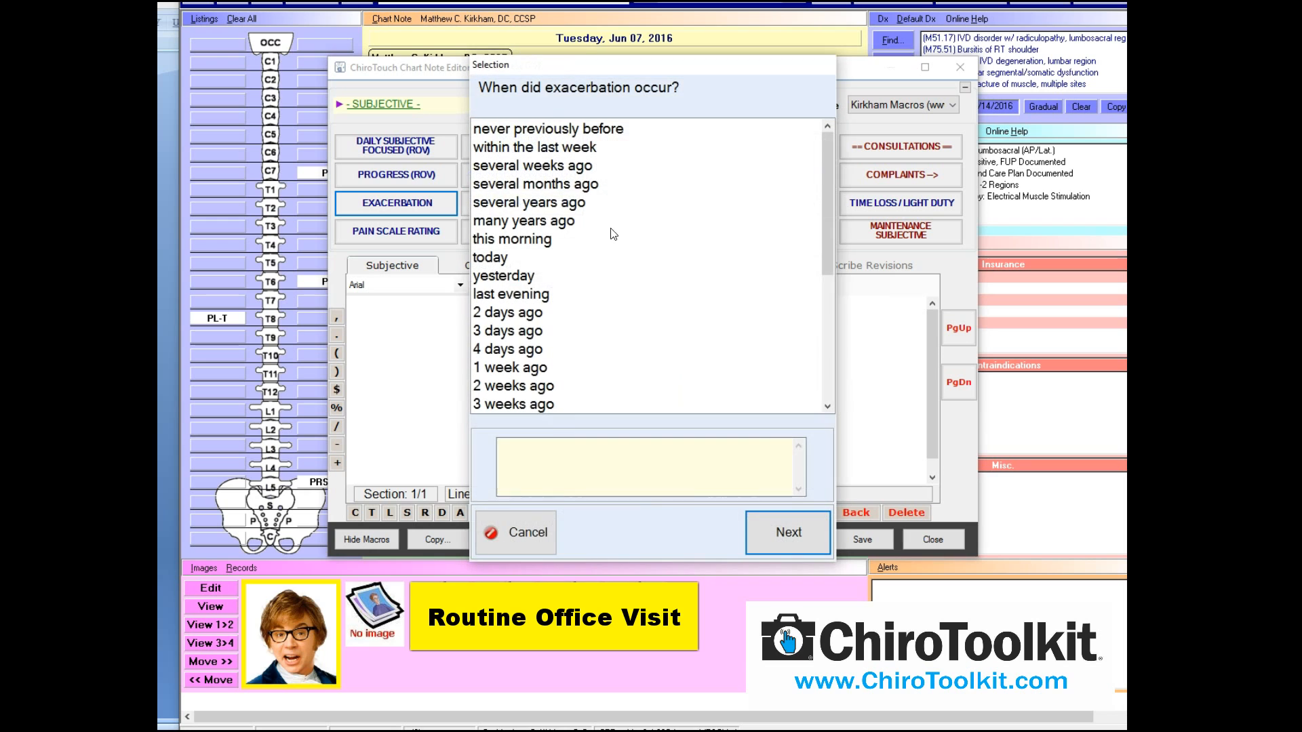
Complete the exacerbation with onset yesterday, shovelling as cause, and pain rated 7
{"action": "left_click", "coordinate": [534, 275]}
{"action": "left_click", "coordinate": [780, 530]}
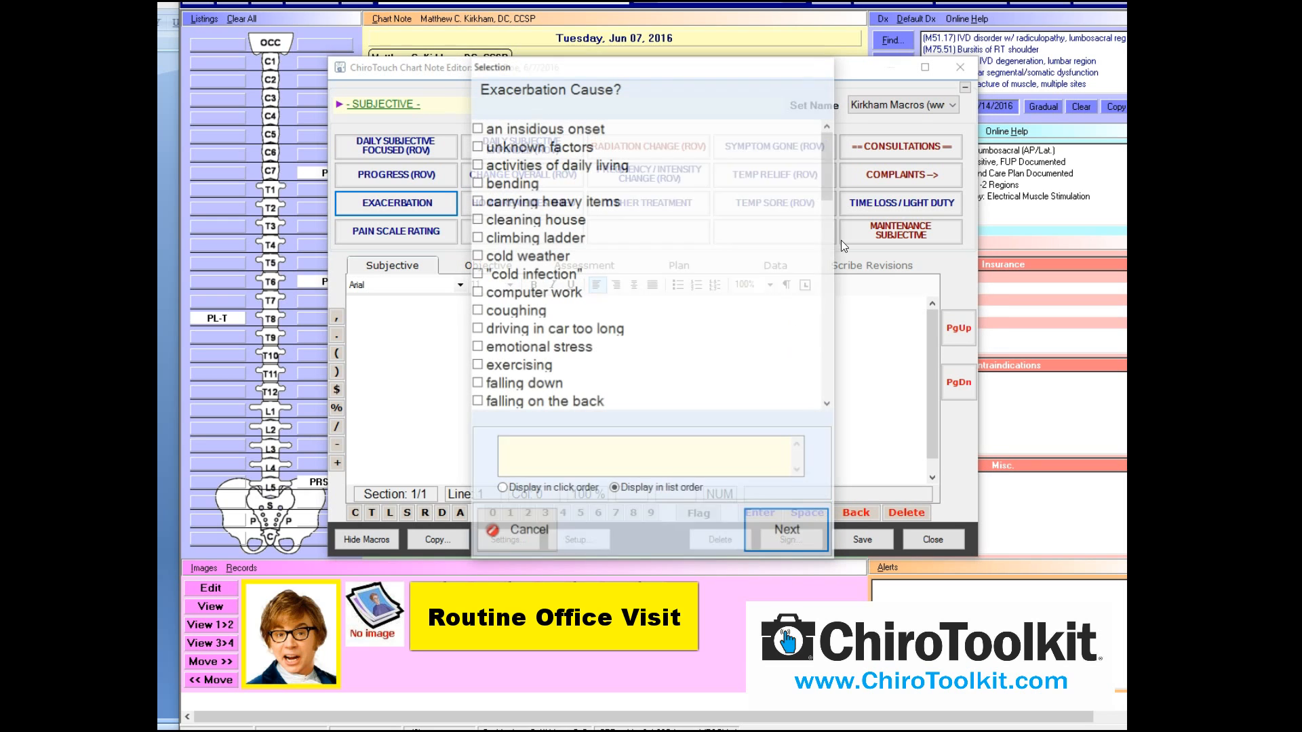
{"action": "left_click_drag", "start_coordinate": [830, 165], "coordinate": [828, 296]}
{"action": "left_click", "coordinate": [613, 272]}
{"action": "left_click", "coordinate": [766, 531]}
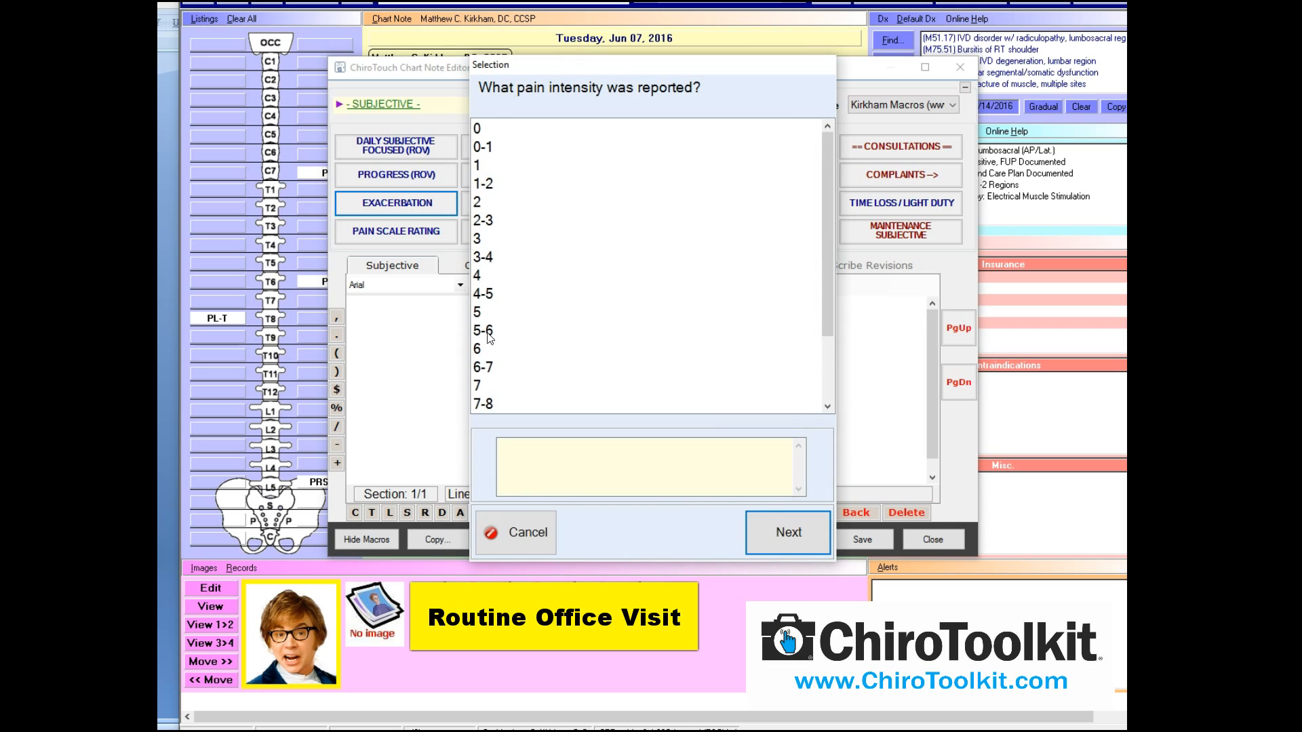
{"action": "left_click", "coordinate": [487, 386]}
{"action": "left_click", "coordinate": [769, 521]}
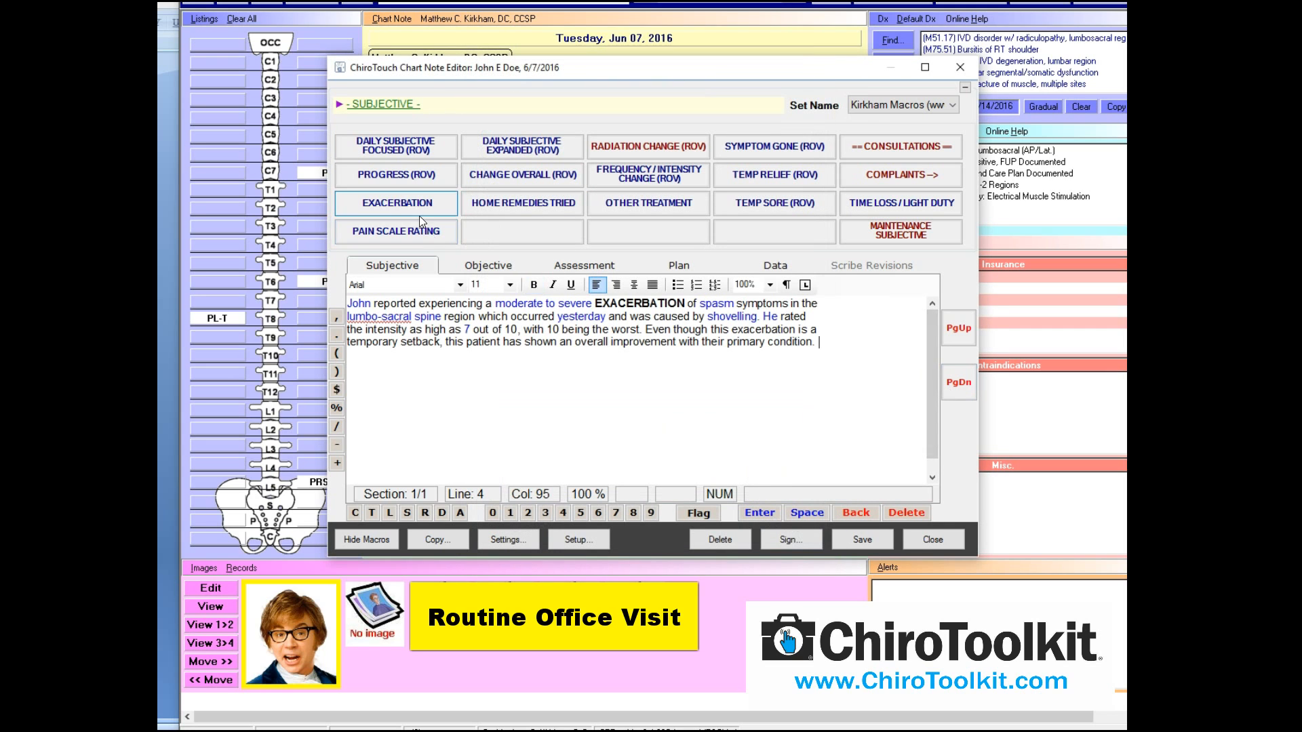
{"action": "left_click", "coordinate": [478, 267]}
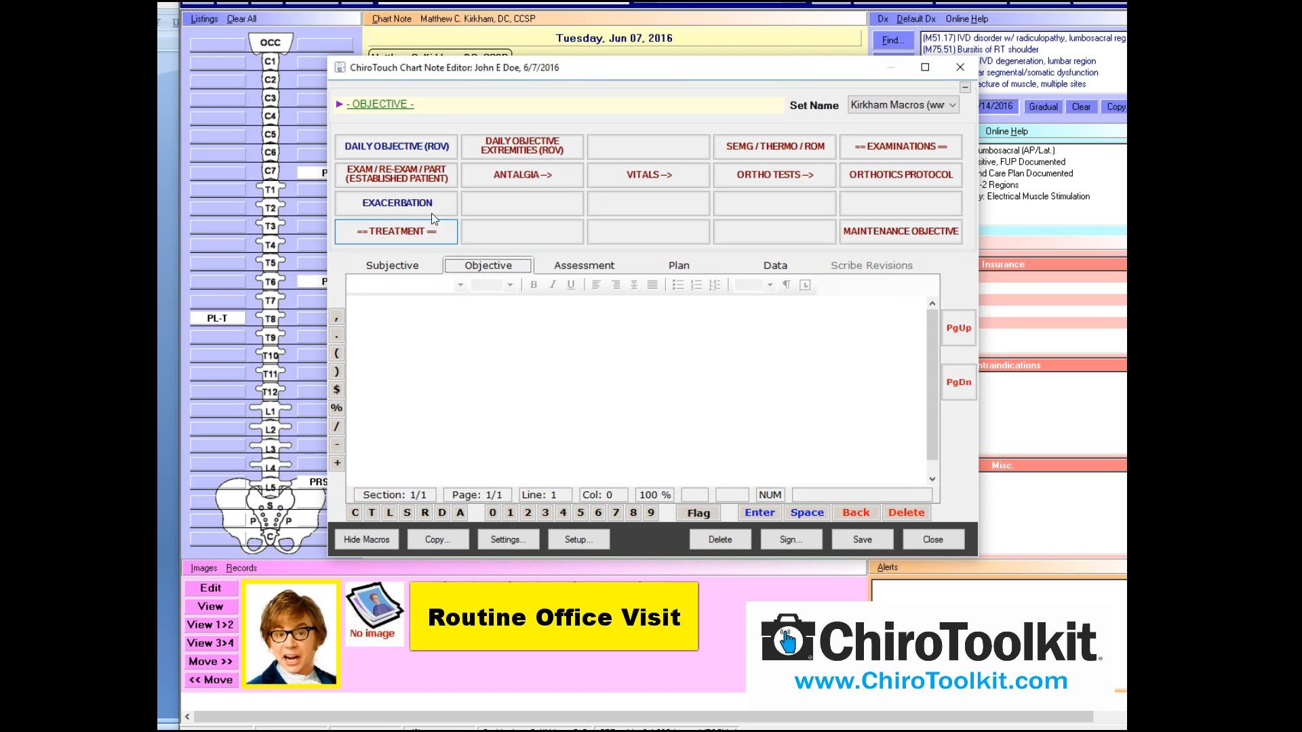
{"action": "left_click", "coordinate": [573, 270]}
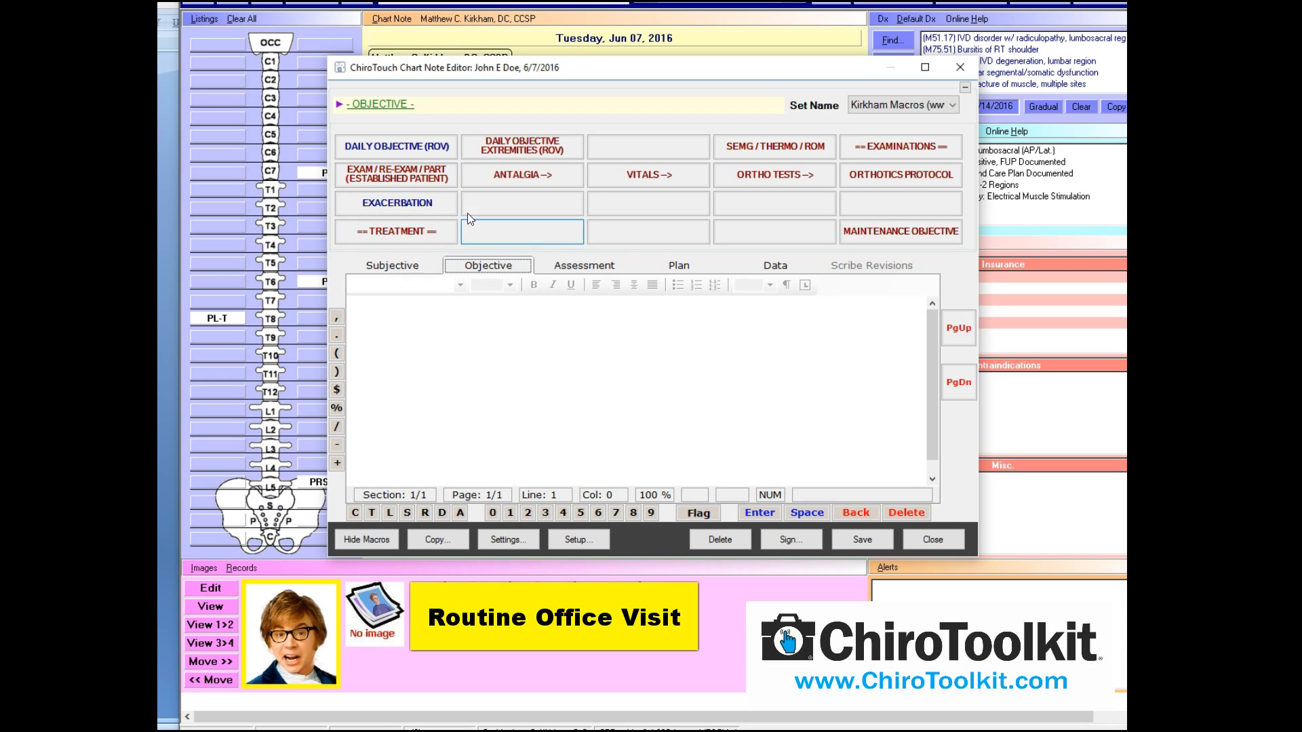
{"action": "left_click", "coordinate": [679, 265]}
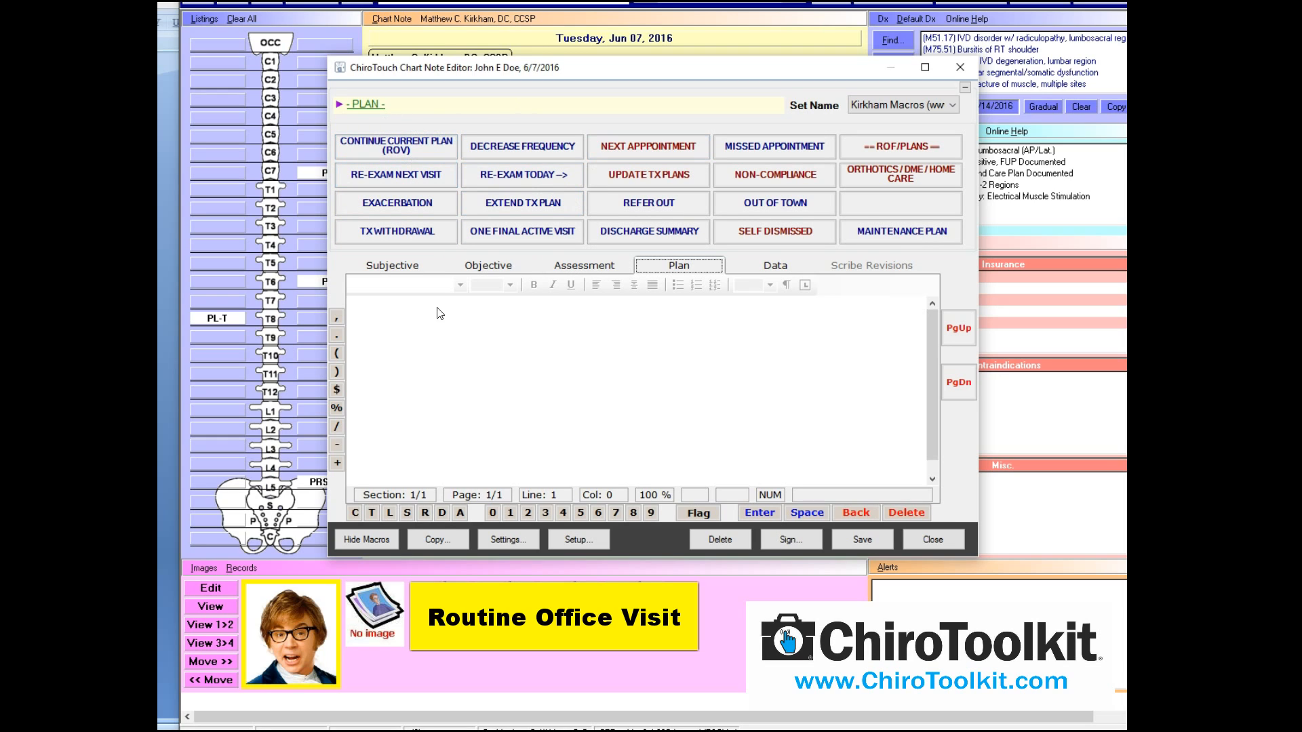
{"action": "left_click", "coordinate": [400, 266]}
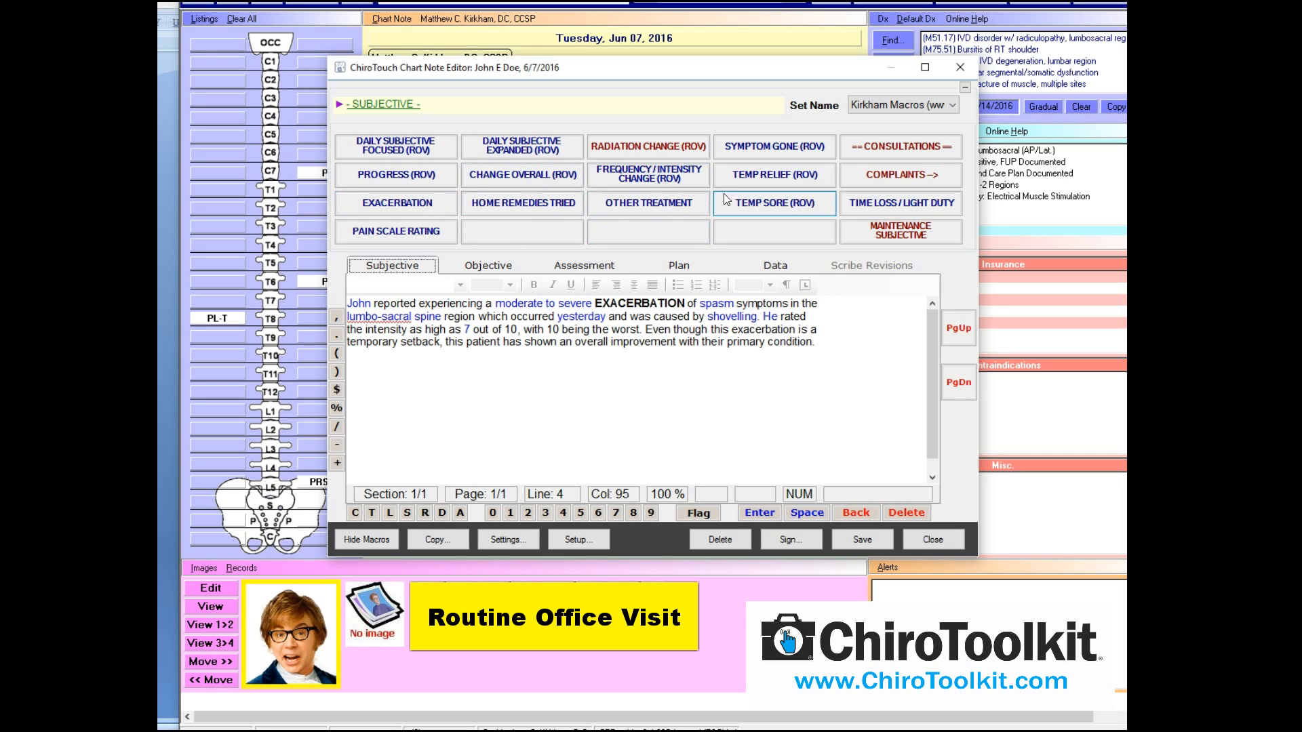
{"action": "left_click", "coordinate": [515, 265]}
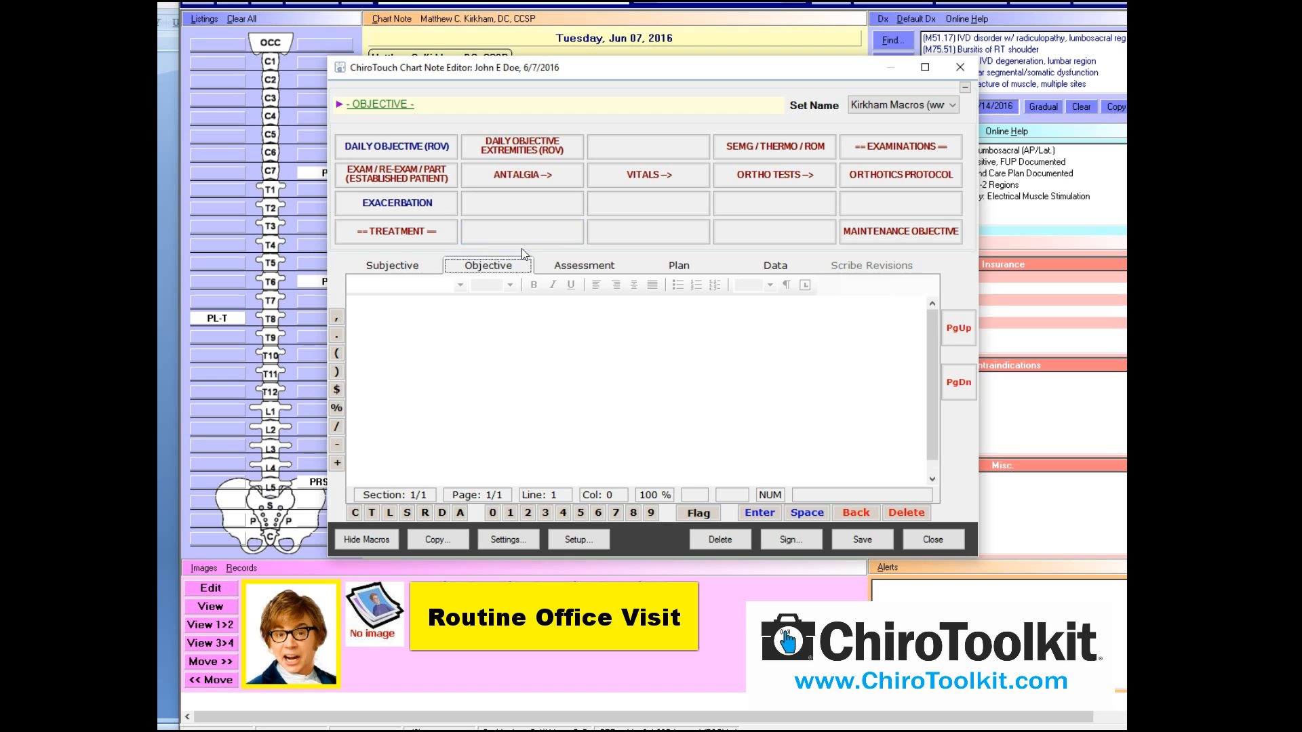
Insert the Right Antalgia (right leg pain) antalgic gait paragraph into Objective and save
{"action": "left_click", "coordinate": [548, 181]}
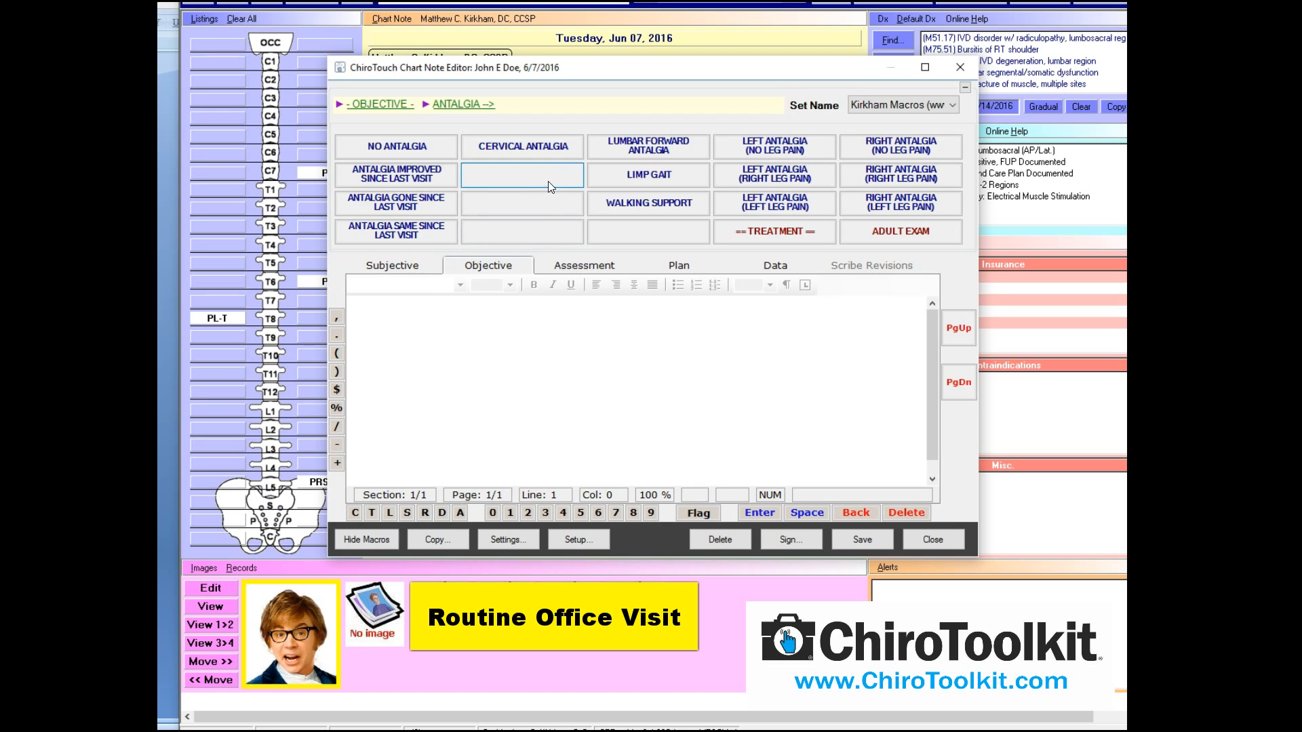
{"action": "left_click", "coordinate": [906, 182]}
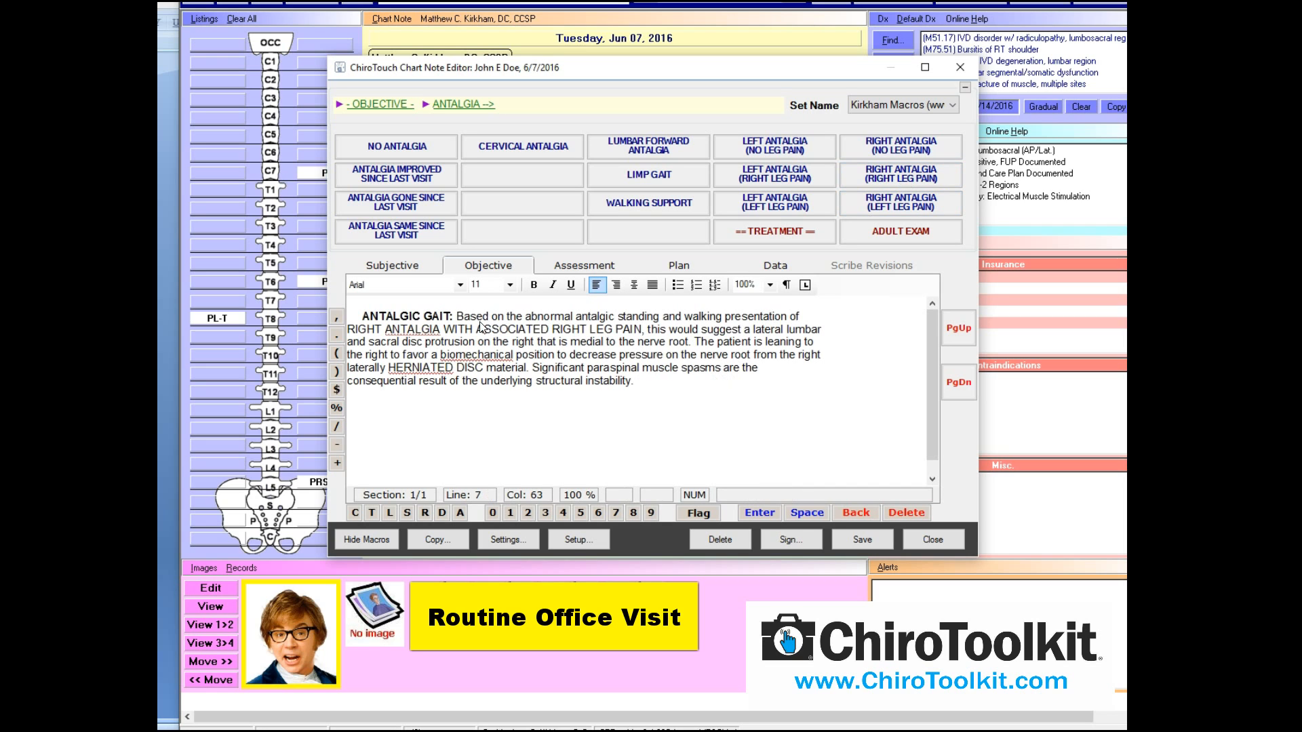
{"action": "left_click", "coordinate": [860, 537]}
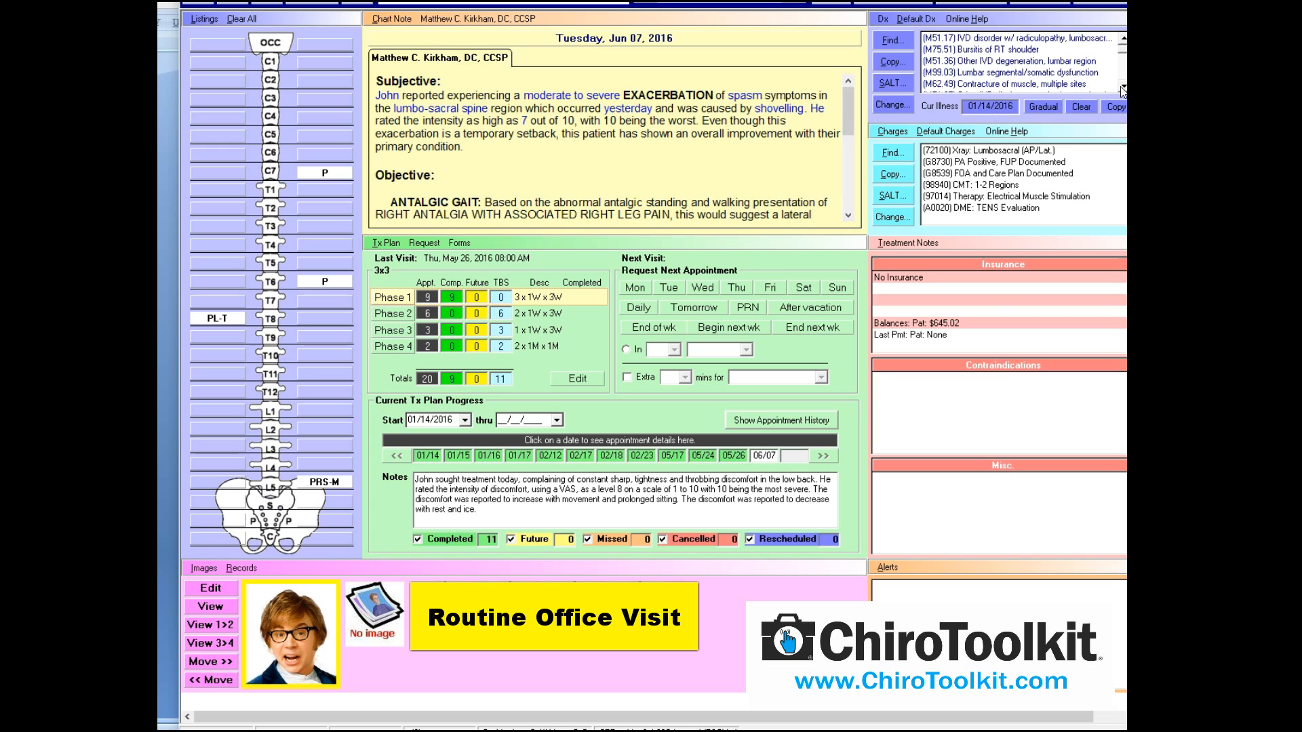
Reopen the patient's chart note editor and switch to the Plan section
{"action": "double_click", "coordinate": [1122, 89]}
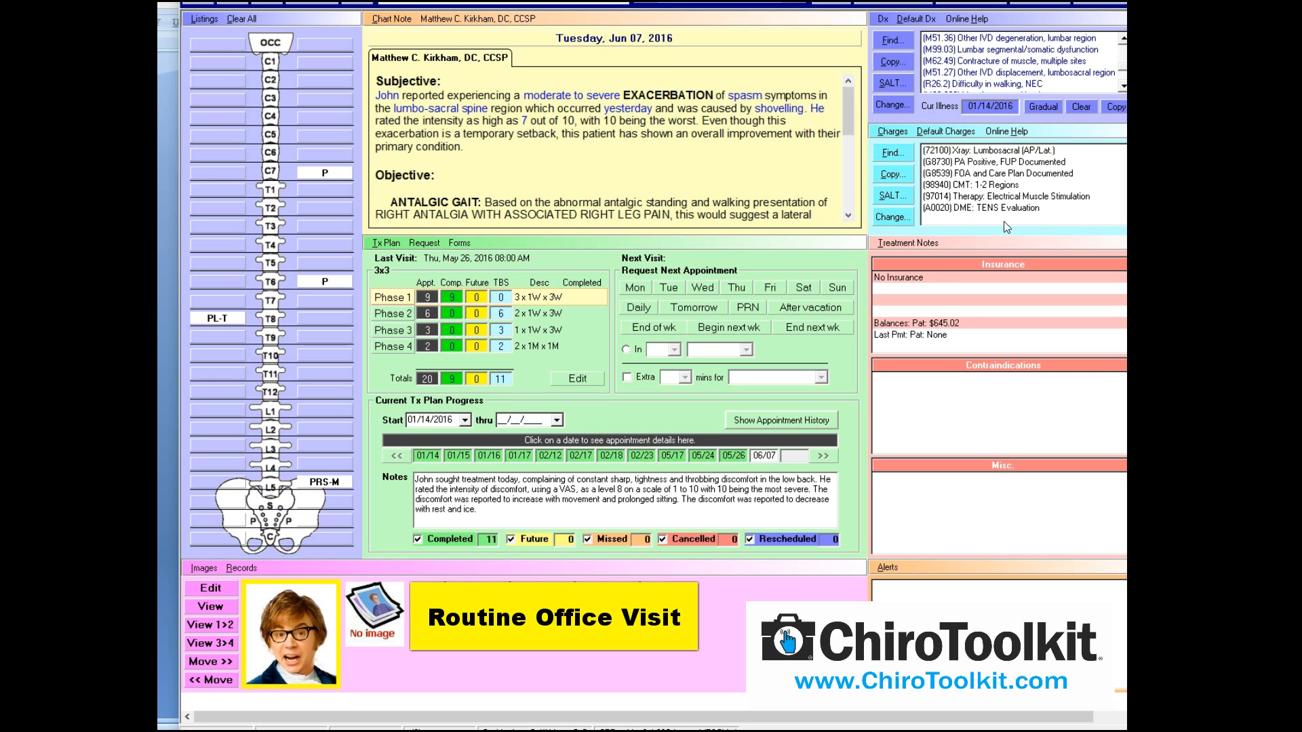
{"action": "left_click", "coordinate": [403, 18]}
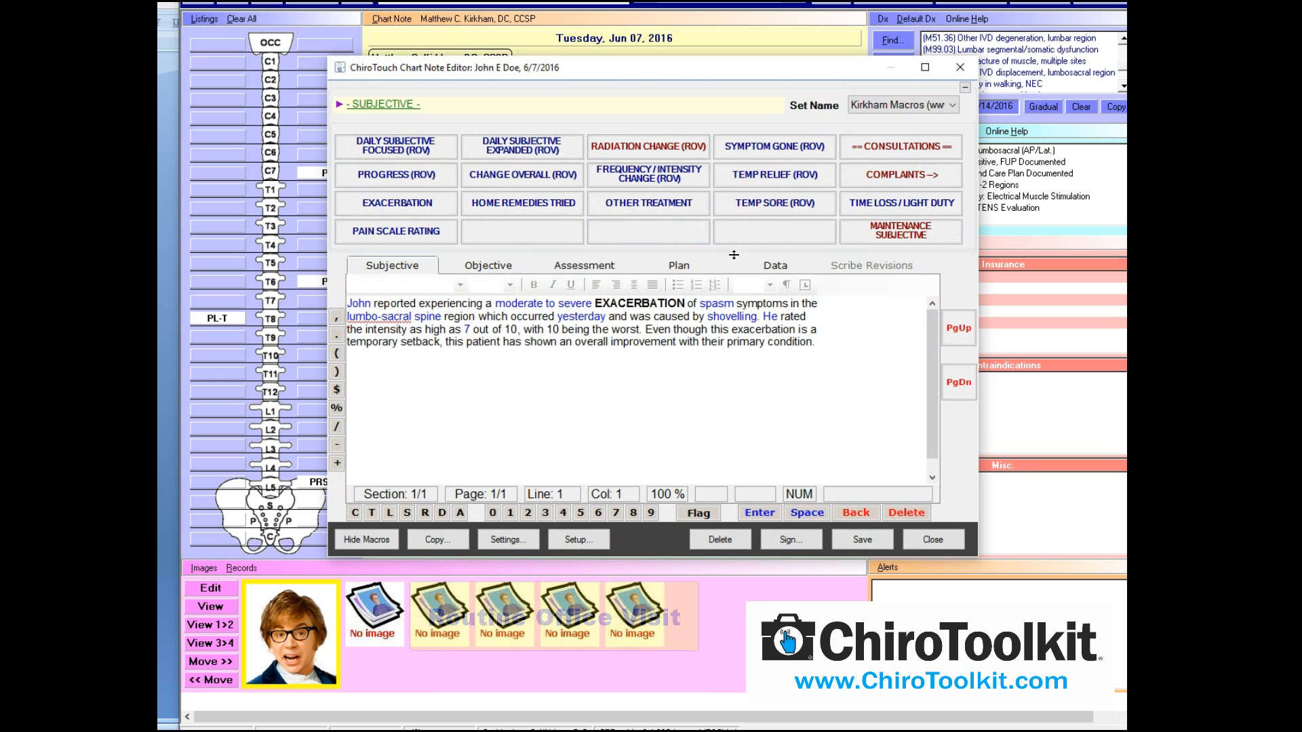
{"action": "left_click", "coordinate": [678, 266]}
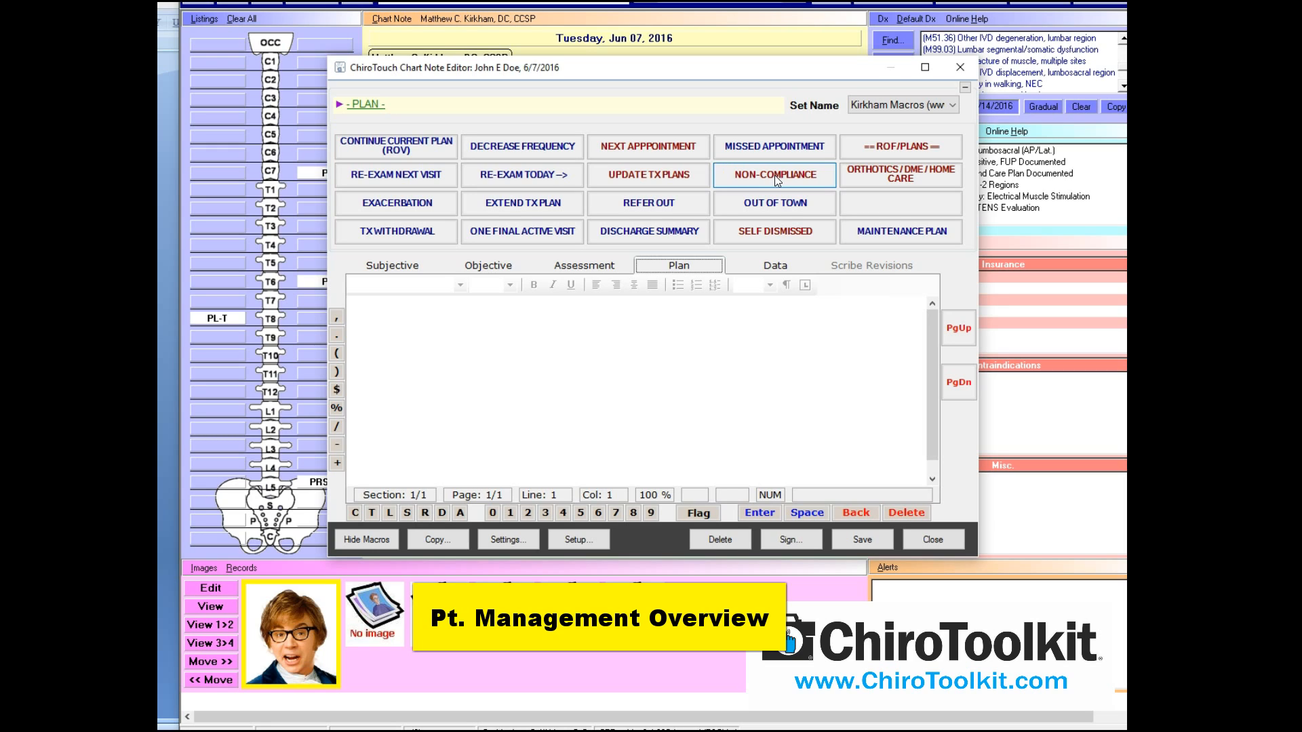
Try a non-compliance plan note for not keeping the recommended treatment schedule, then delete it
{"action": "left_click", "coordinate": [774, 175]}
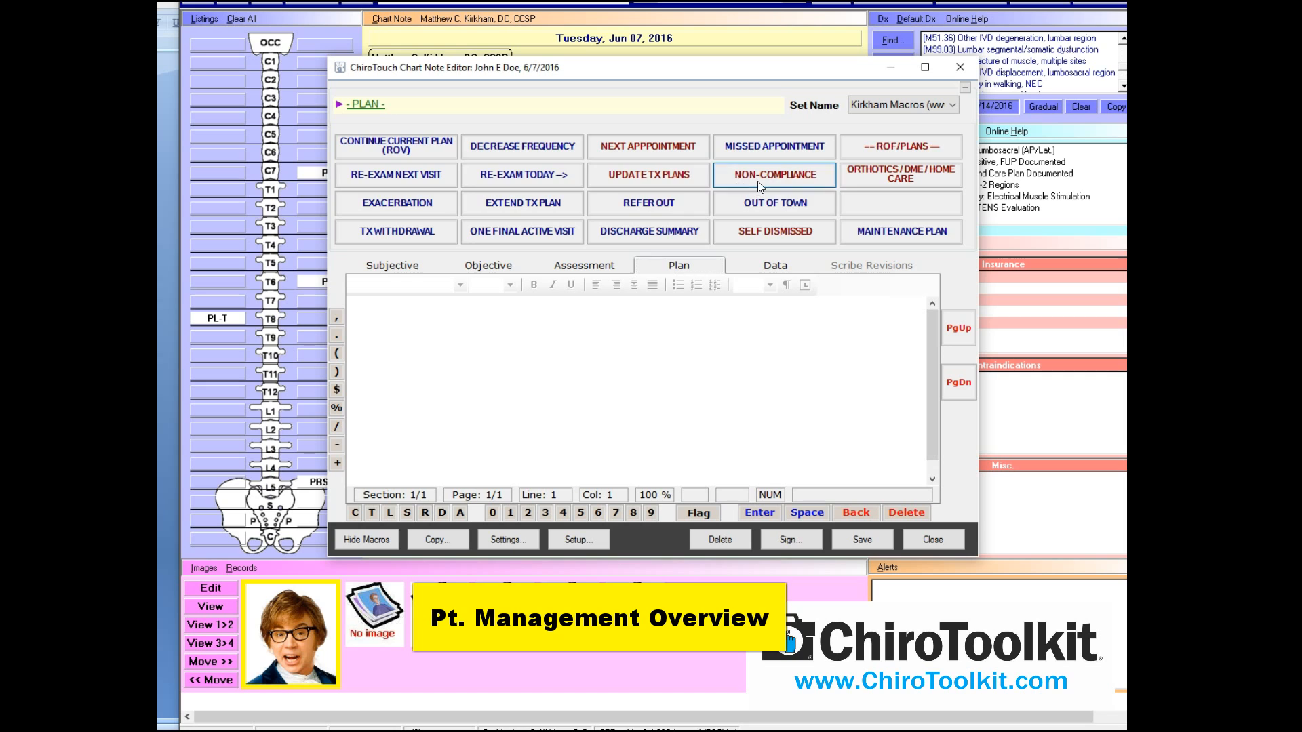
{"action": "left_click", "coordinate": [441, 148]}
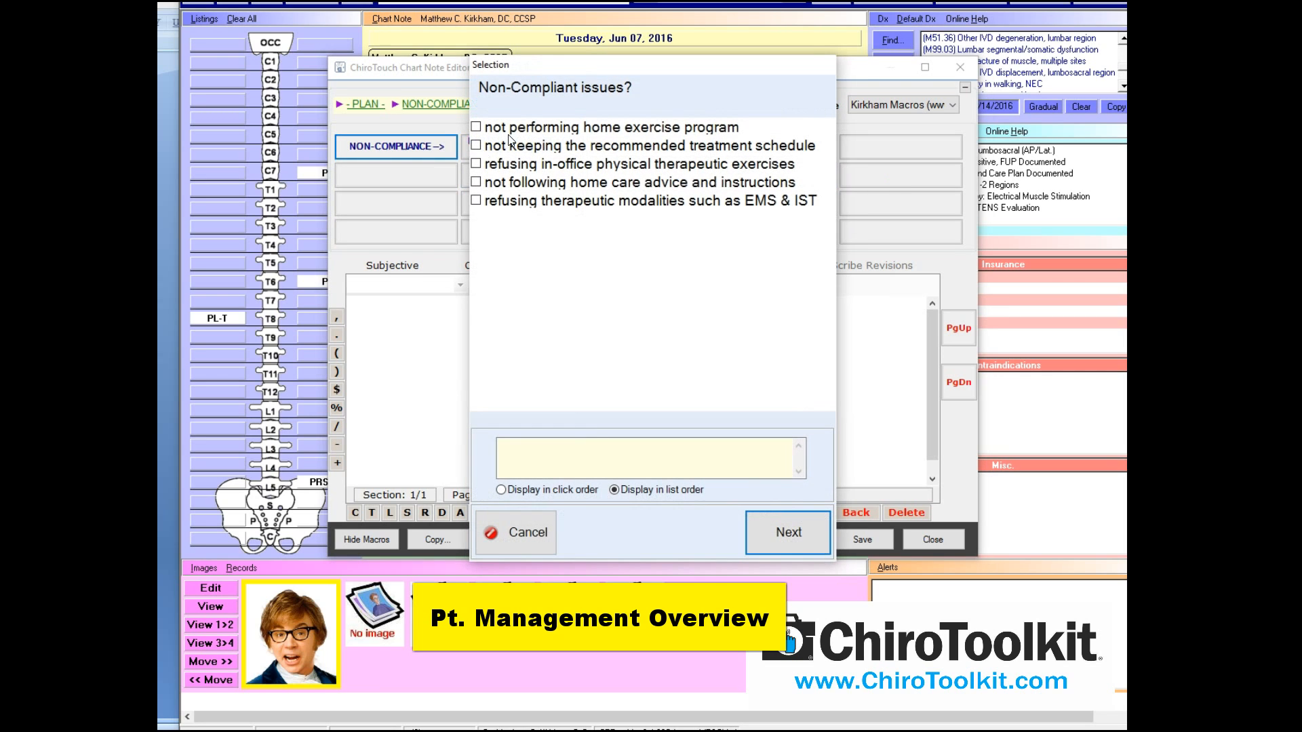
{"action": "left_click", "coordinate": [556, 145]}
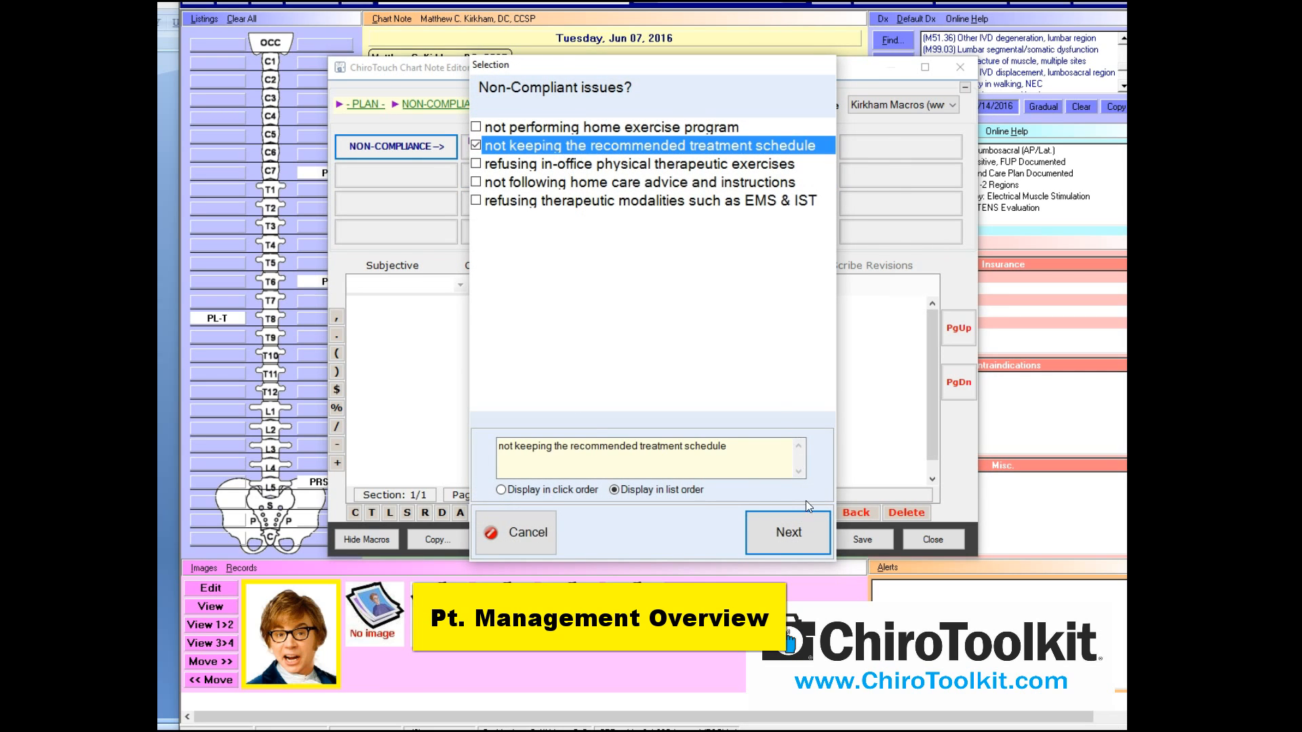
{"action": "left_click", "coordinate": [806, 527]}
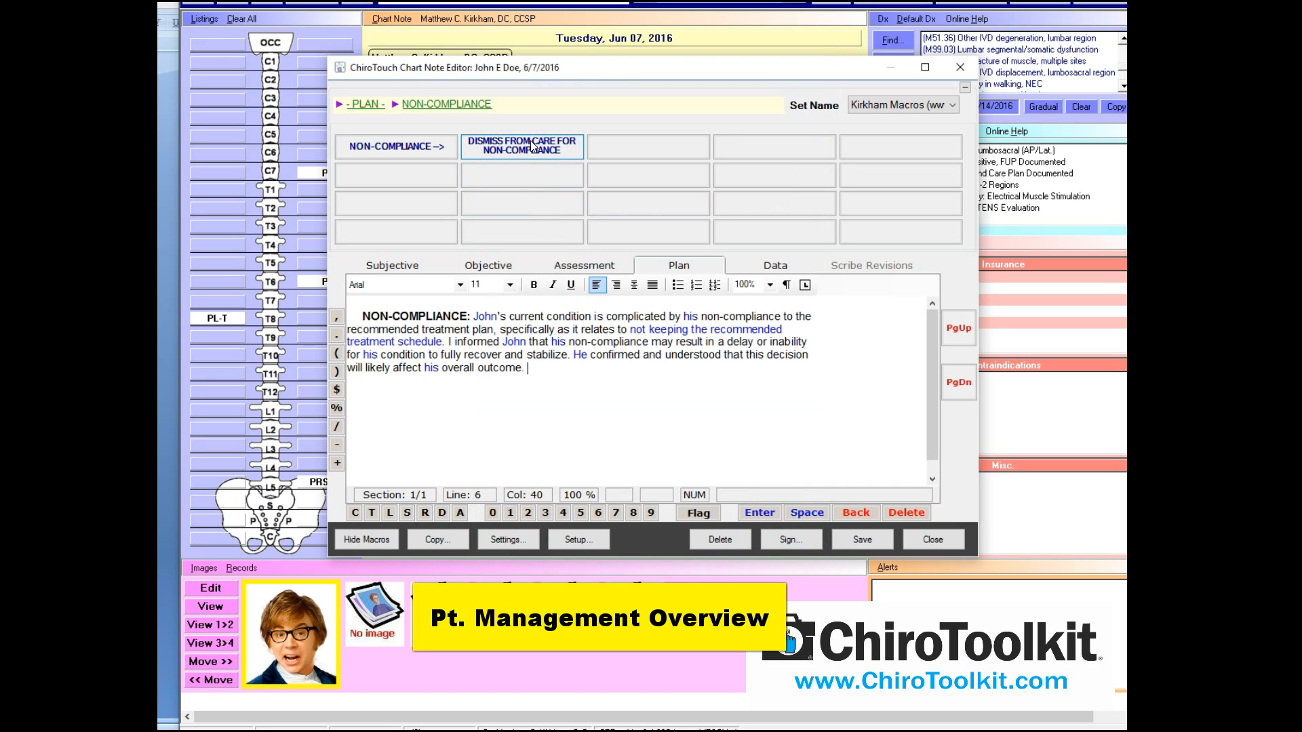
{"action": "left_click", "coordinate": [379, 106]}
{"action": "key", "text": "ctrl+a"}
{"action": "key", "text": "Delete"}
Insert a missed-appointment note (three missed last week, work schedule), then clear the Plan text
{"action": "left_click", "coordinate": [785, 150]}
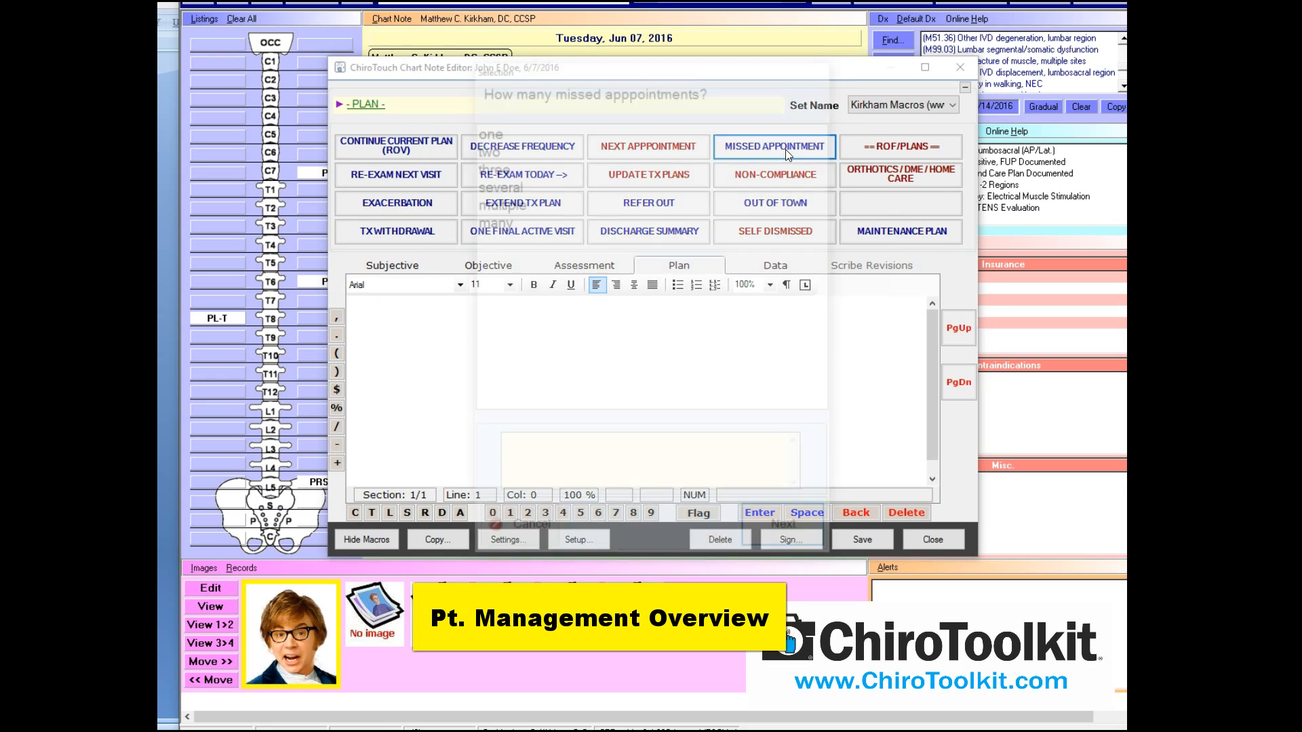
{"action": "left_click", "coordinate": [522, 166]}
{"action": "left_click", "coordinate": [756, 523]}
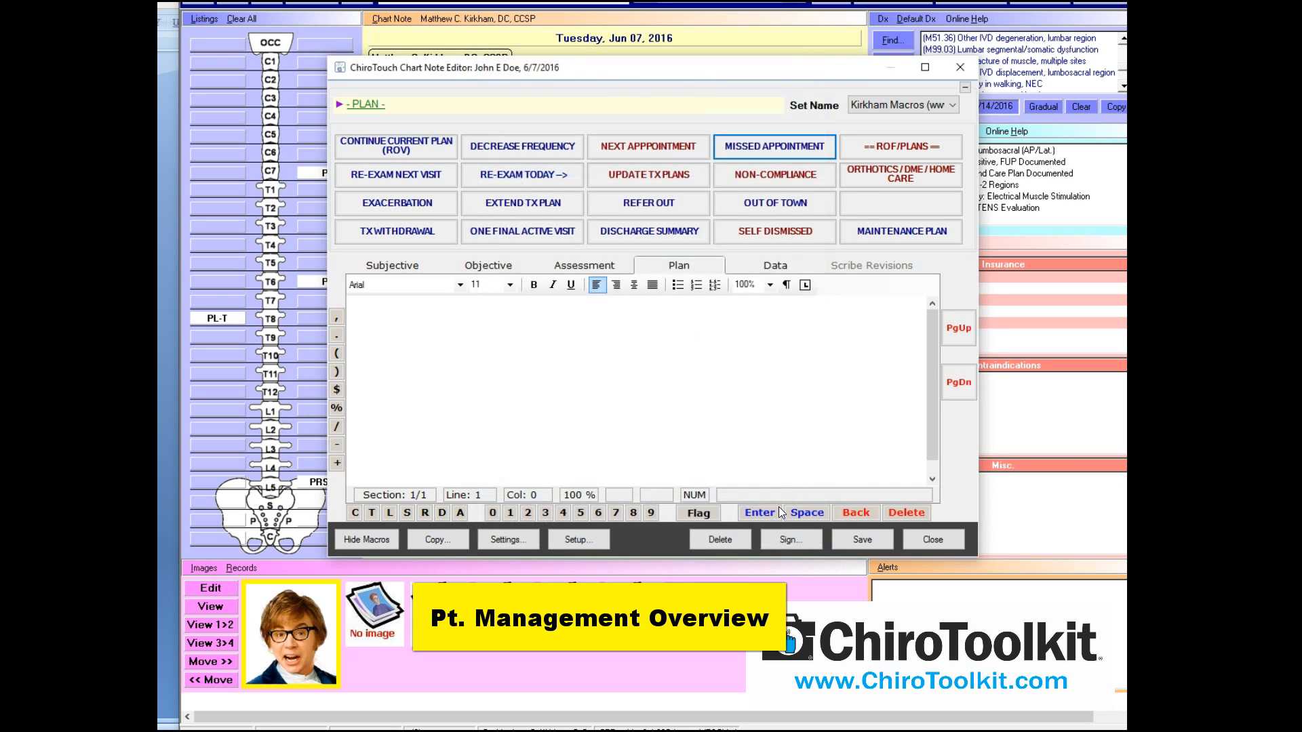
{"action": "left_click", "coordinate": [535, 165]}
{"action": "left_click", "coordinate": [756, 521]}
{"action": "left_click", "coordinate": [515, 351]}
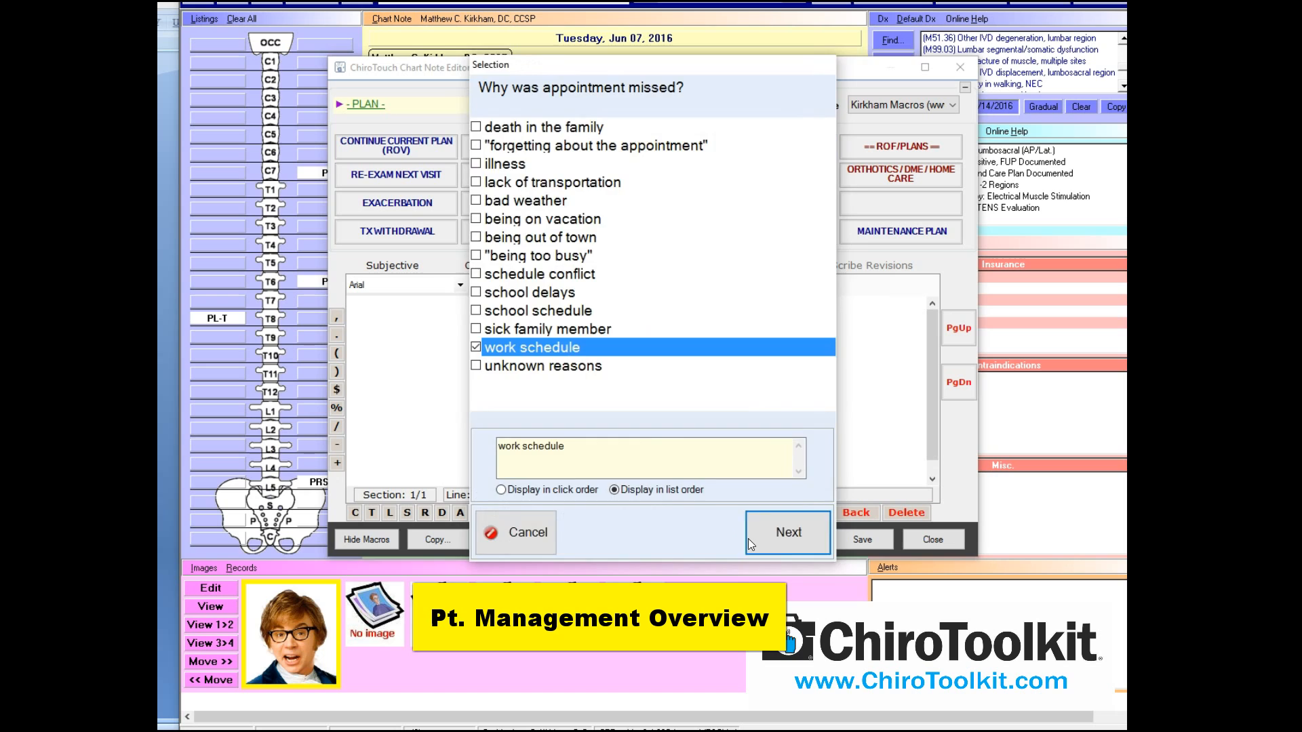
{"action": "left_click", "coordinate": [759, 532]}
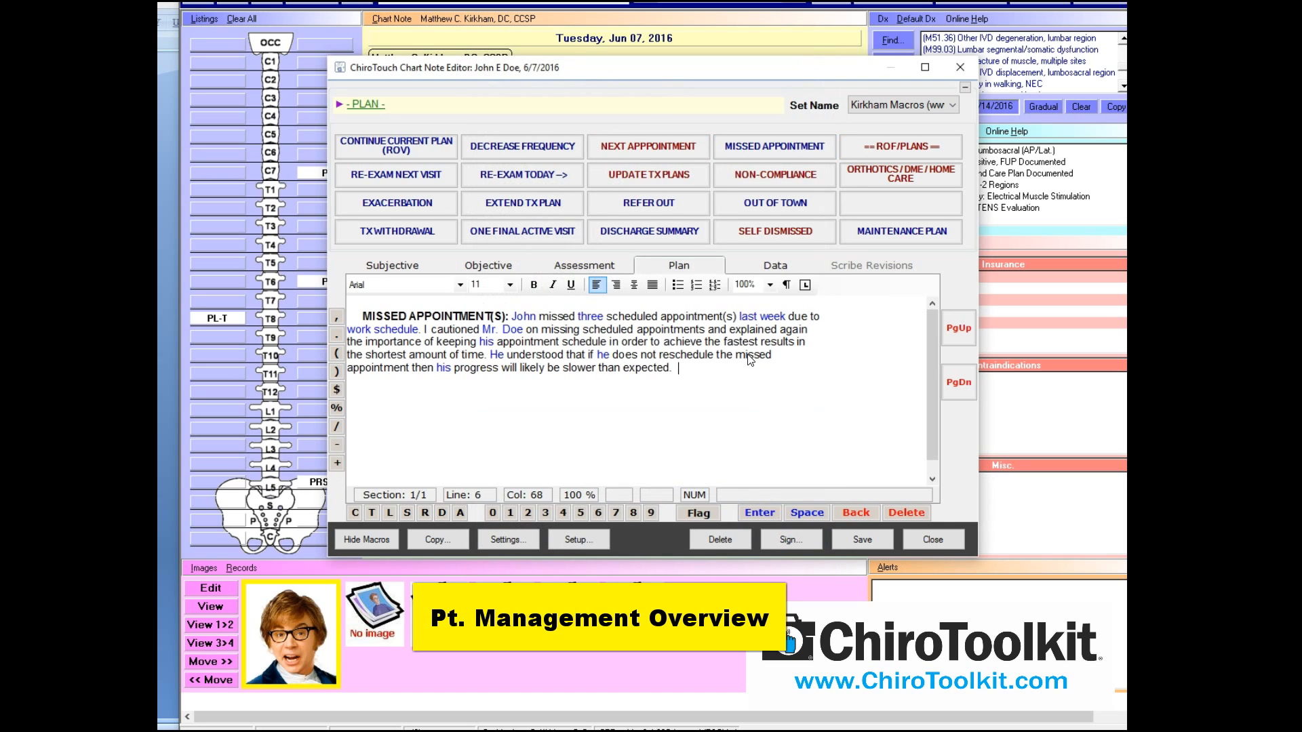
{"action": "key", "text": "ctrl+a"}
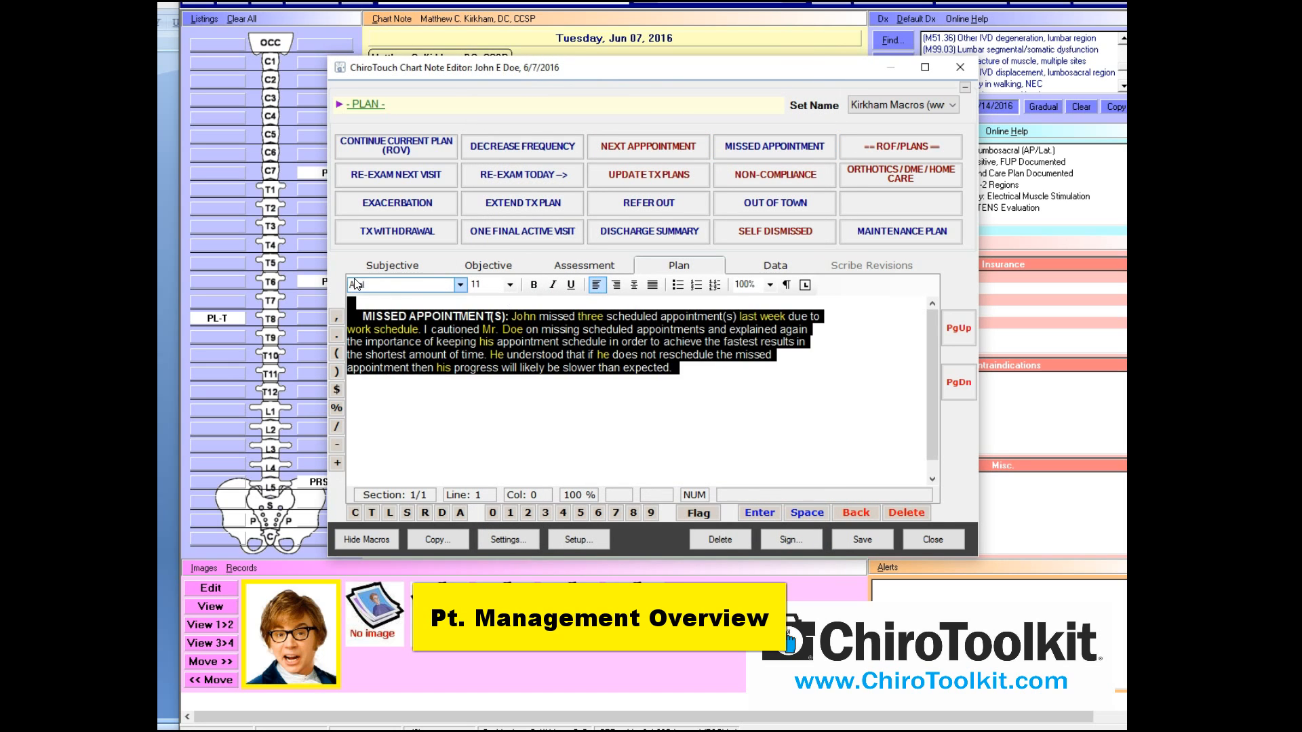
{"action": "key", "text": "Delete"}
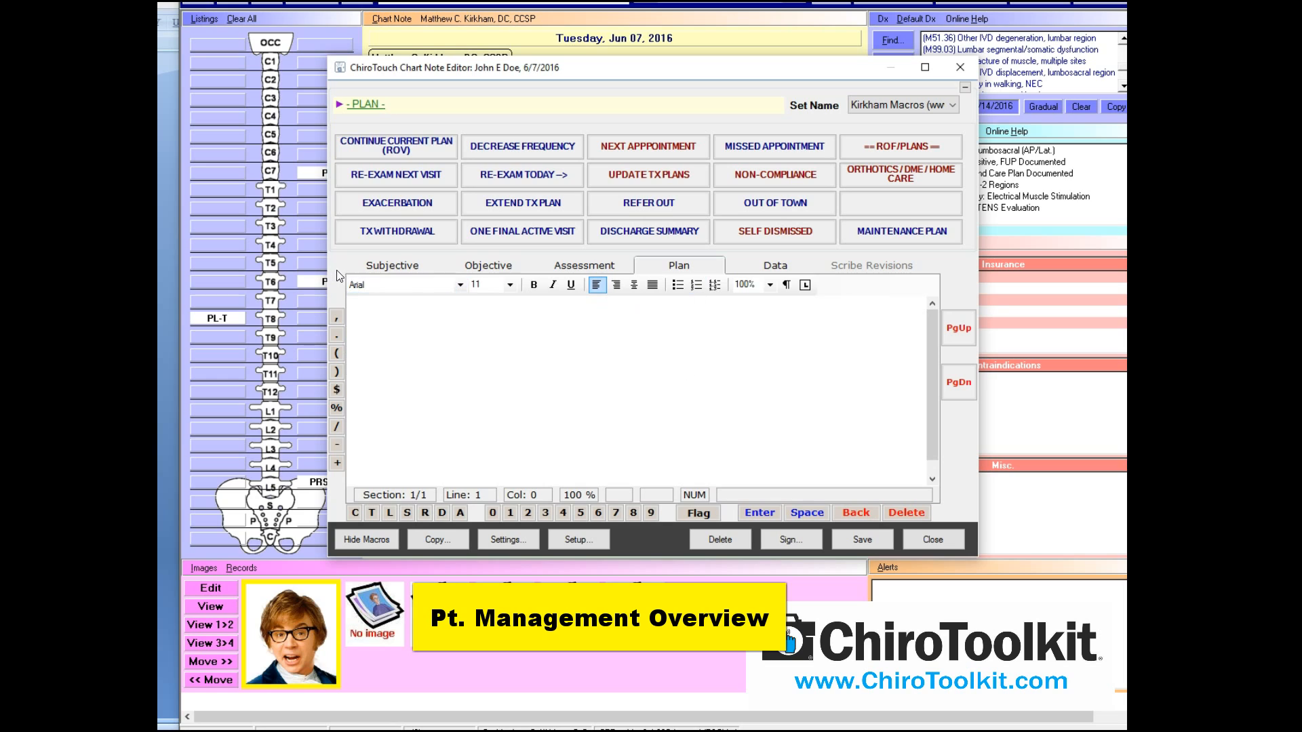
Insert a treatment-withdrawal plan note: withdrawal initiated today, 2-week follow-up
{"action": "left_click", "coordinate": [549, 267]}
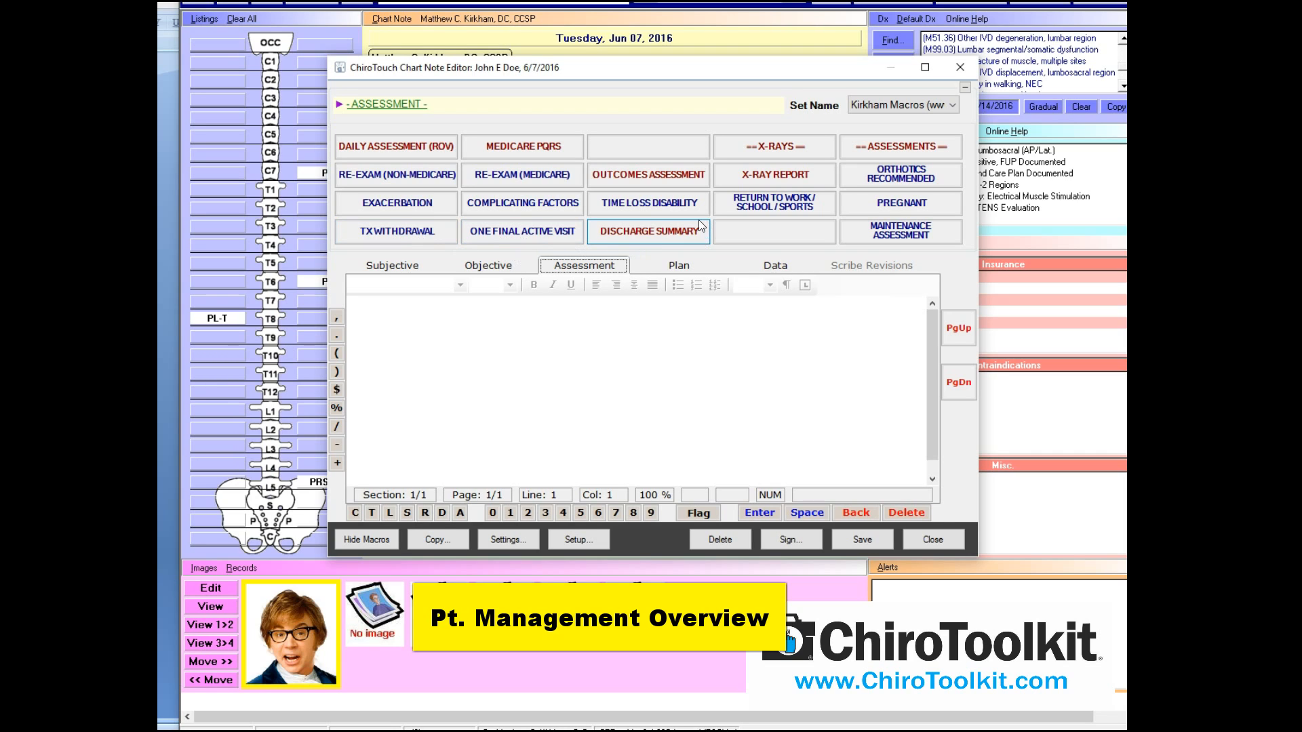
{"action": "left_click", "coordinate": [659, 270]}
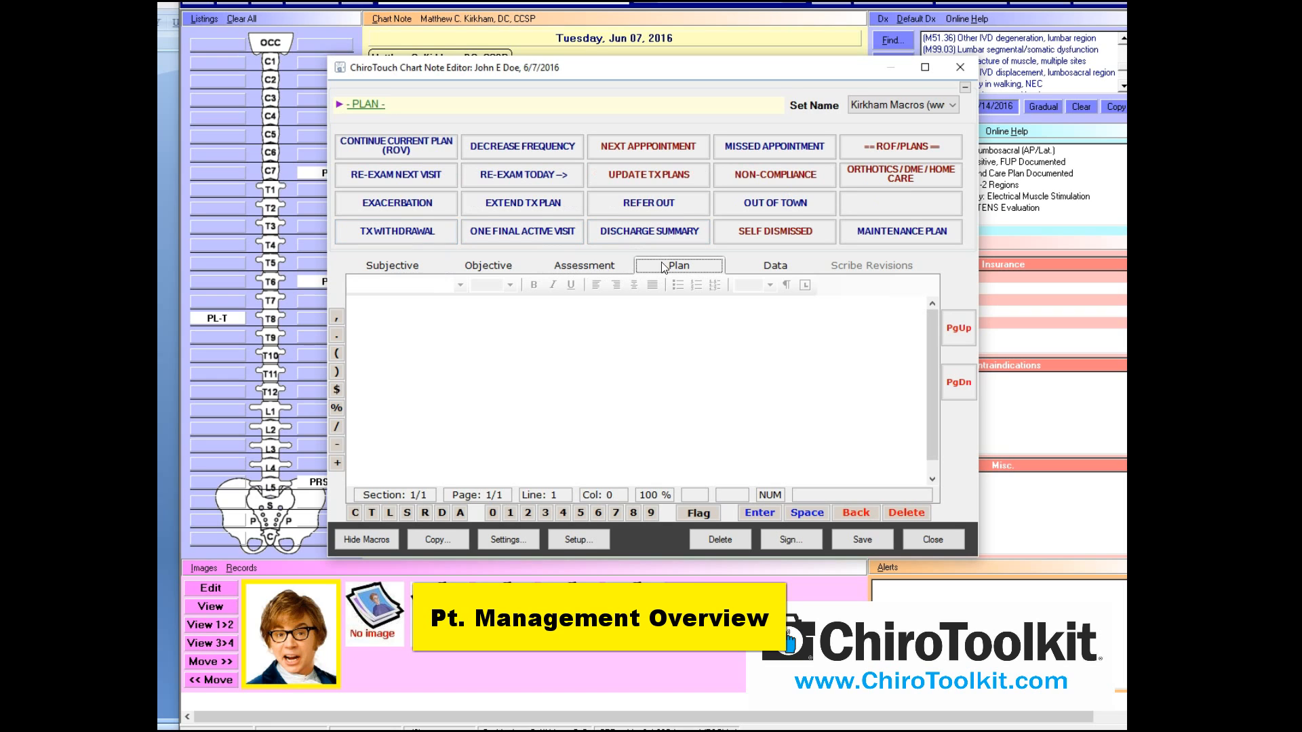
{"action": "left_click", "coordinate": [425, 231]}
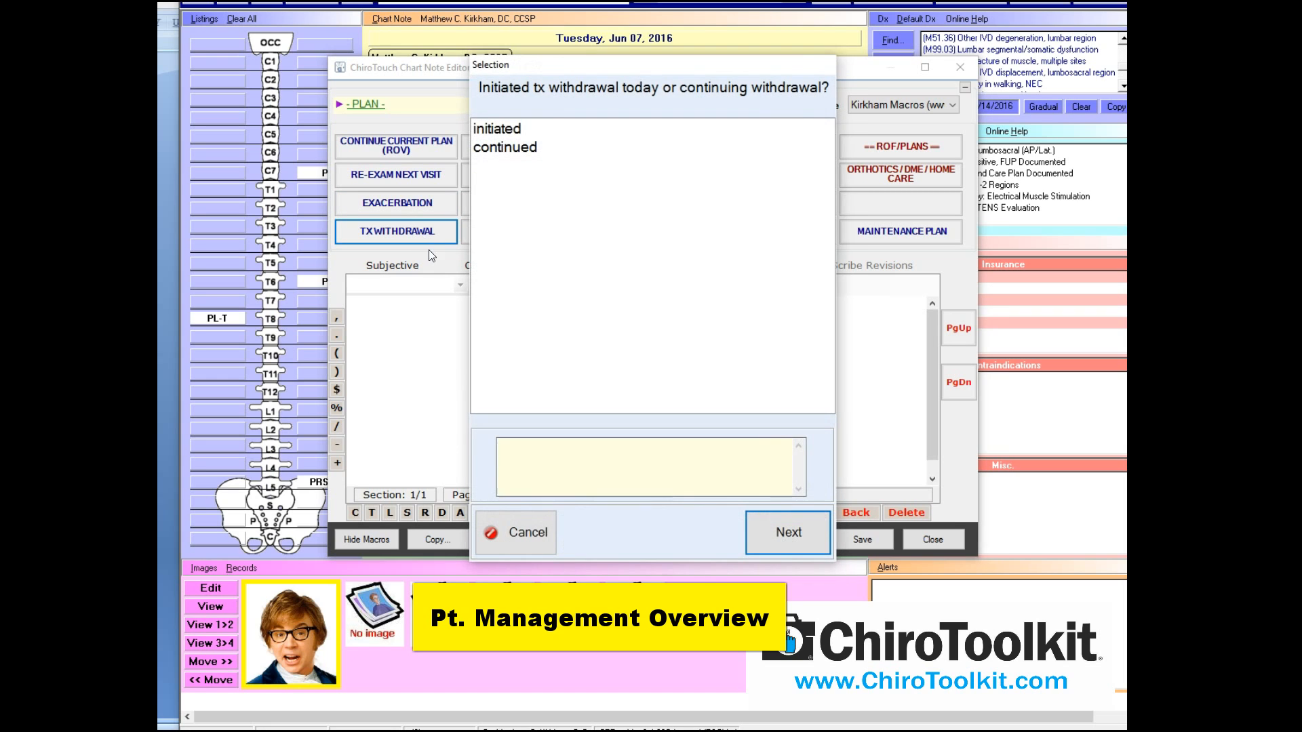
{"action": "left_click", "coordinate": [516, 129]}
{"action": "left_click", "coordinate": [788, 532]}
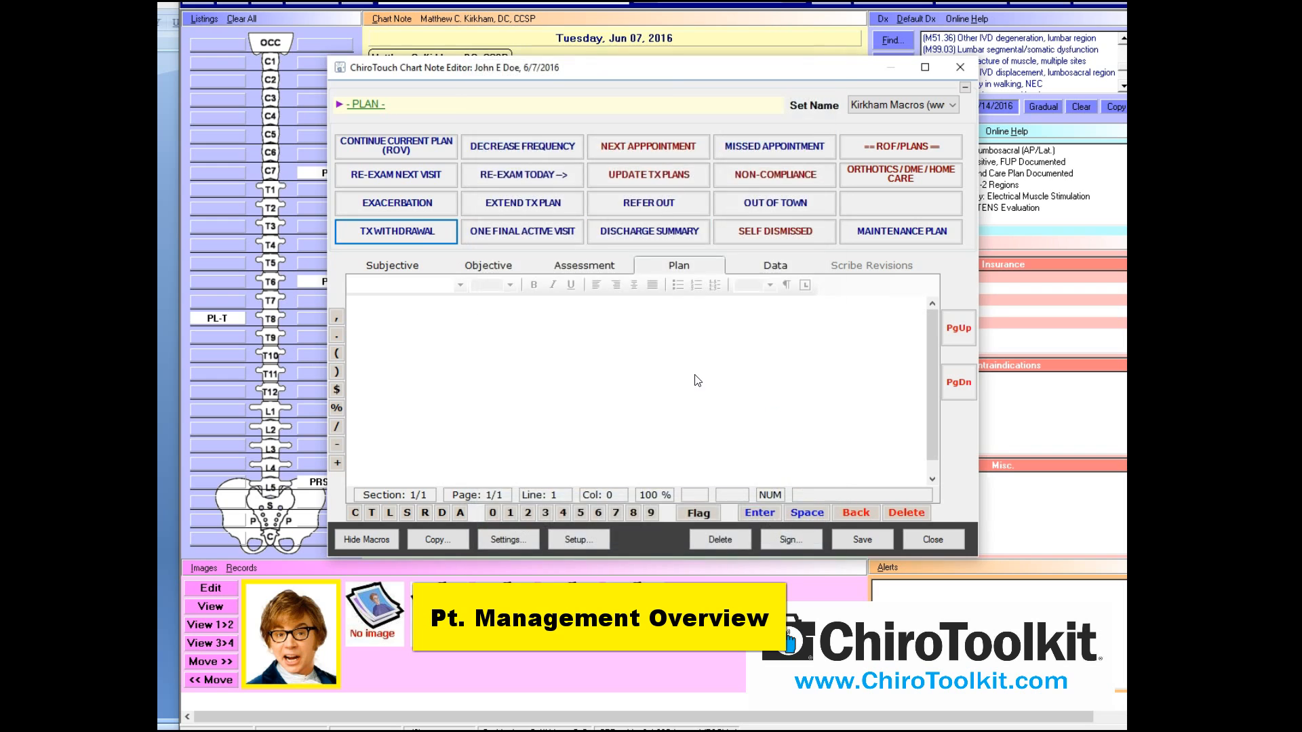
{"action": "left_click", "coordinate": [522, 151]}
{"action": "left_click", "coordinate": [801, 539]}
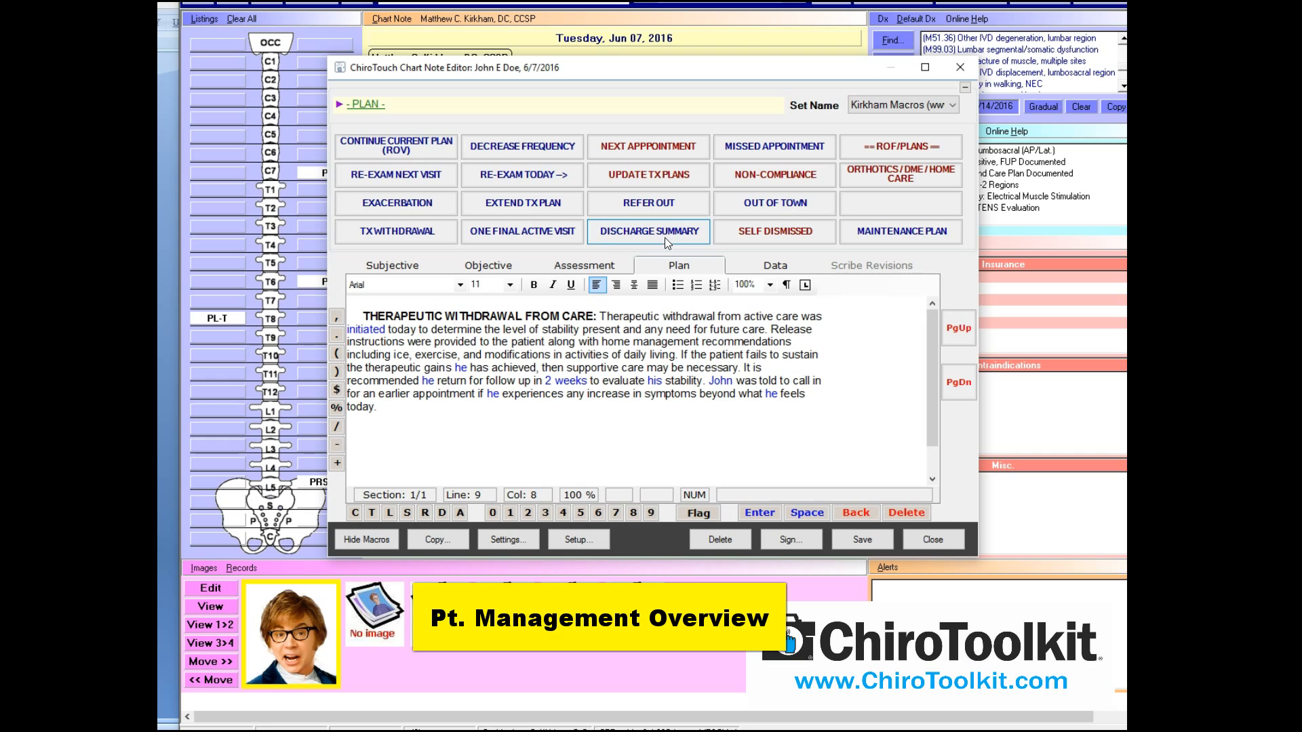
Delete the withdrawal paragraph and bring up the Self Dismissed plan macros
{"action": "key", "text": "ctrl+a"}
{"action": "key", "text": "Delete"}
{"action": "left_click", "coordinate": [783, 232]}
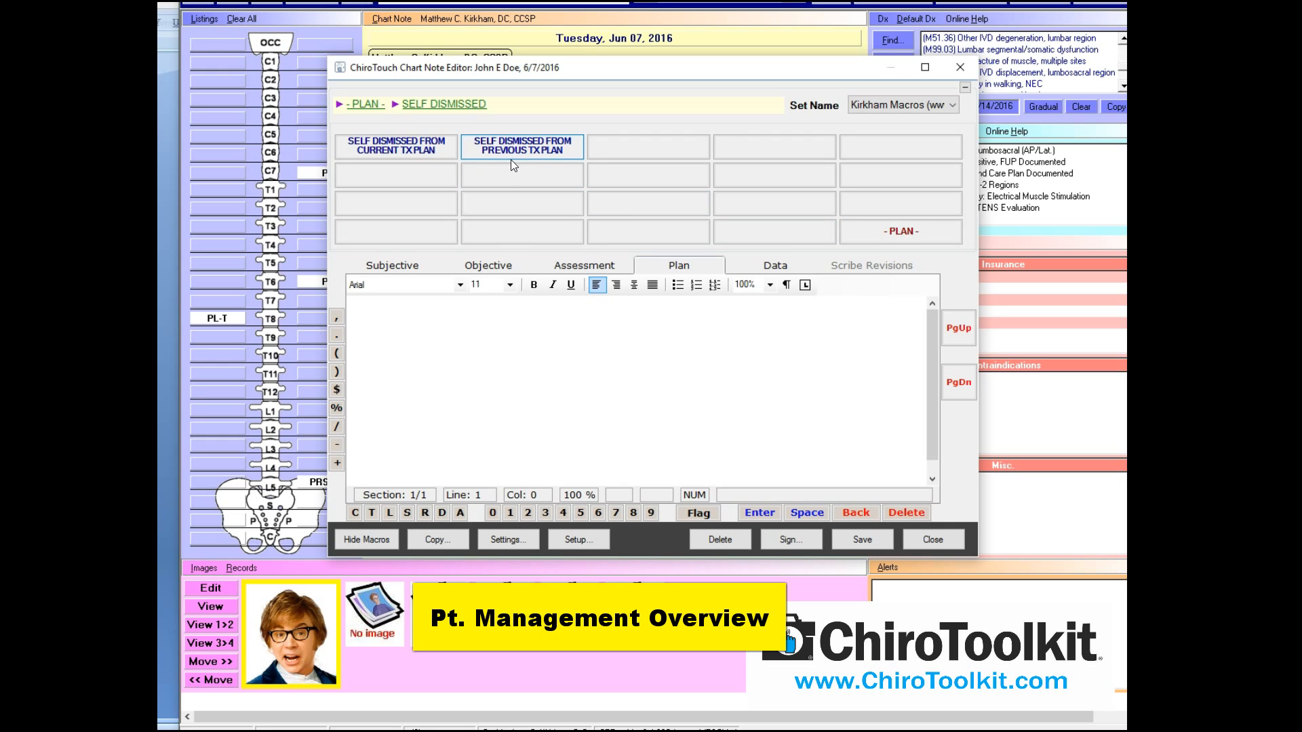
Insert a self-dismissed note citing feeling all better, delete it, and go to Assessment
{"action": "left_click", "coordinate": [428, 151]}
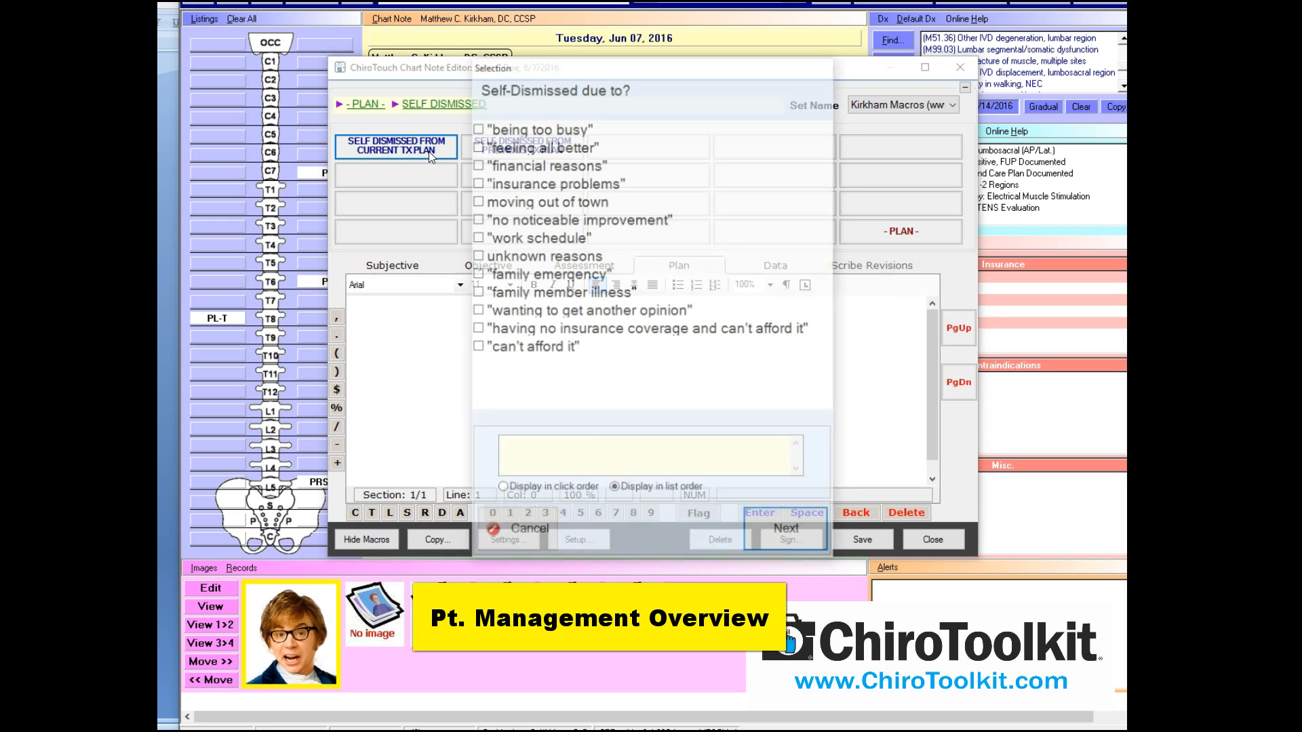
{"action": "left_click", "coordinate": [557, 150]}
{"action": "left_click", "coordinate": [787, 520]}
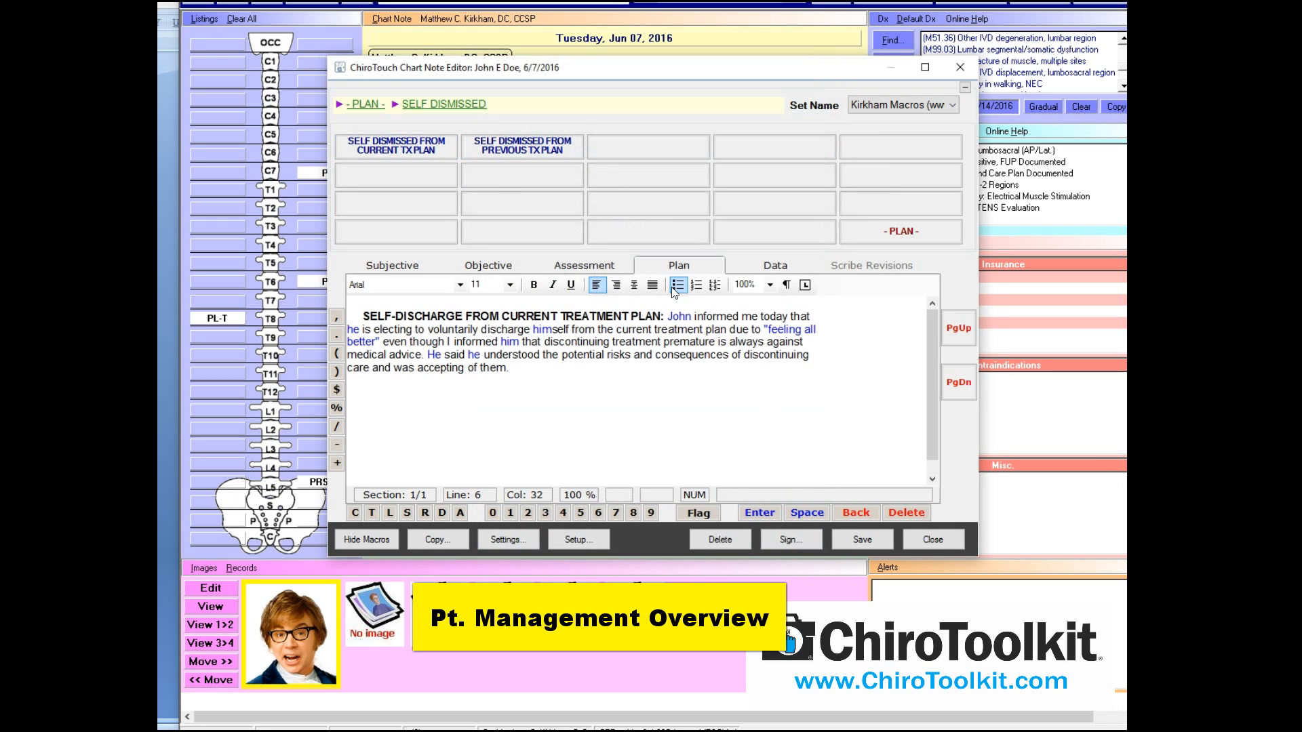
{"action": "left_click_drag", "start_coordinate": [546, 376], "coordinate": [289, 196]}
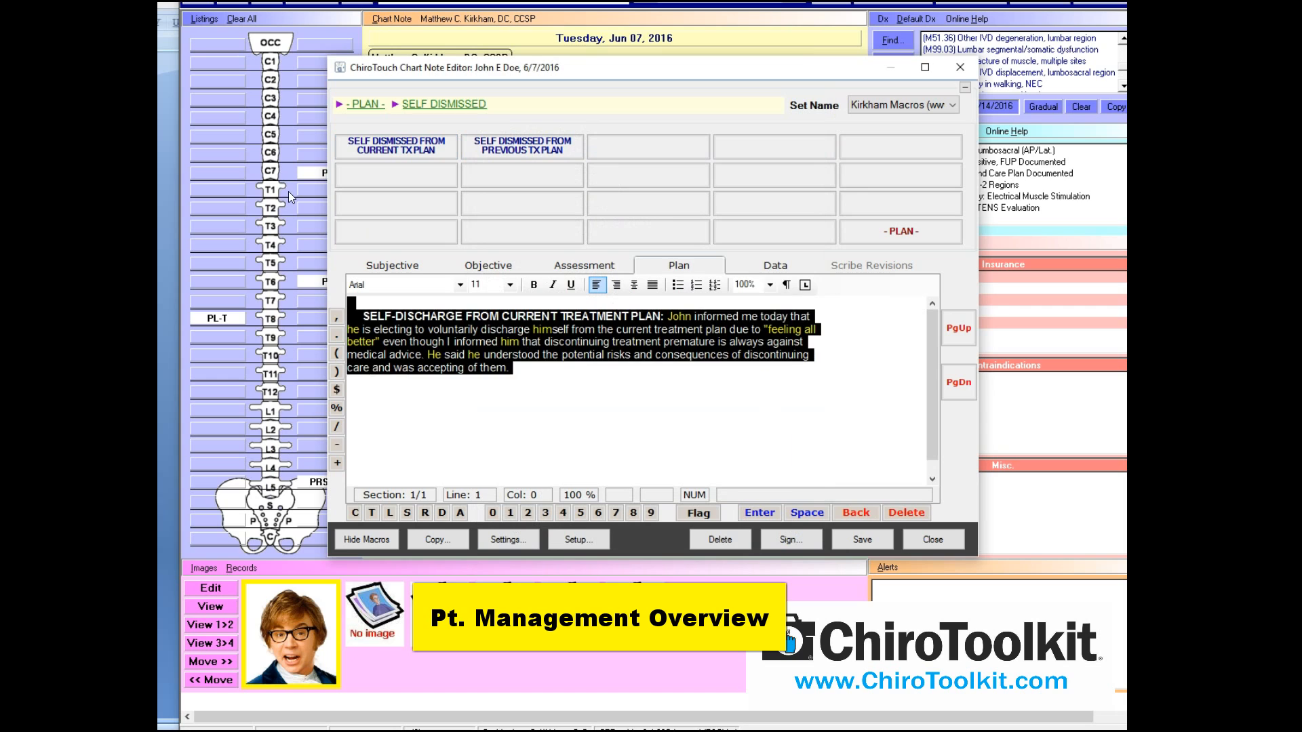
{"action": "key", "text": "Delete"}
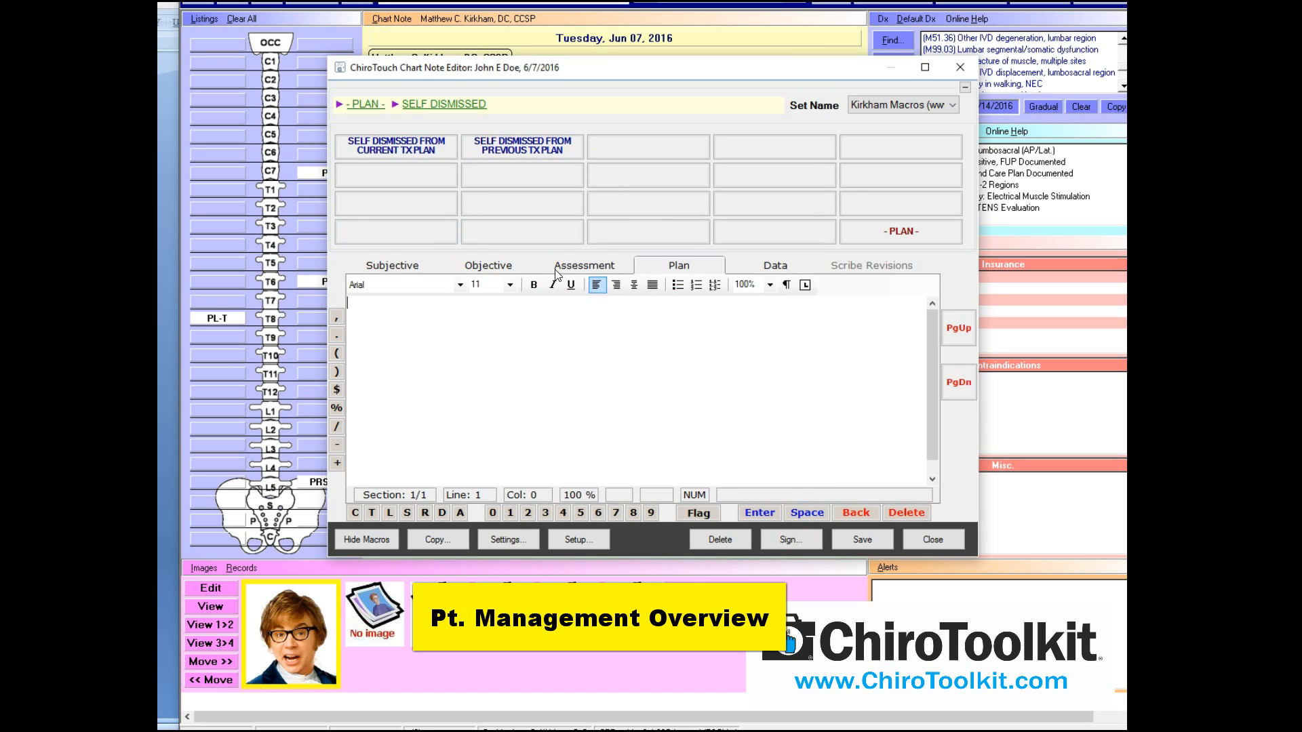
{"action": "left_click", "coordinate": [497, 269]}
{"action": "left_click", "coordinate": [558, 270]}
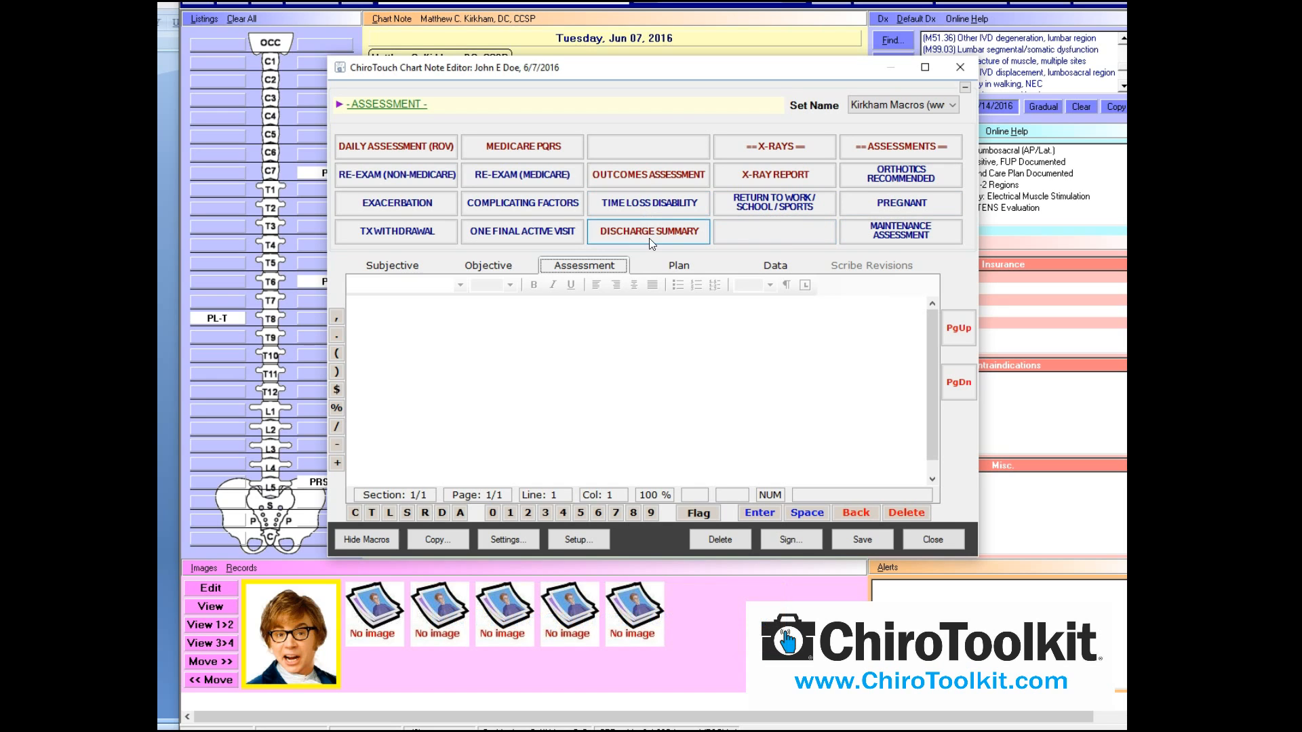
Clear the exacerbation text from the Subjective section
{"action": "left_click", "coordinate": [673, 265]}
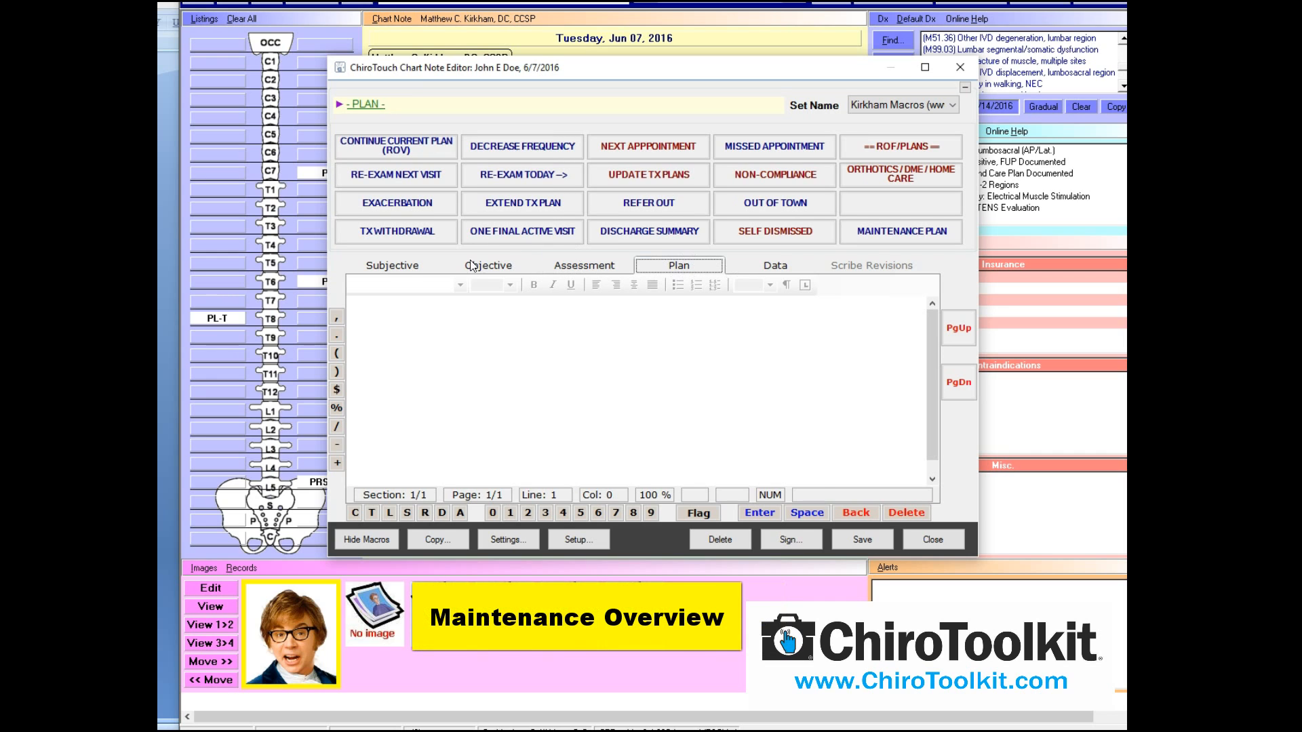
{"action": "left_click", "coordinate": [400, 270]}
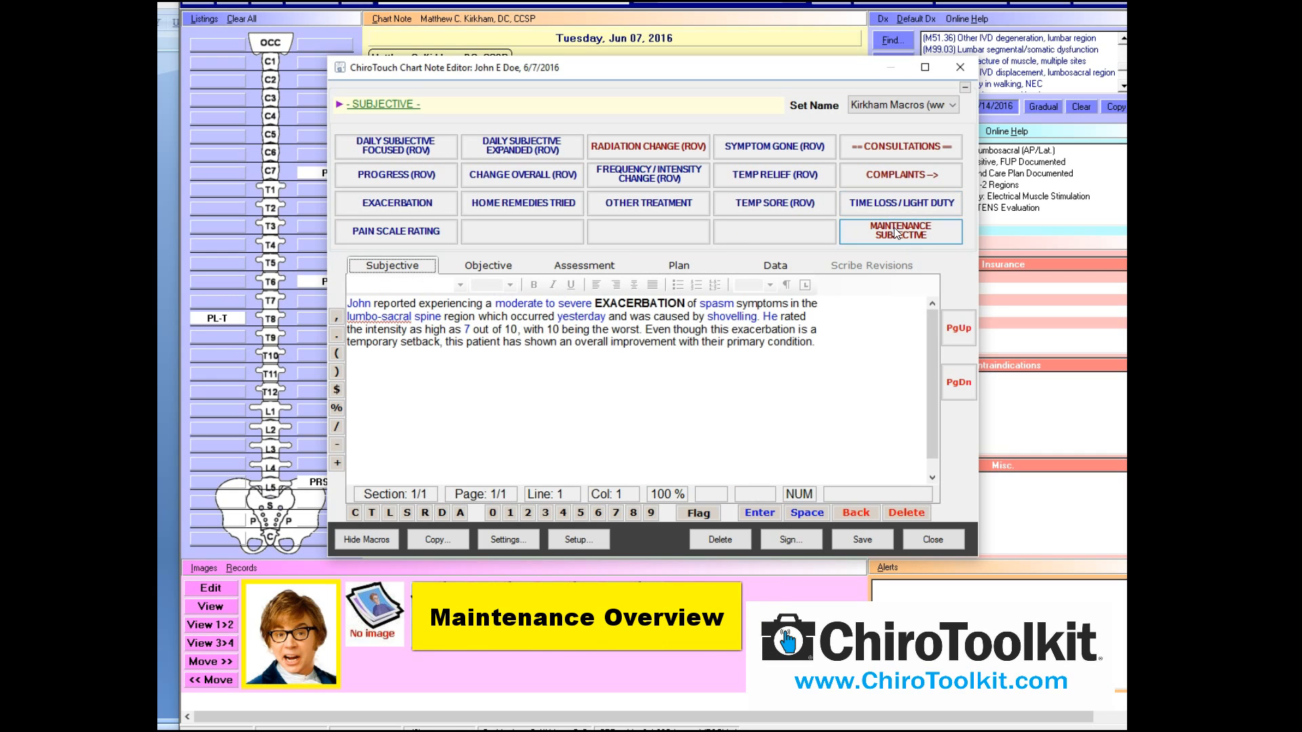
{"action": "key", "text": "ctrl+a"}
{"action": "key", "text": "Delete"}
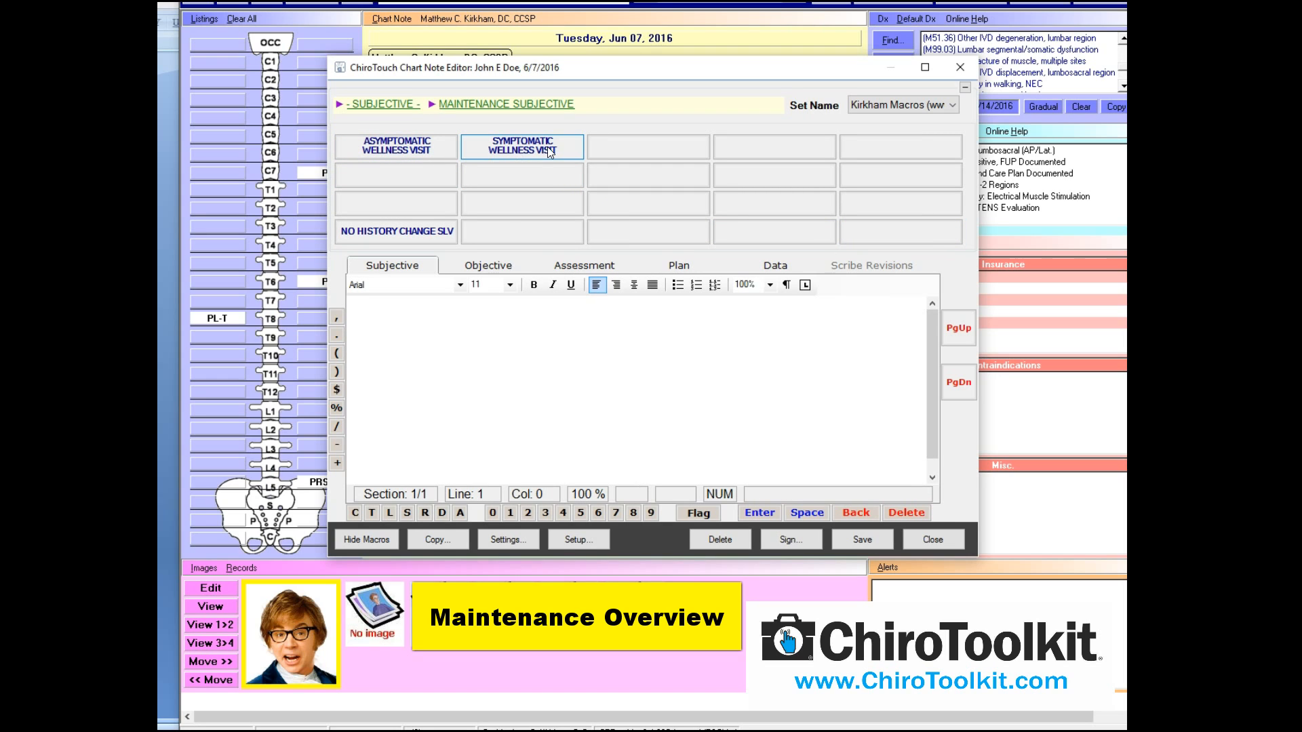
Review the maintenance objective options, delete the antalgic gait text, and return to Assessment
{"action": "left_click", "coordinate": [513, 269]}
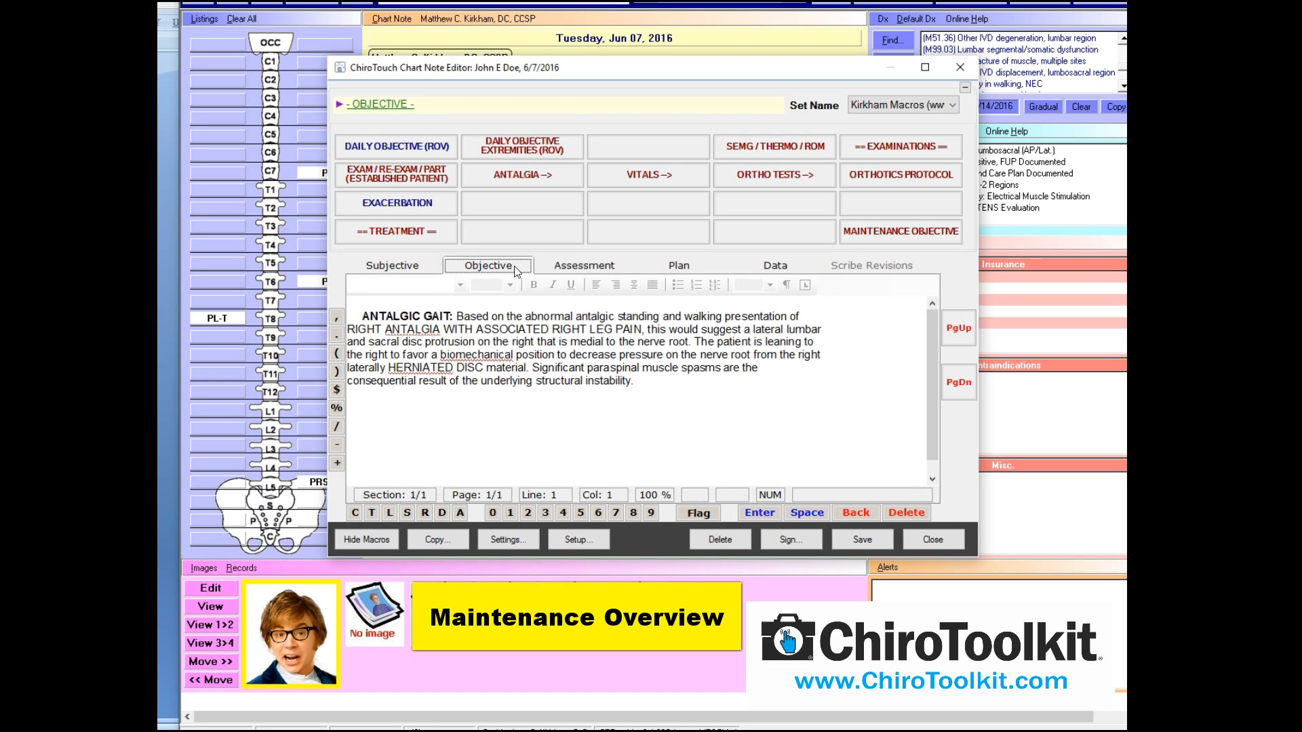
{"action": "left_click", "coordinate": [876, 240]}
{"action": "key", "text": "ctrl+a"}
{"action": "key", "text": "Delete"}
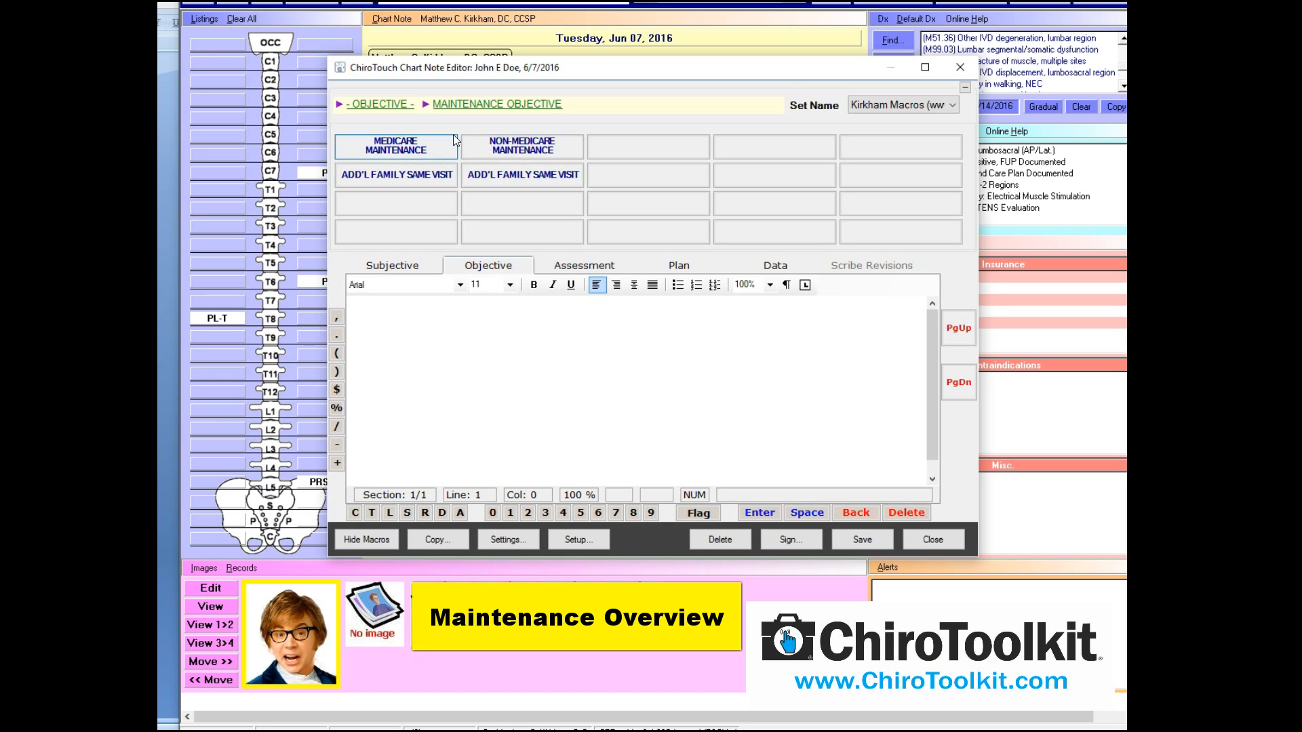
{"action": "left_click", "coordinate": [579, 262]}
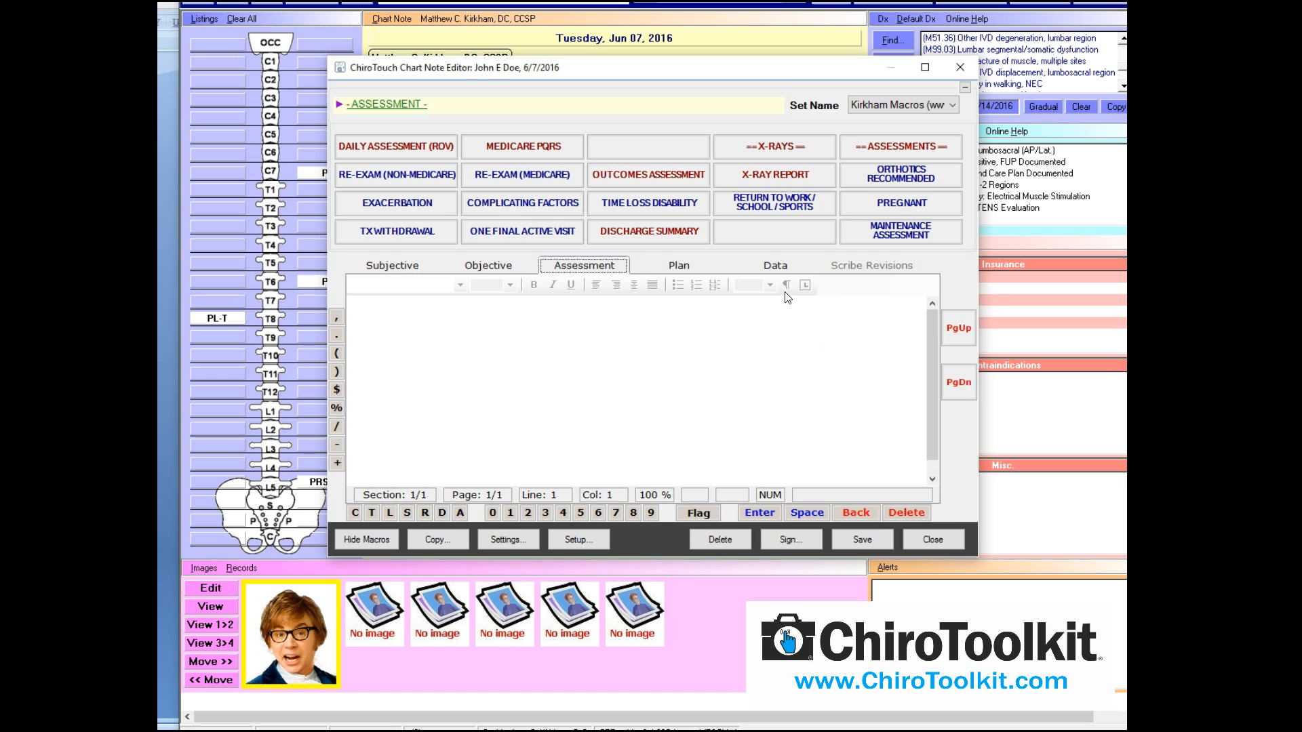
Step through the Subjective, Objective and Assessment sections, ending on Assessment
{"action": "left_click", "coordinate": [425, 268]}
{"action": "left_click", "coordinate": [507, 269]}
{"action": "left_click", "coordinate": [555, 269]}
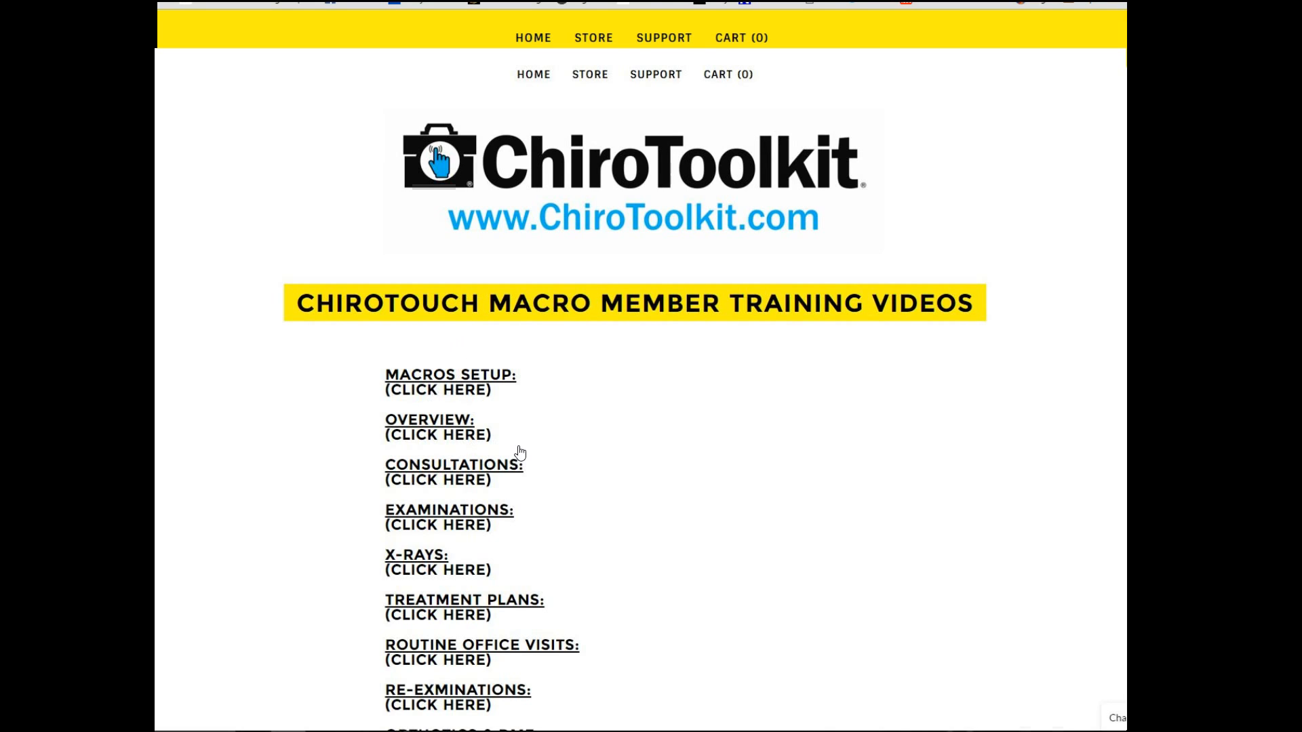
Scroll through the training videos list, then bring up the presentation's Thank You slide
{"action": "scroll", "coordinate": [610, 505], "scroll_direction": "down", "scroll_amount": 4}
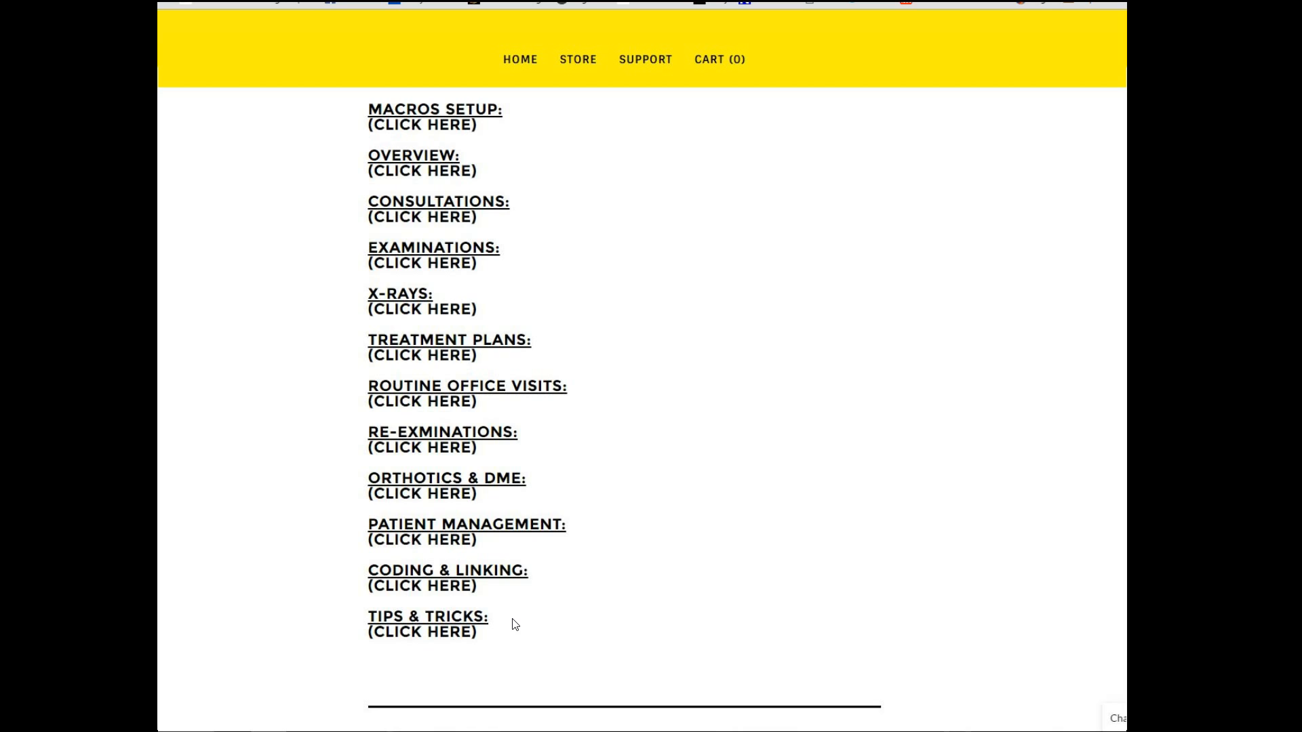
{"action": "scroll", "coordinate": [515, 625], "scroll_direction": "down", "scroll_amount": 1}
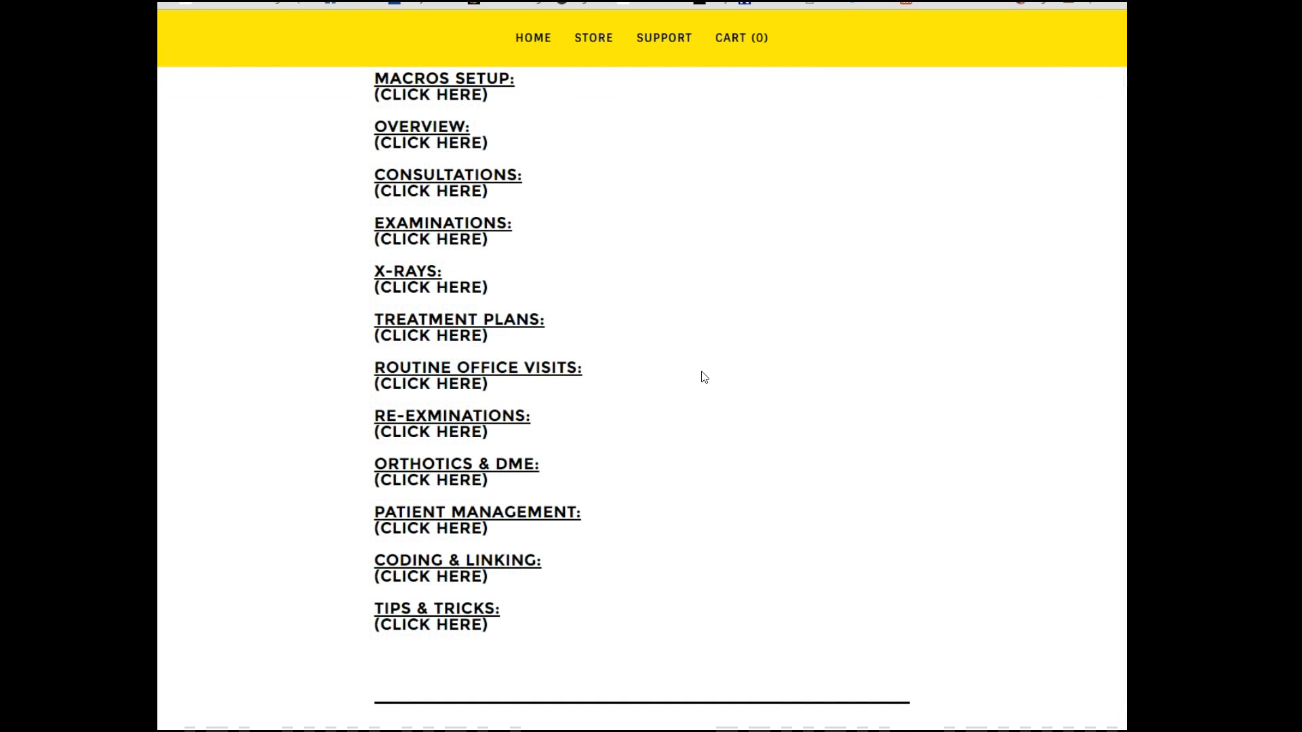
{"action": "mouse_move", "coordinate": [457, 731]}
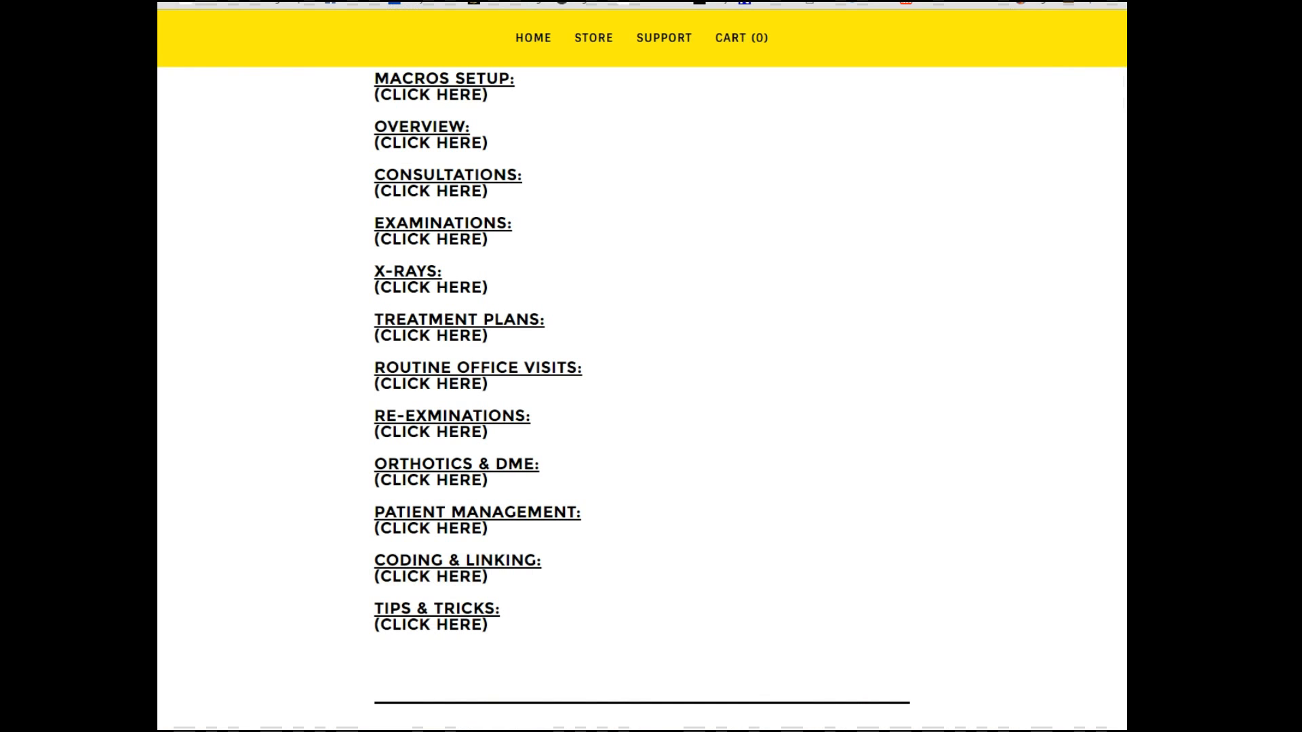
{"action": "left_click", "coordinate": [726, 731]}
{"action": "scroll", "coordinate": [779, 436], "scroll_direction": "down", "scroll_amount": 1}
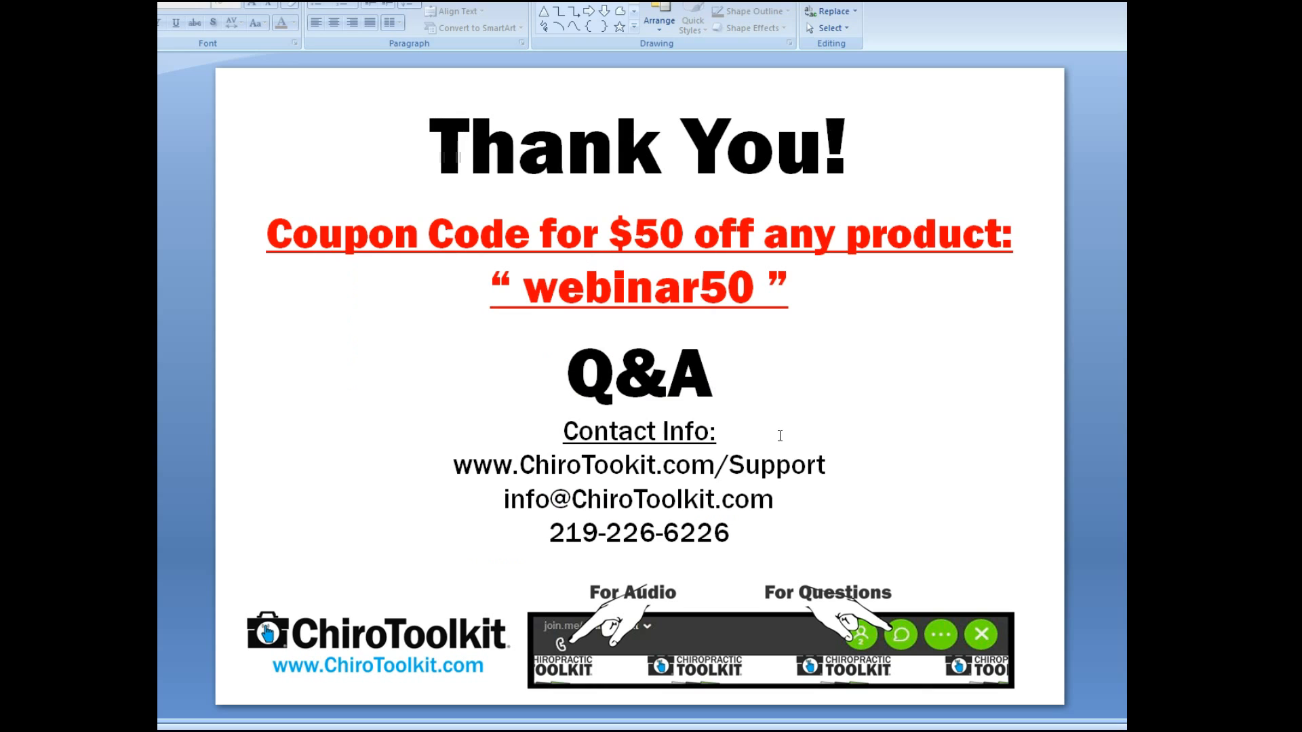